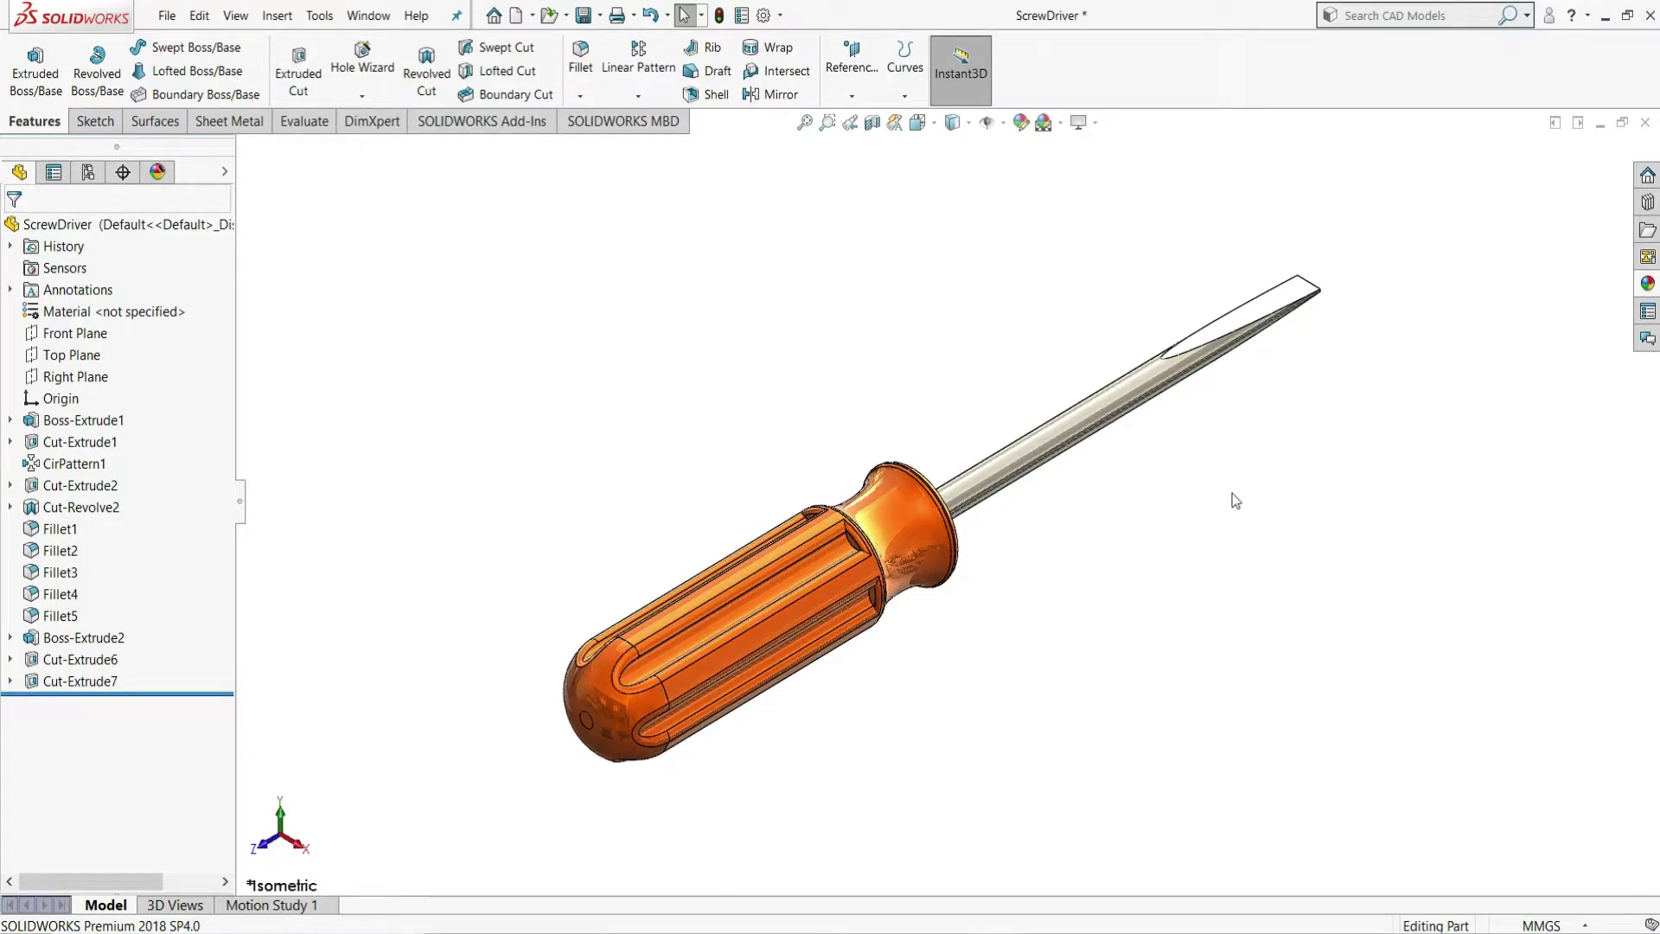
{"action": "middle_click_drag", "start_coordinate": [1189, 485], "coordinate": [1164, 829]}
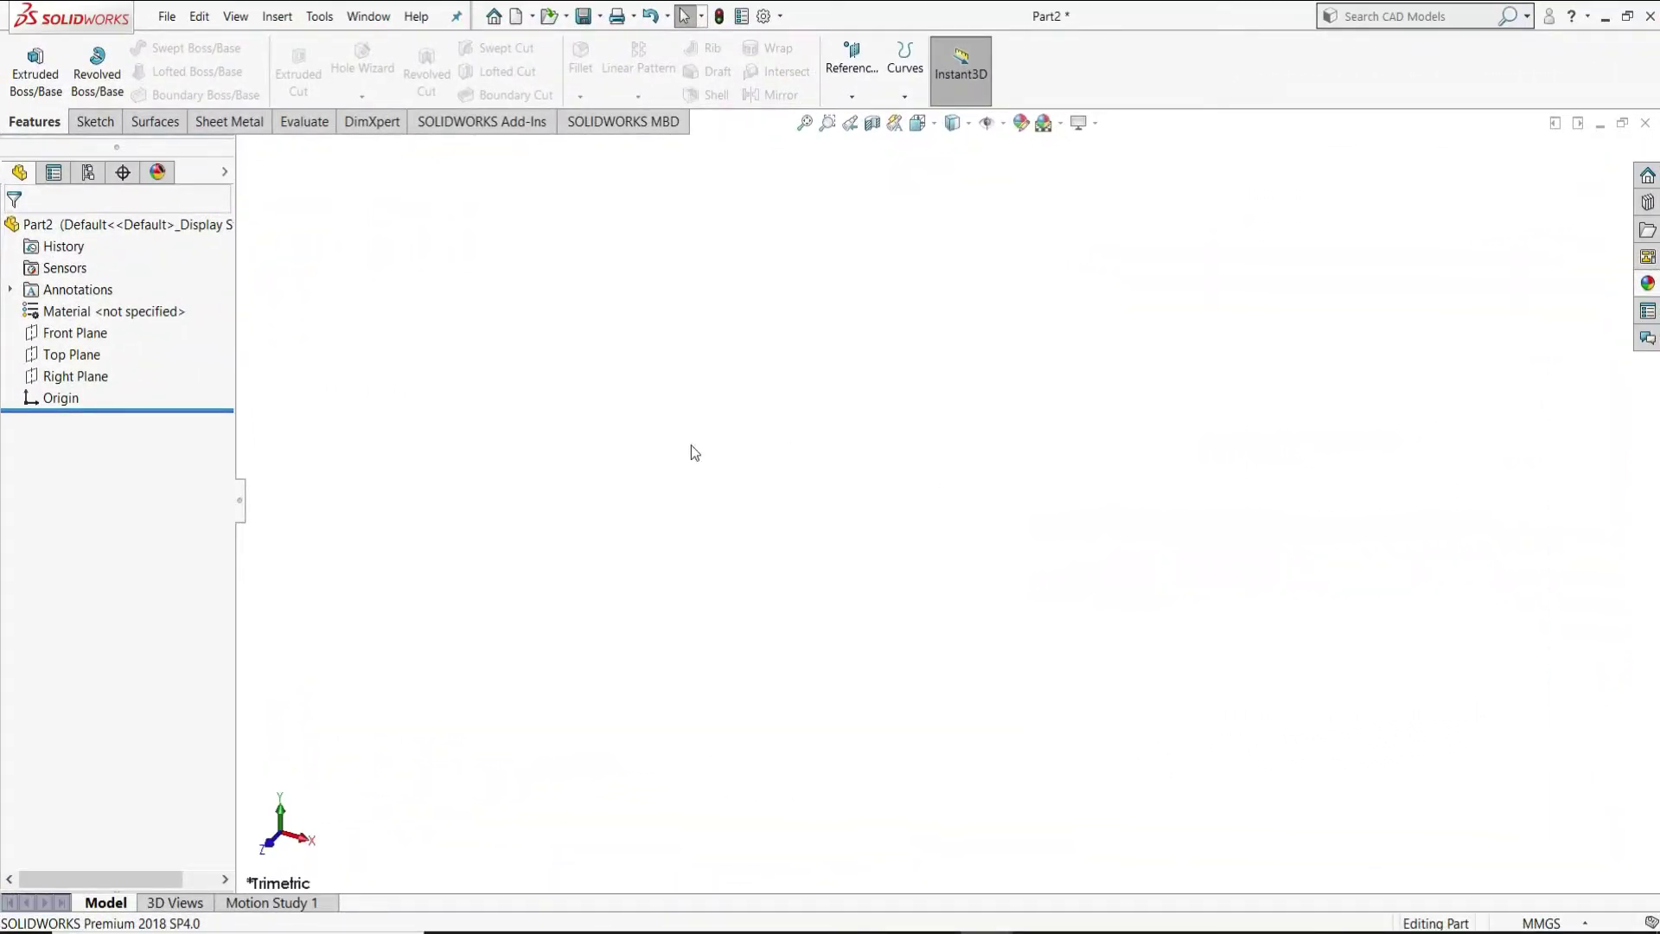
Start a sketch on the Front Plane and draw a circle about 89 mm in diameter centred on the origin.
{"action": "left_click", "coordinate": [83, 333]}
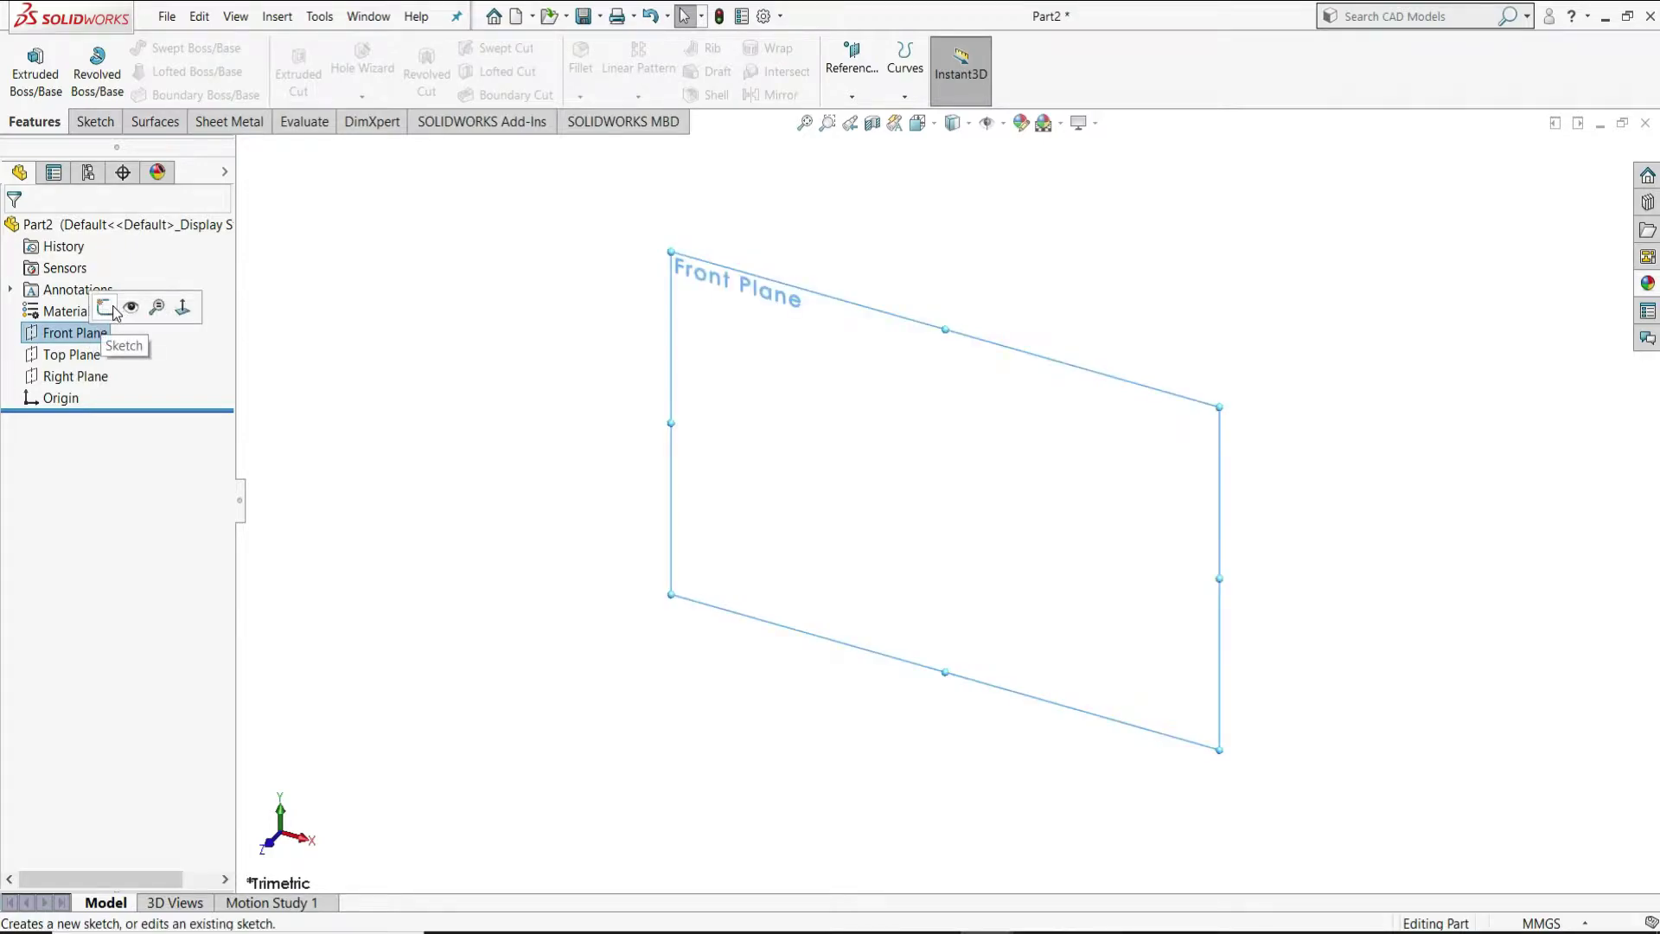
{"action": "left_click", "coordinate": [115, 312]}
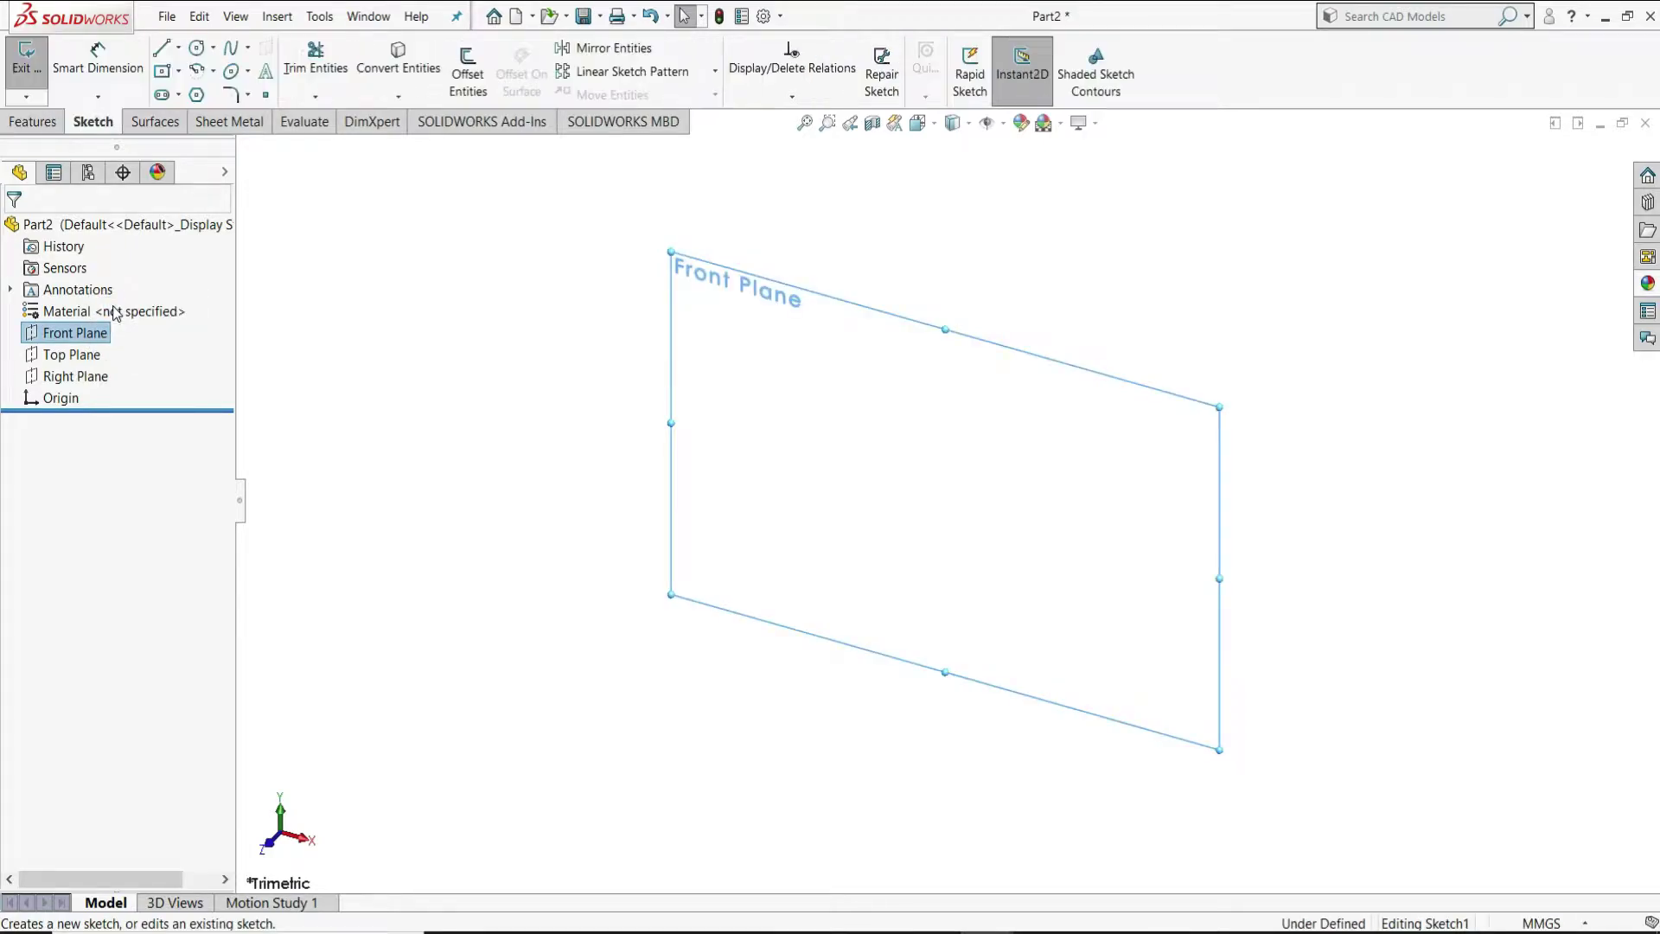
{"action": "left_click", "coordinate": [197, 47]}
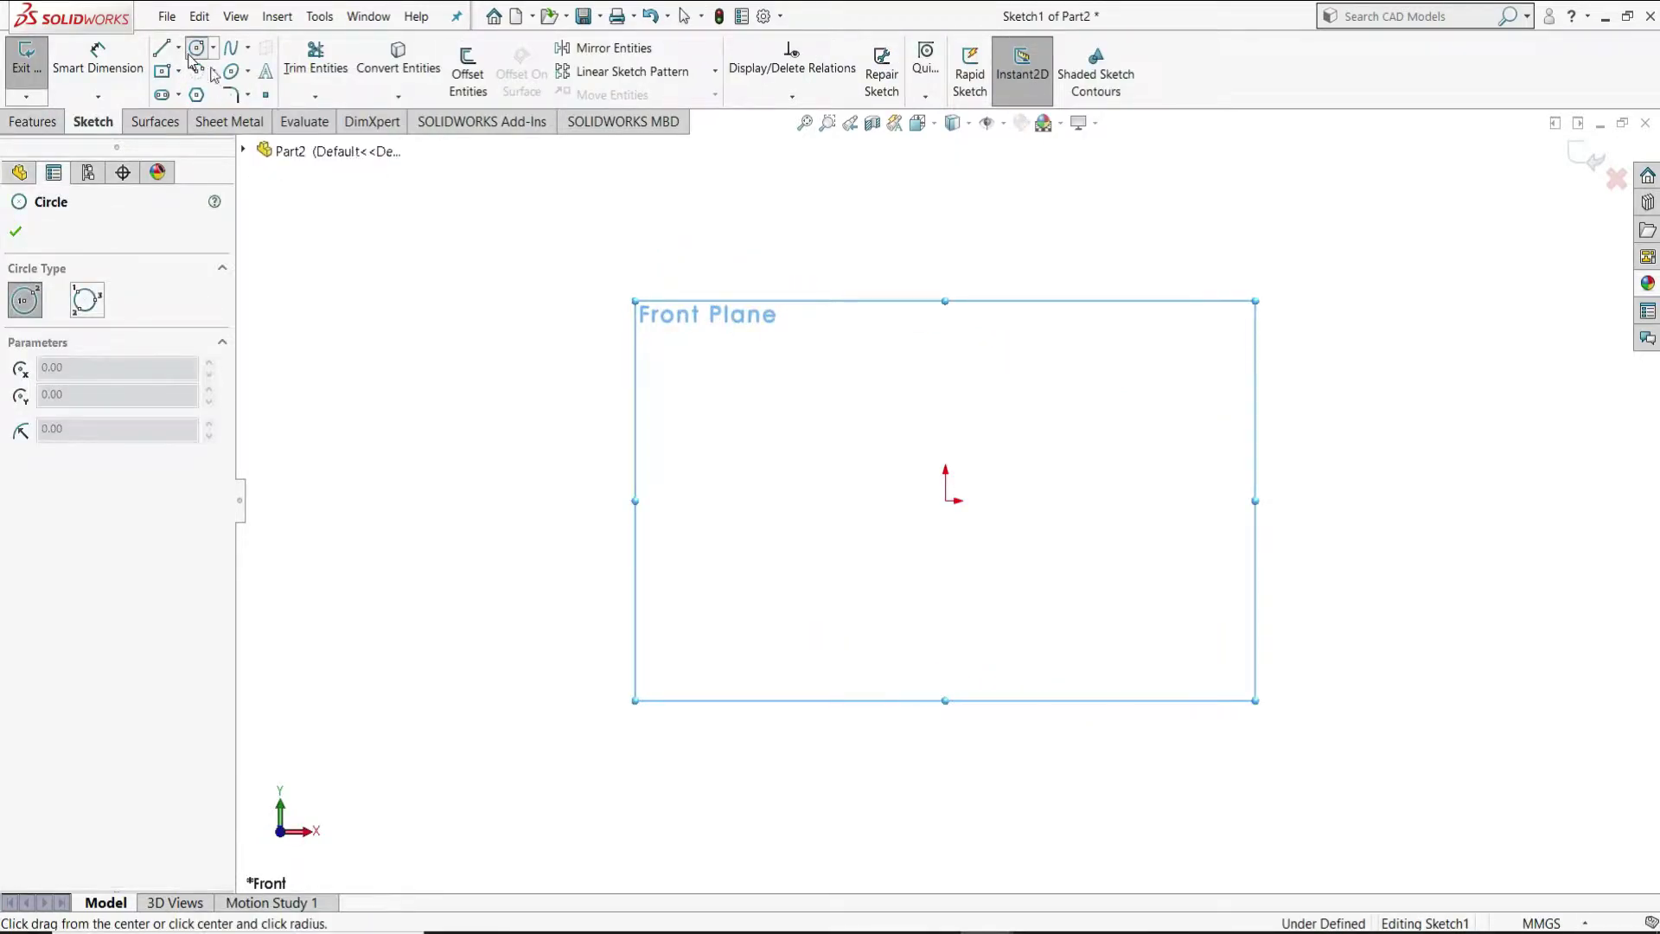
{"action": "left_click", "coordinate": [946, 501]}
{"action": "left_click", "coordinate": [1092, 448]}
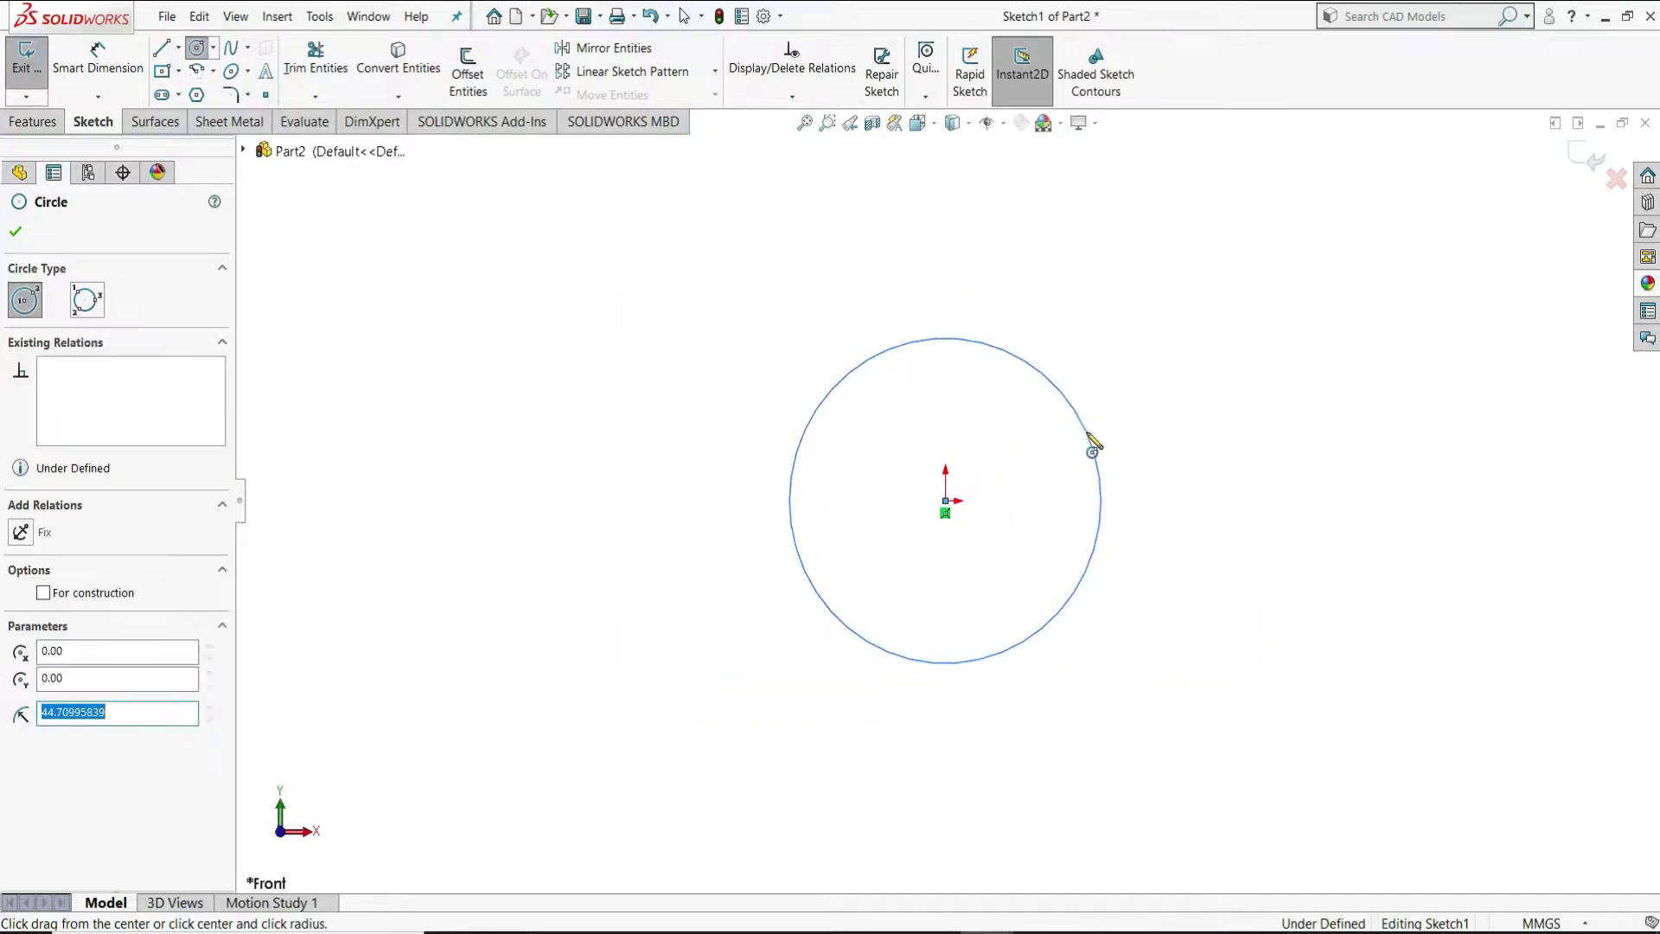
{"action": "right_click", "coordinate": [1196, 448]}
{"action": "left_click", "coordinate": [1195, 443]}
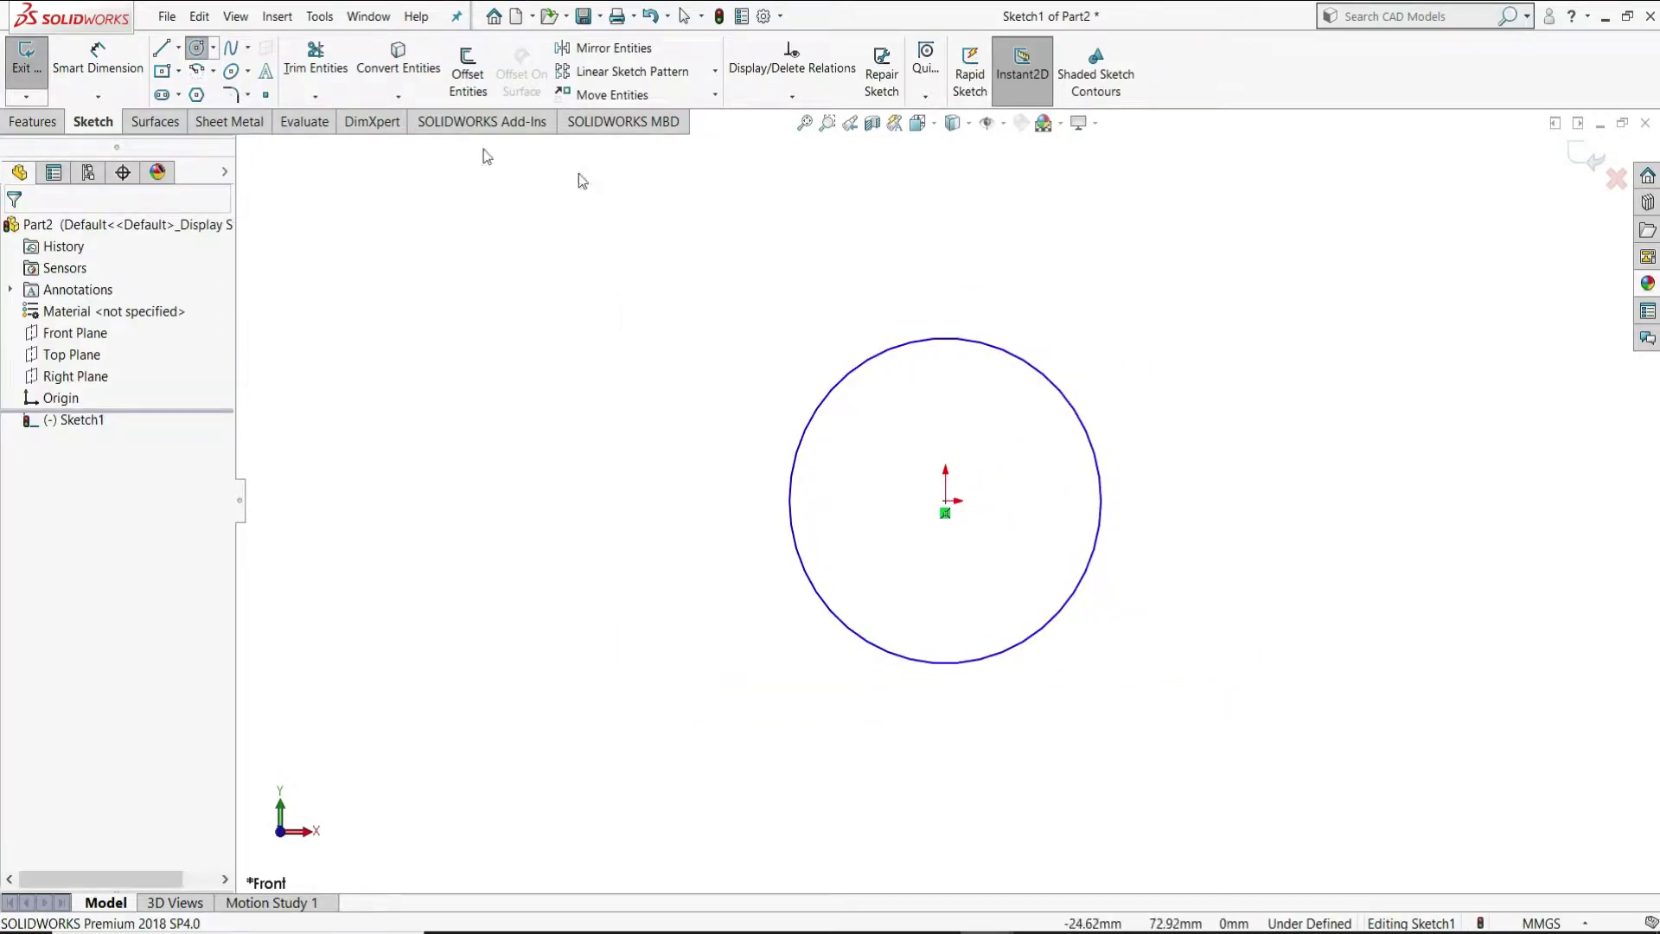
Dimension the circle's diameter and set it to 7 mm.
{"action": "left_click", "coordinate": [98, 61]}
{"action": "left_click", "coordinate": [1124, 374]}
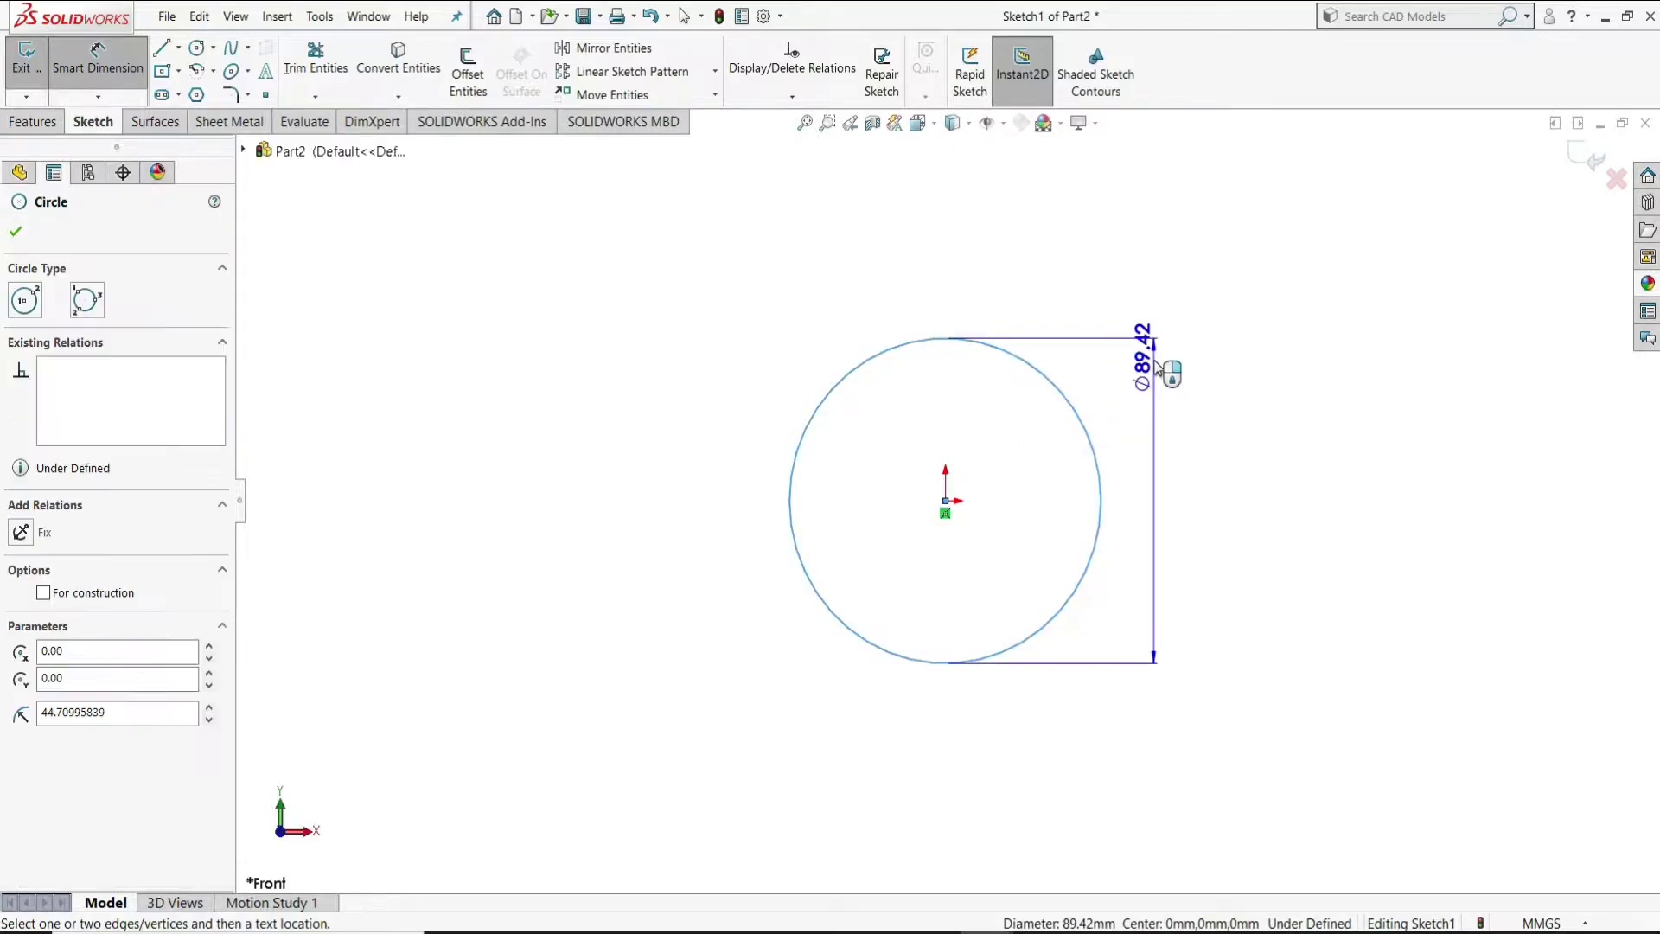
{"action": "left_click", "coordinate": [1163, 372]}
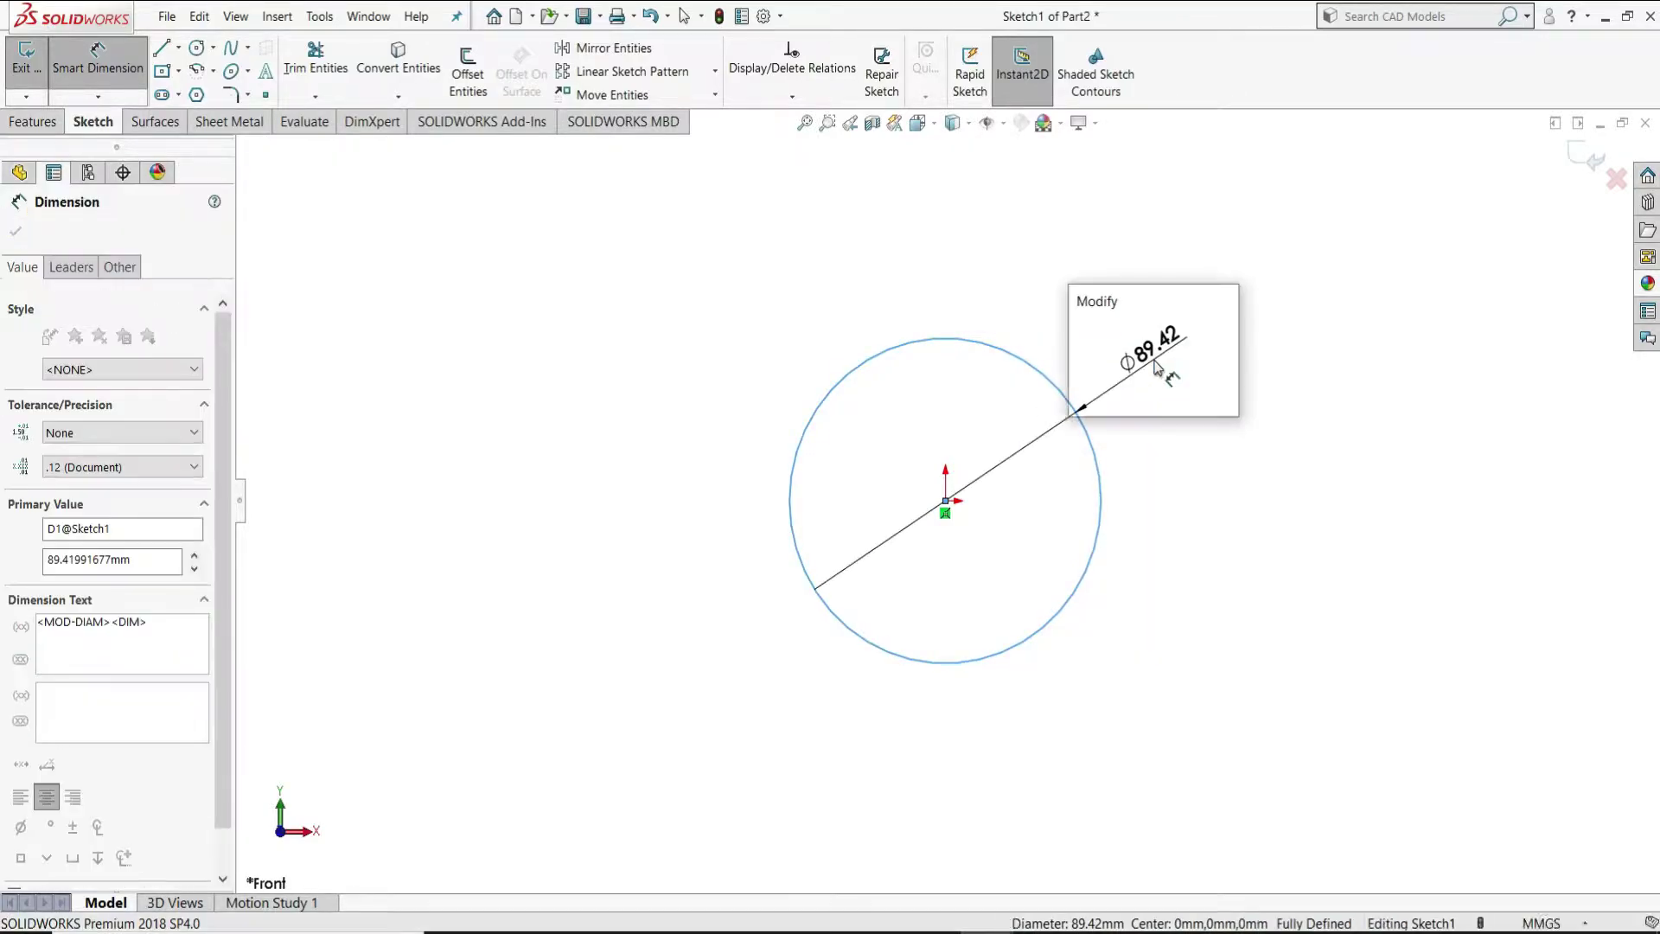
{"action": "type", "text": "7"}
{"action": "key", "text": "Return"}
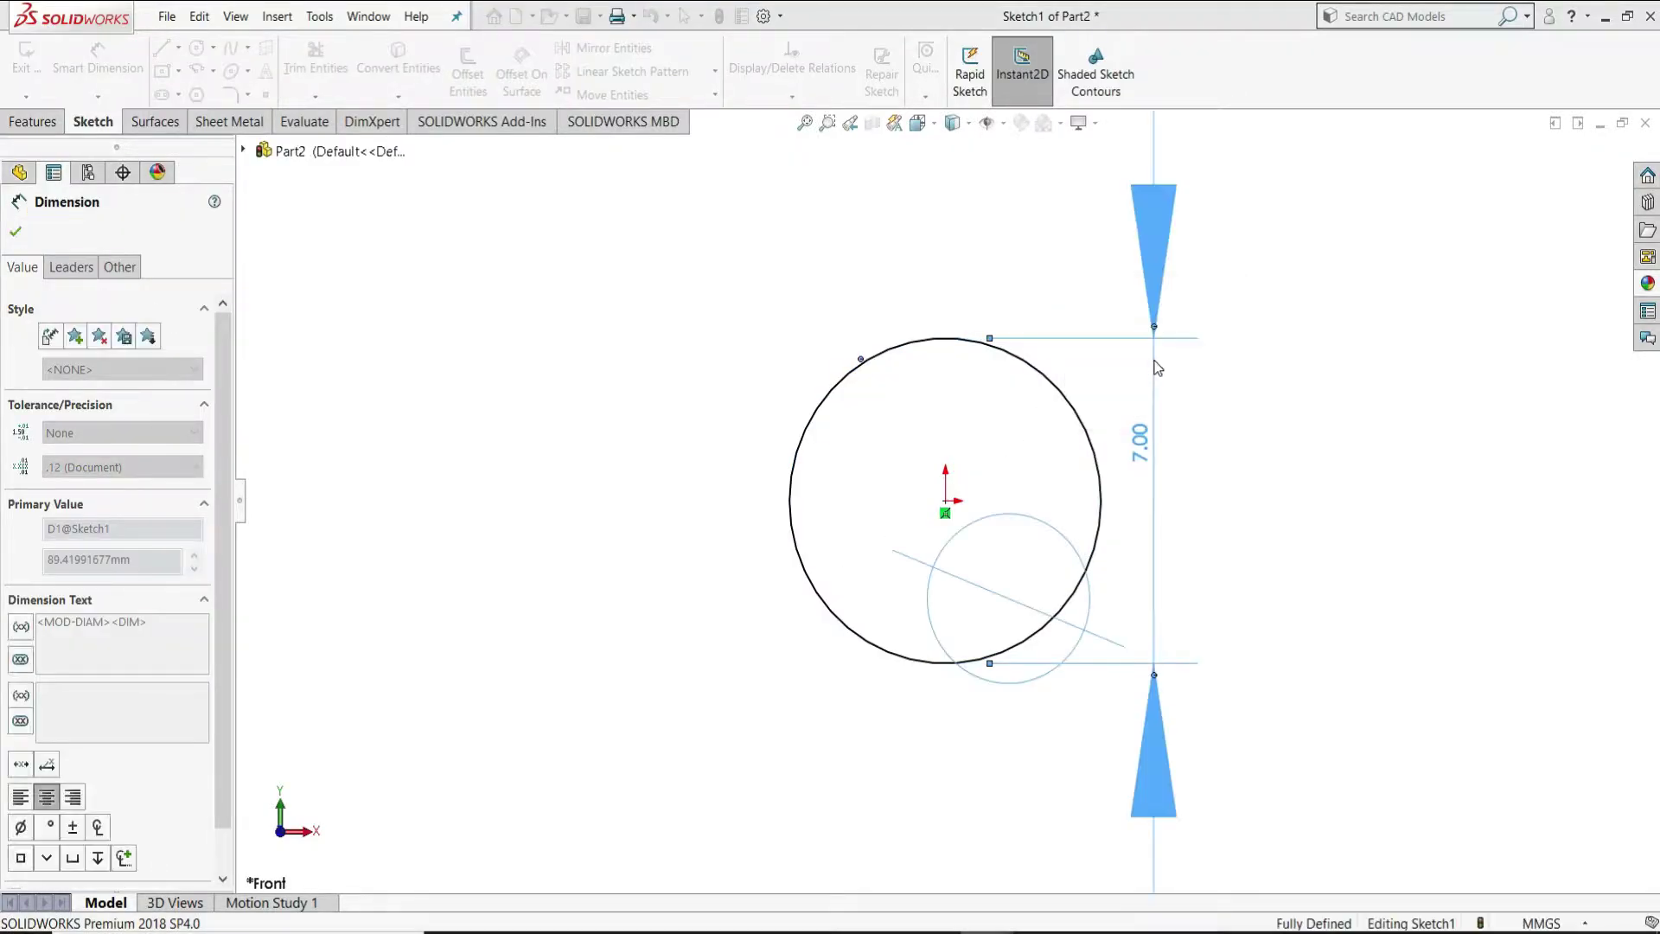
{"action": "right_click", "coordinate": [1238, 374]}
{"action": "left_click", "coordinate": [1321, 430]}
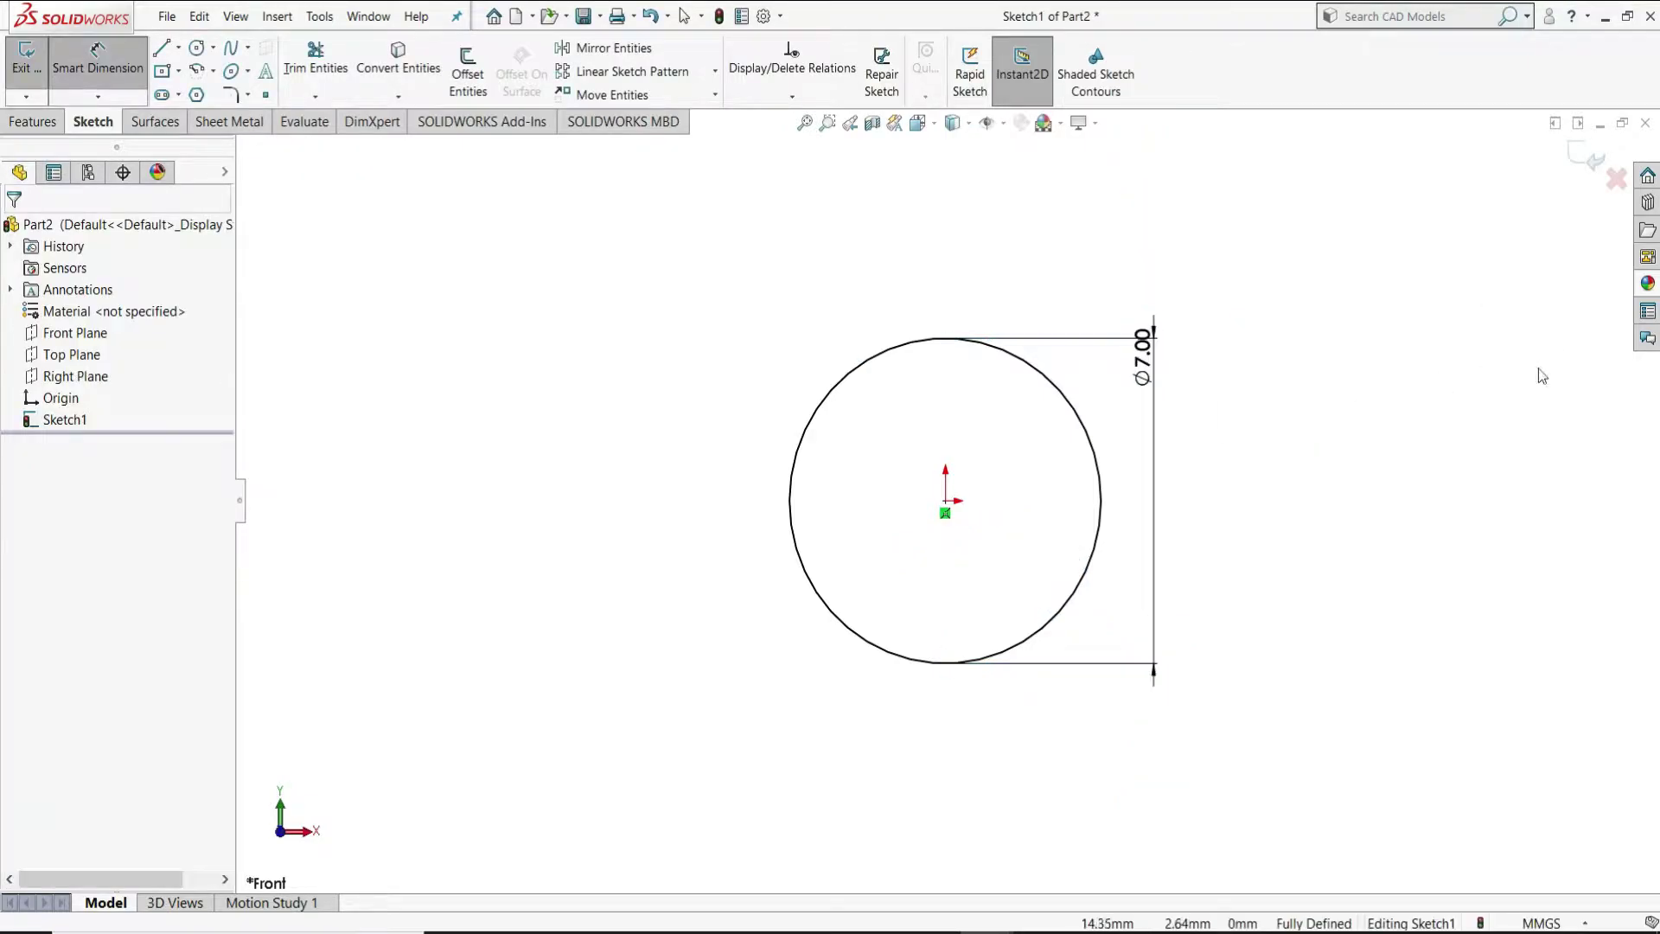
Extrude the circle as a blind boss 170 mm deep in the reversed direction.
{"action": "left_click", "coordinate": [23, 125]}
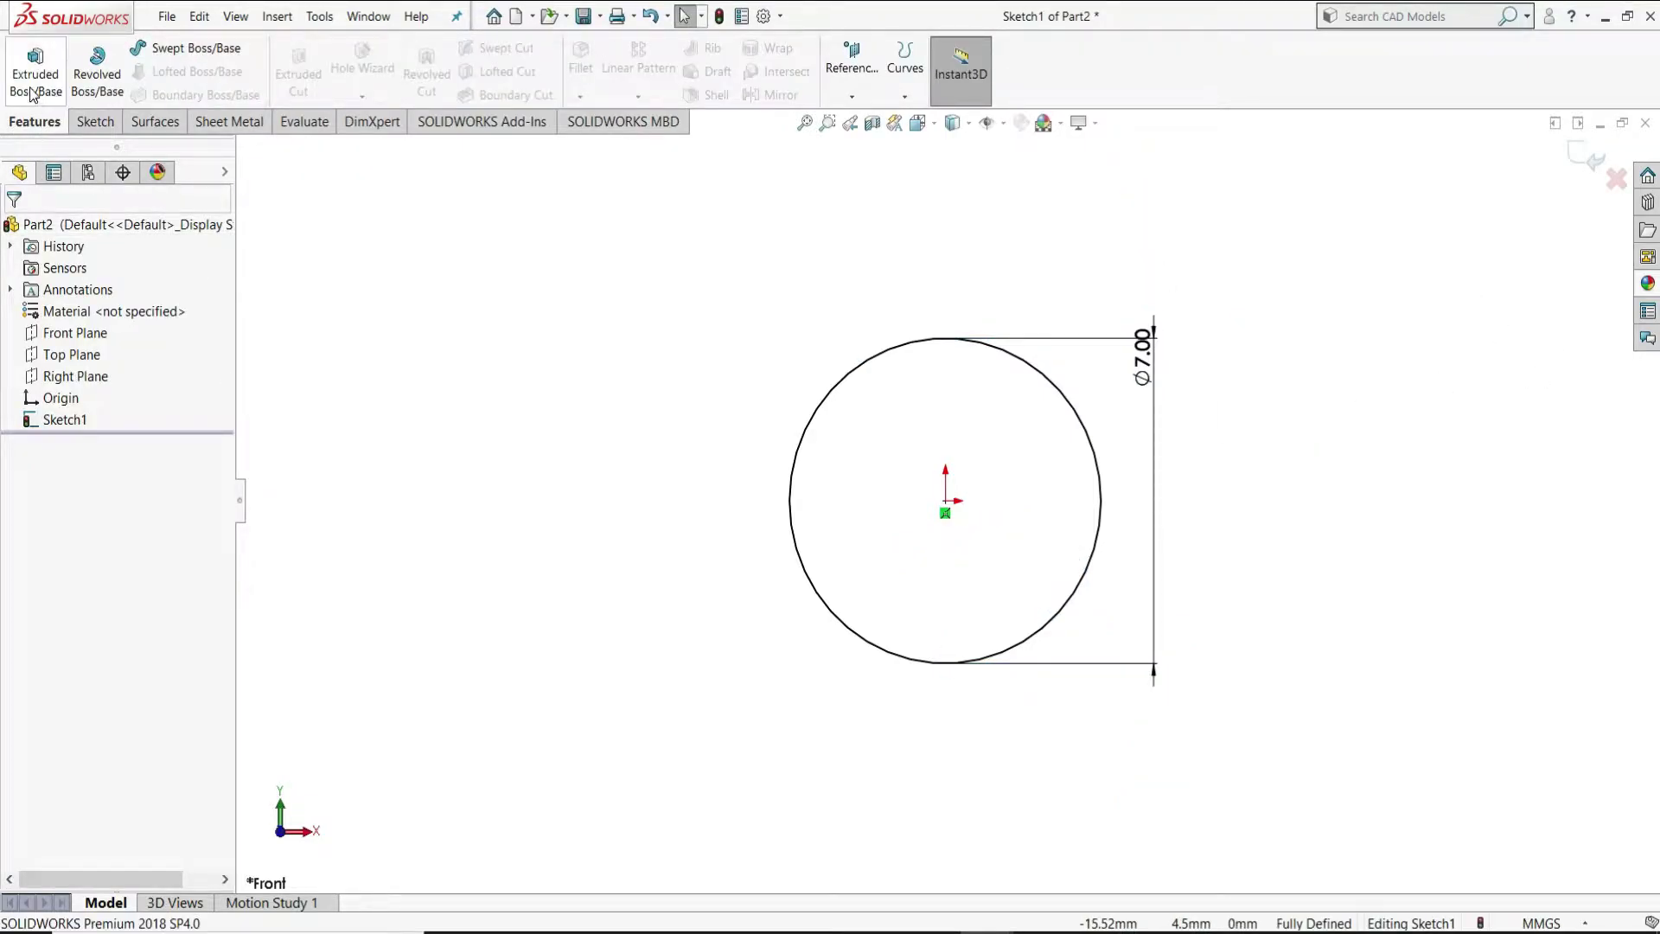
{"action": "left_click", "coordinate": [31, 83]}
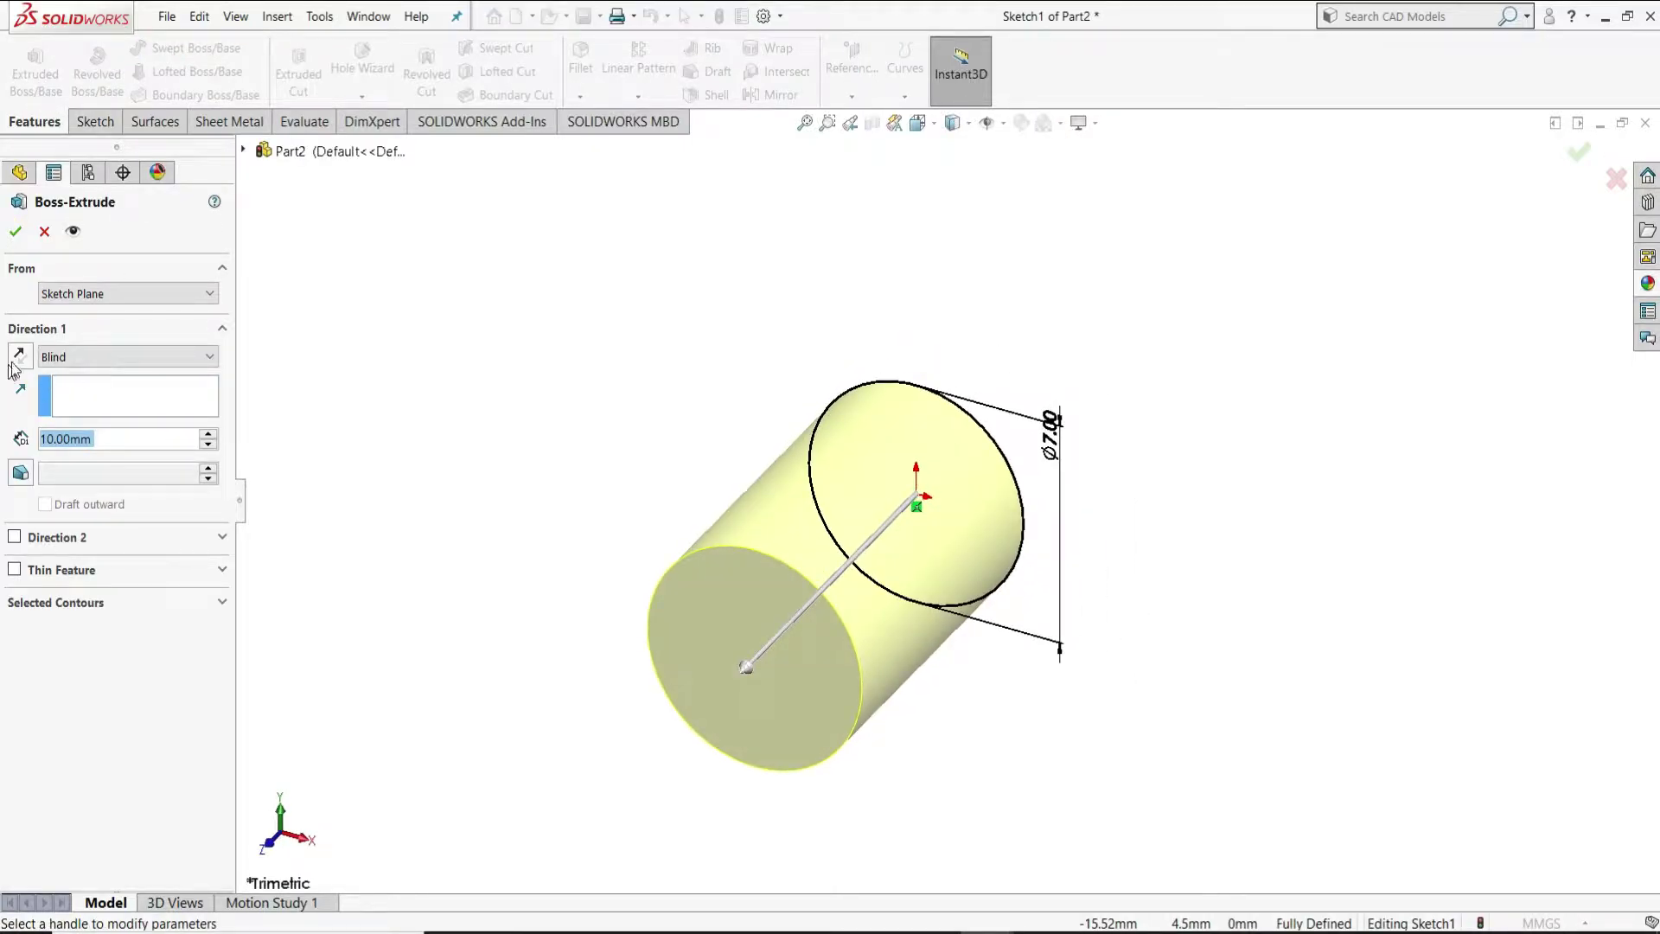
{"action": "left_click", "coordinate": [18, 360]}
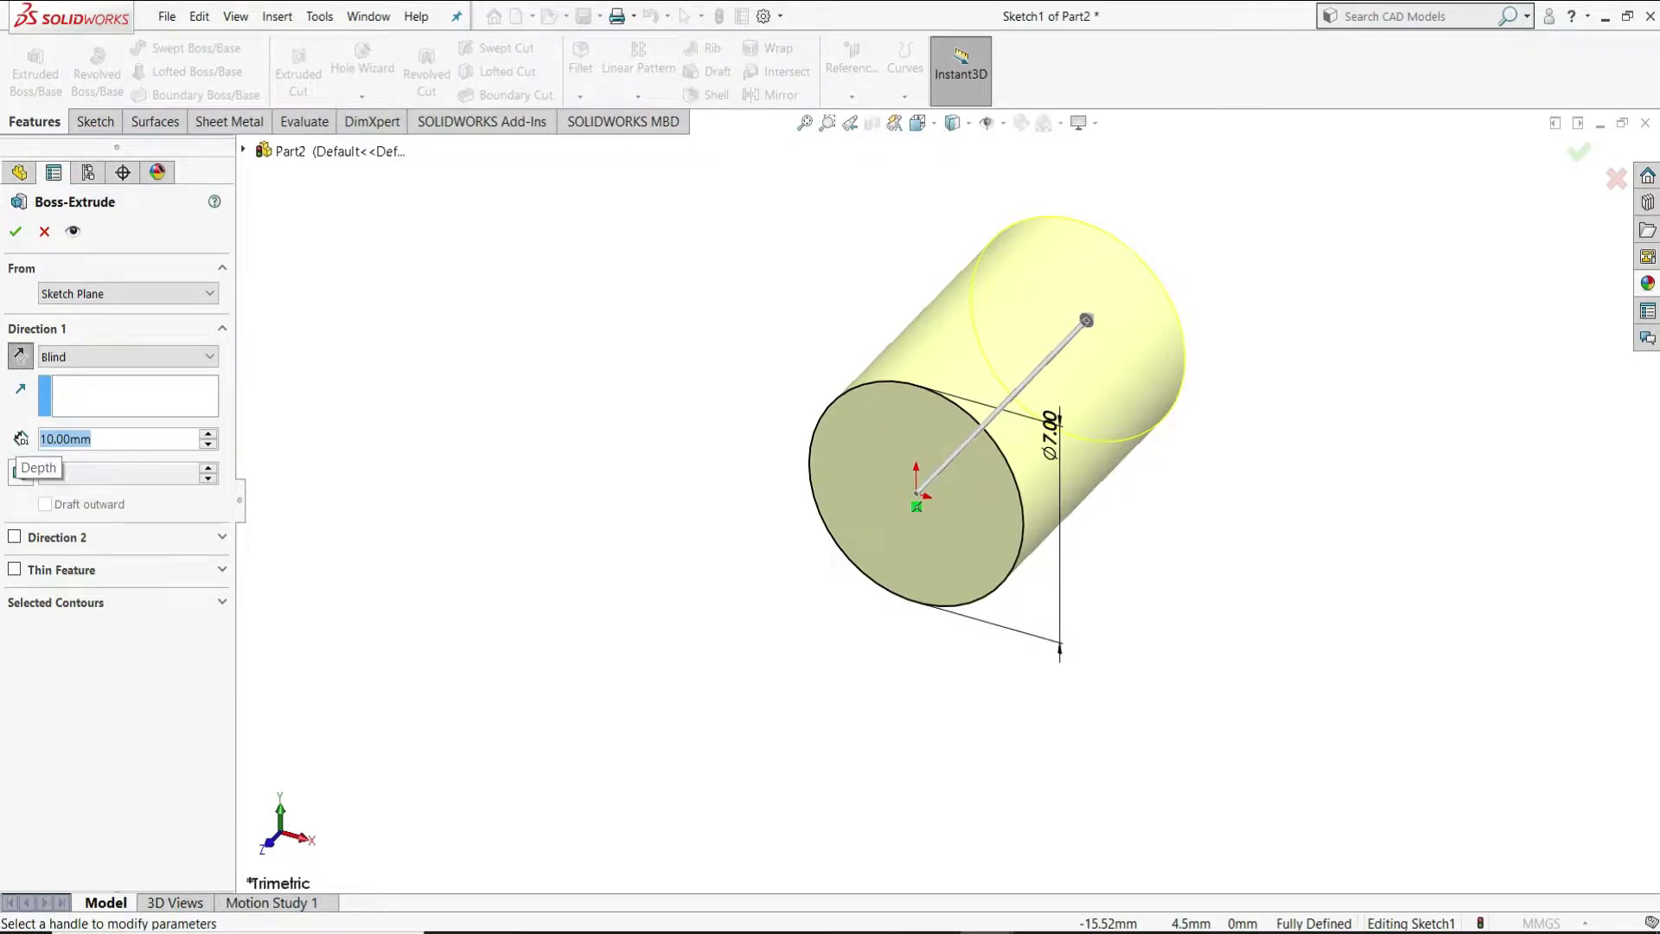
{"action": "type", "text": "170"}
{"action": "key", "text": "Return"}
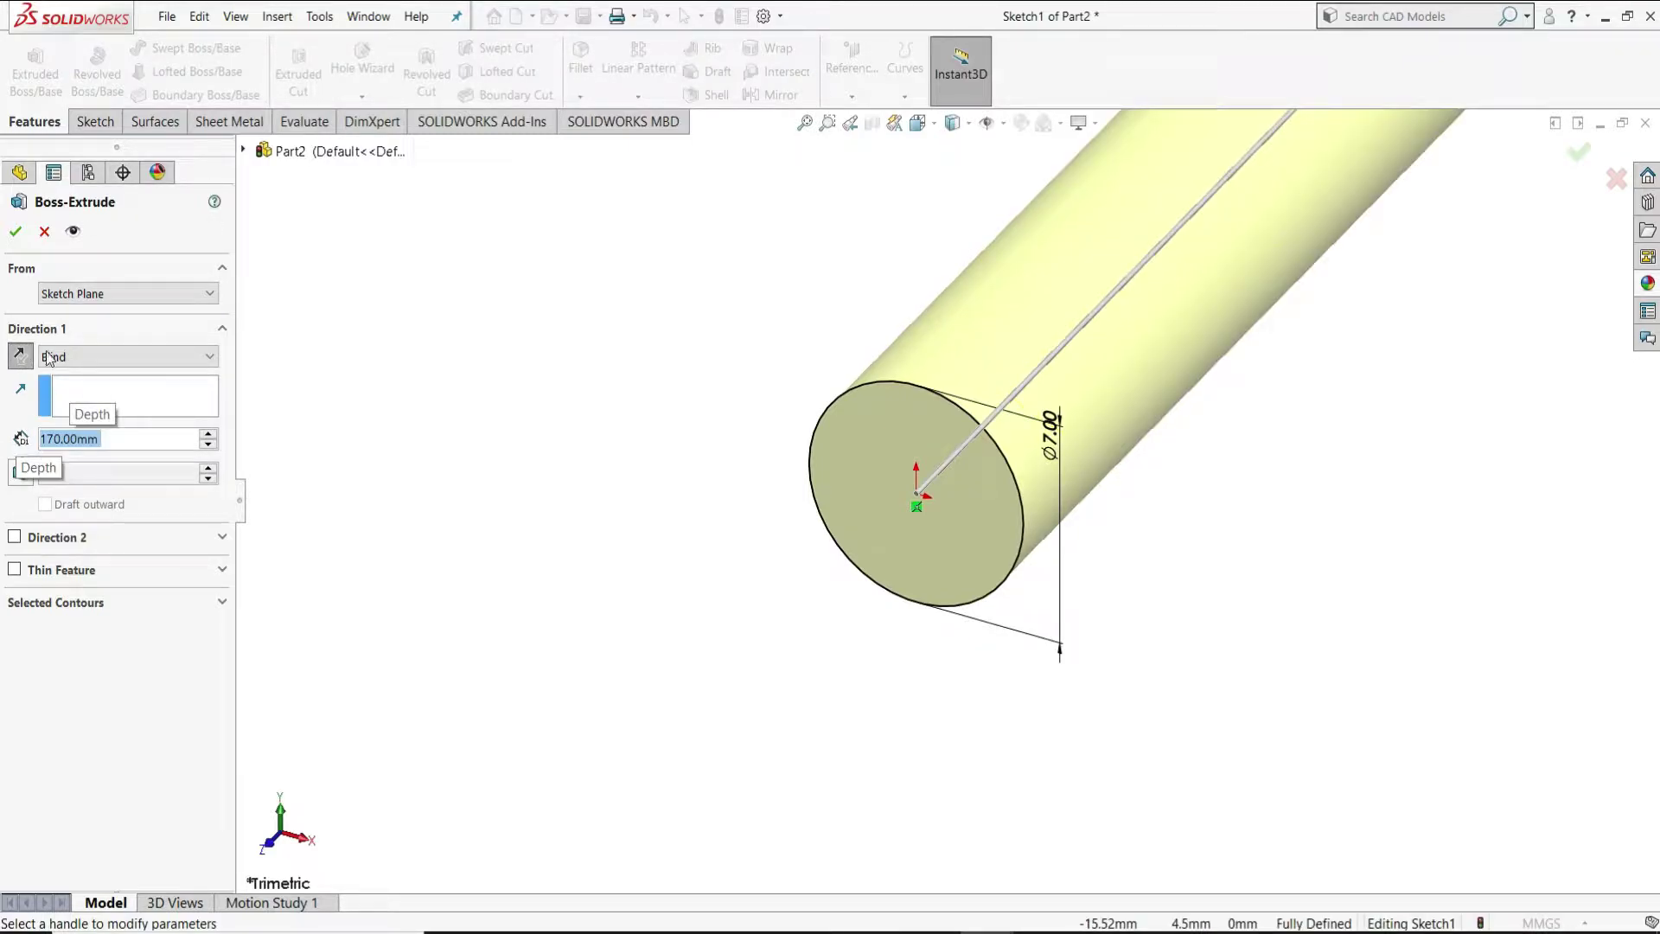
{"action": "left_click", "coordinate": [15, 232]}
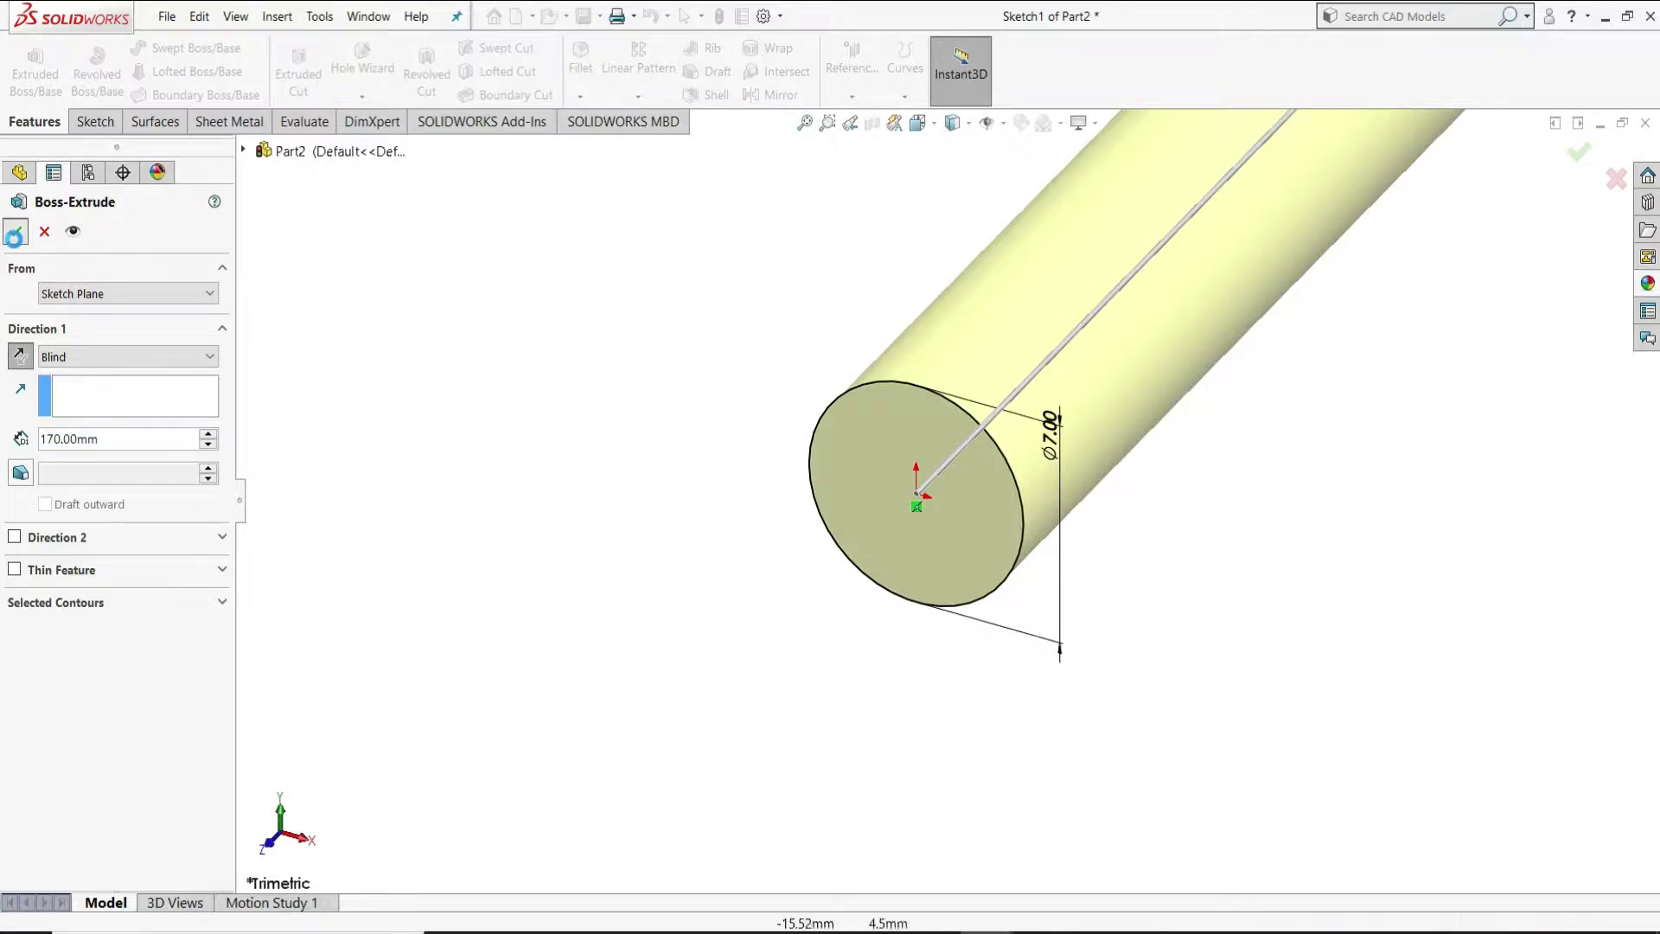
{"action": "left_click", "coordinate": [519, 476]}
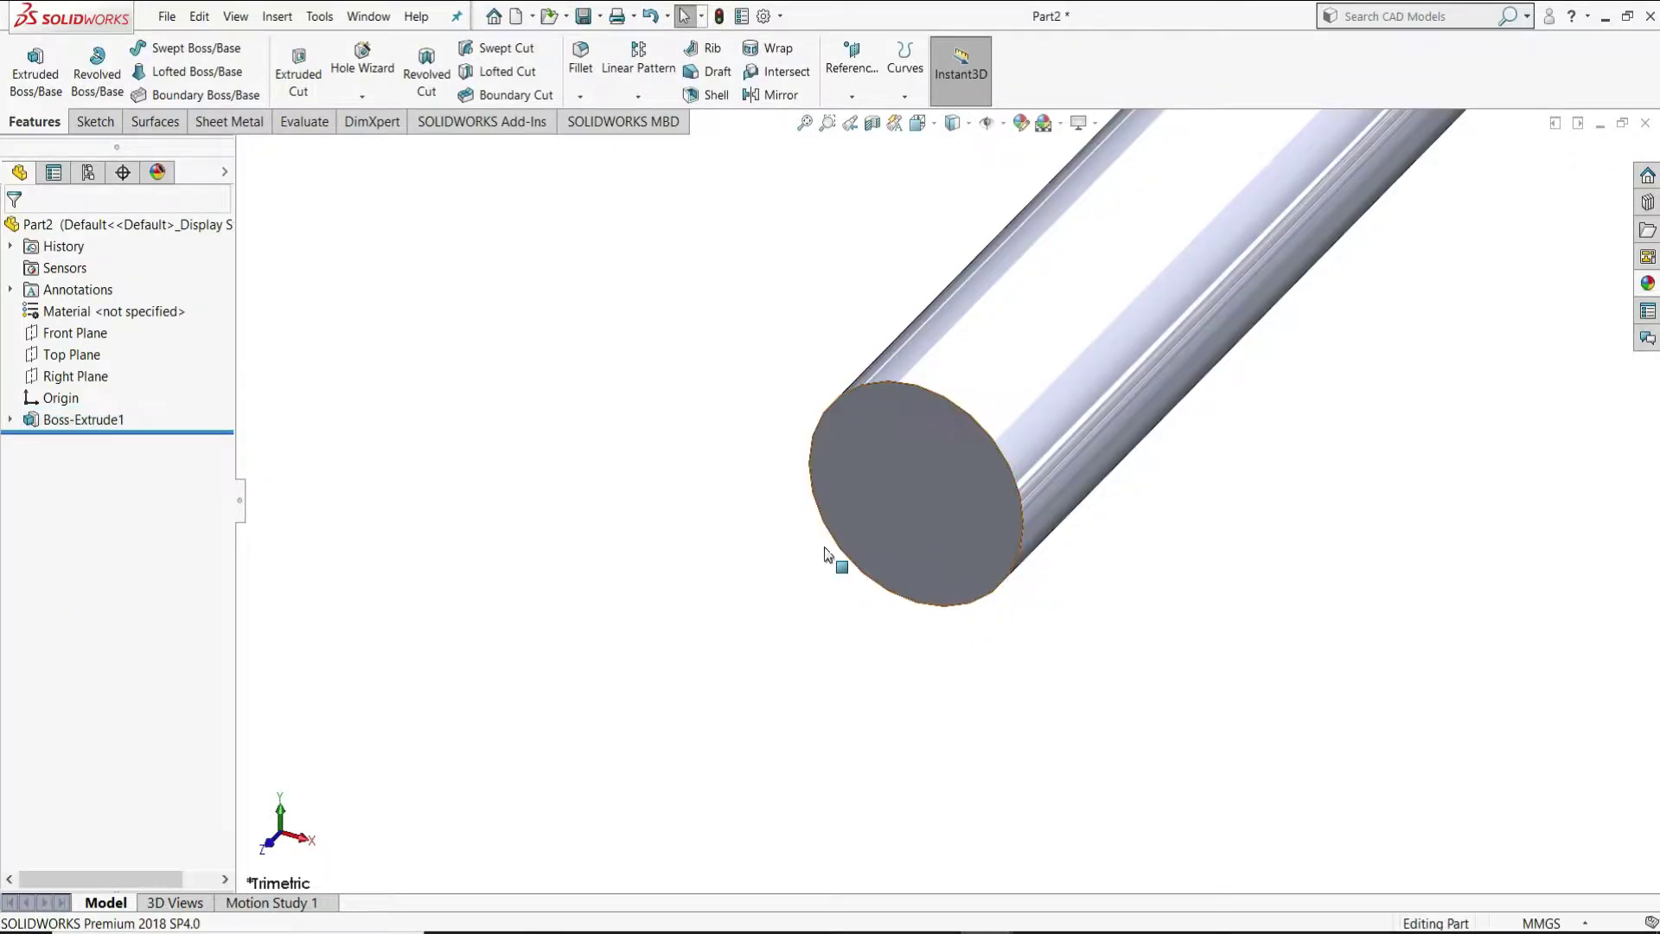
Start a new sketch on the Right Plane, which runs along the rod's length.
{"action": "scroll", "coordinate": [951, 432], "scroll_direction": "up", "scroll_amount": 3}
{"action": "scroll", "coordinate": [1038, 433], "scroll_direction": "up", "scroll_amount": 2}
{"action": "scroll", "coordinate": [1012, 476], "scroll_direction": "down", "scroll_amount": 2}
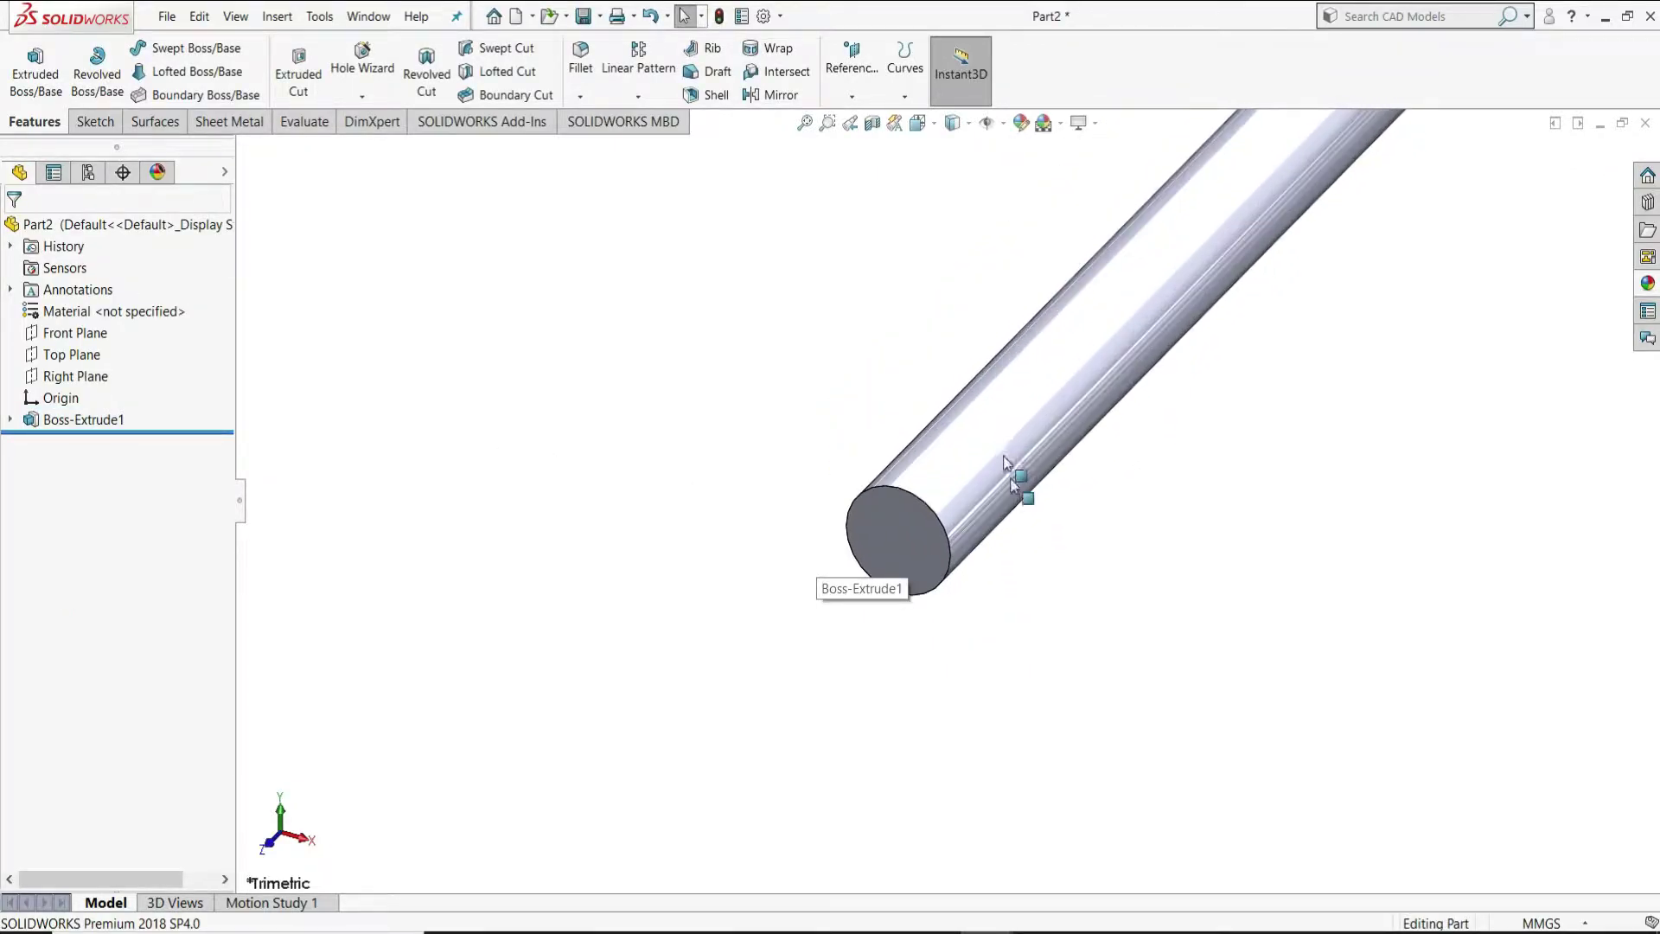
{"action": "left_click", "coordinate": [74, 376]}
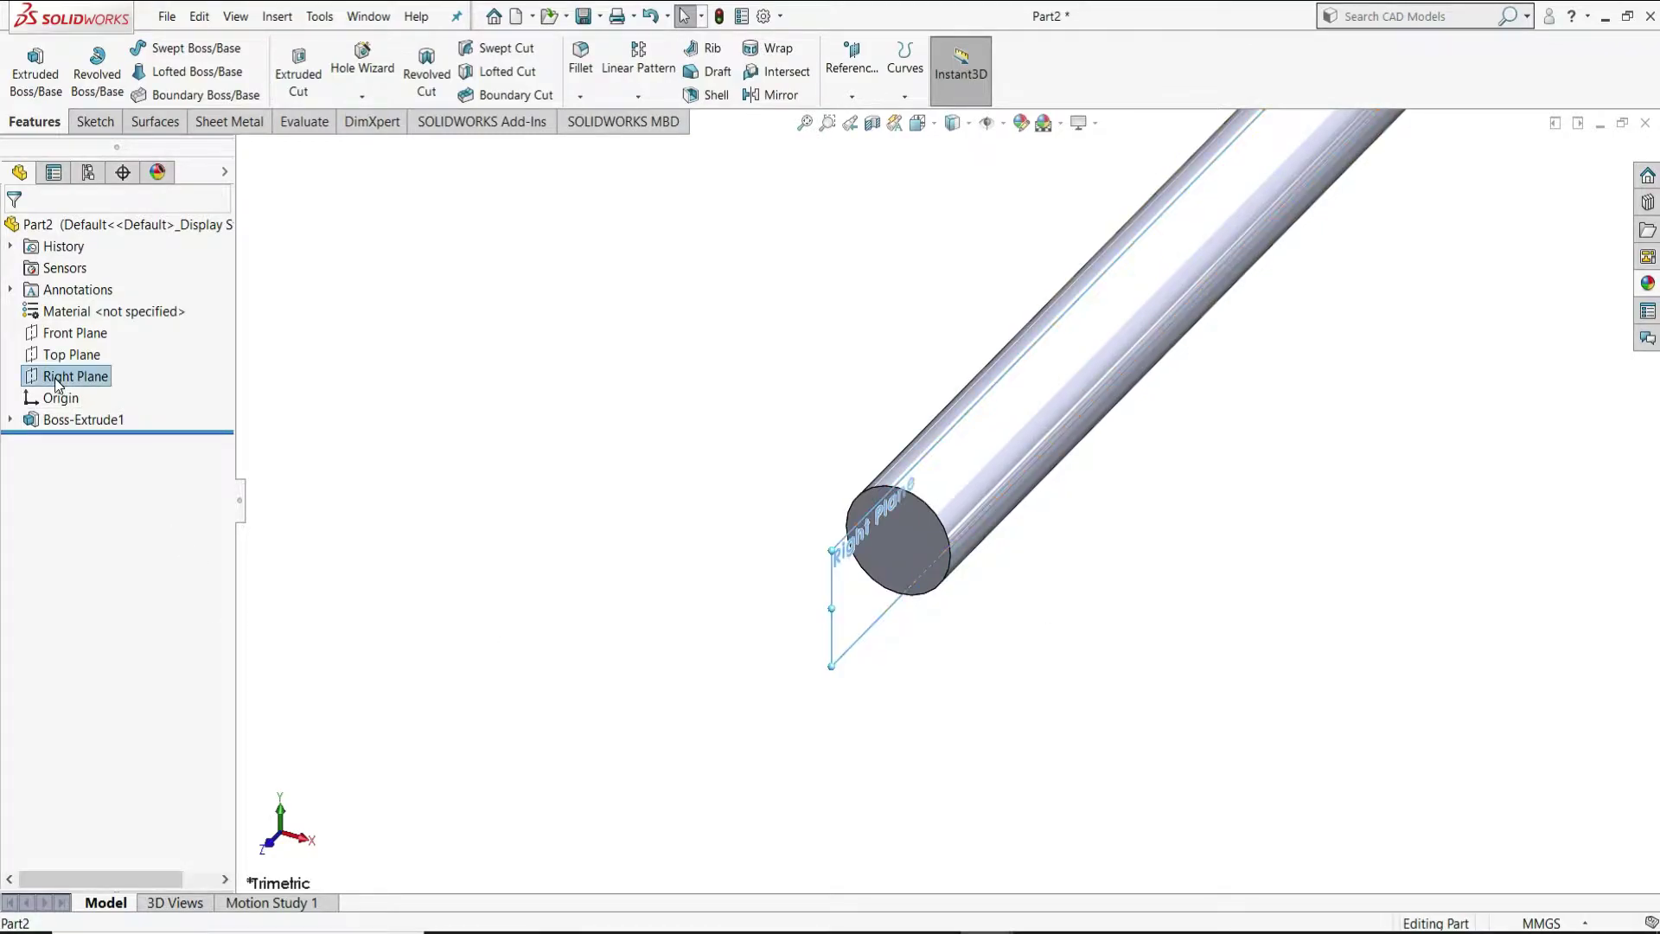
{"action": "left_click", "coordinate": [72, 351]}
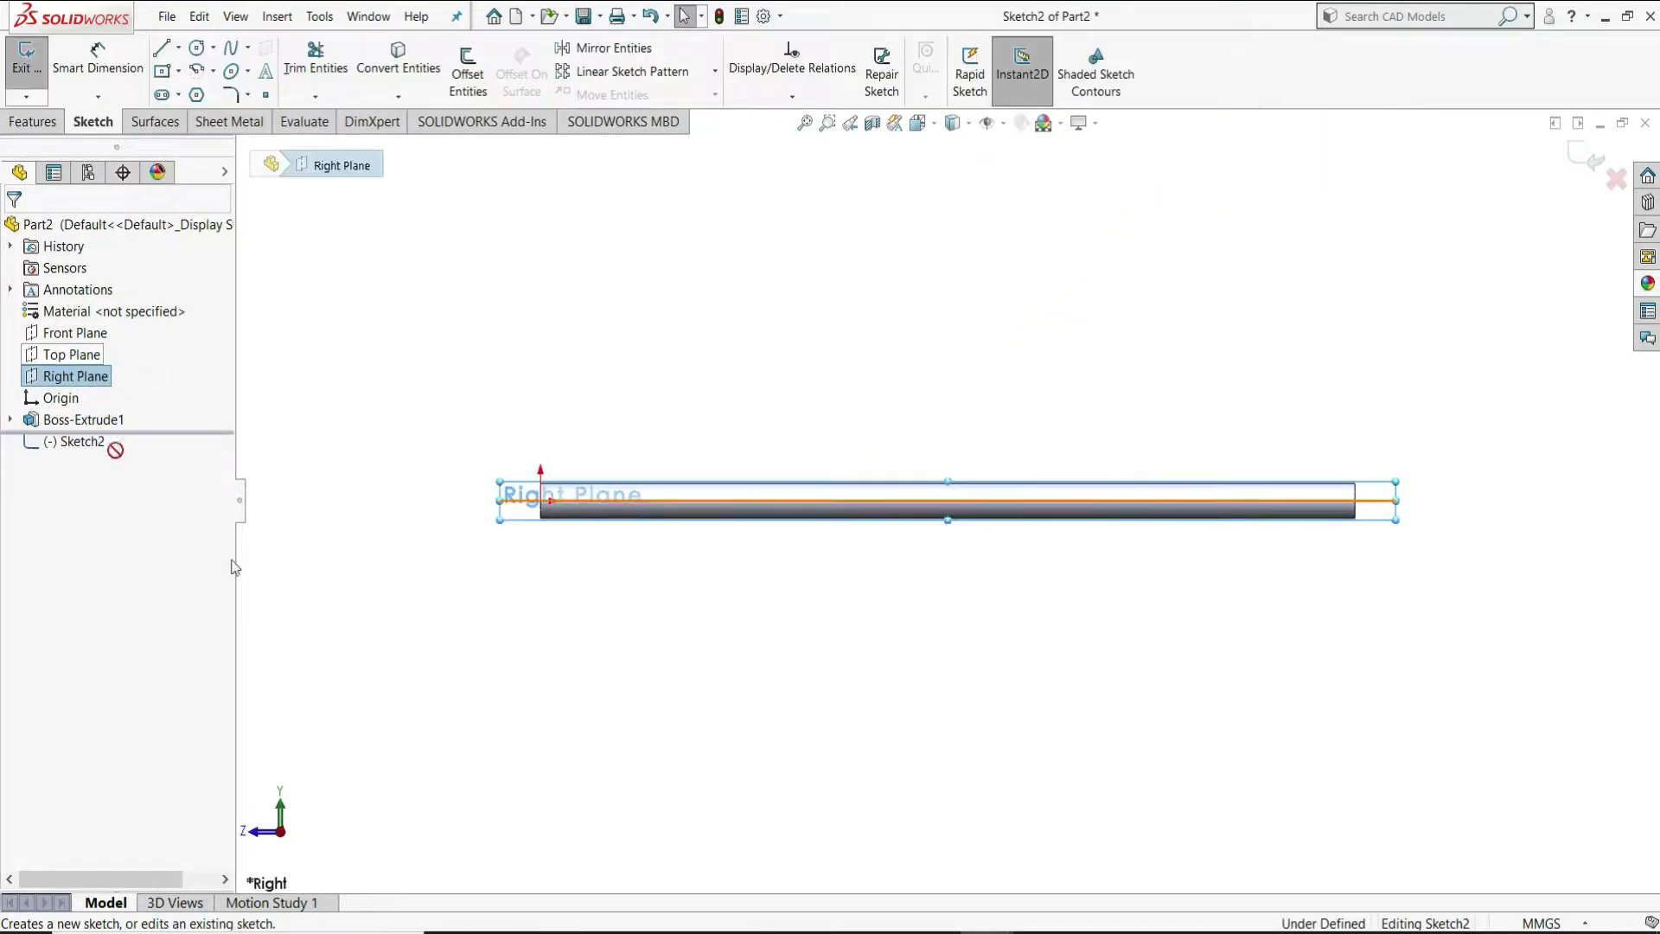
{"action": "scroll", "coordinate": [718, 510], "scroll_direction": "down", "scroll_amount": 1}
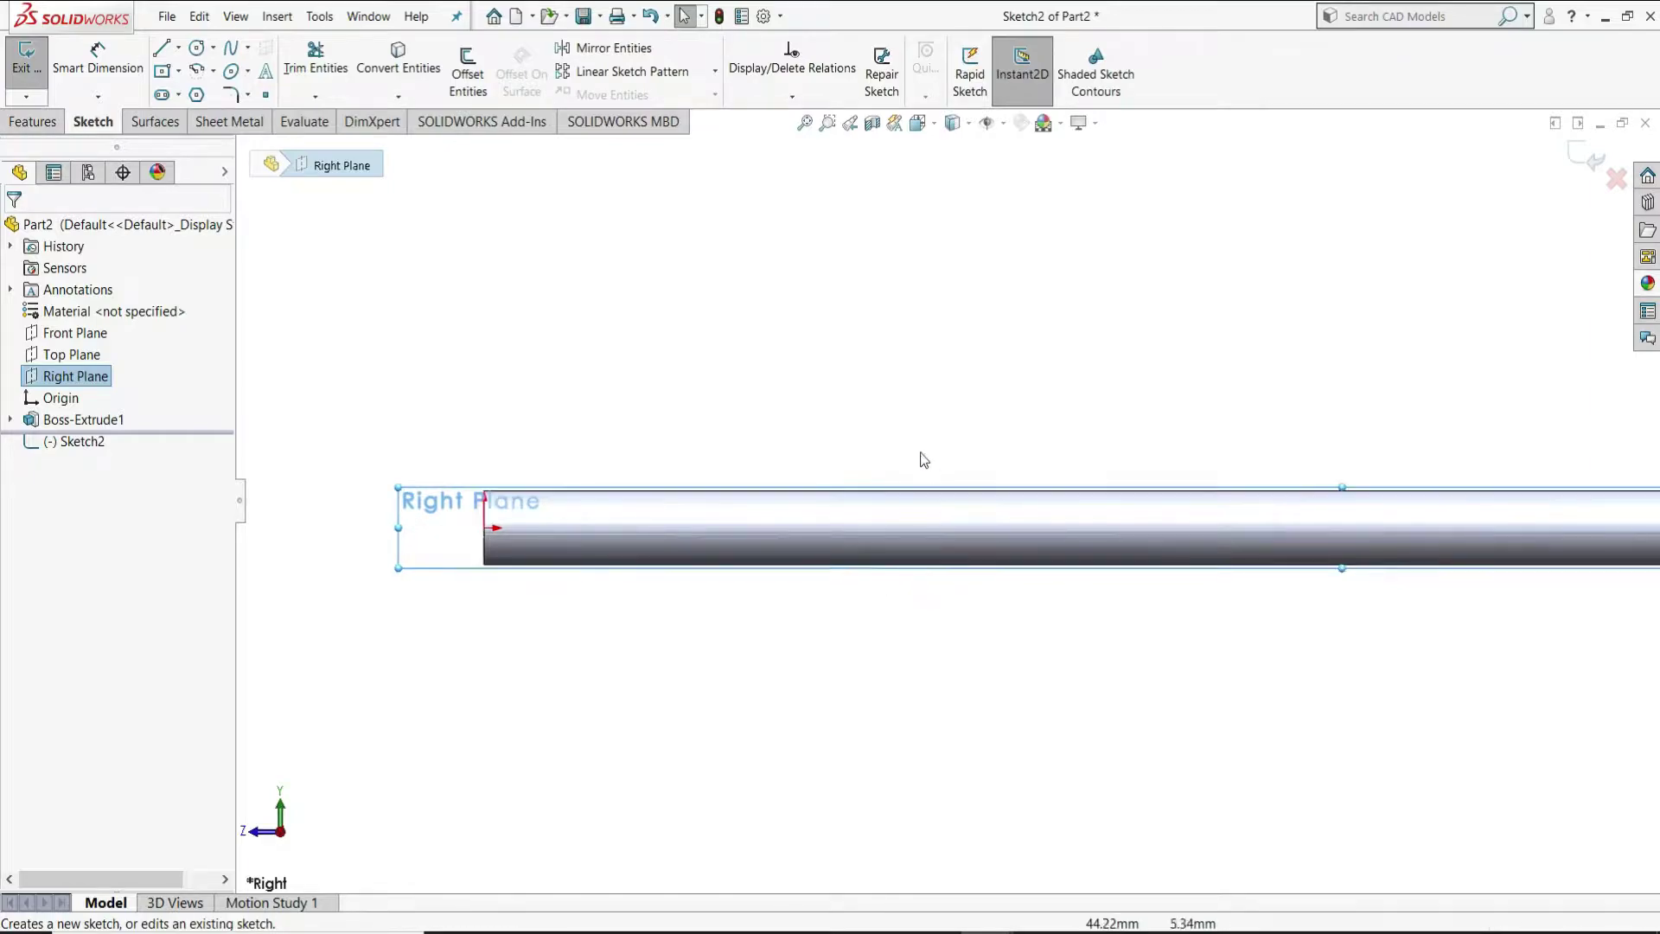
{"action": "left_click", "coordinate": [792, 381]}
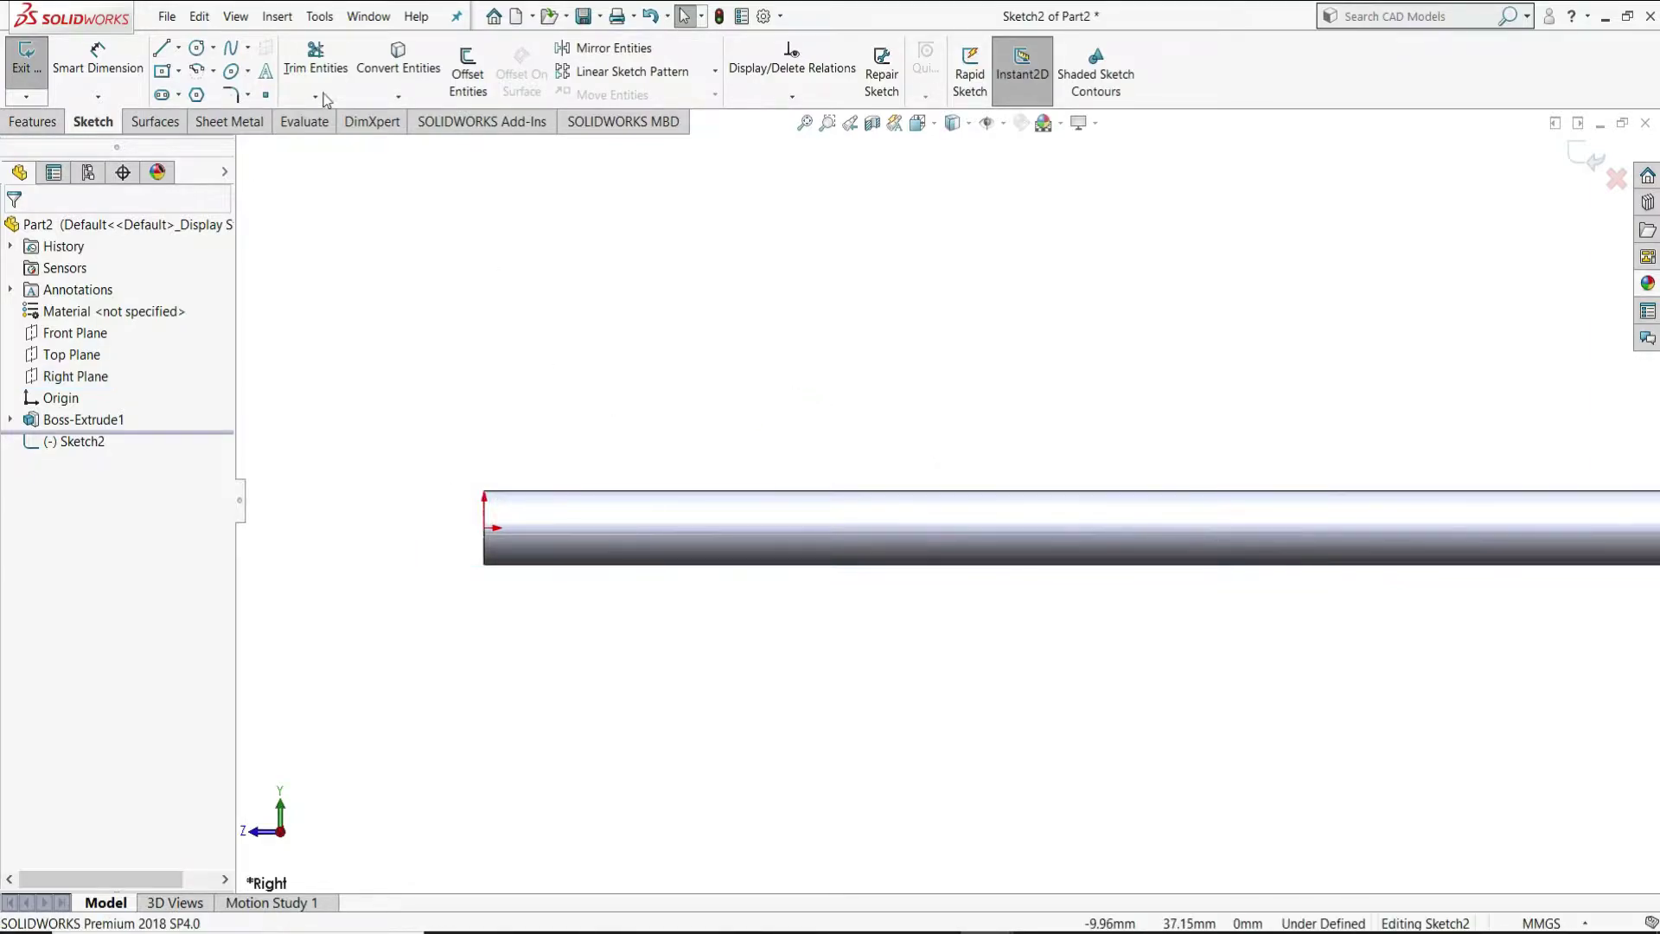
Sketch a horizontal centerline about 41 mm long from the origin along the rod's axis, continued by a 3.5 mm vertical centerline up to the rod's upper edge.
{"action": "left_click", "coordinate": [178, 48]}
{"action": "scroll", "coordinate": [652, 519], "scroll_direction": "down", "scroll_amount": 2}
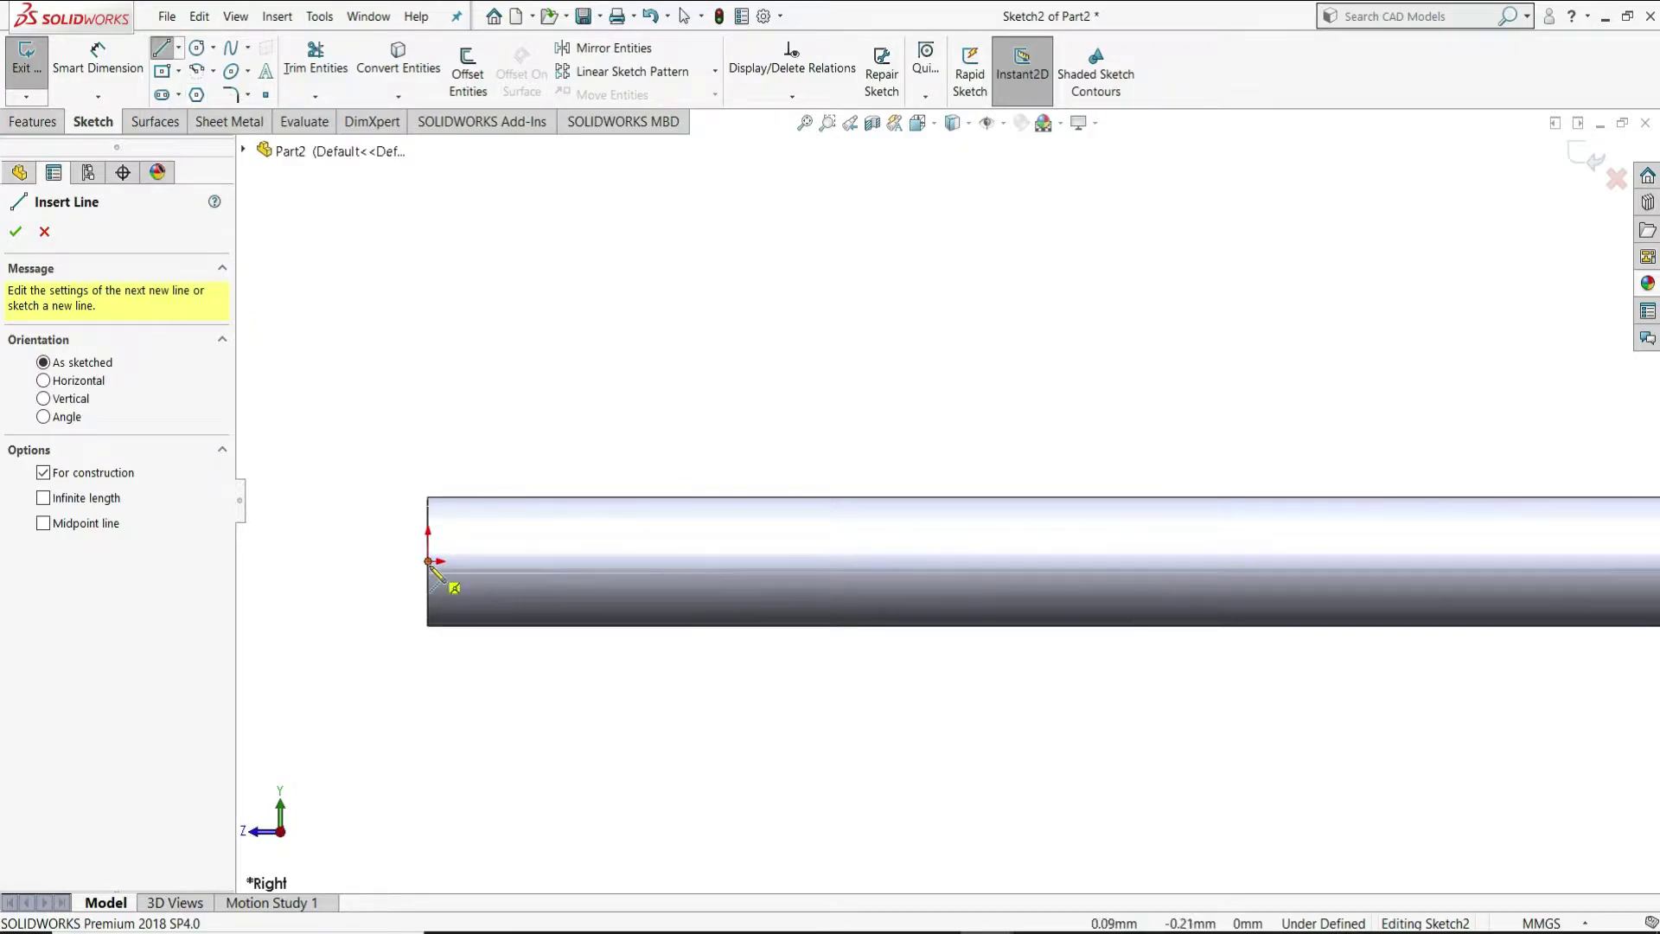
{"action": "left_click", "coordinate": [428, 562]}
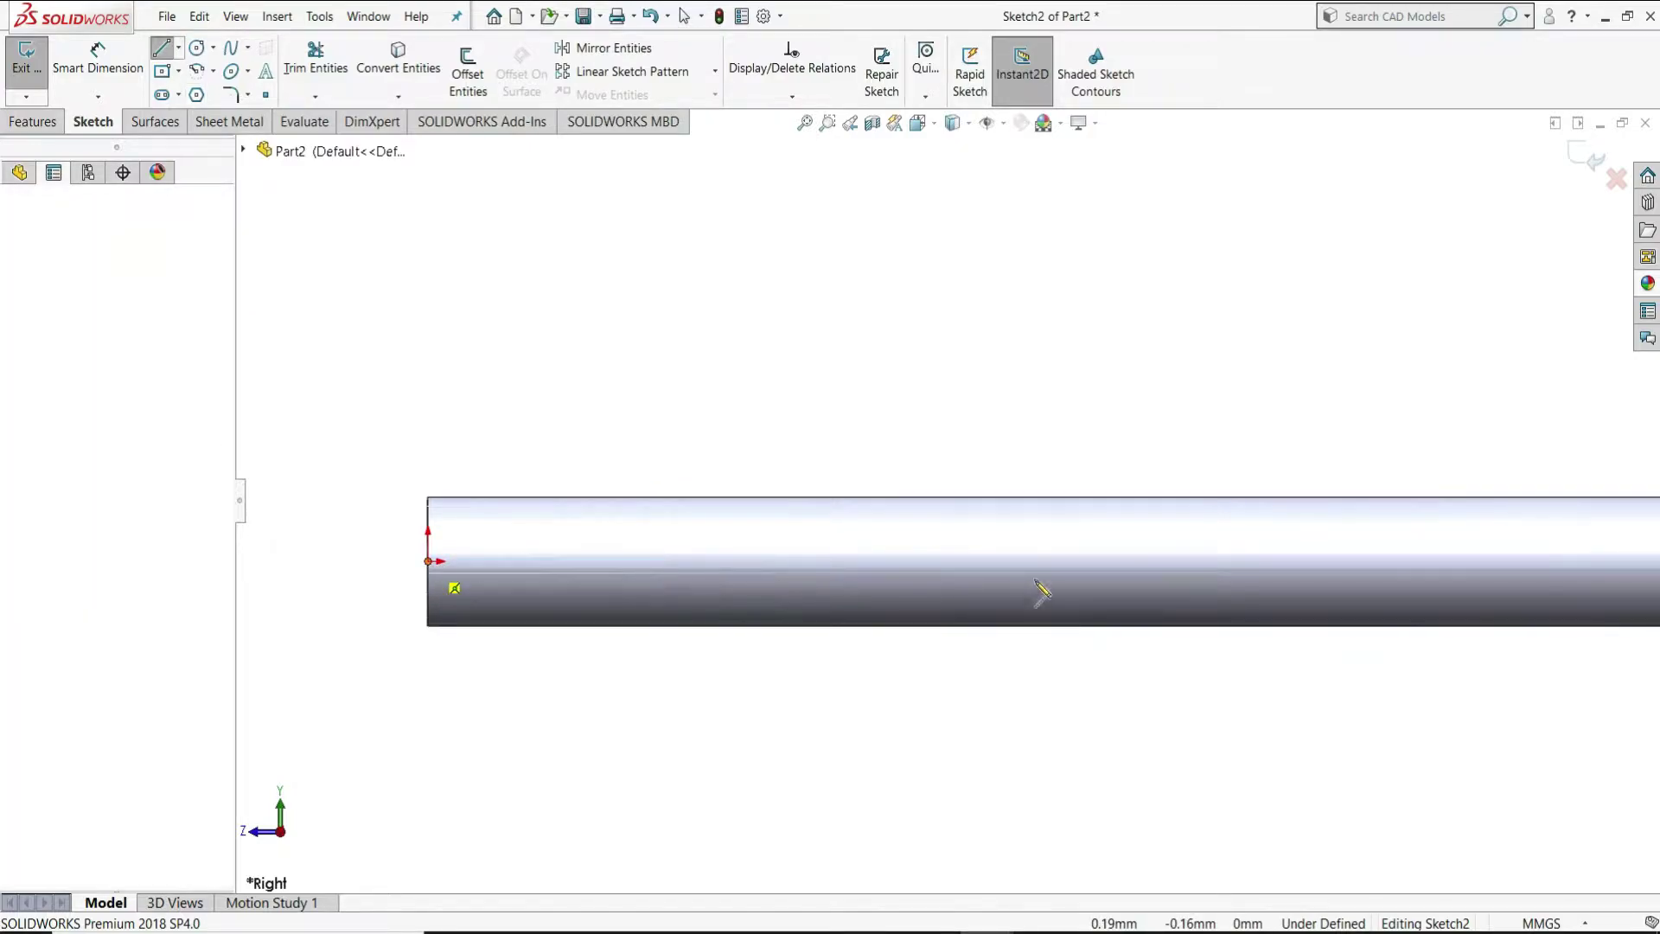
{"action": "left_click", "coordinate": [1146, 562]}
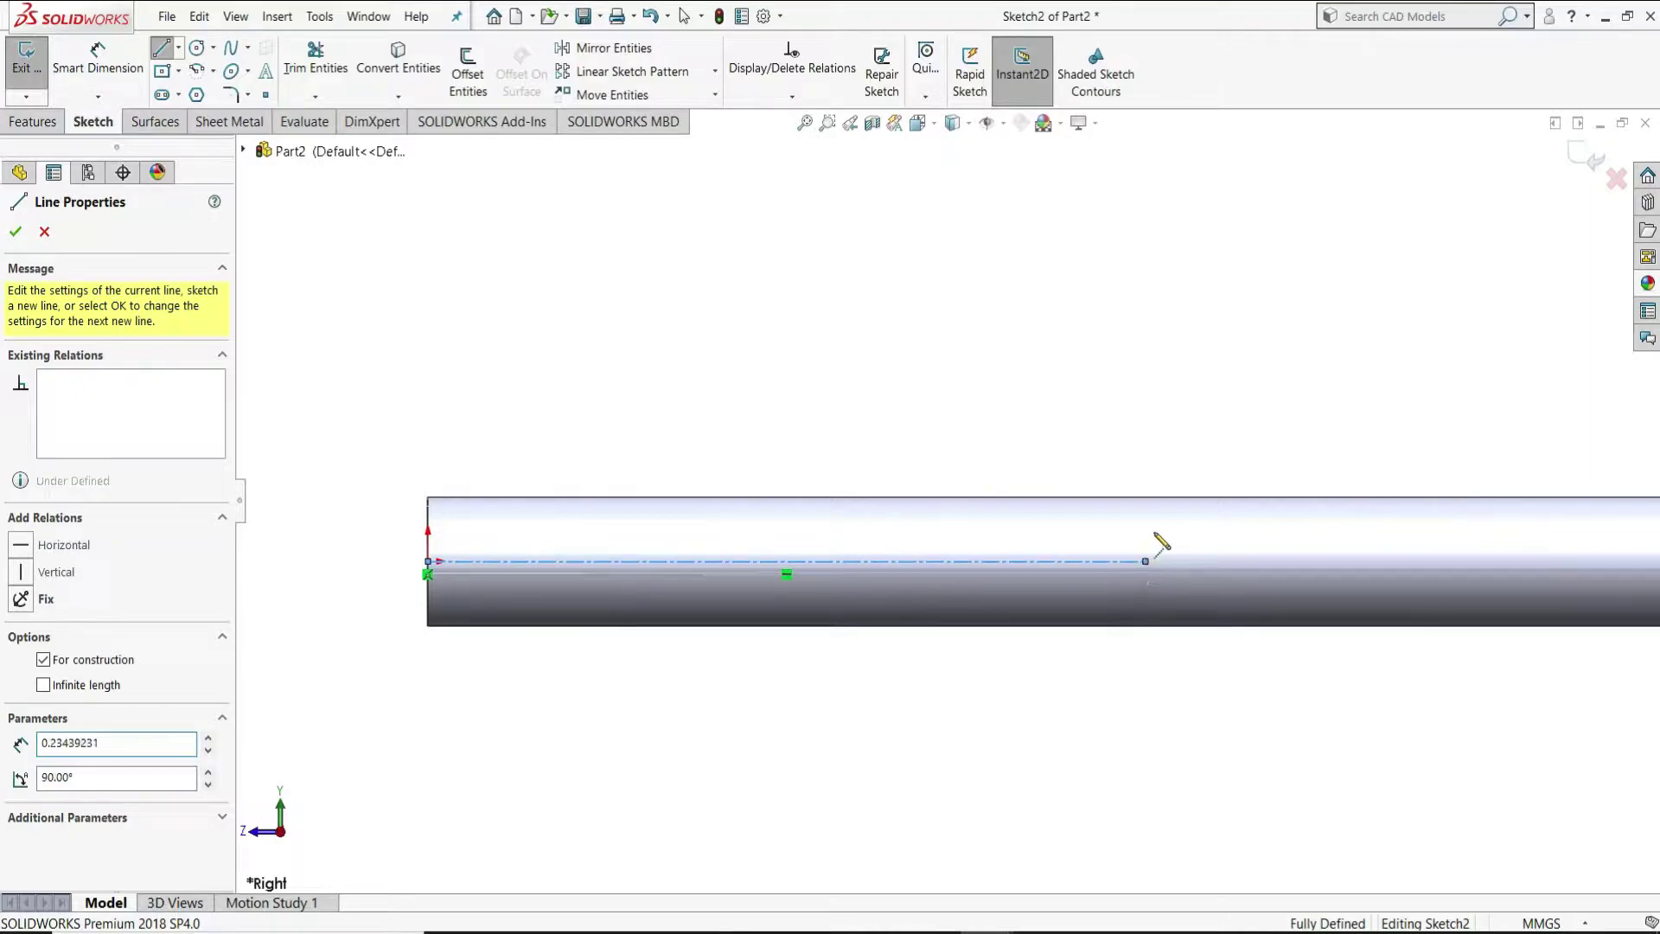
{"action": "left_click", "coordinate": [1148, 499]}
{"action": "right_click", "coordinate": [1150, 509]}
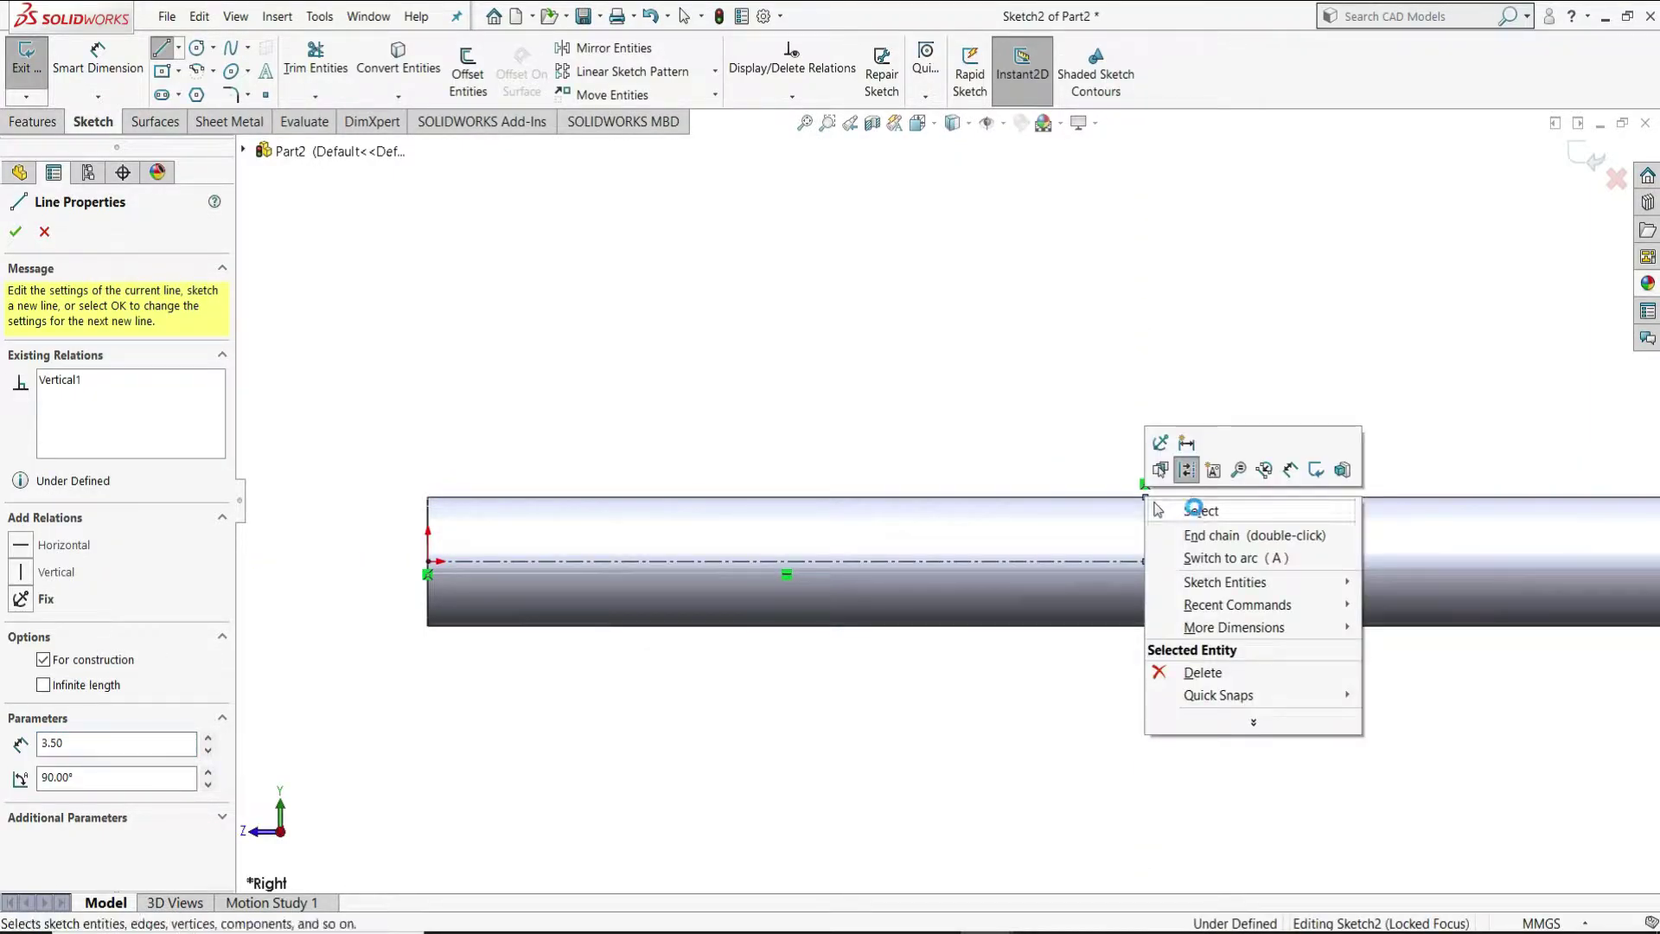
{"action": "left_click", "coordinate": [1193, 505]}
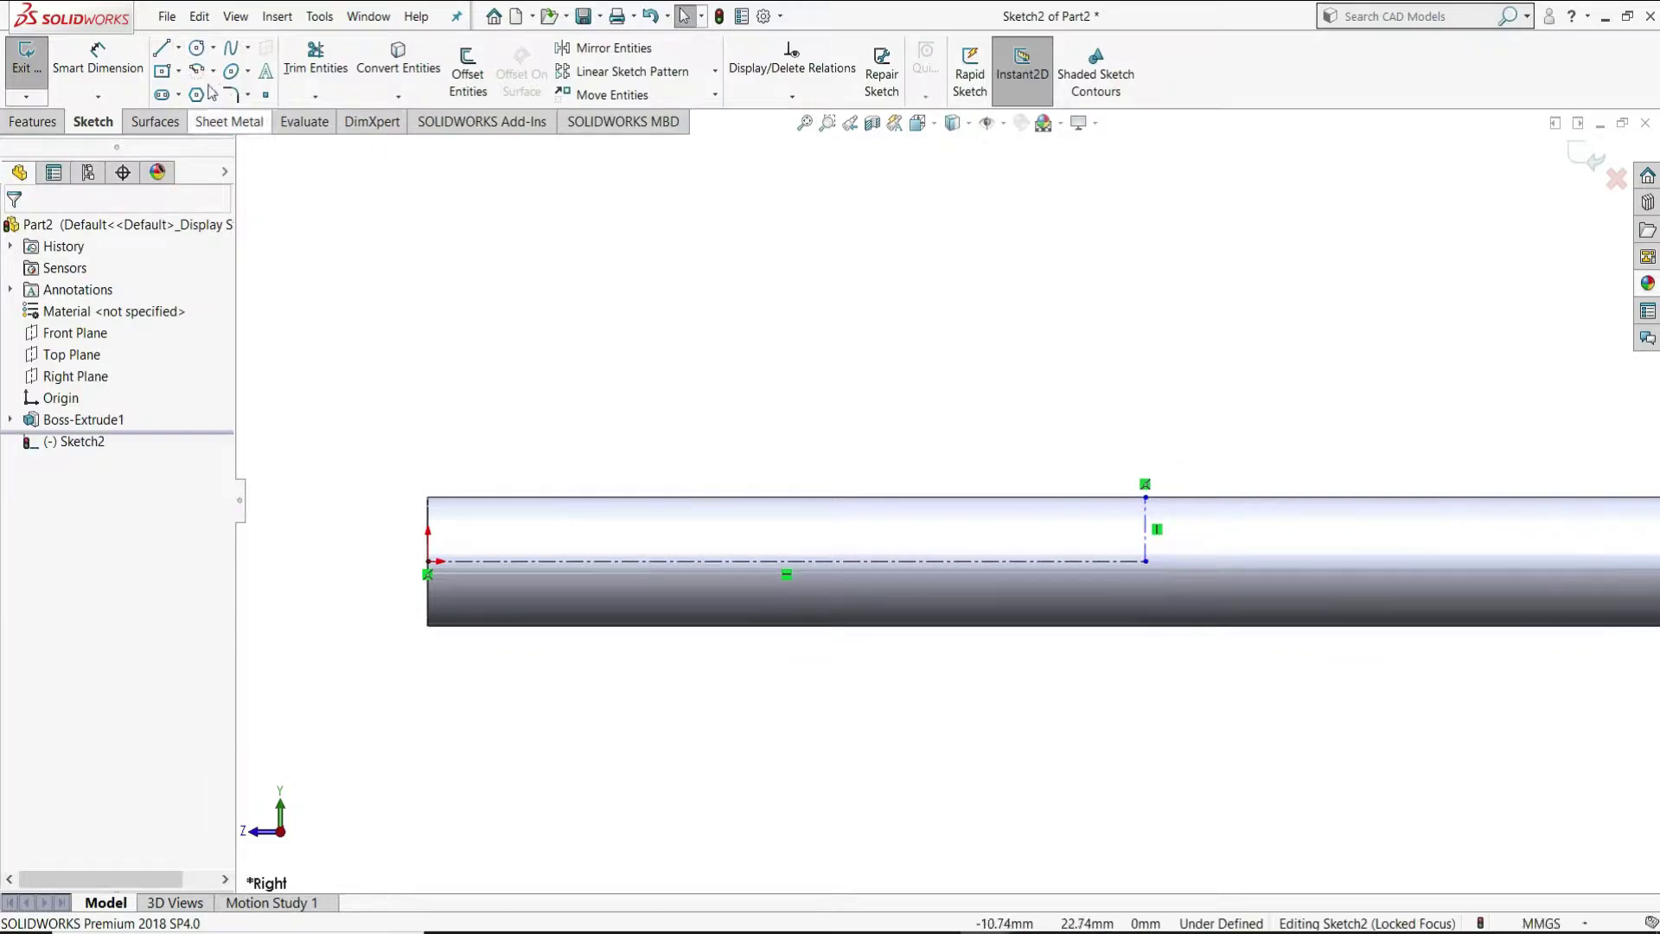
Sketch a vertical centerline about 1.8 mm long from the origin up along the rod's end edge.
{"action": "left_click", "coordinate": [178, 49]}
{"action": "left_click", "coordinate": [208, 95]}
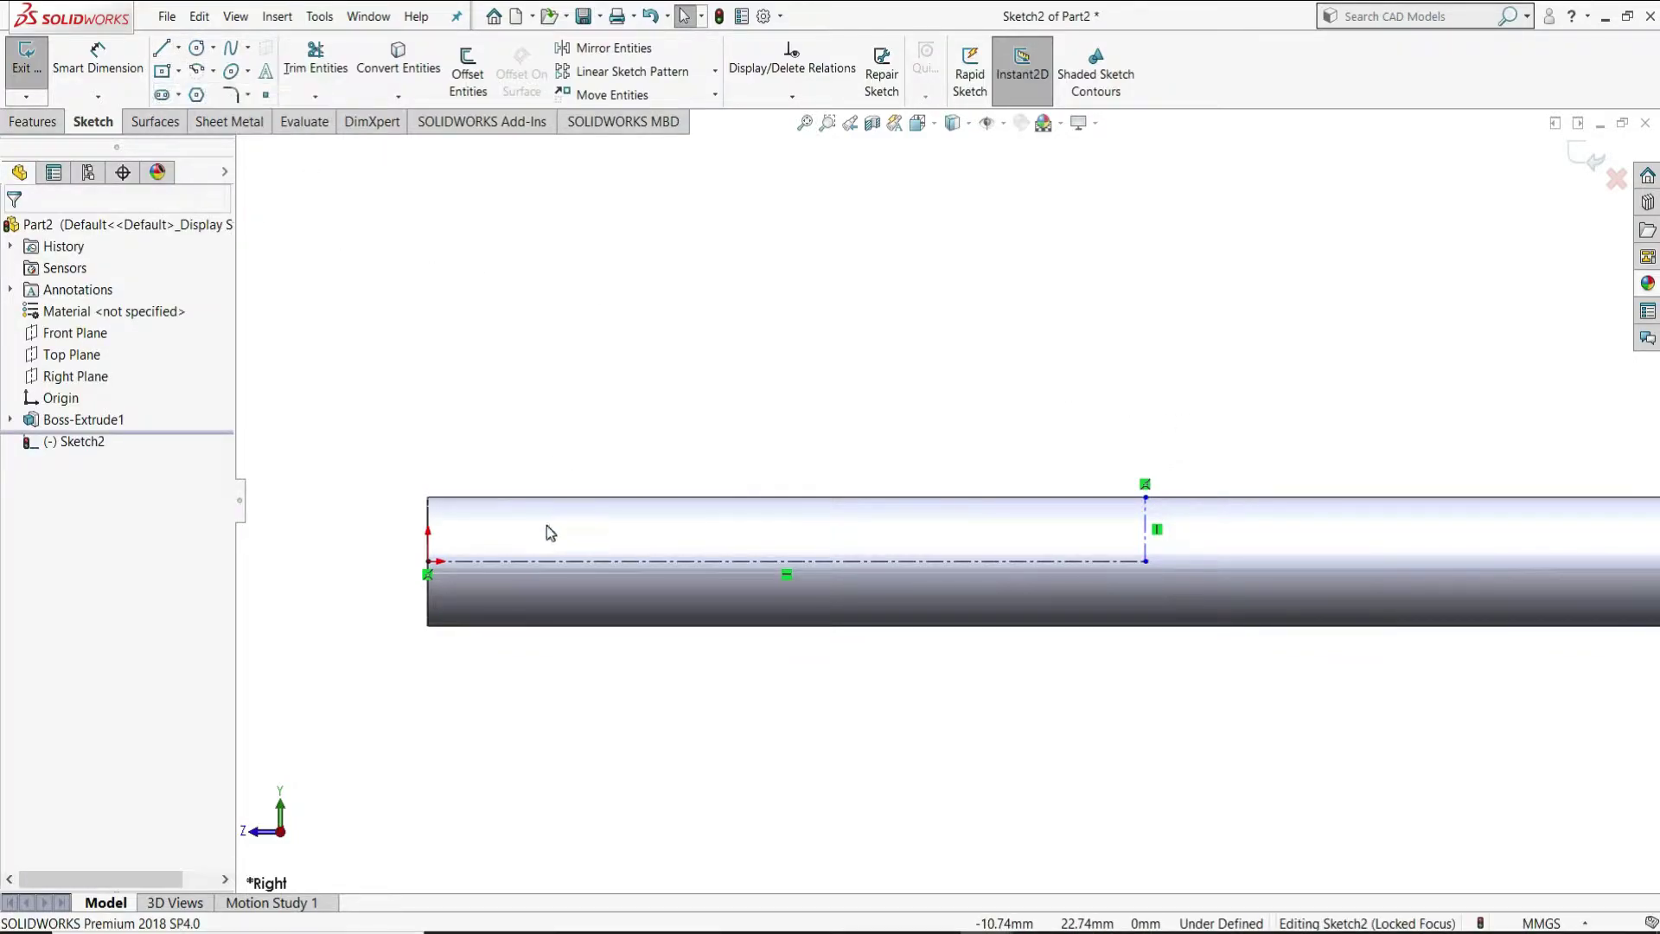
{"action": "scroll", "coordinate": [445, 570], "scroll_direction": "down", "scroll_amount": 3}
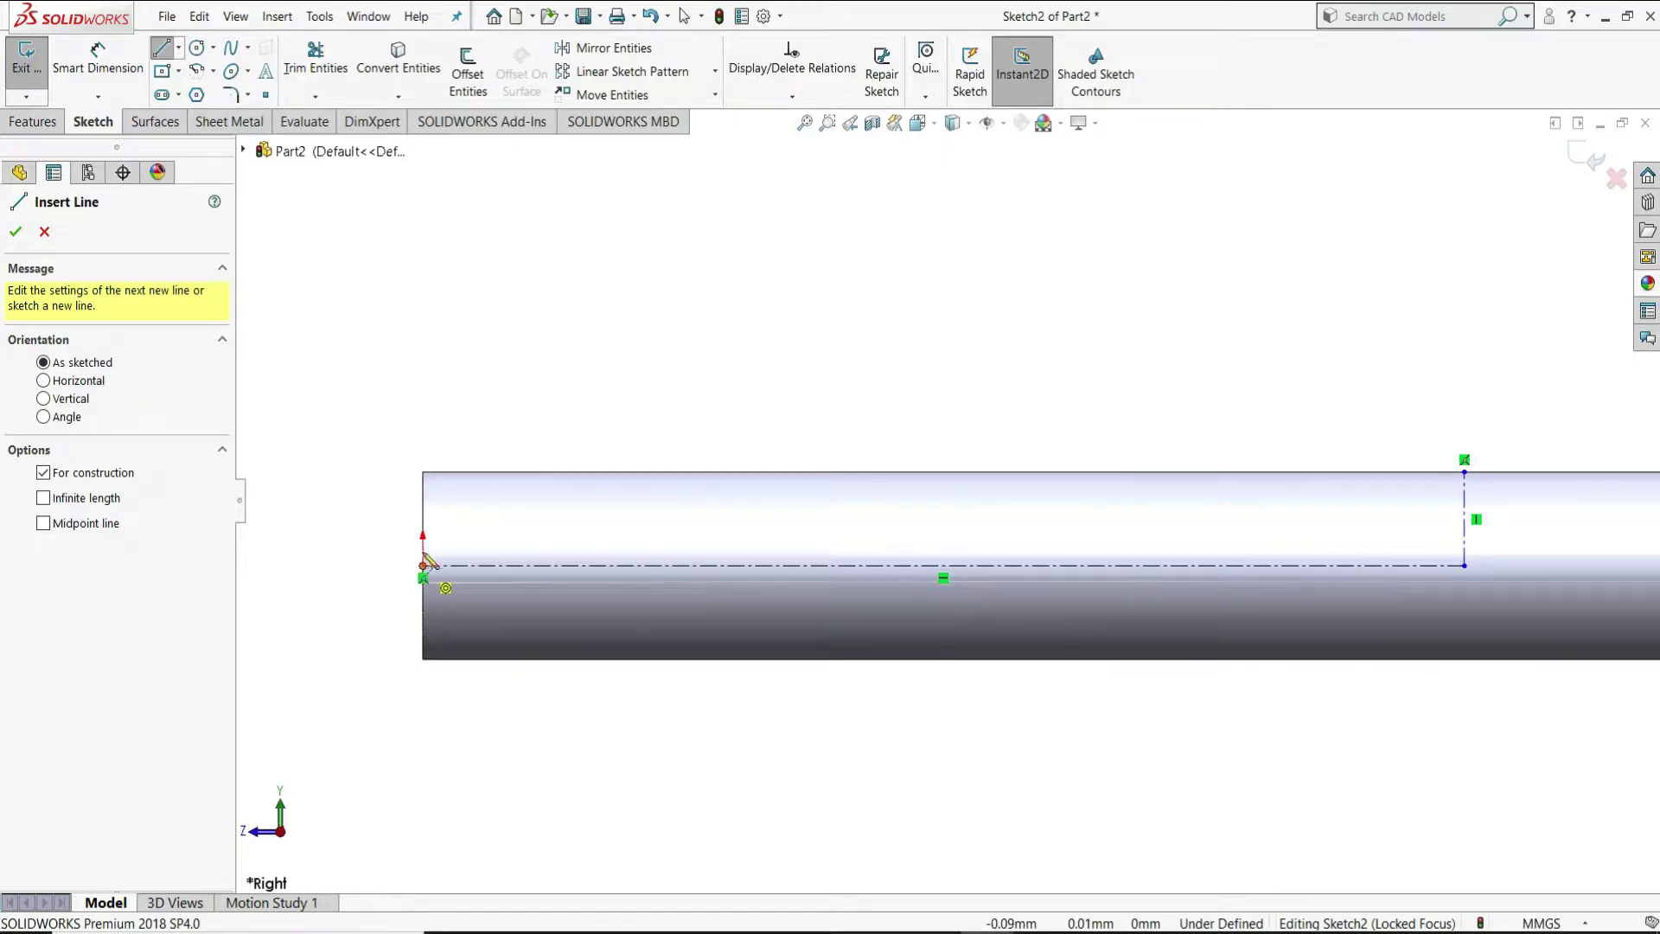
{"action": "left_click", "coordinate": [423, 566]}
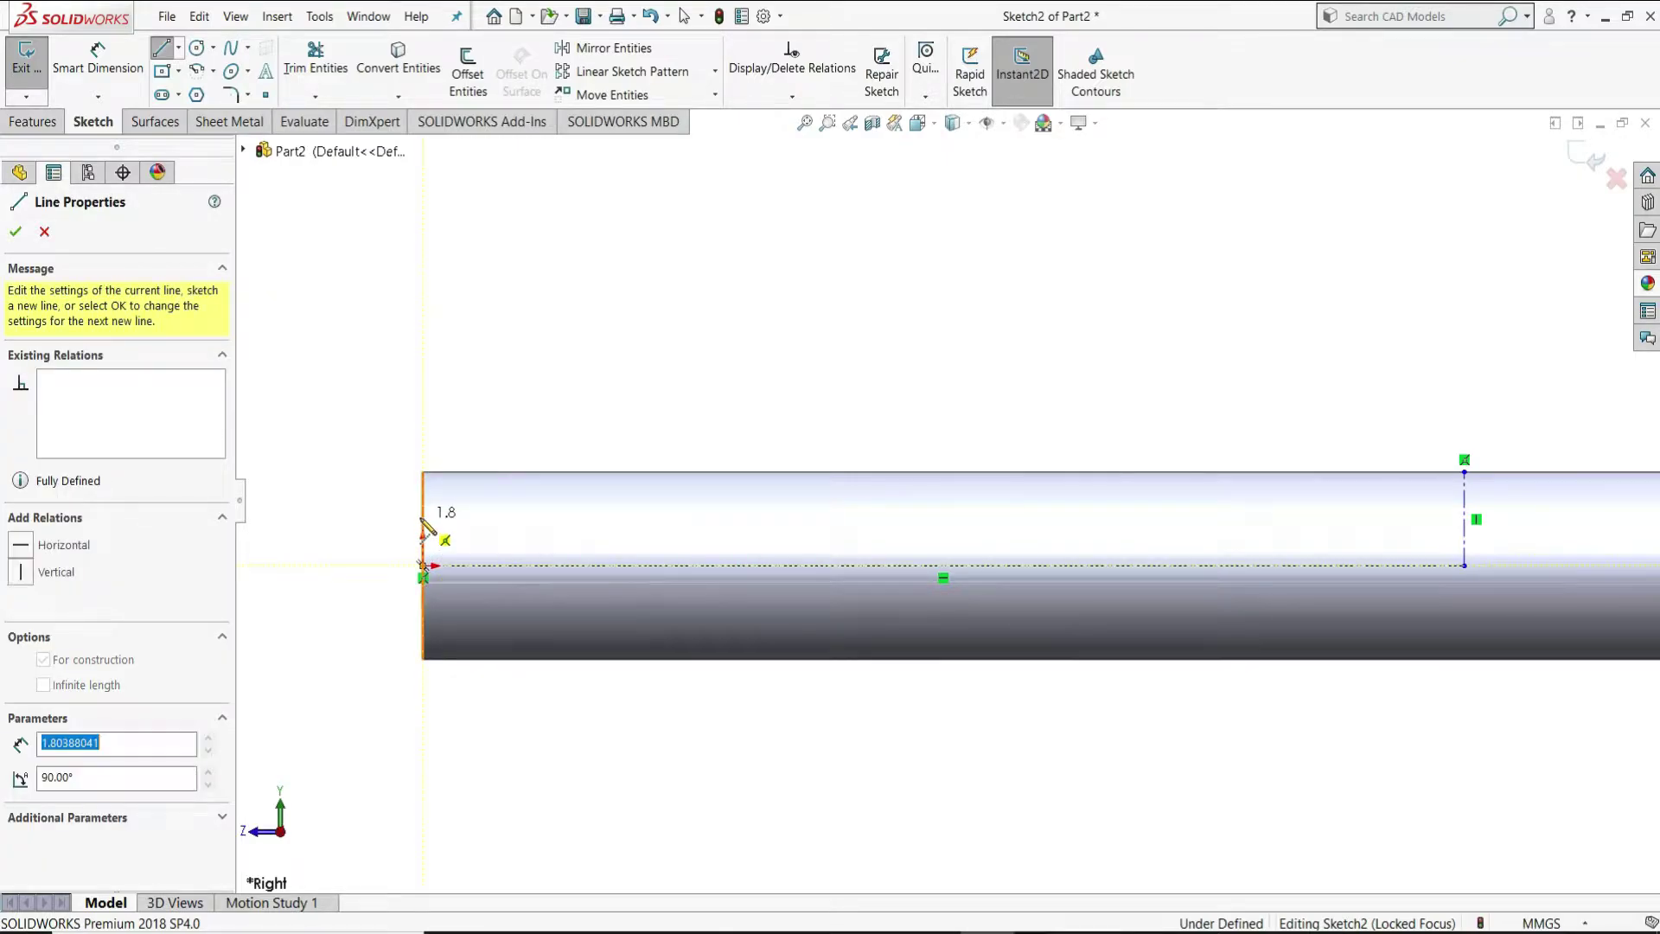
{"action": "left_click", "coordinate": [423, 522]}
{"action": "right_click", "coordinate": [424, 521]}
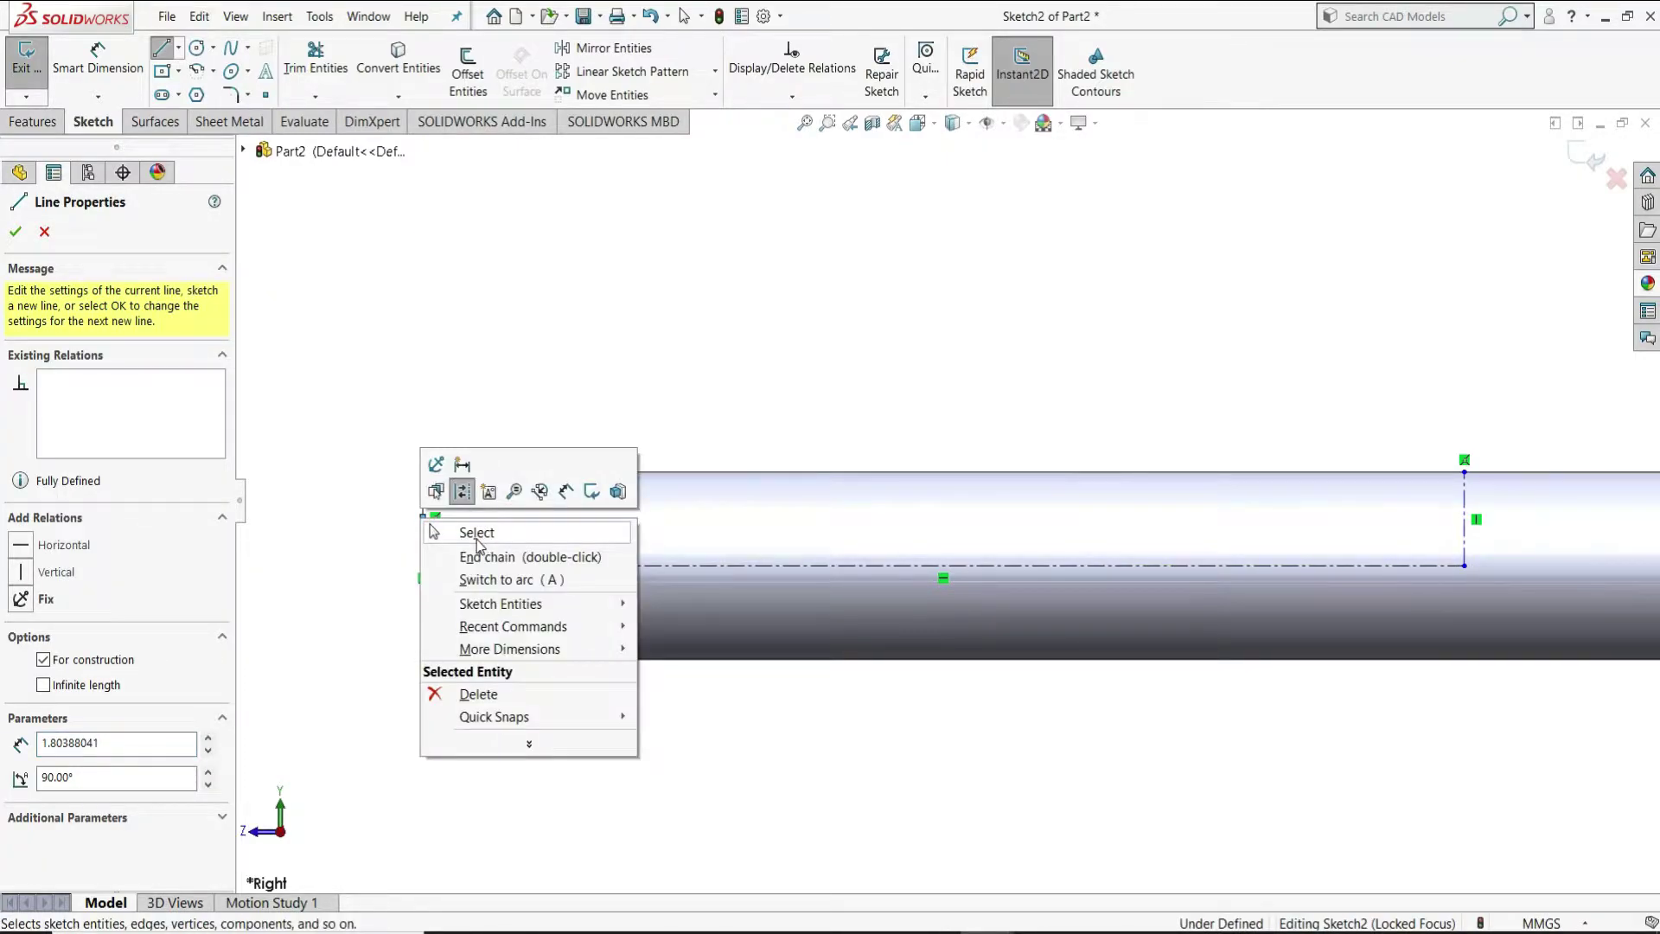
{"action": "left_click", "coordinate": [477, 536]}
Dimension the short vertical centerline at the origin and set its length to 0.30 mm.
{"action": "left_click", "coordinate": [99, 64]}
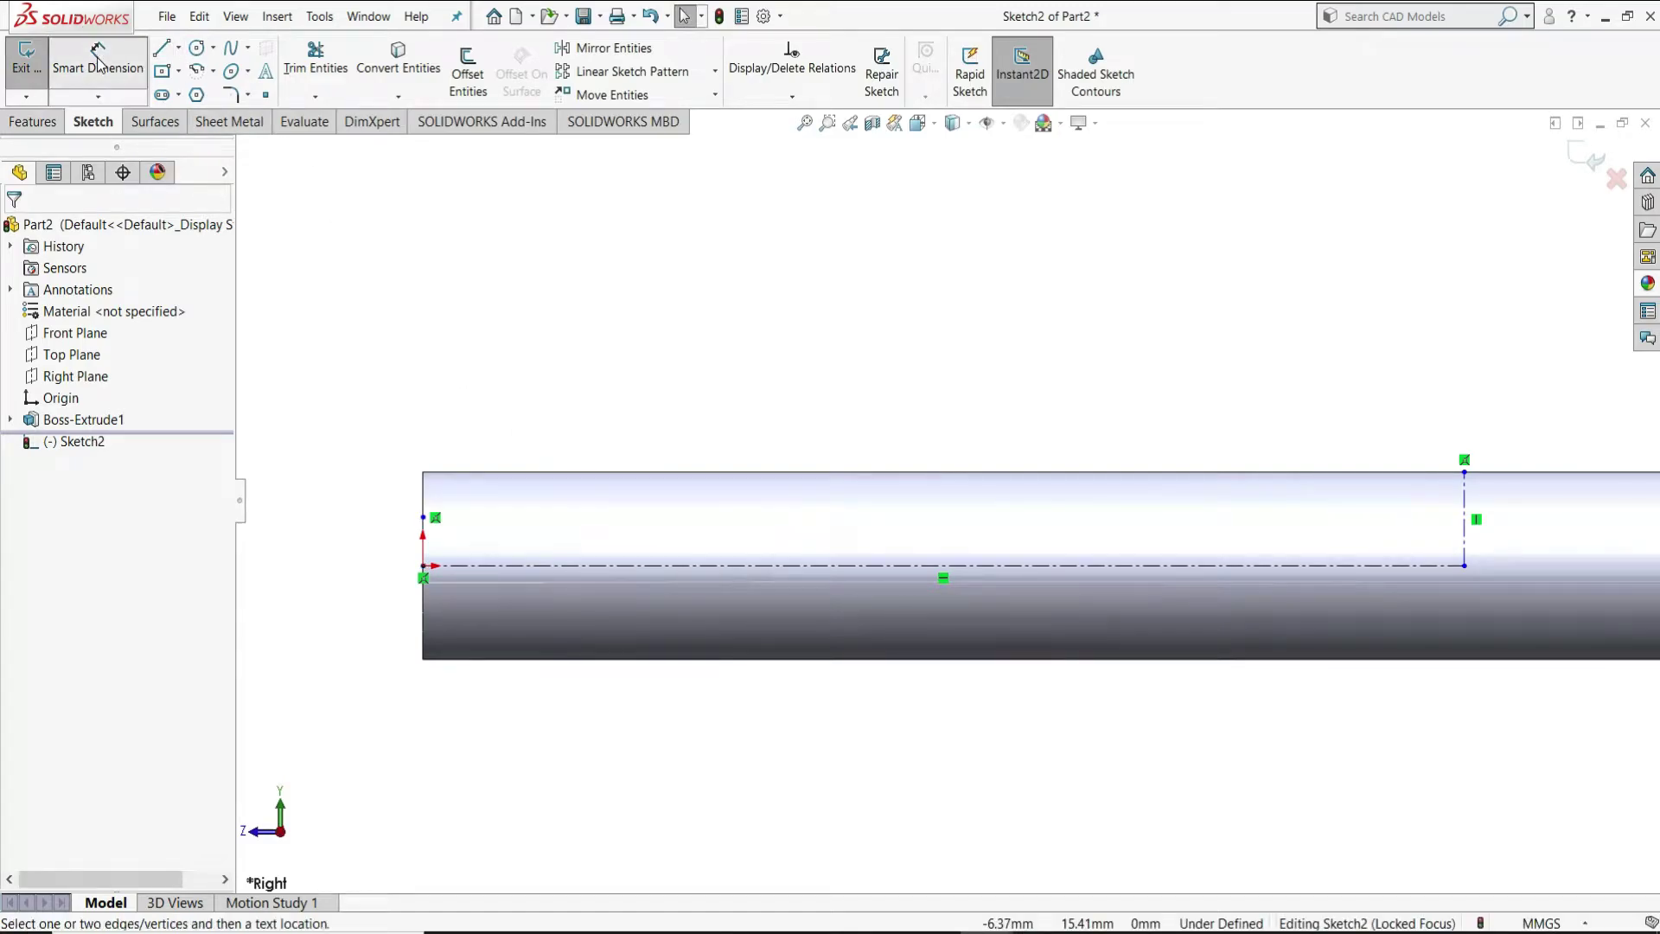
{"action": "left_click", "coordinate": [424, 534]}
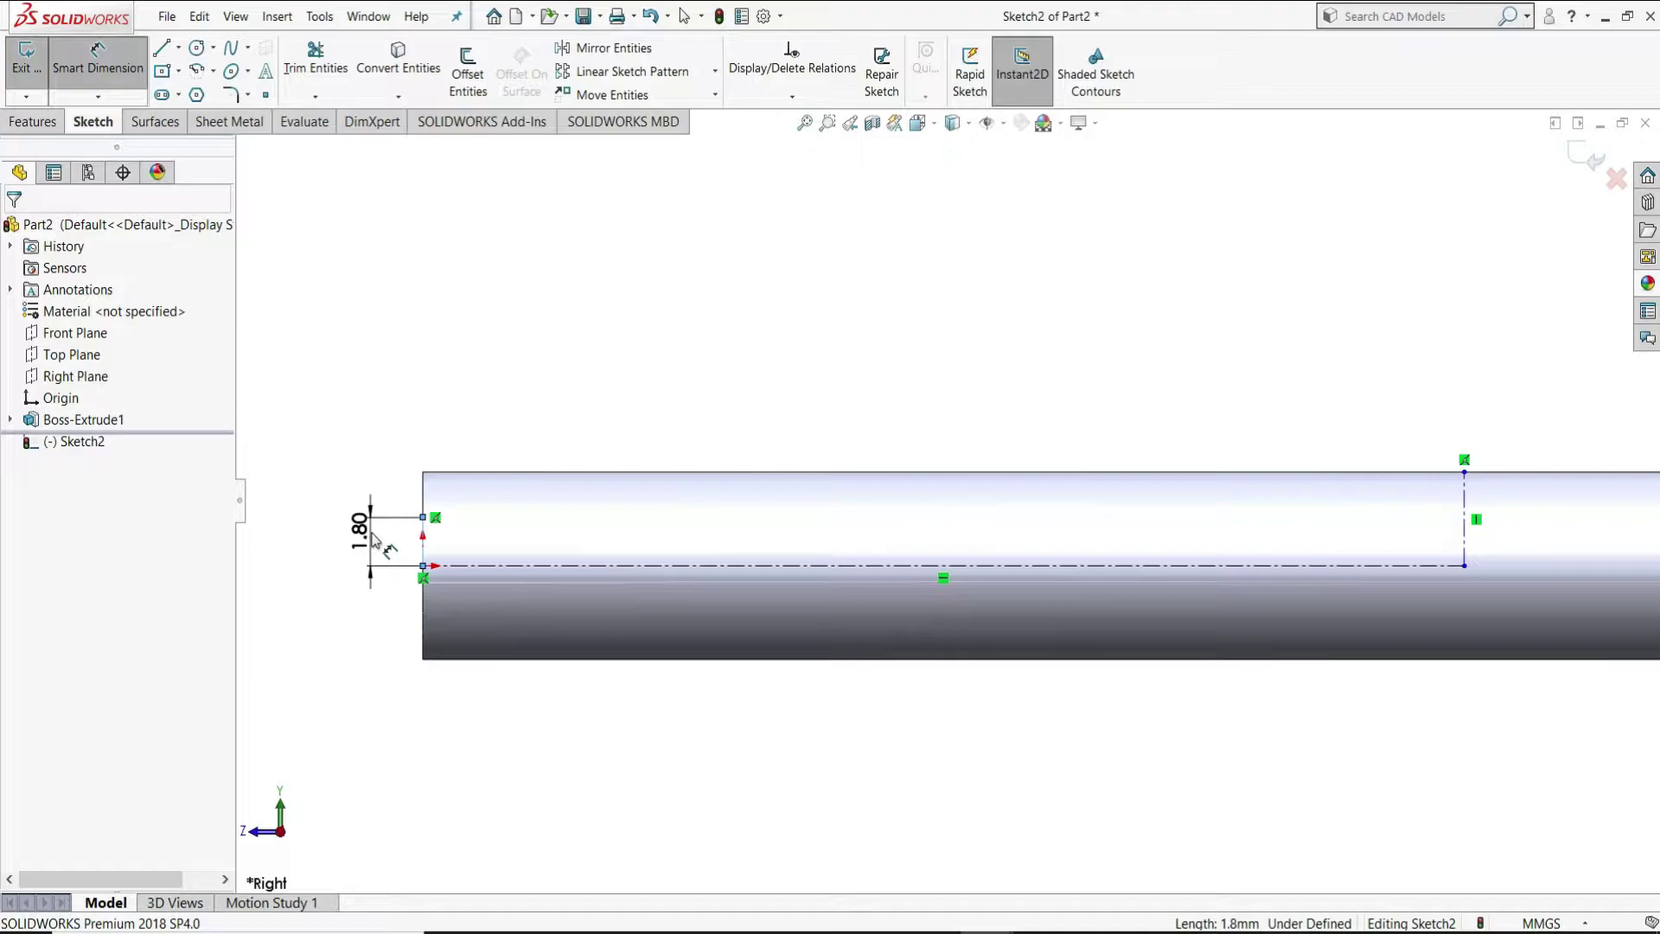
{"action": "left_click", "coordinate": [373, 541]}
{"action": "type", "text": "0."}
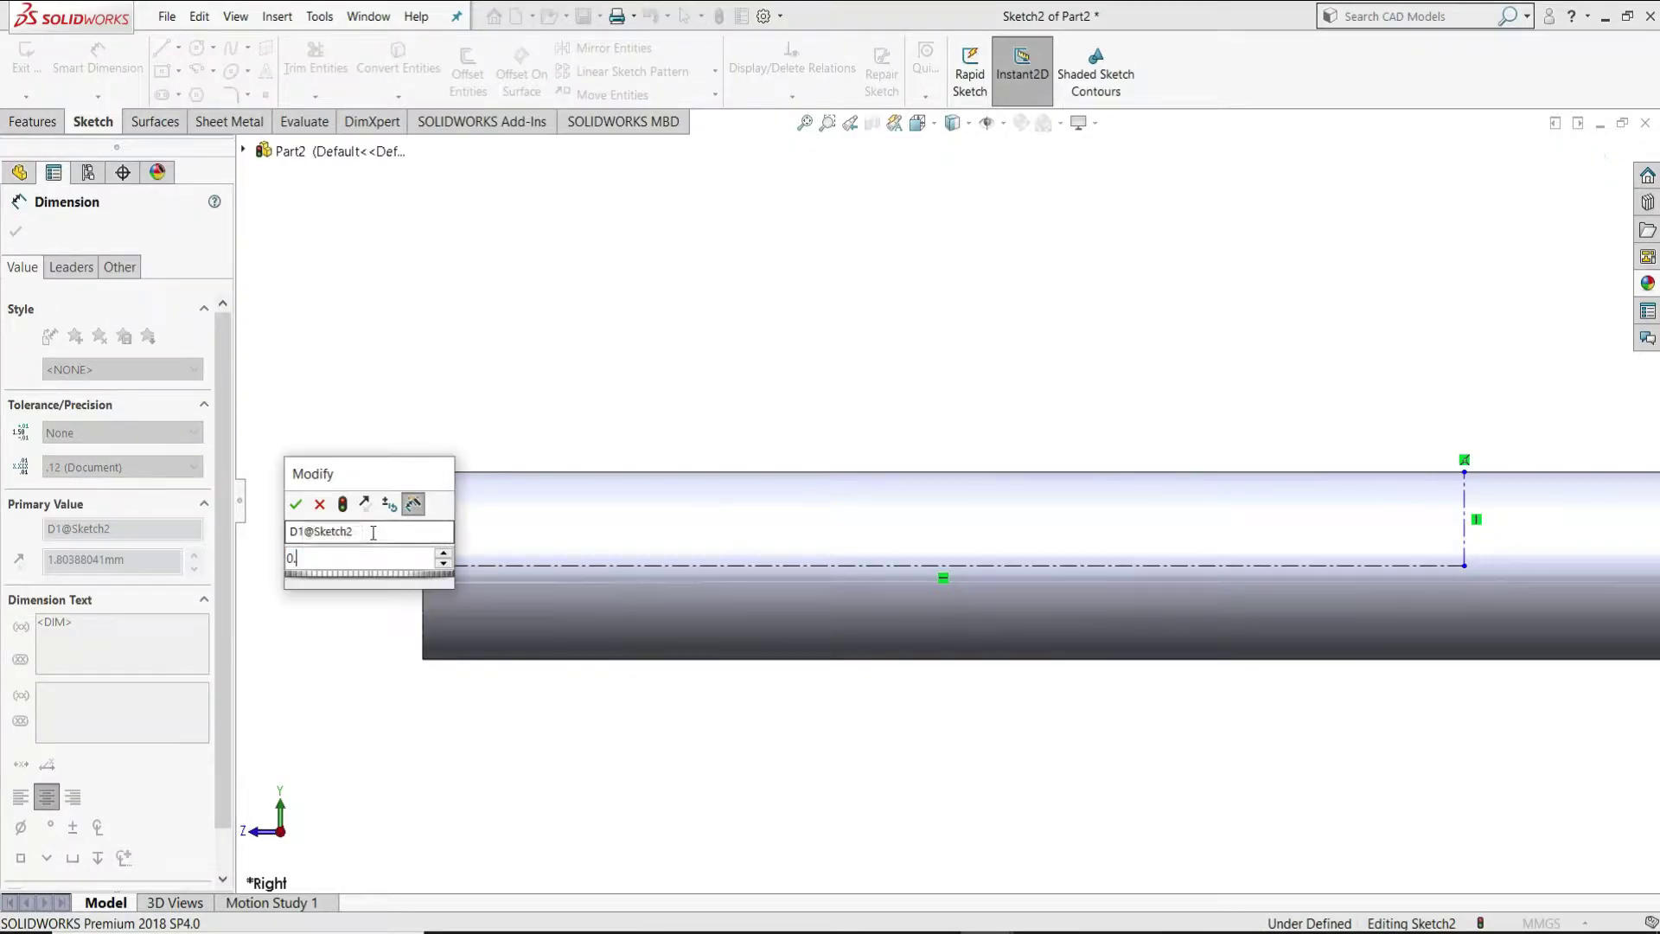
{"action": "type", "text": "30"}
{"action": "key", "text": "Return"}
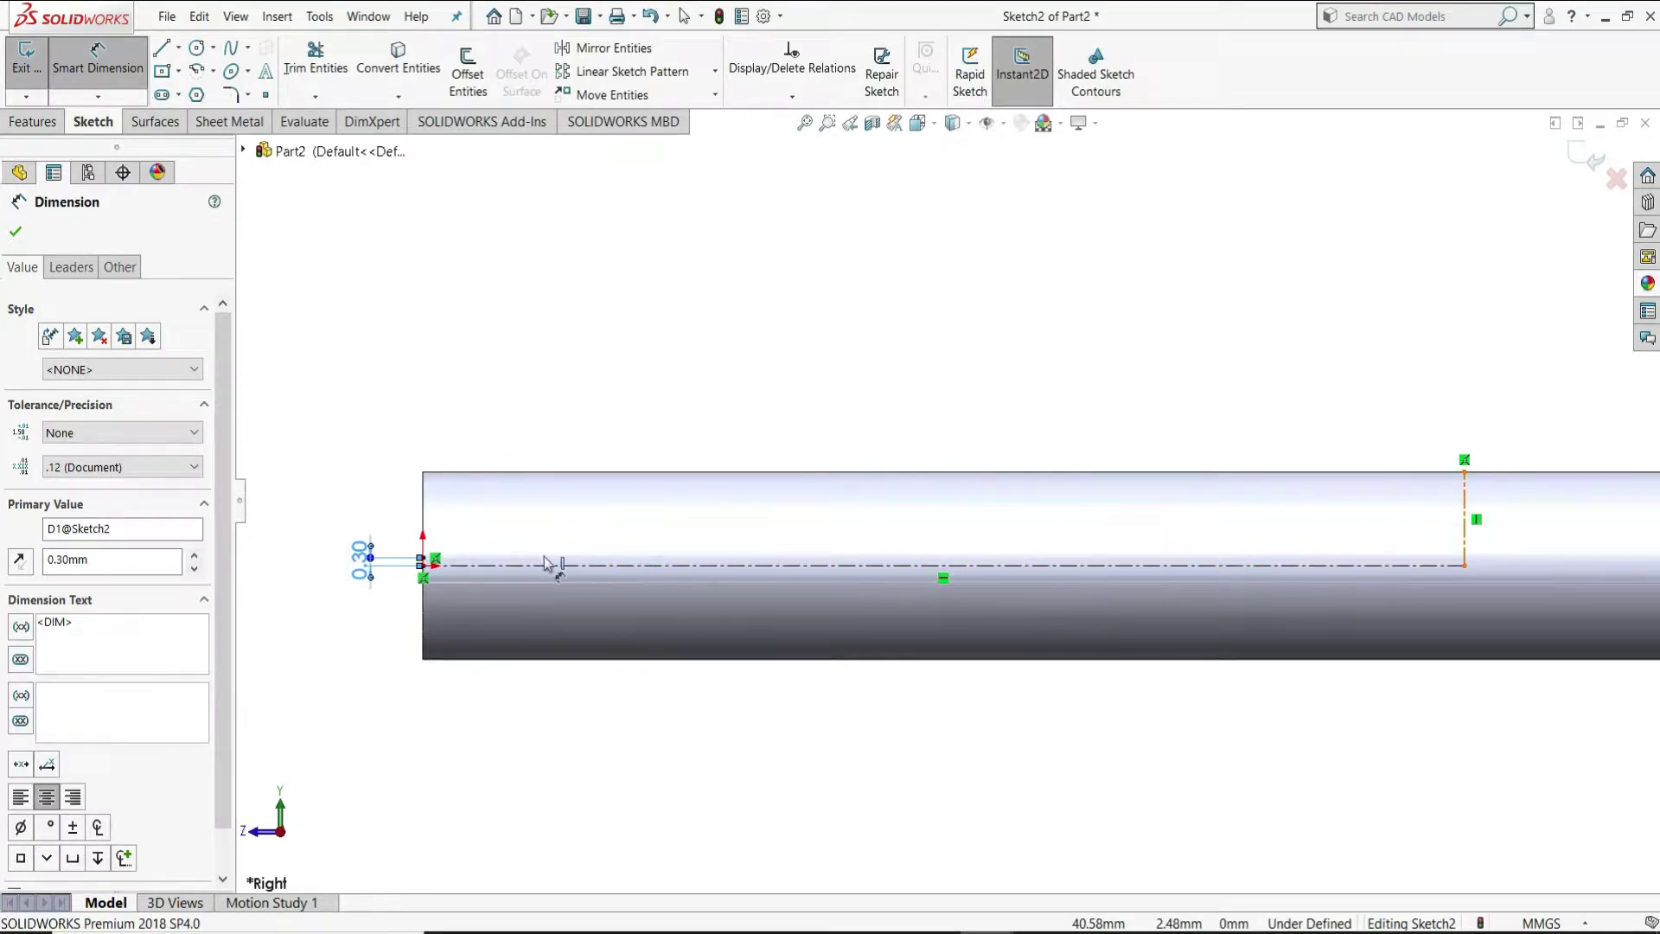
Dimension the horizontal distance from the origin to the far vertical centerline and set it to 45 mm.
{"action": "left_click", "coordinate": [435, 567]}
{"action": "left_click", "coordinate": [423, 567]}
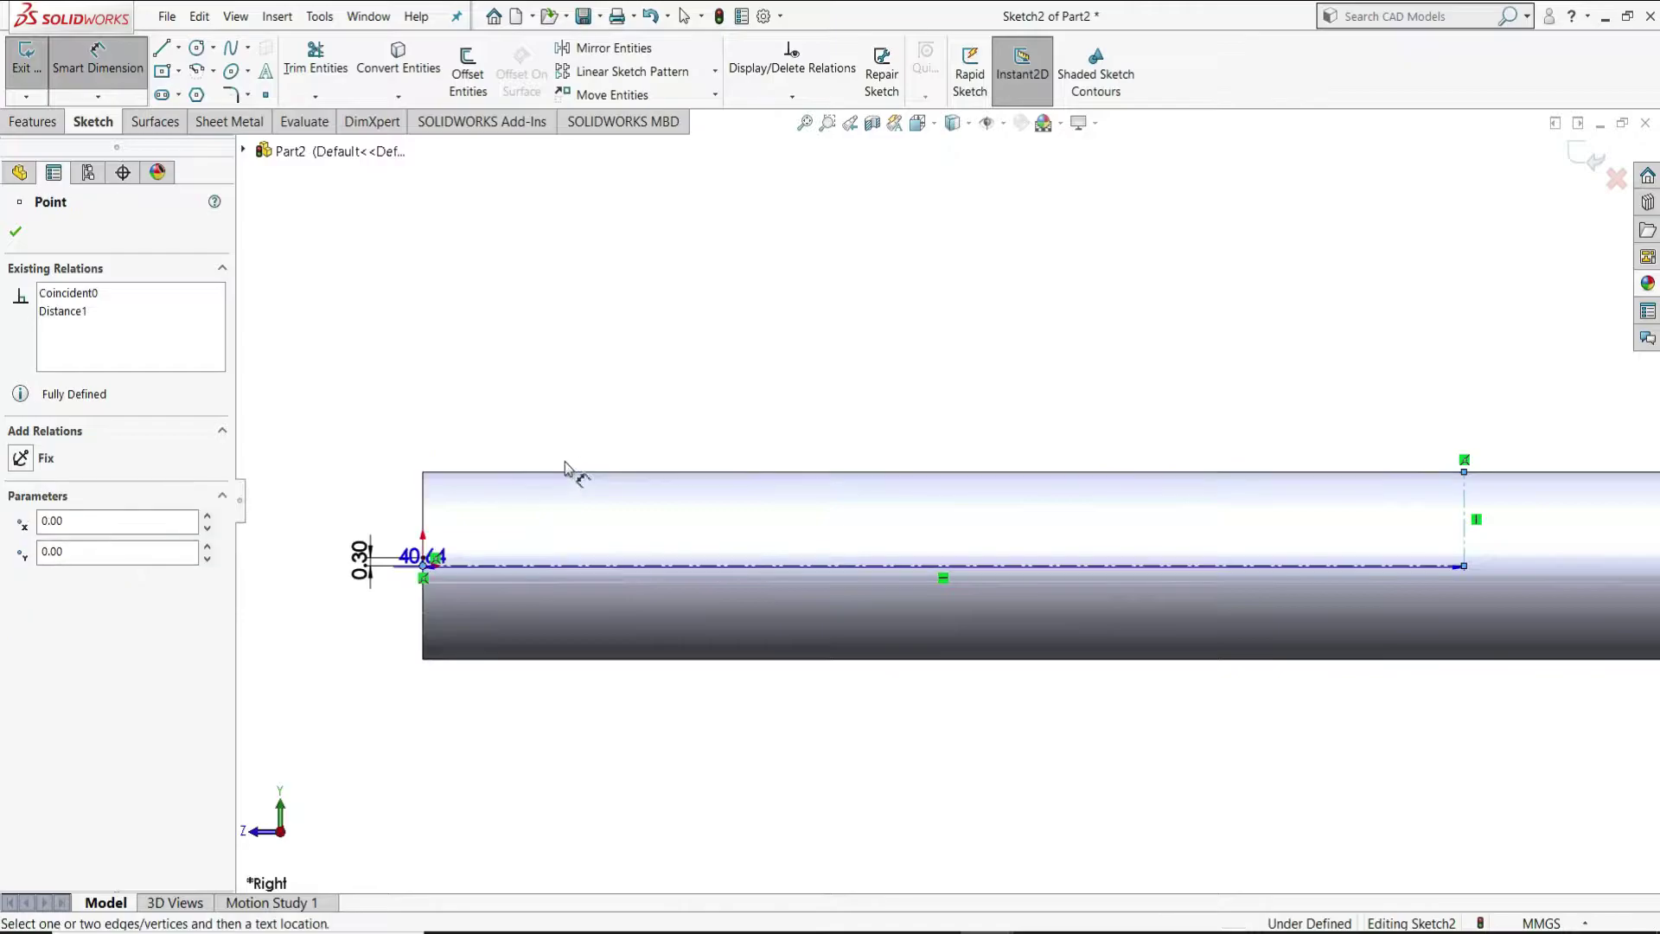
{"action": "left_click", "coordinate": [678, 425]}
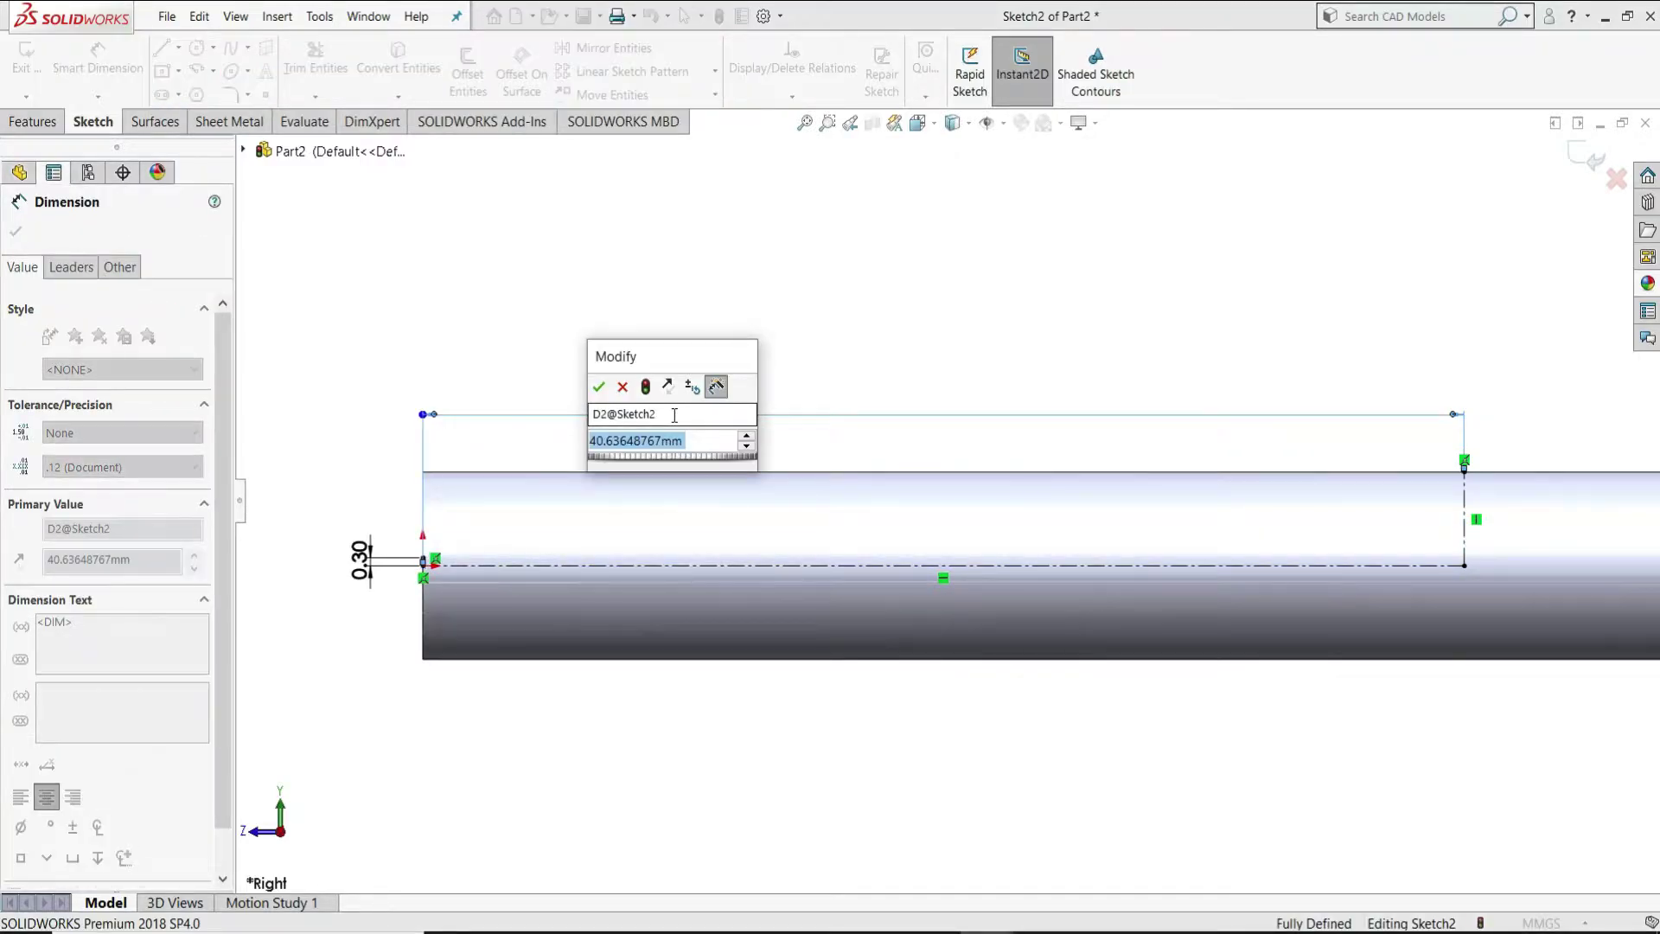
{"action": "type", "text": "45"}
{"action": "key", "text": "Return"}
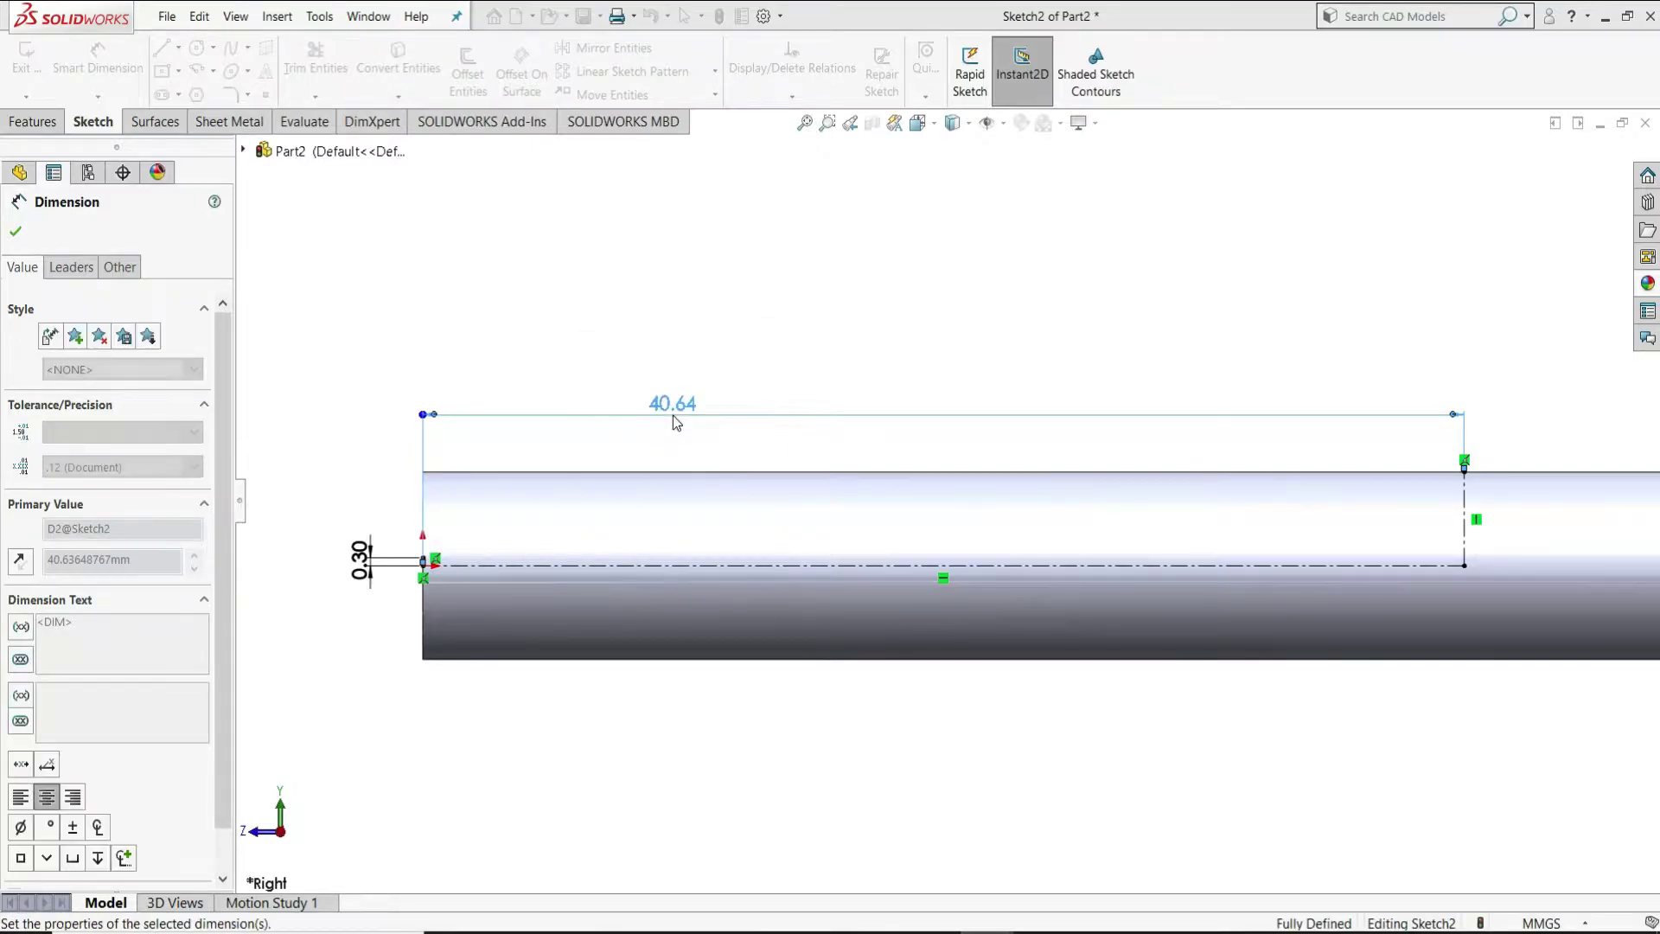
{"action": "right_click", "coordinate": [877, 315]}
{"action": "left_click", "coordinate": [947, 355]}
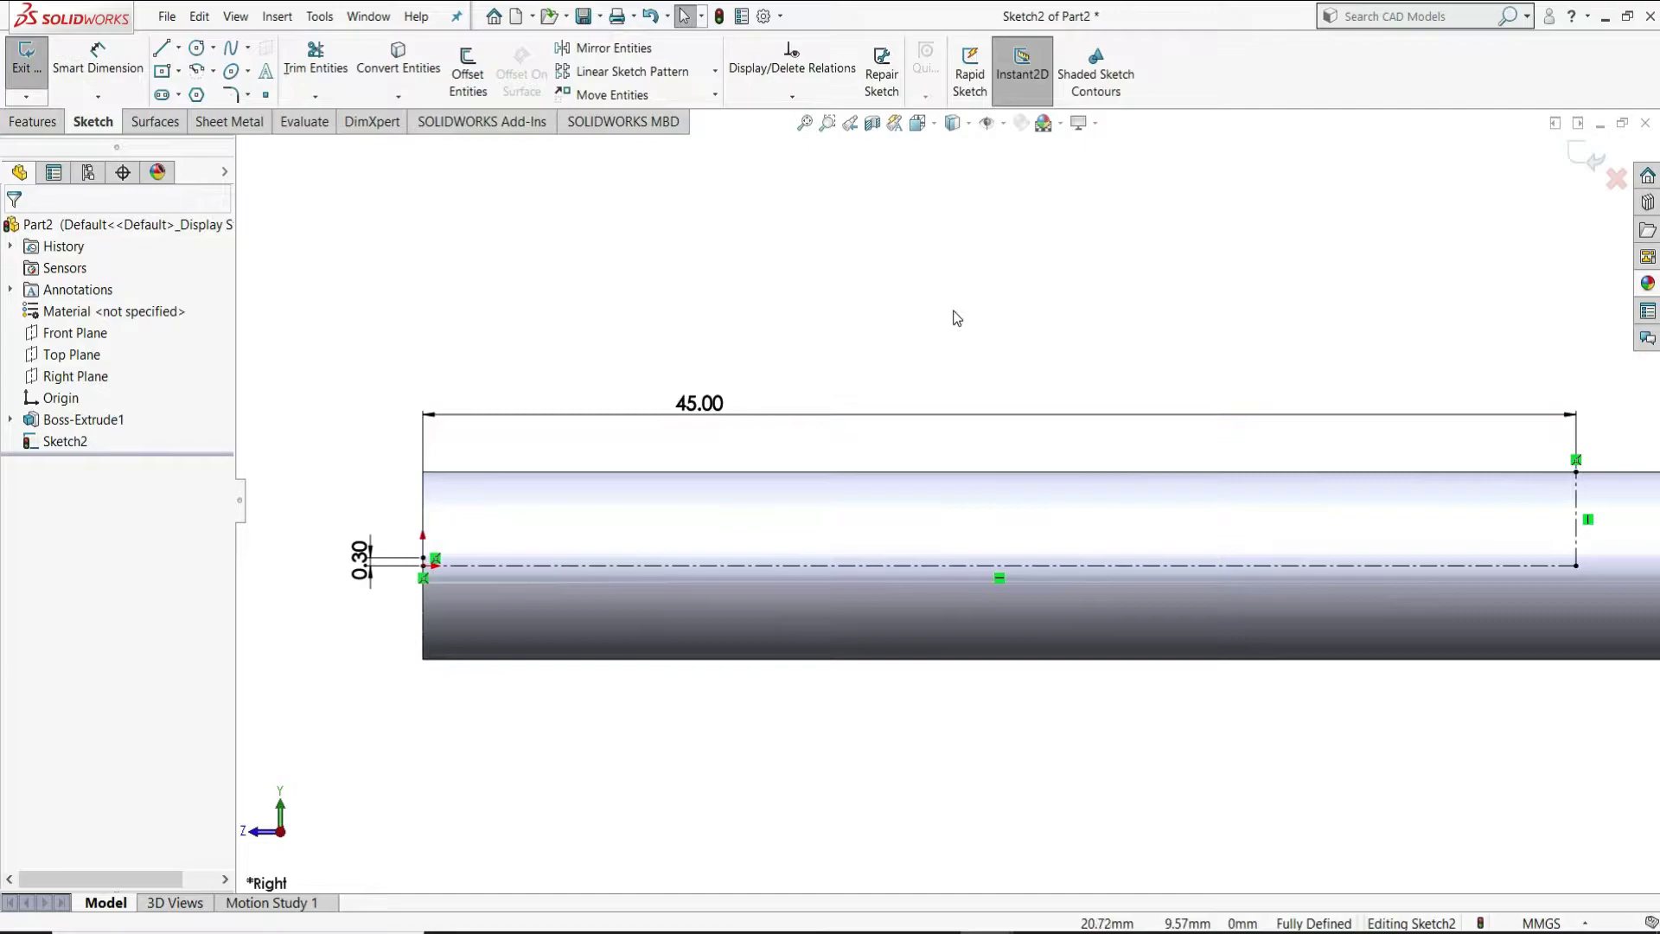
Sketch a sloped solid line from the upper end of the 0.30 mm centerline to the far vertical centerline's endpoint on the rod's upper edge.
{"action": "left_click", "coordinate": [162, 47]}
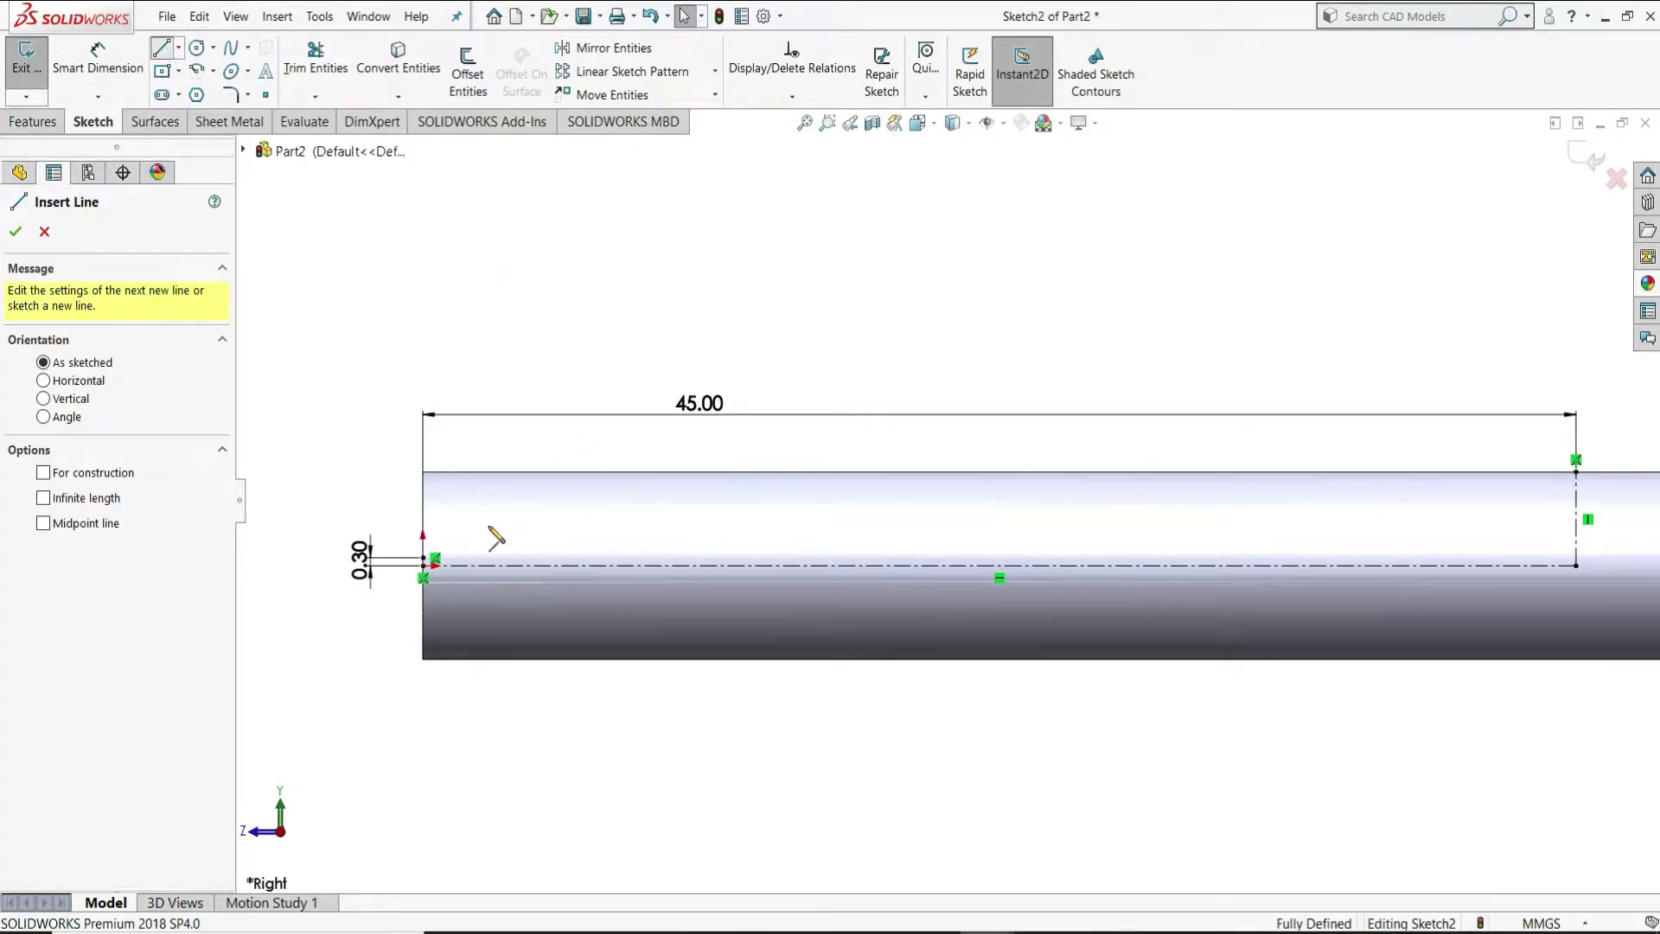
{"action": "left_click", "coordinate": [424, 559]}
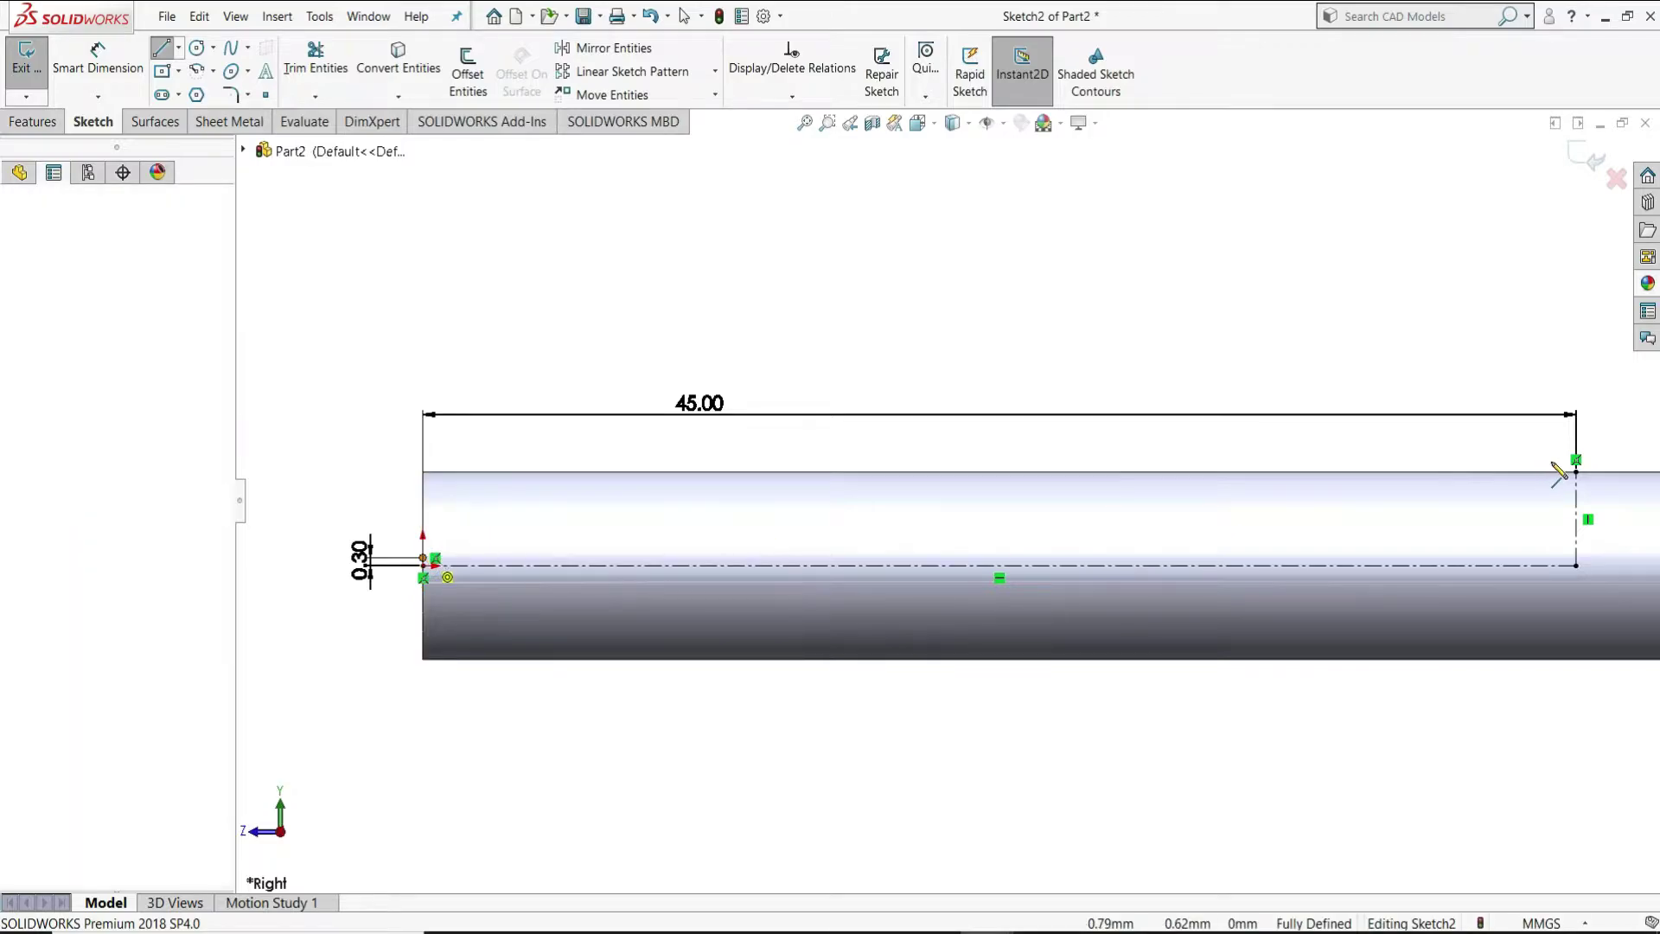
{"action": "left_click", "coordinate": [1576, 472]}
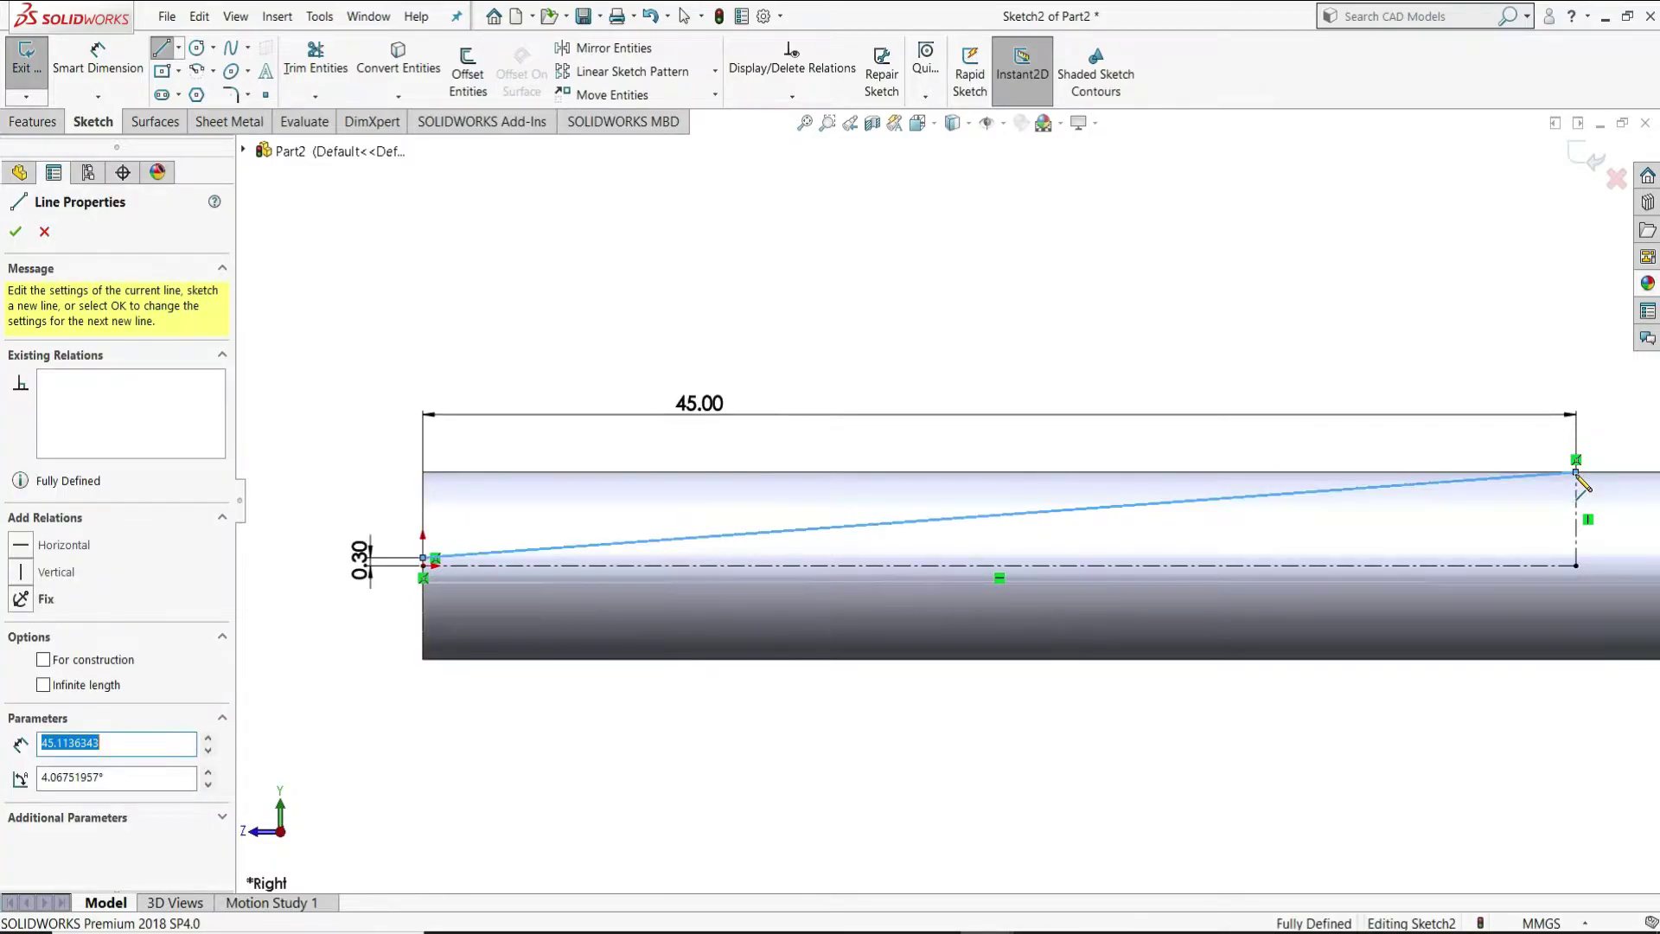
{"action": "right_click", "coordinate": [1604, 493]}
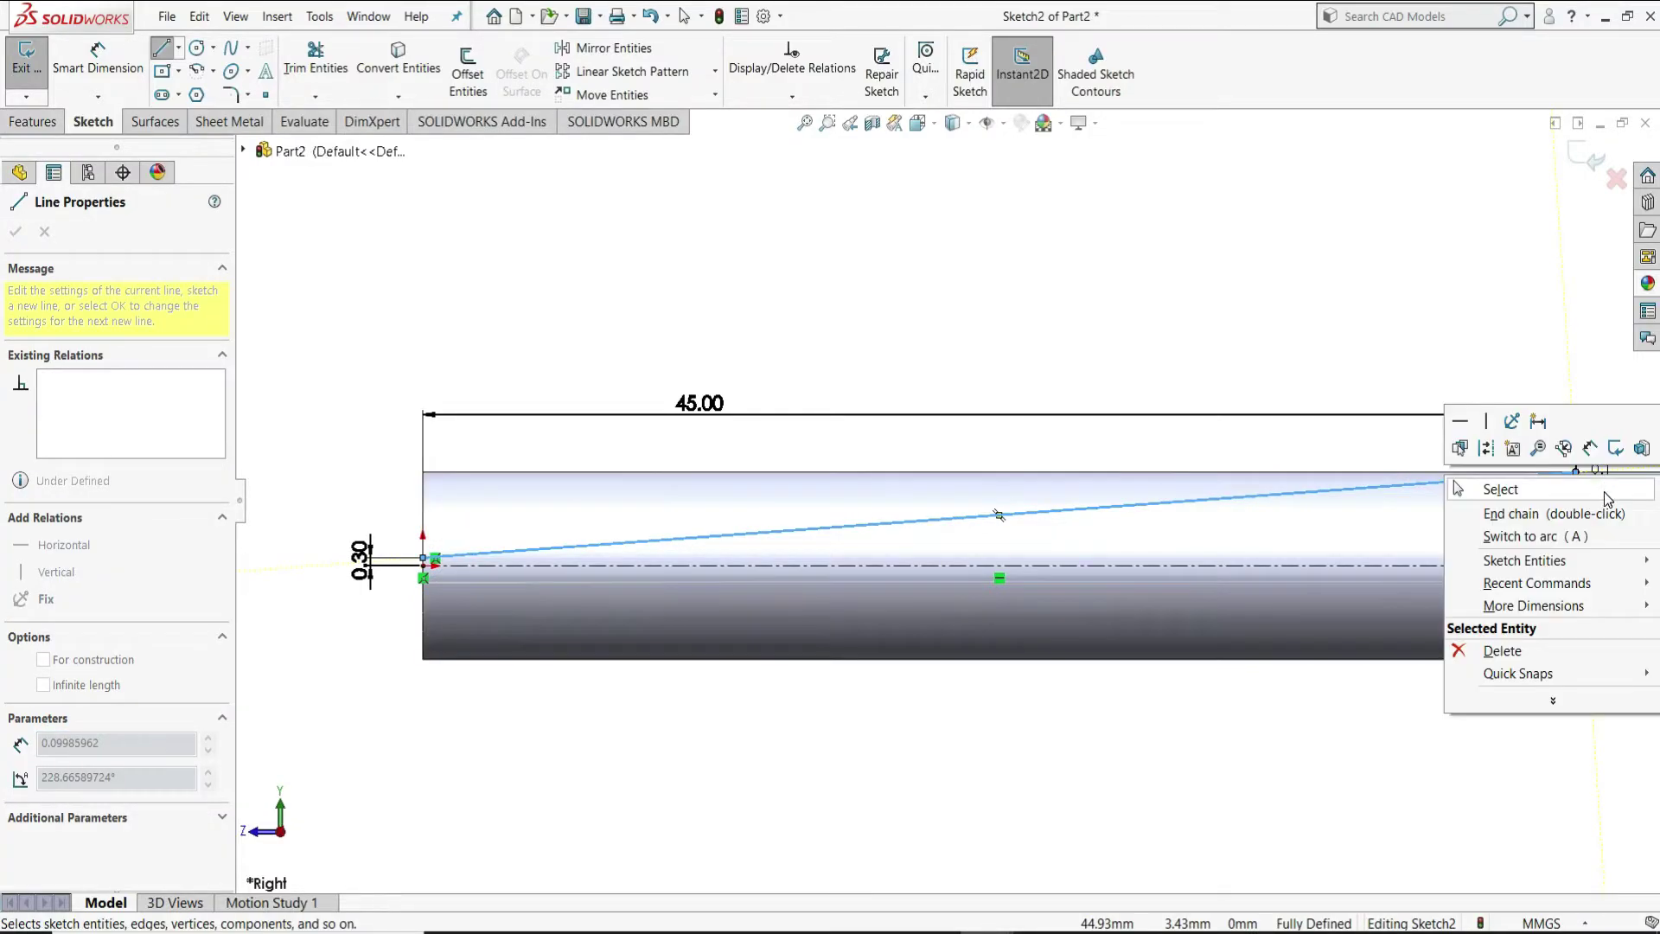
{"action": "left_click", "coordinate": [1501, 485]}
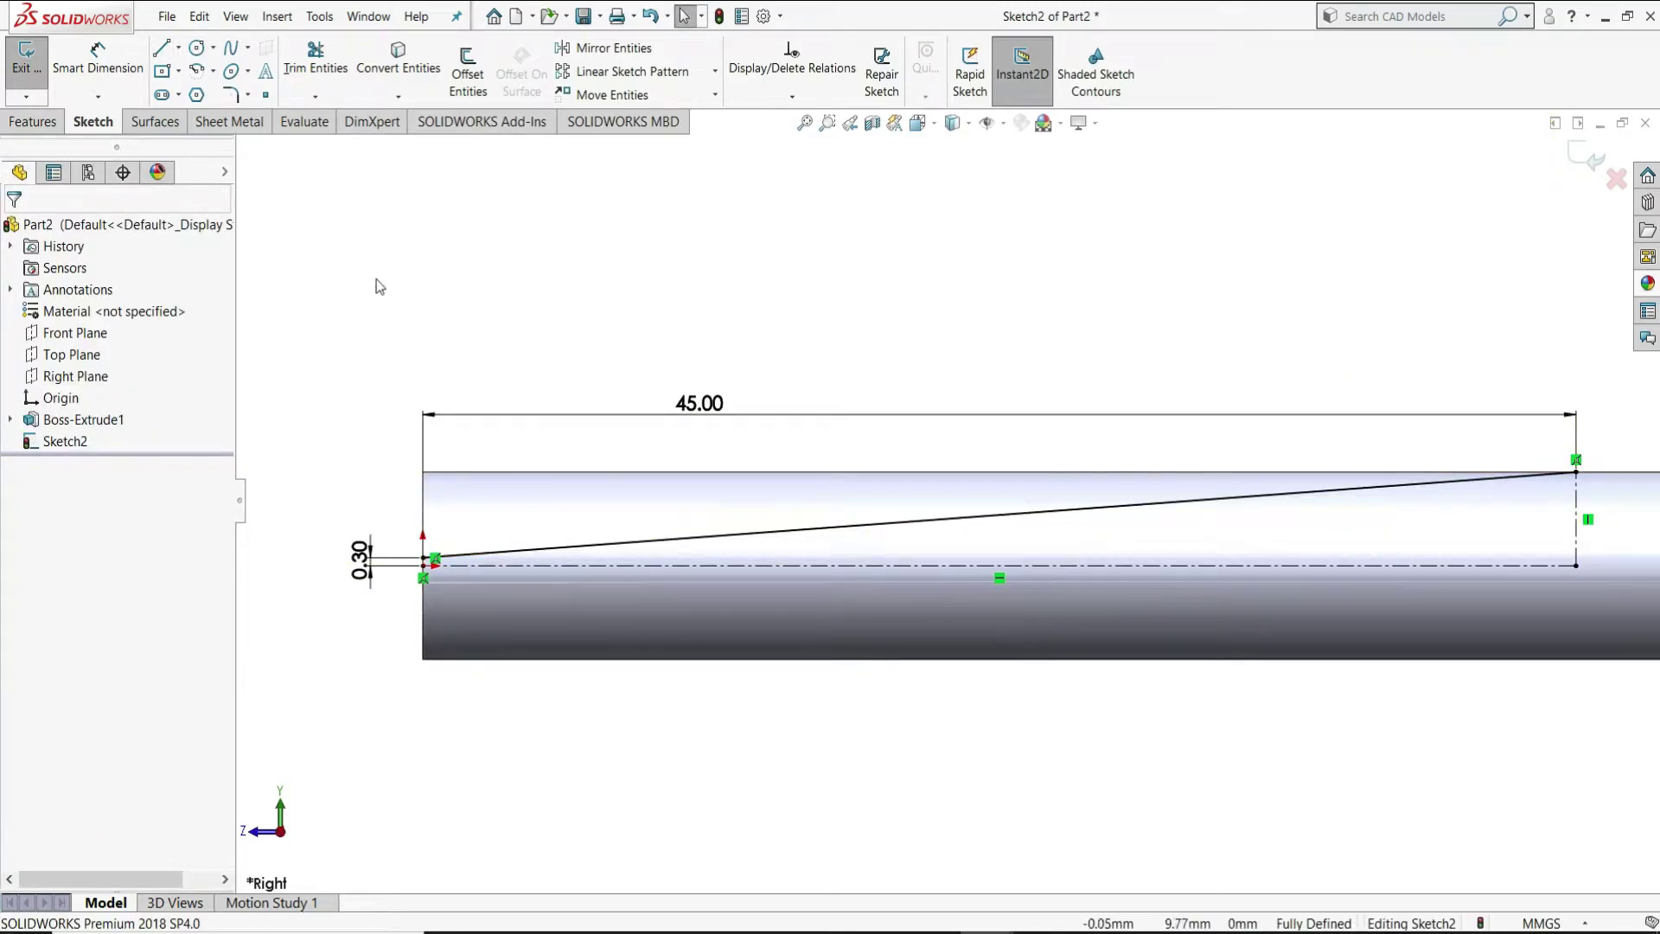
Cut away the rod above the sloped line with an Extruded Cut set to Through All - Both.
{"action": "left_click", "coordinate": [35, 122]}
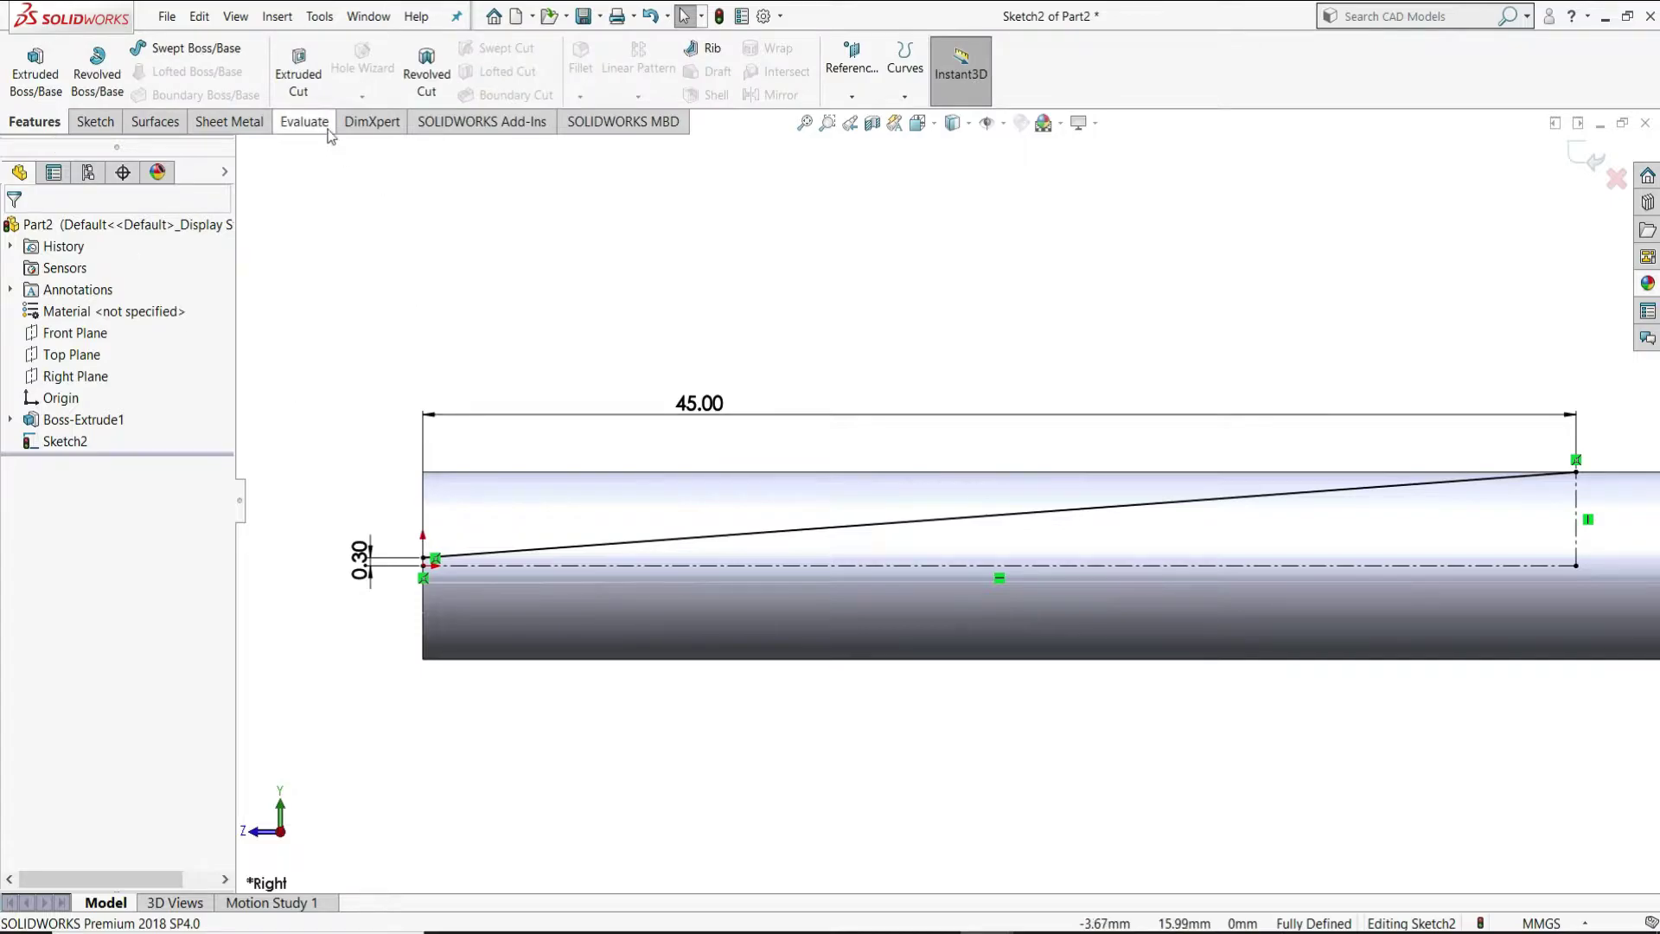
{"action": "left_click", "coordinate": [295, 80]}
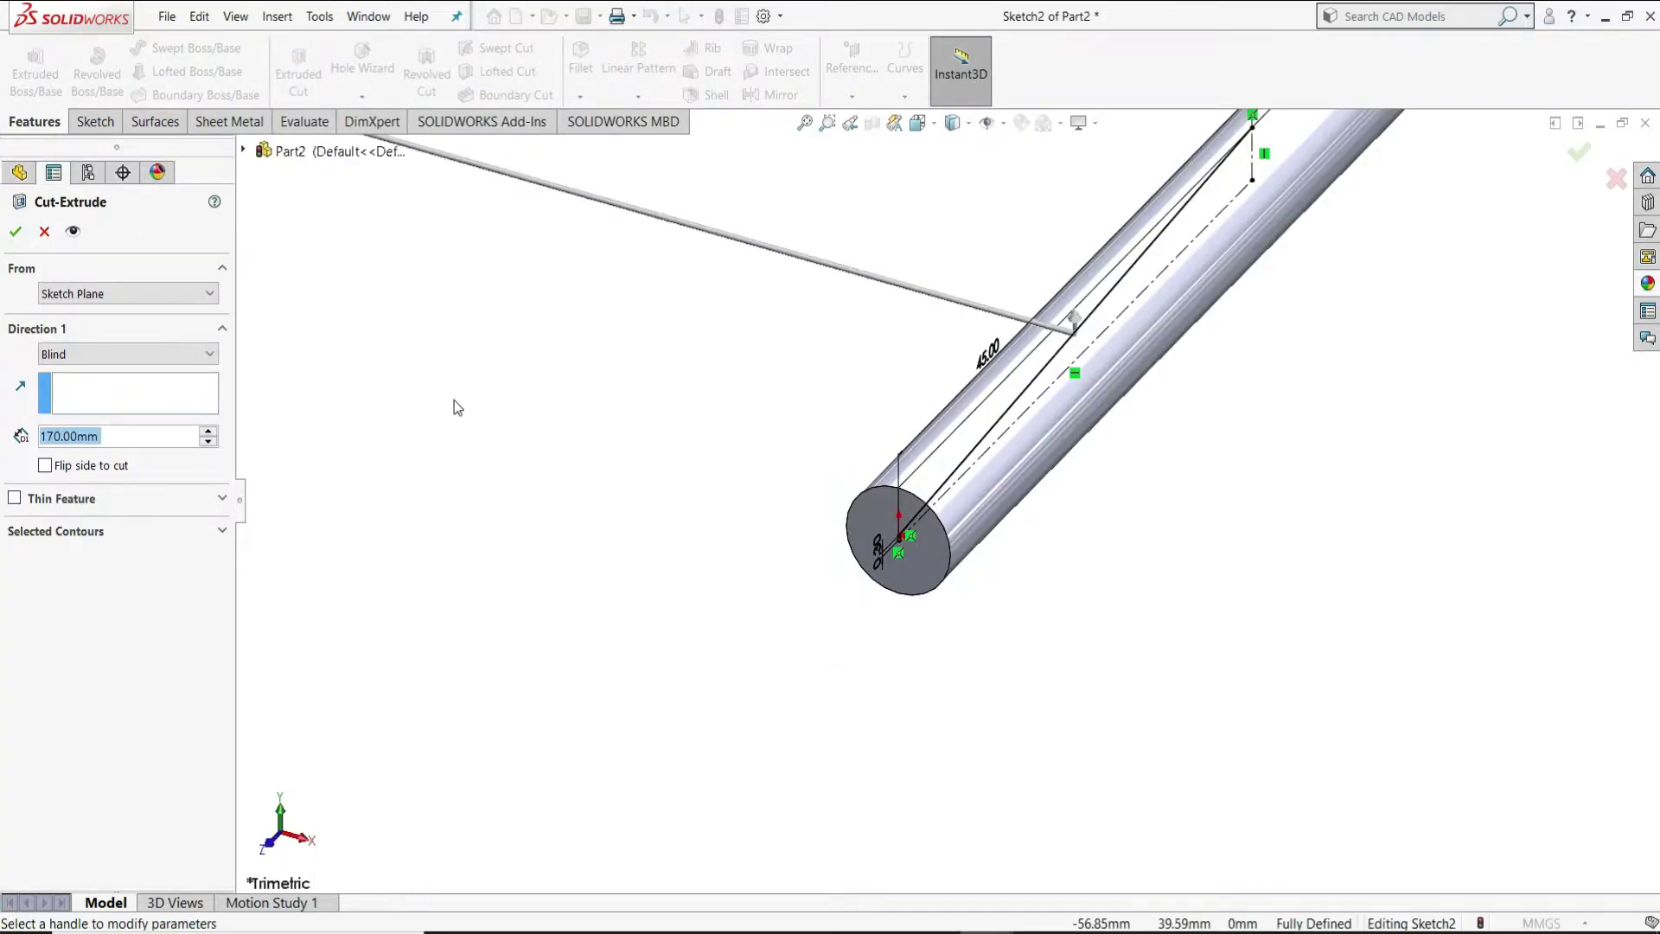
{"action": "left_click", "coordinate": [210, 354]}
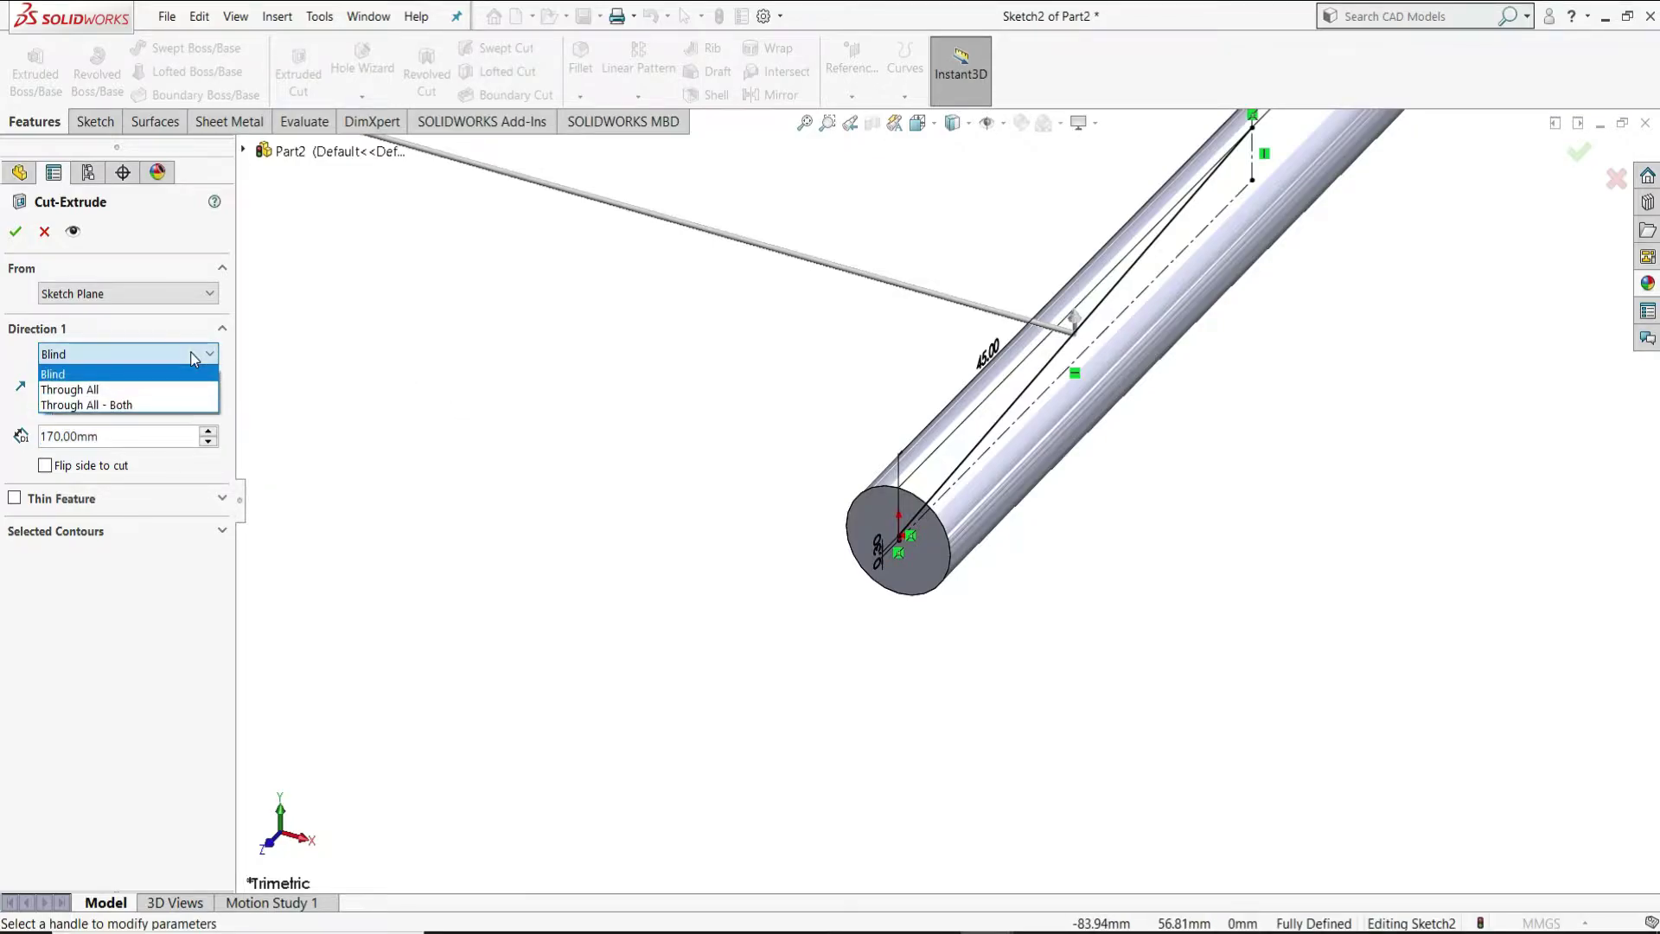
{"action": "left_click", "coordinate": [143, 406]}
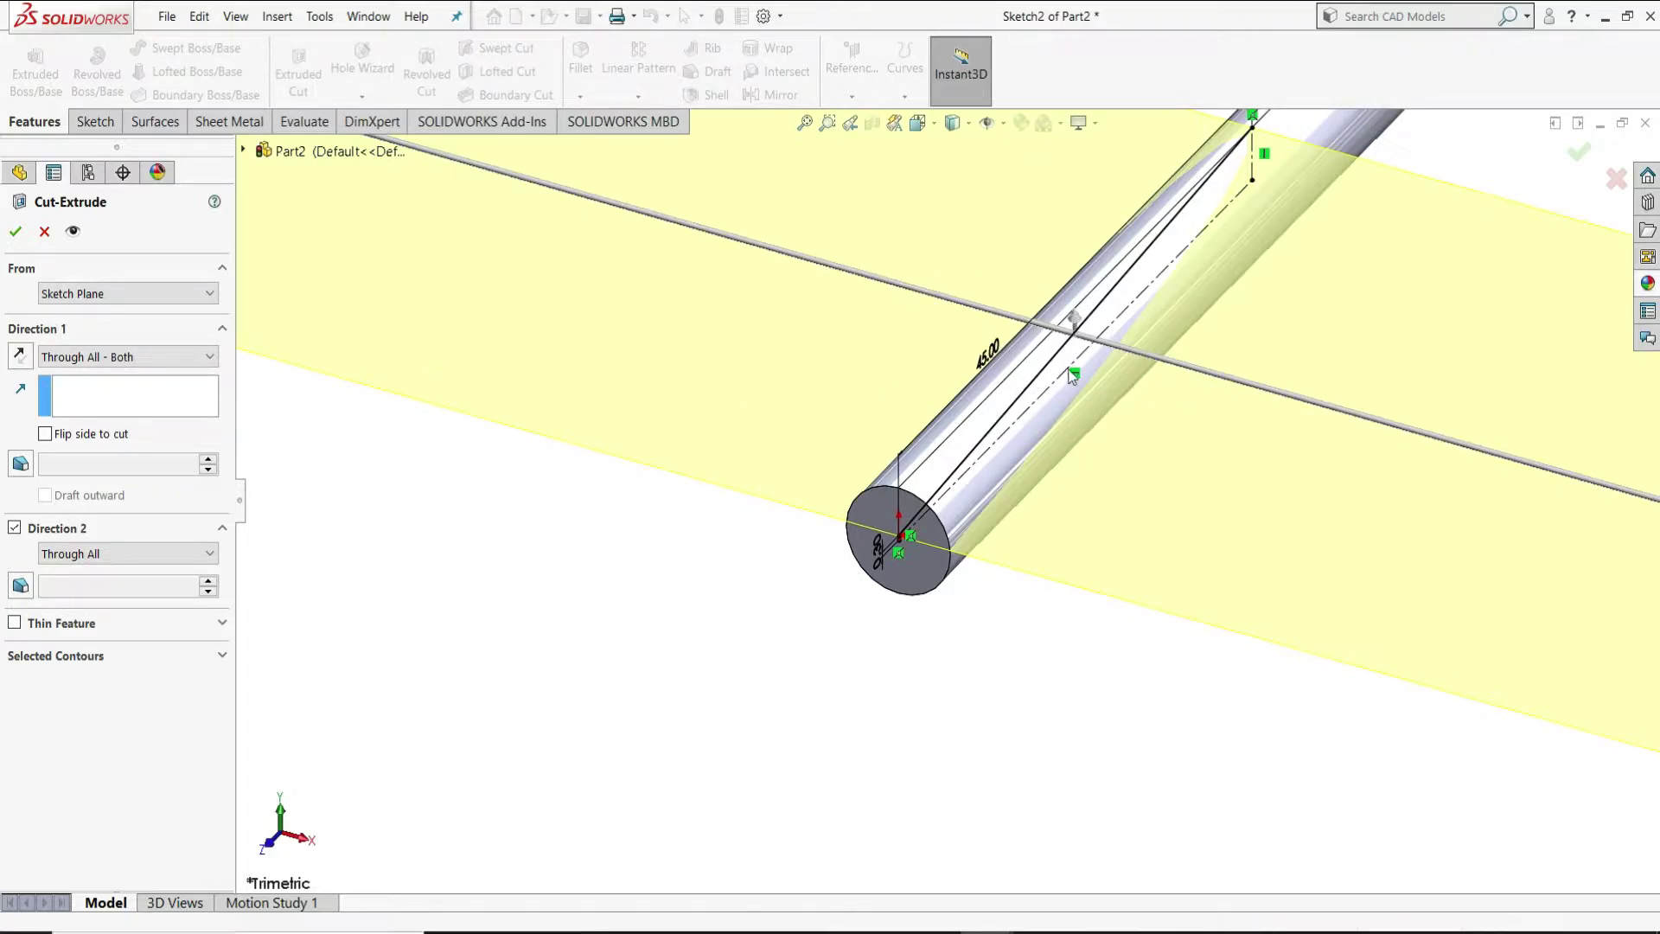
{"action": "scroll", "coordinate": [1138, 359], "scroll_direction": "down", "scroll_amount": 2}
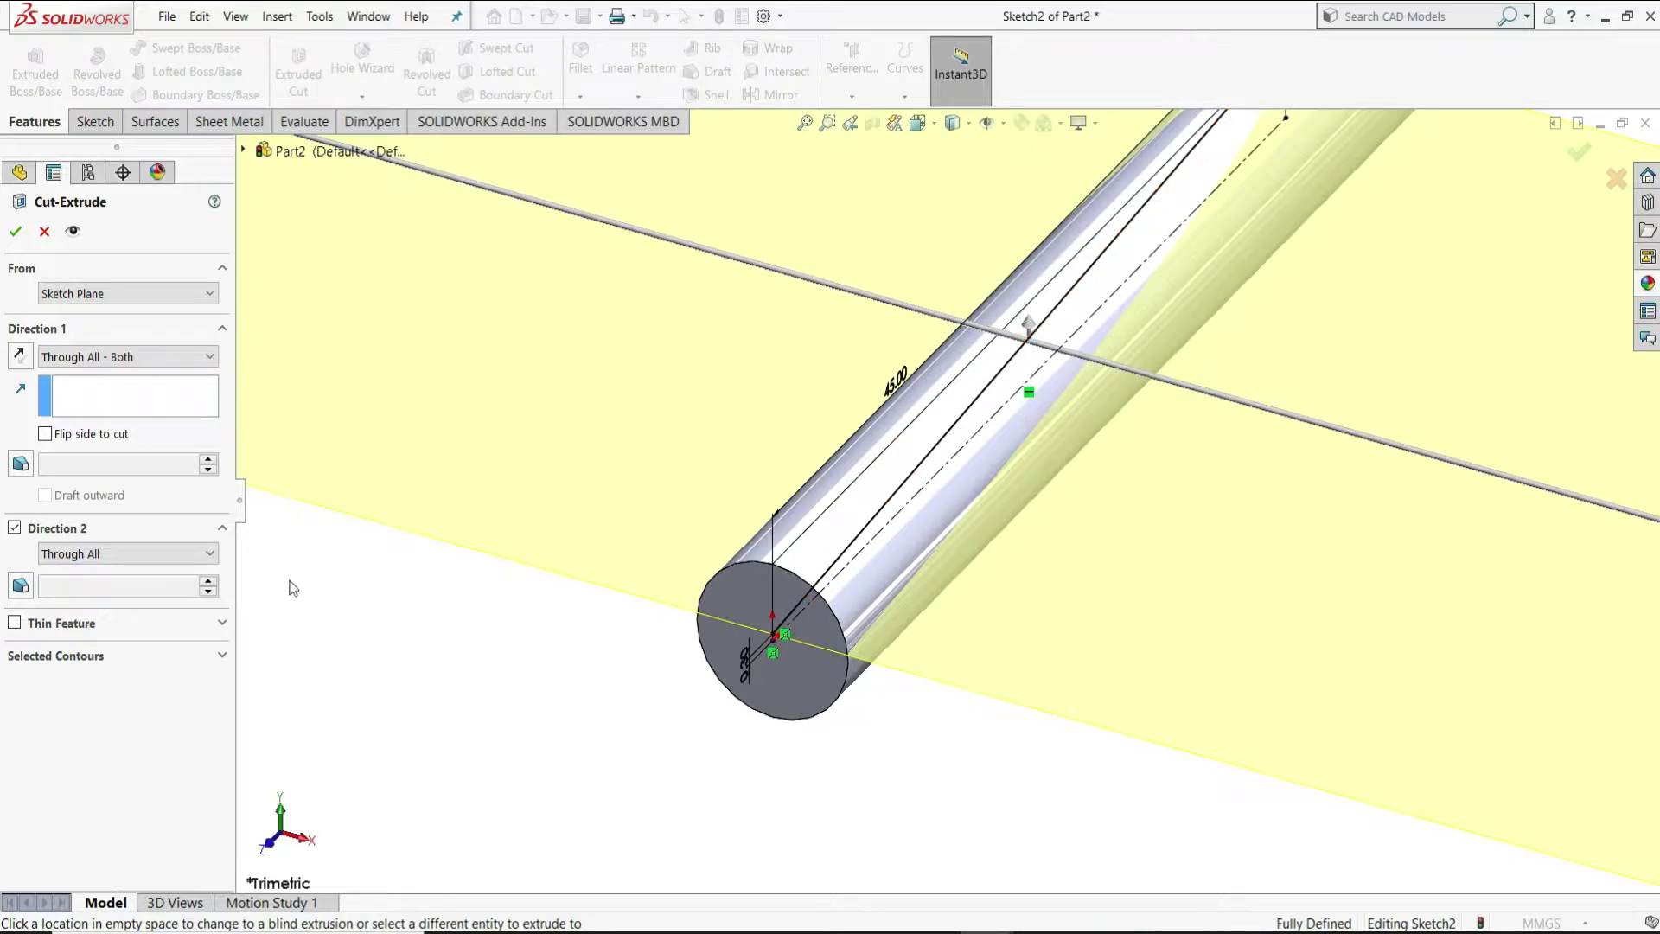
{"action": "left_click", "coordinate": [16, 233]}
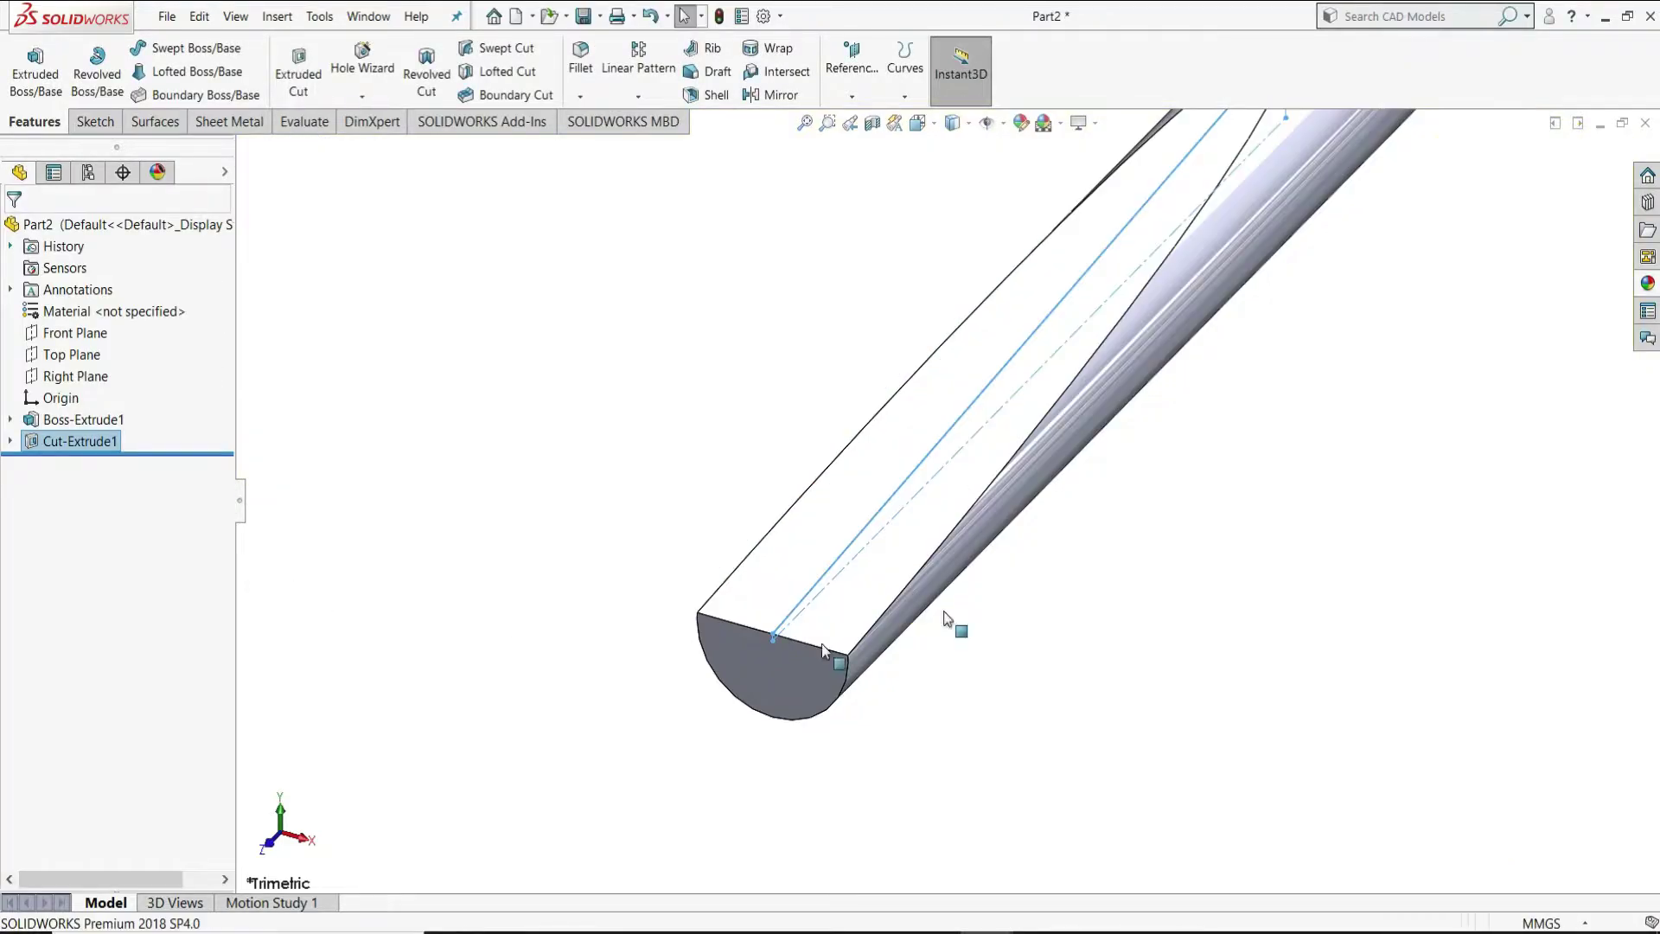
{"action": "left_click", "coordinate": [720, 500]}
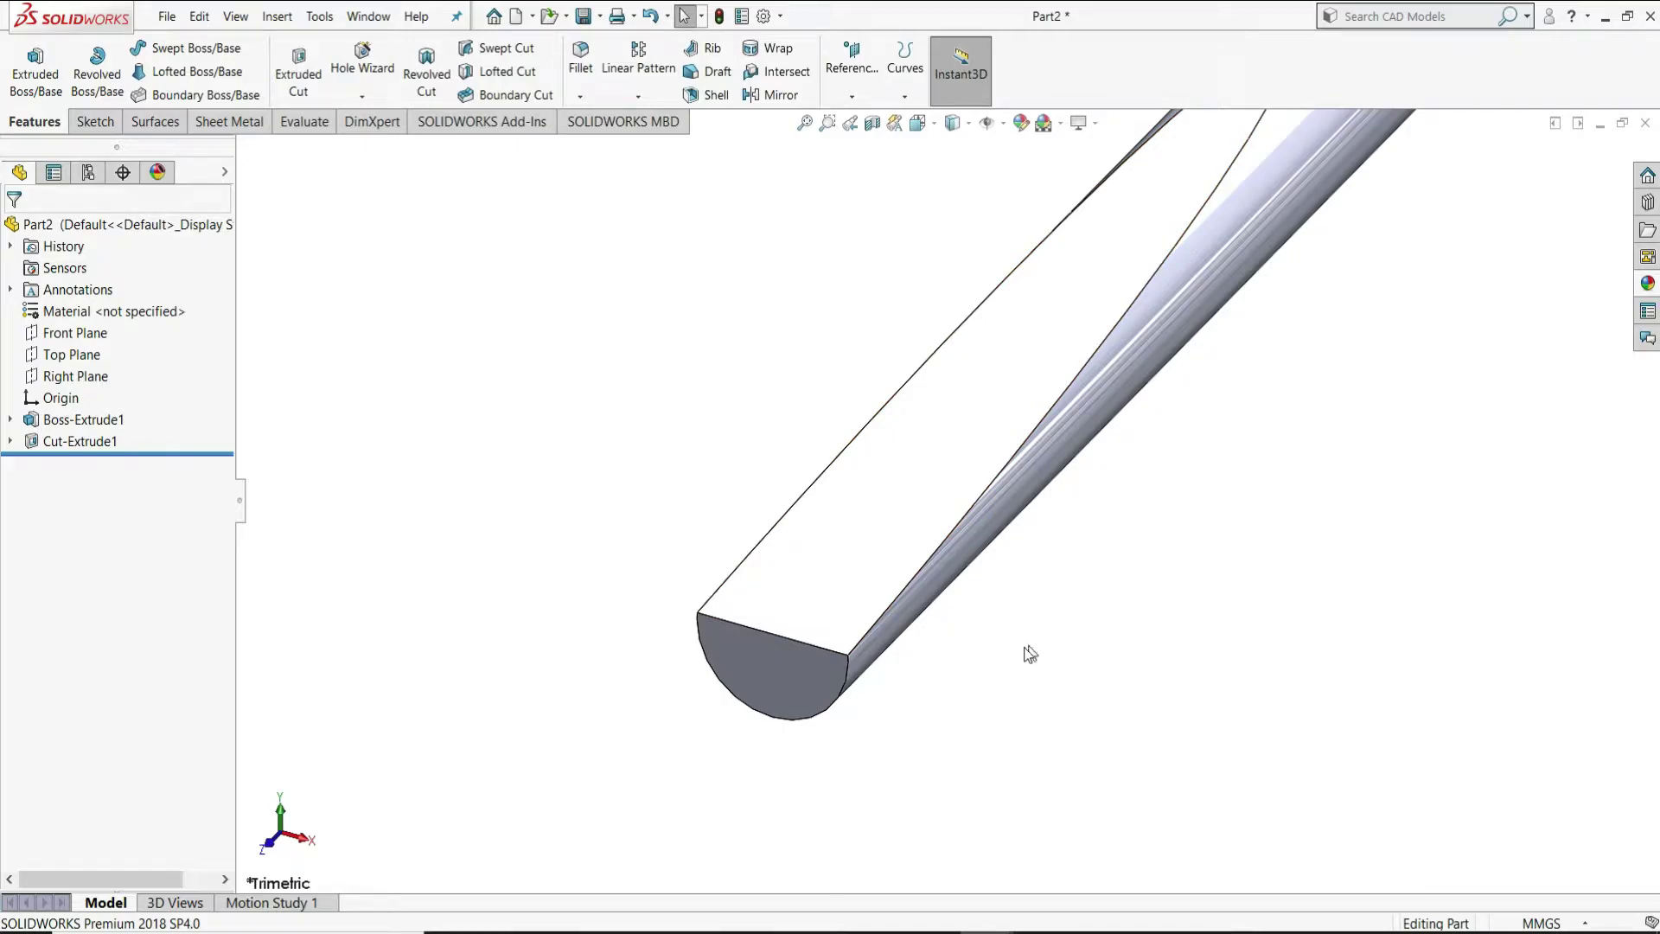
Mirror the sloped tip cut about the Top Plane to form the flat blade.
{"action": "scroll", "coordinate": [1020, 661], "scroll_direction": "up", "scroll_amount": 4}
{"action": "scroll", "coordinate": [912, 309], "scroll_direction": "up", "scroll_amount": 1}
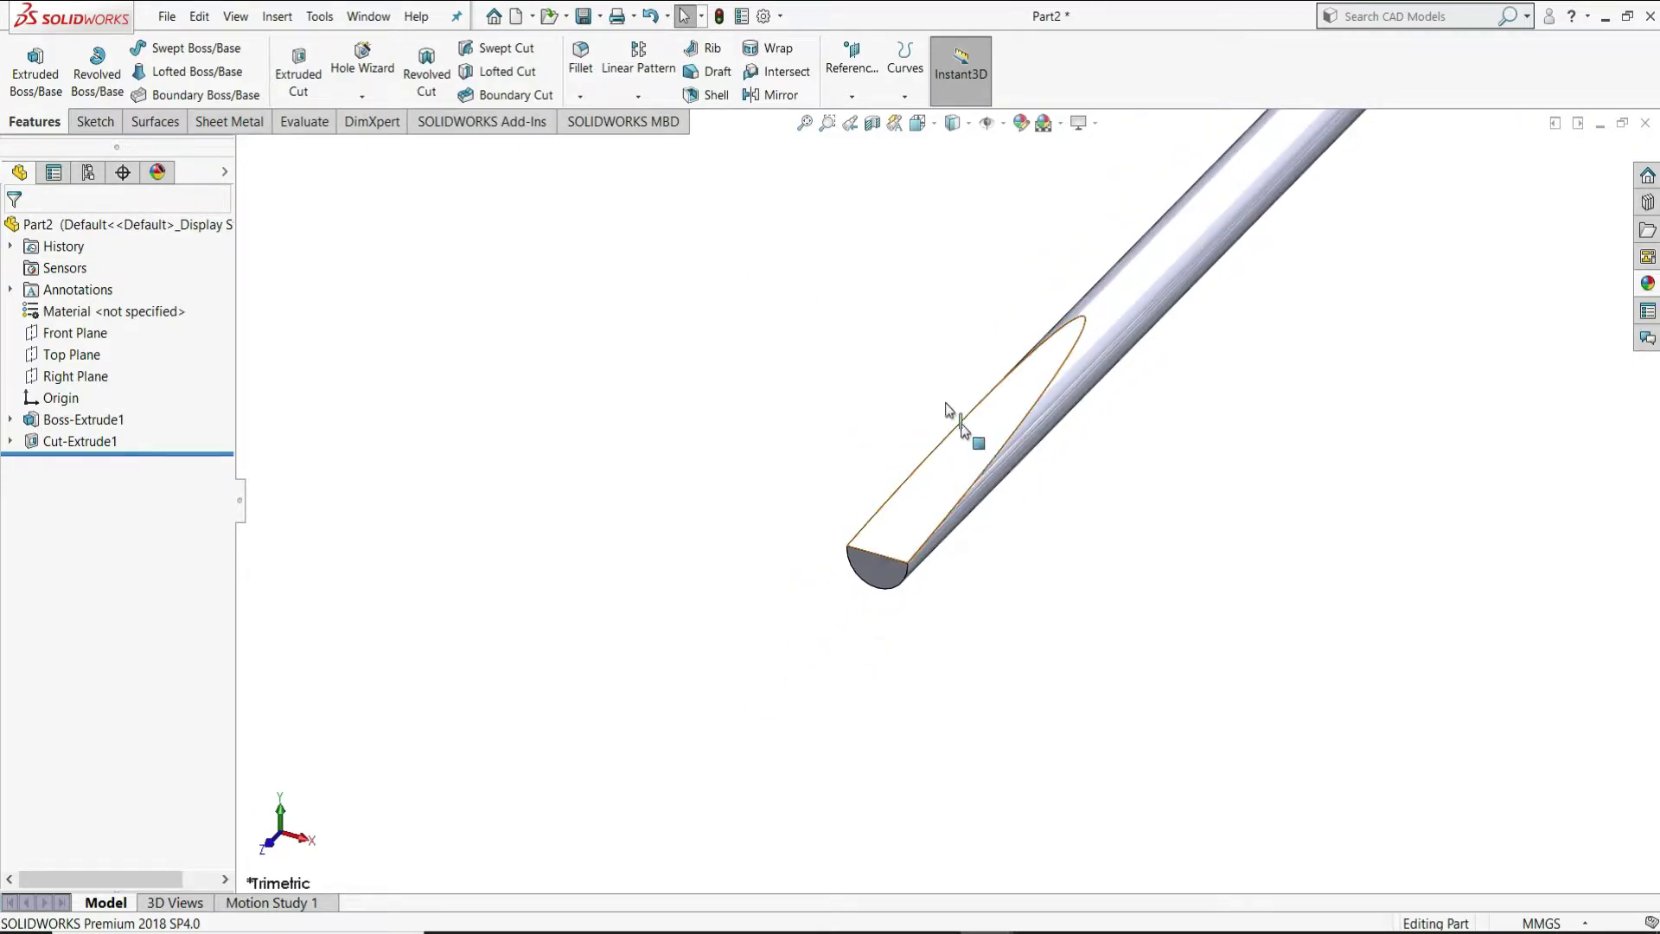
{"action": "left_click", "coordinate": [761, 98]}
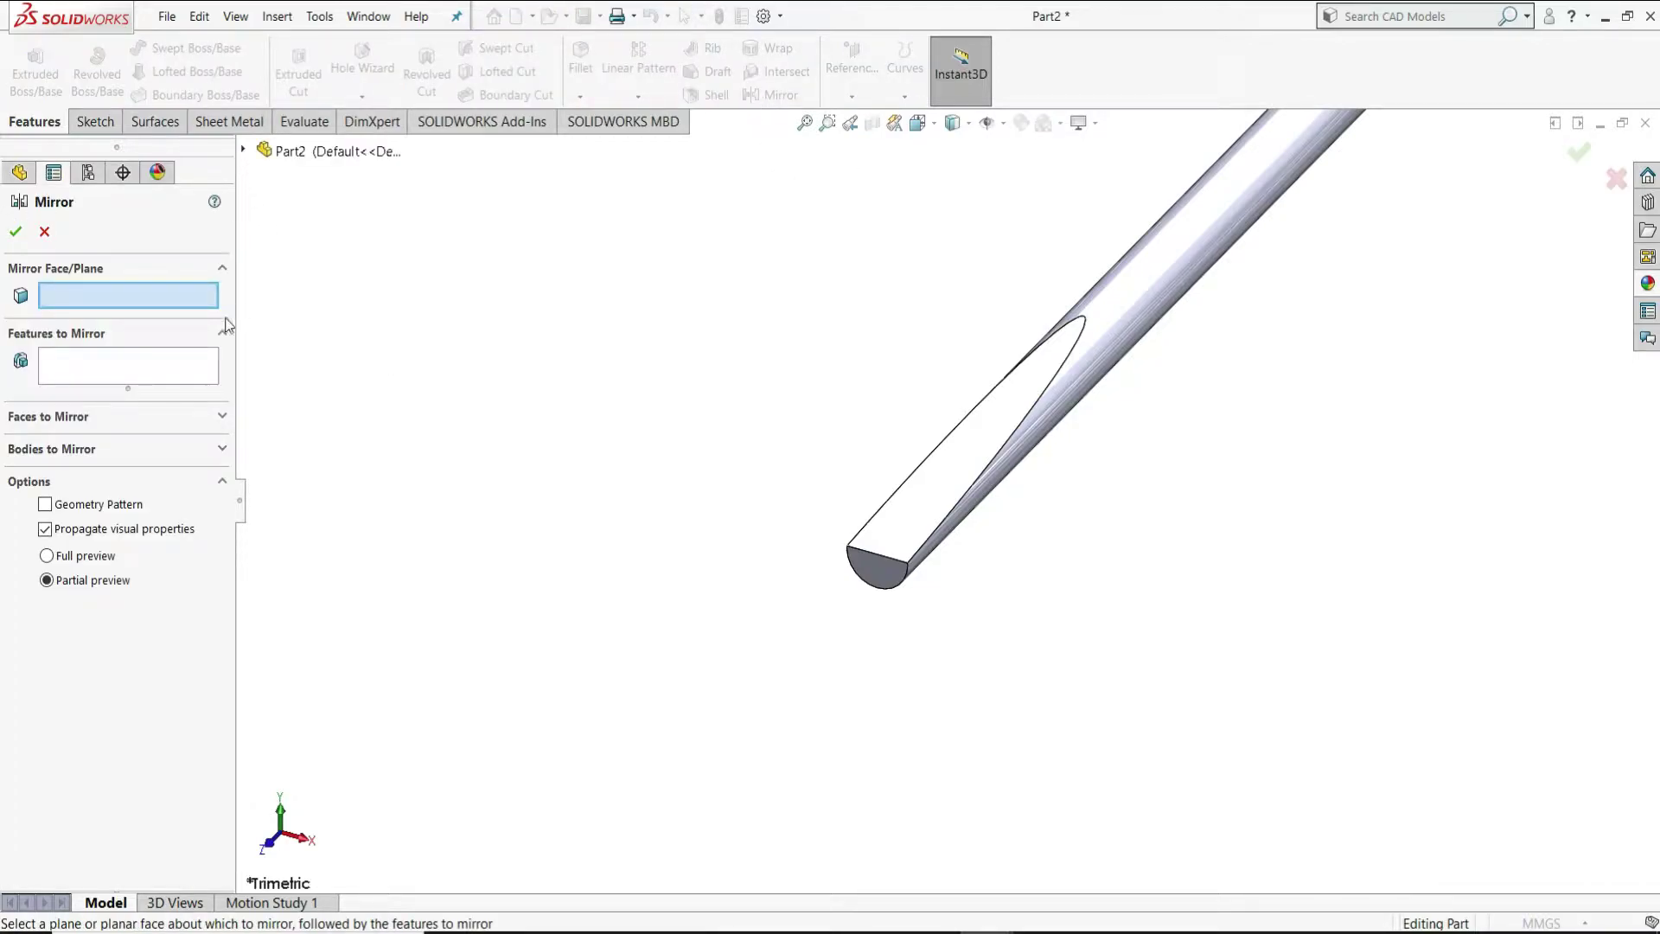
{"action": "left_click", "coordinate": [243, 150]}
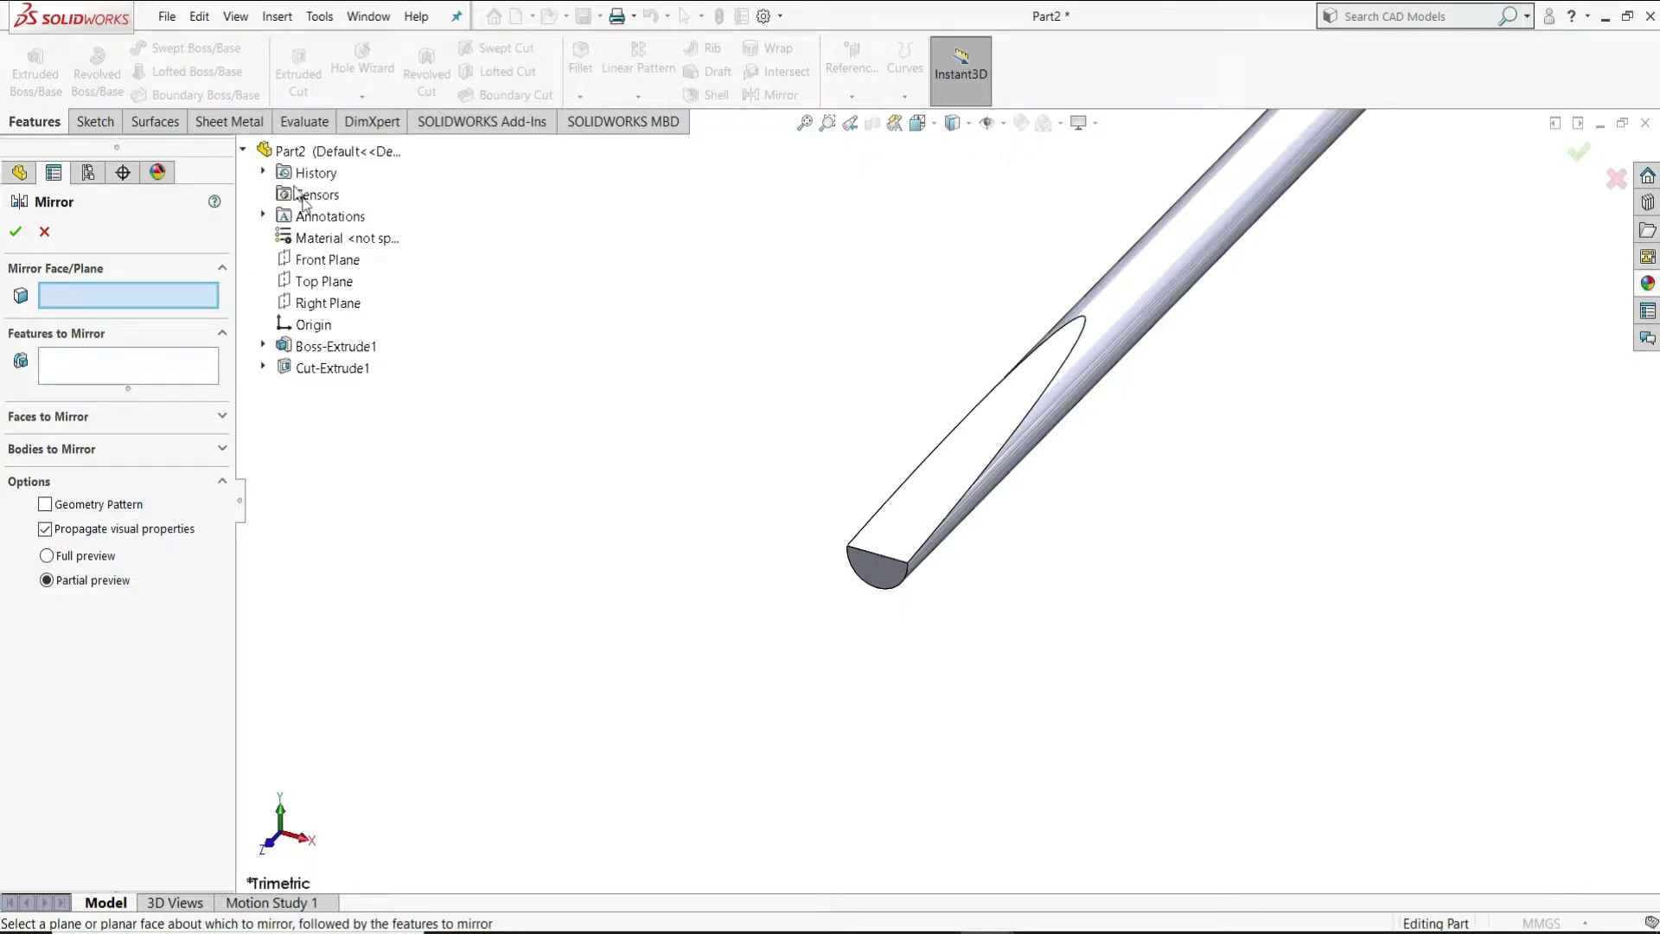
{"action": "left_click", "coordinate": [317, 284]}
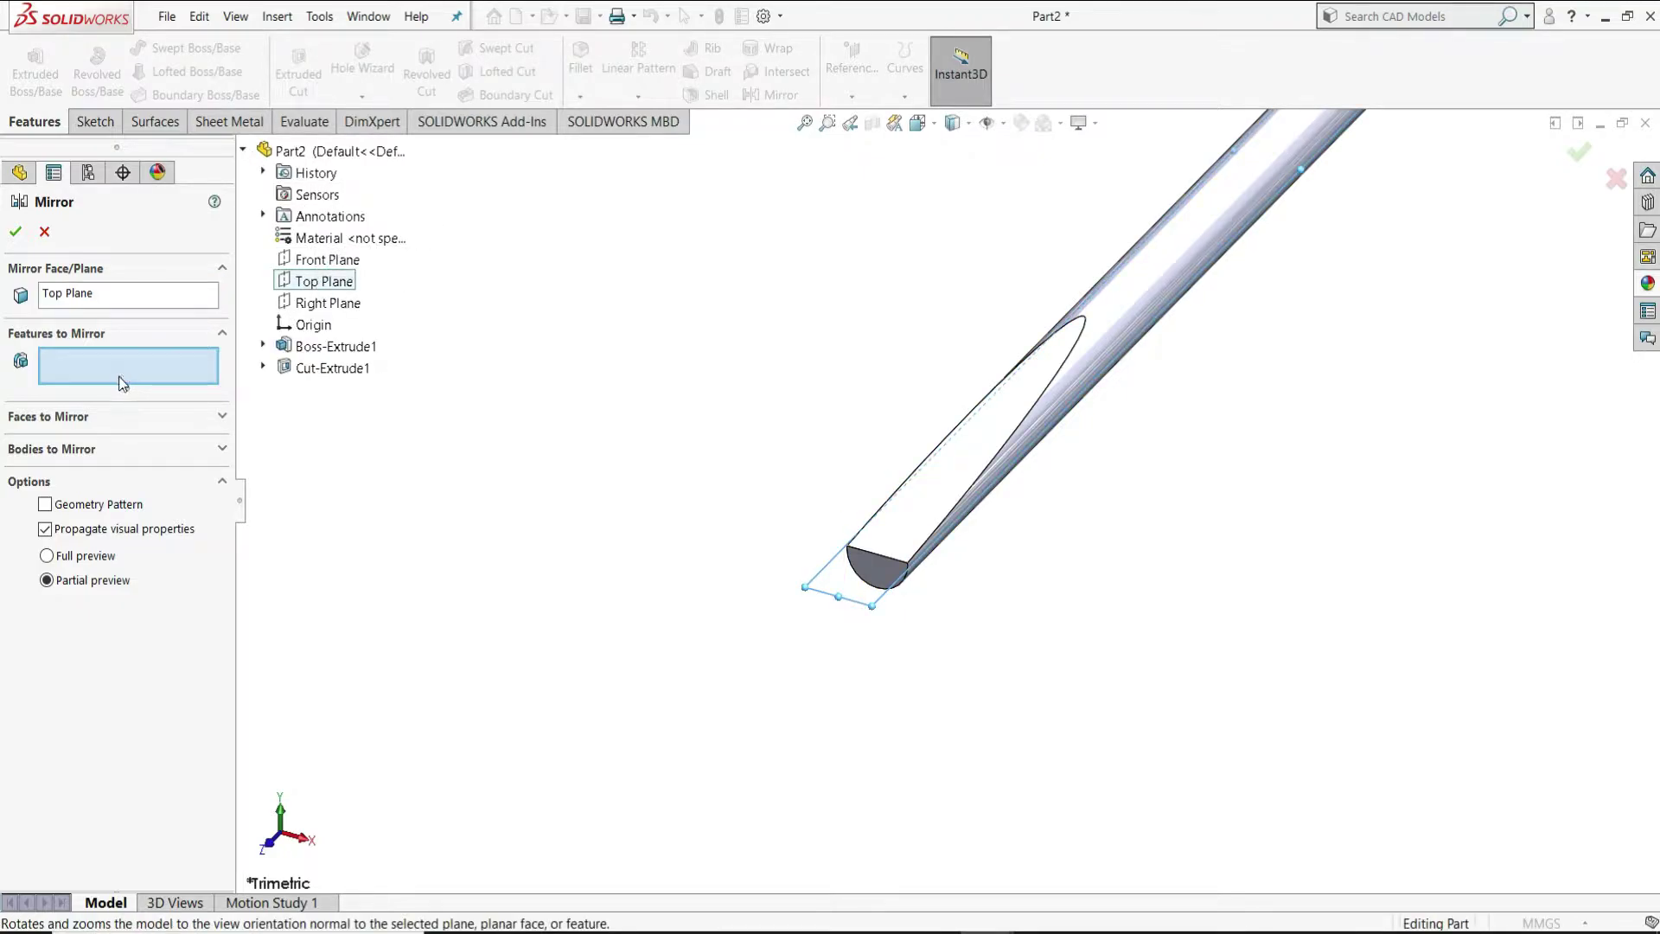
{"action": "left_click", "coordinate": [332, 368]}
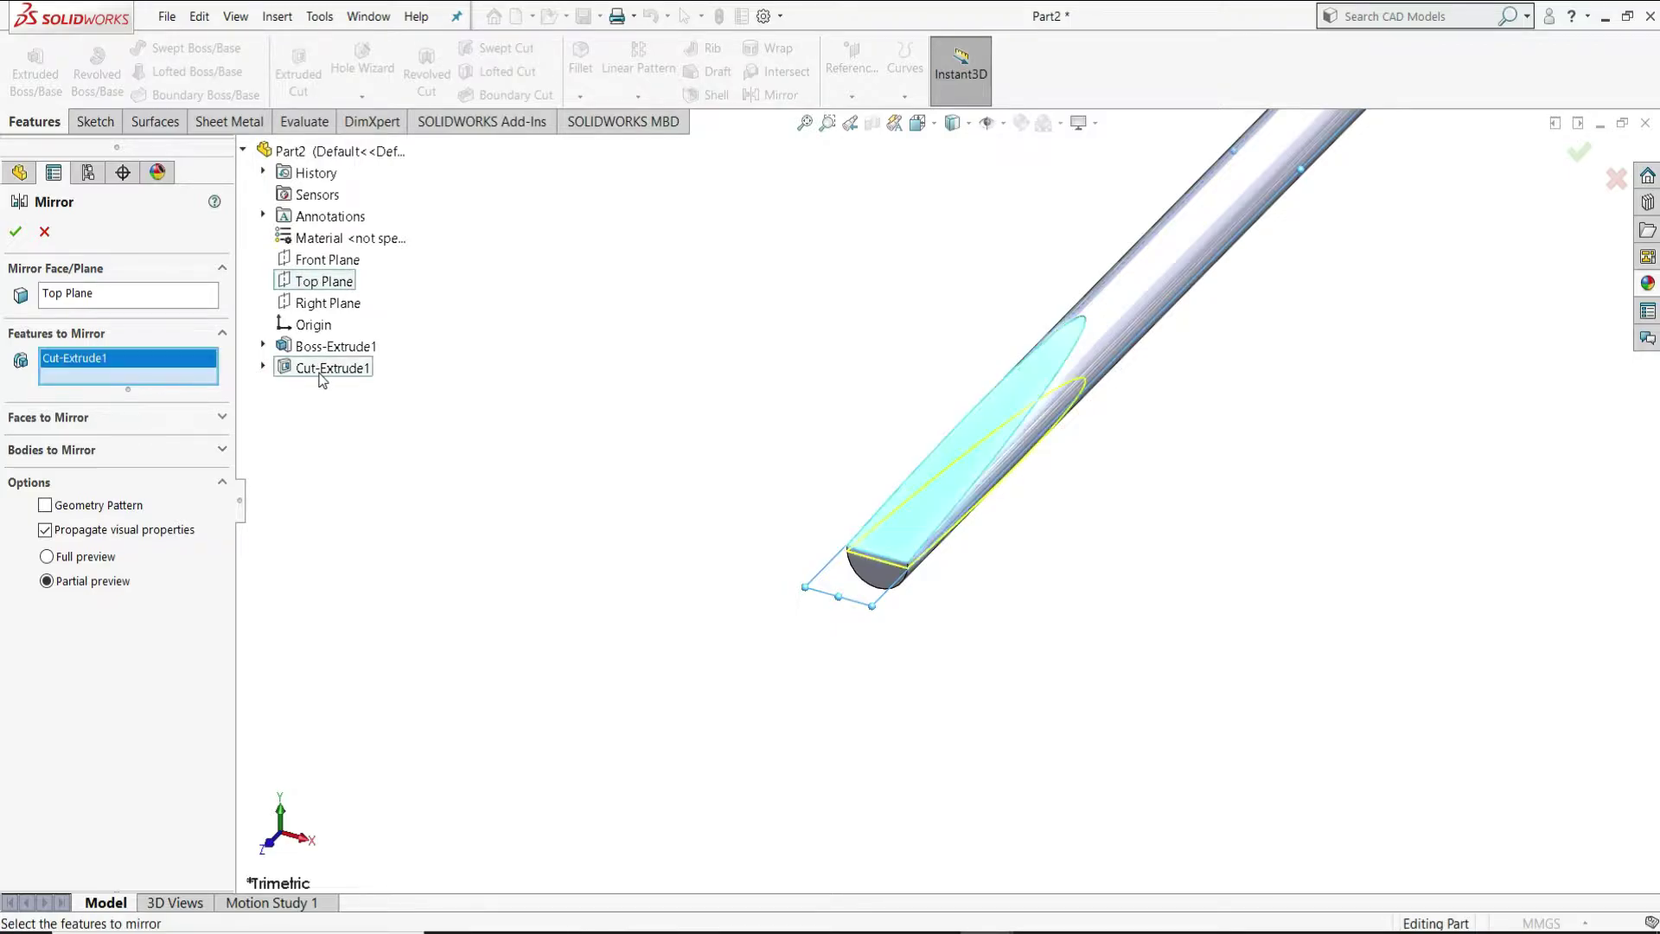
{"action": "left_click", "coordinate": [16, 232]}
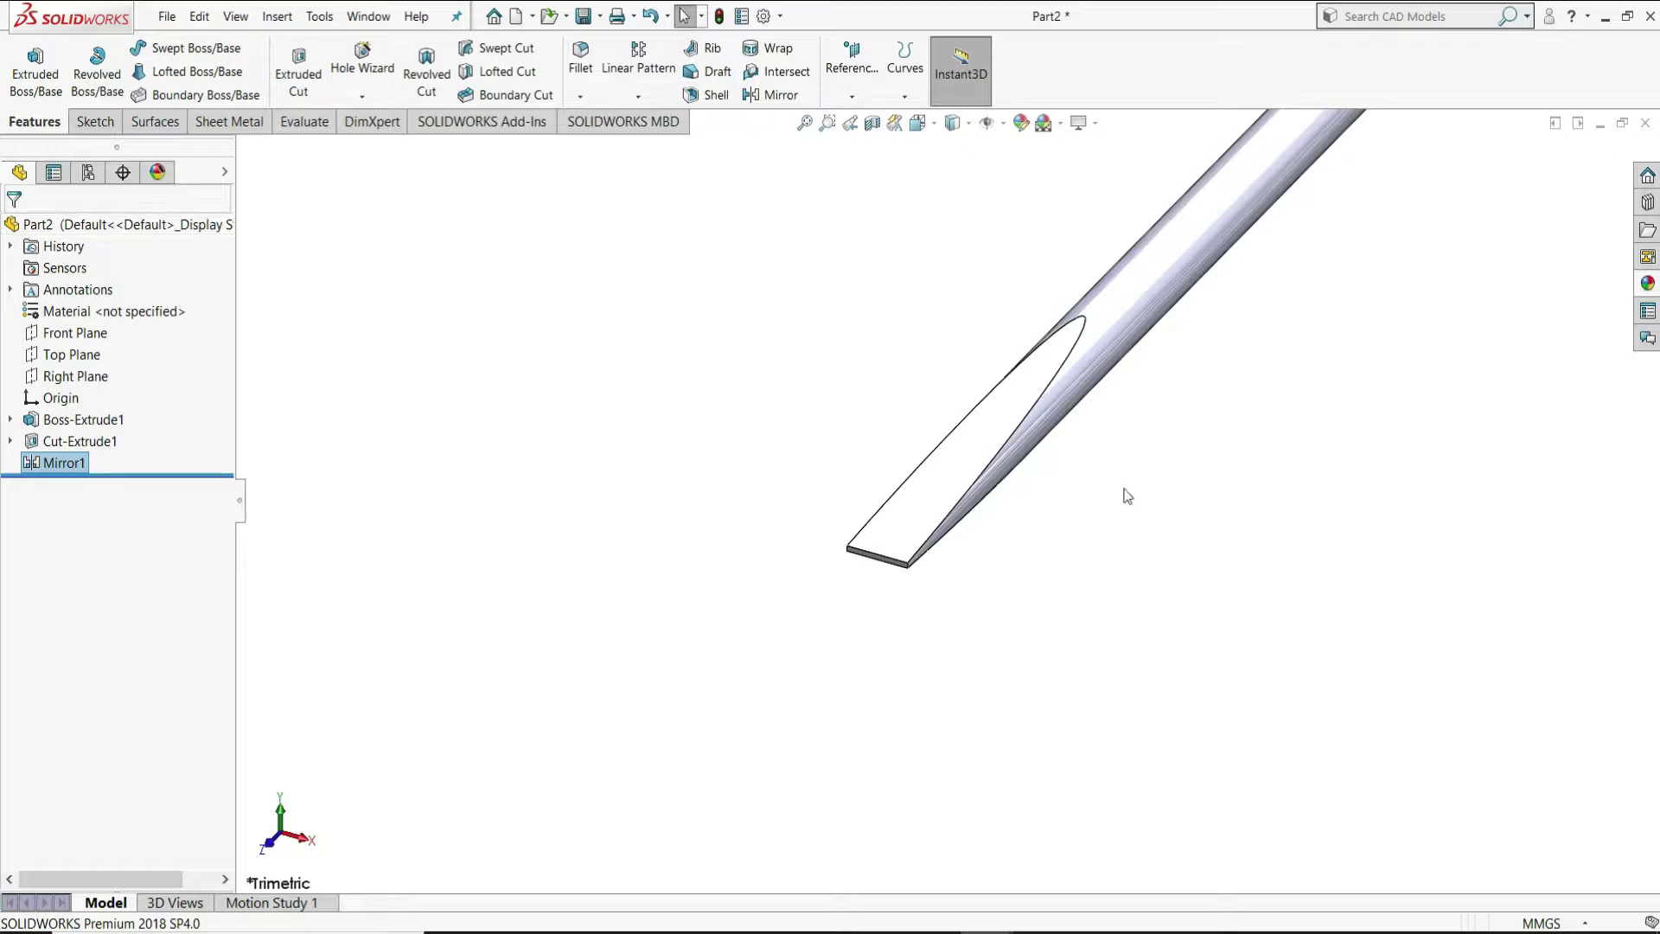
Start a new sketch on the rod's round end face opposite the blade tip.
{"action": "mouse_move", "coordinate": [1046, 401]}
{"action": "middle_mouse_down"}
{"action": "mouse_move", "coordinate": [908, 341]}
{"action": "mouse_move", "coordinate": [963, 467]}
{"action": "mouse_move", "coordinate": [859, 200]}
{"action": "mouse_move", "coordinate": [1072, 421]}
{"action": "middle_mouse_up"}
{"action": "key", "text": "f"}
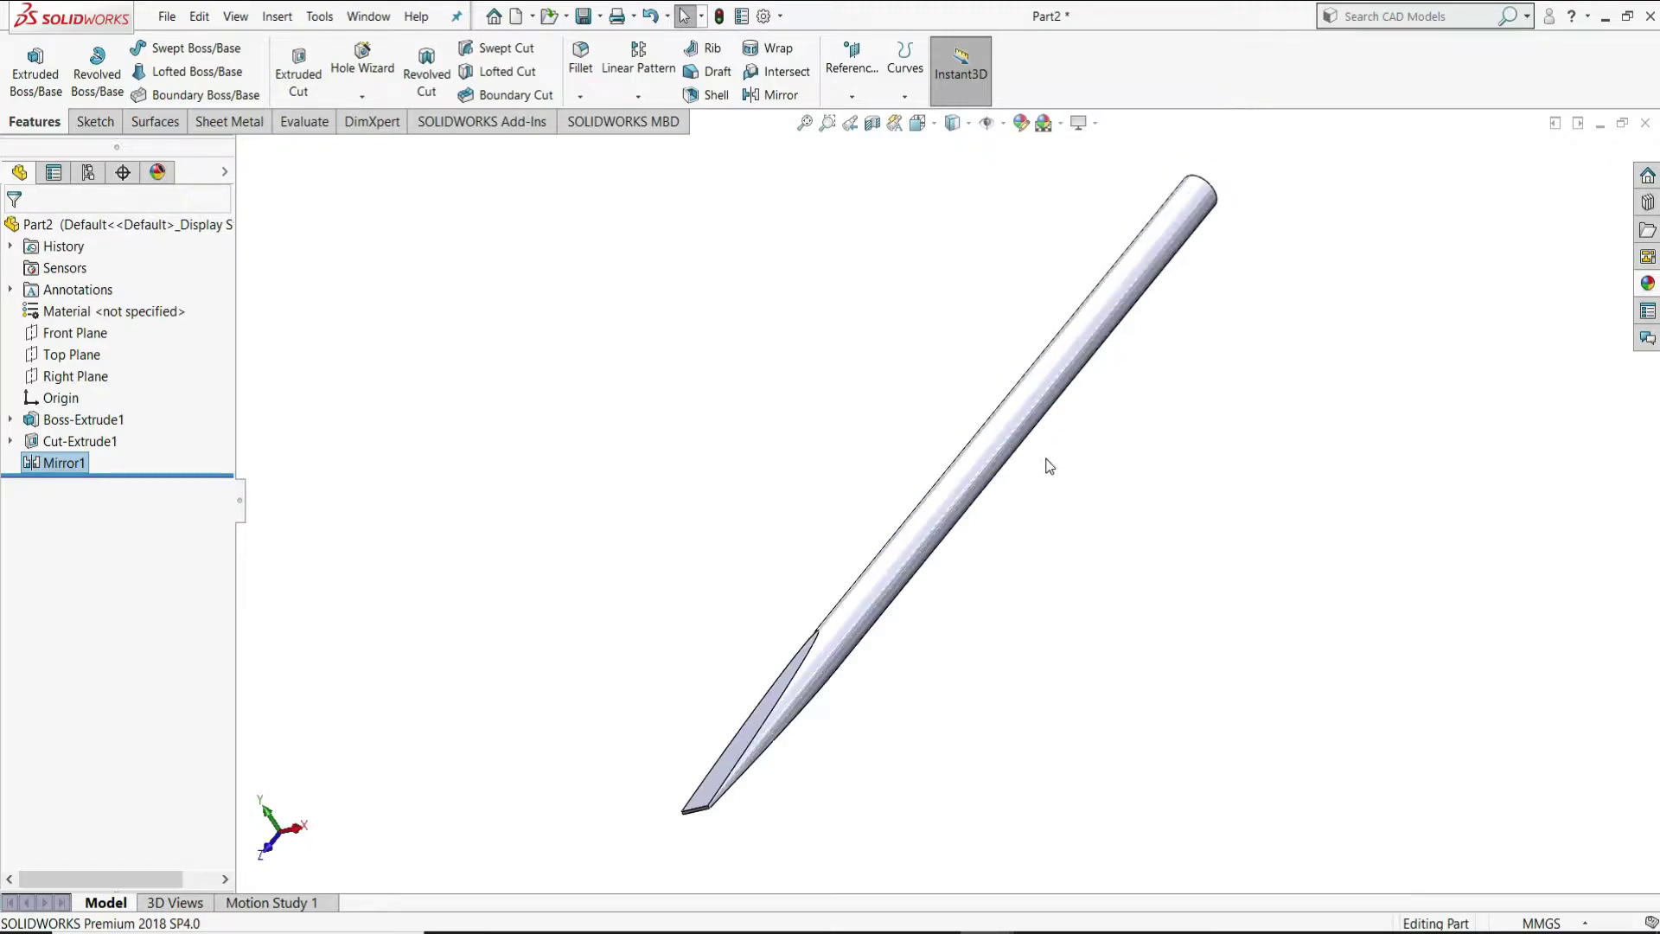
{"action": "middle_click_drag", "start_coordinate": [1252, 155], "coordinate": [1226, 668]}
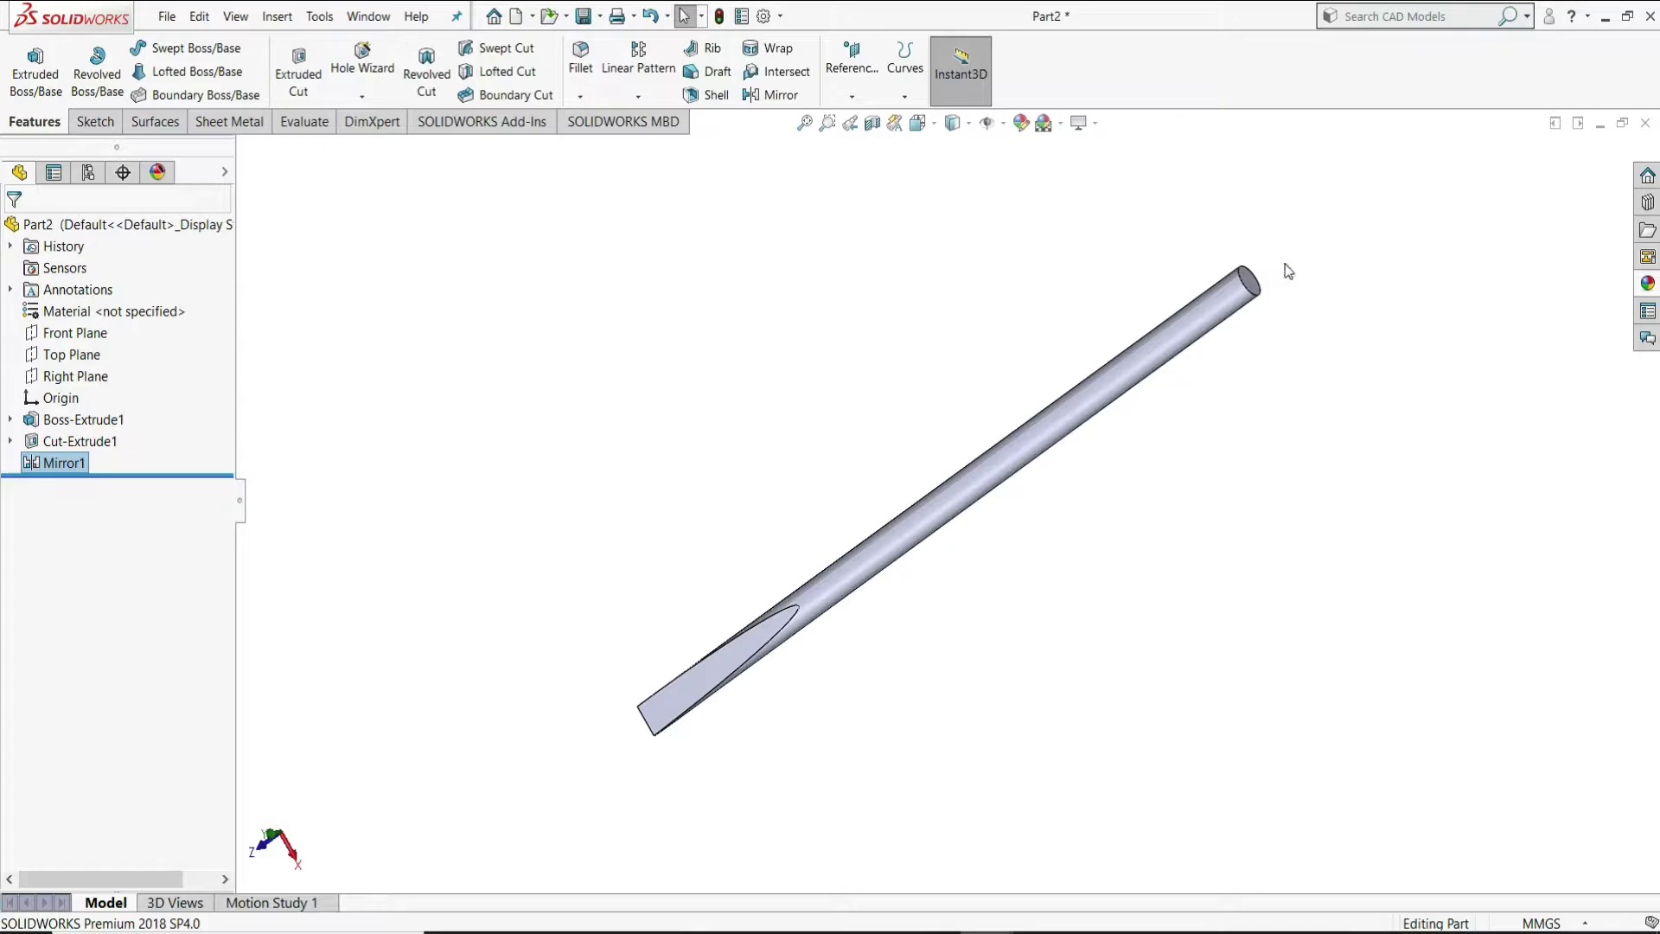
{"action": "middle_click_drag", "start_coordinate": [1286, 271], "coordinate": [1134, 527]}
{"action": "scroll", "coordinate": [1134, 527], "scroll_direction": "down", "scroll_amount": 3}
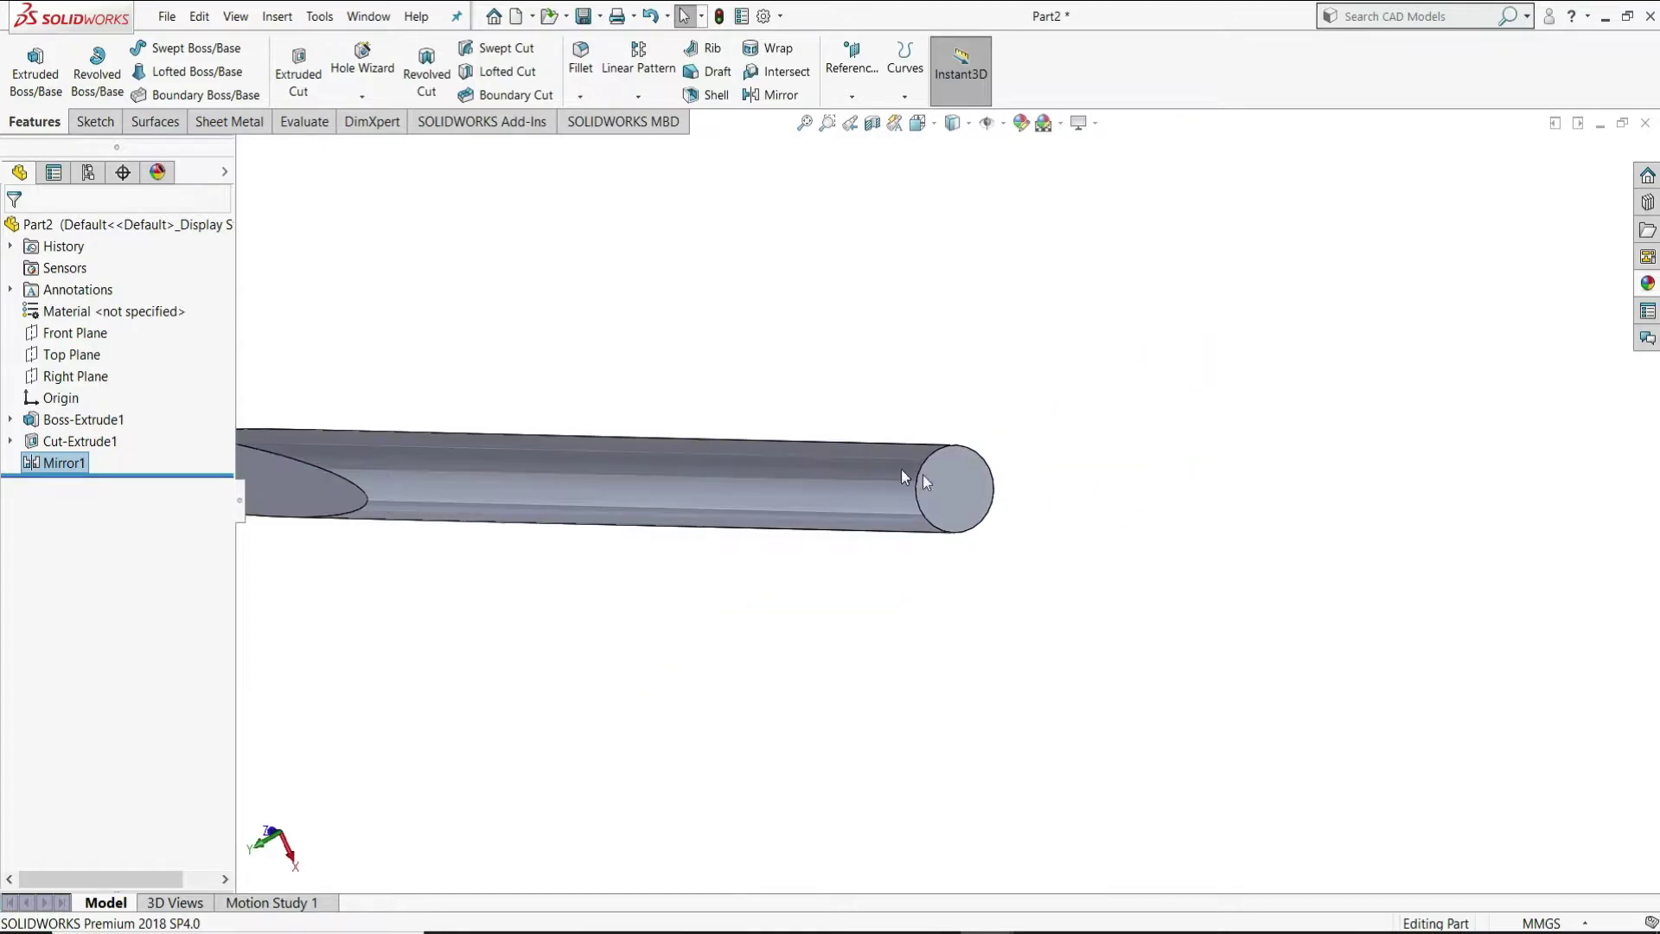
{"action": "left_click", "coordinate": [954, 482]}
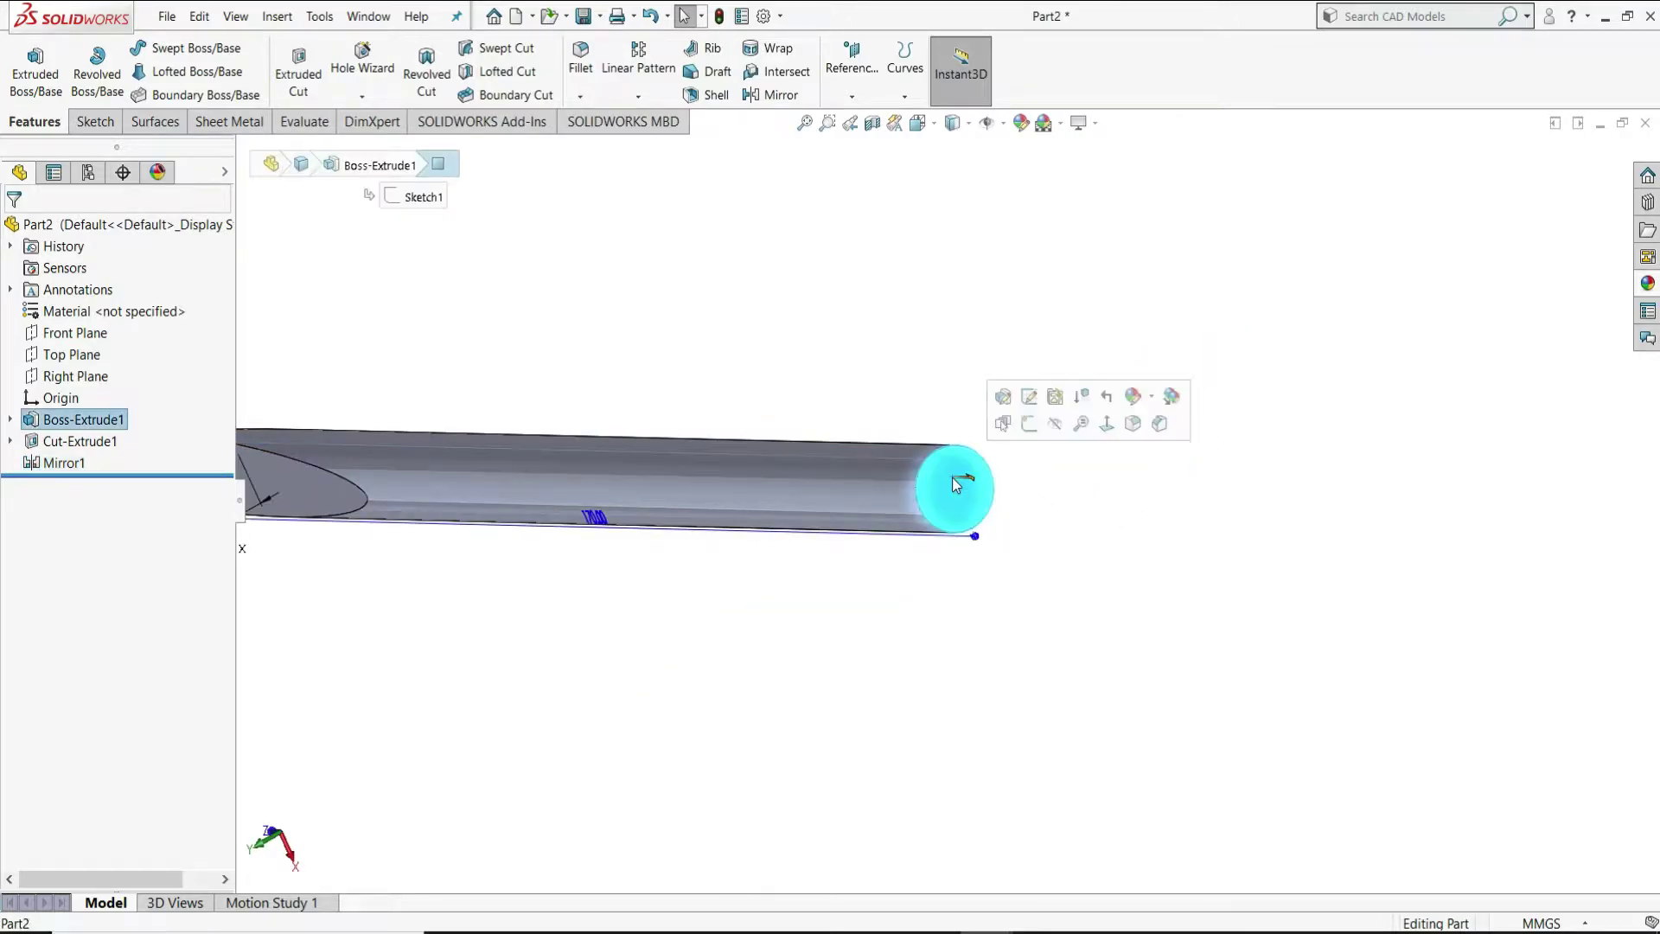
{"action": "left_click", "coordinate": [1029, 423]}
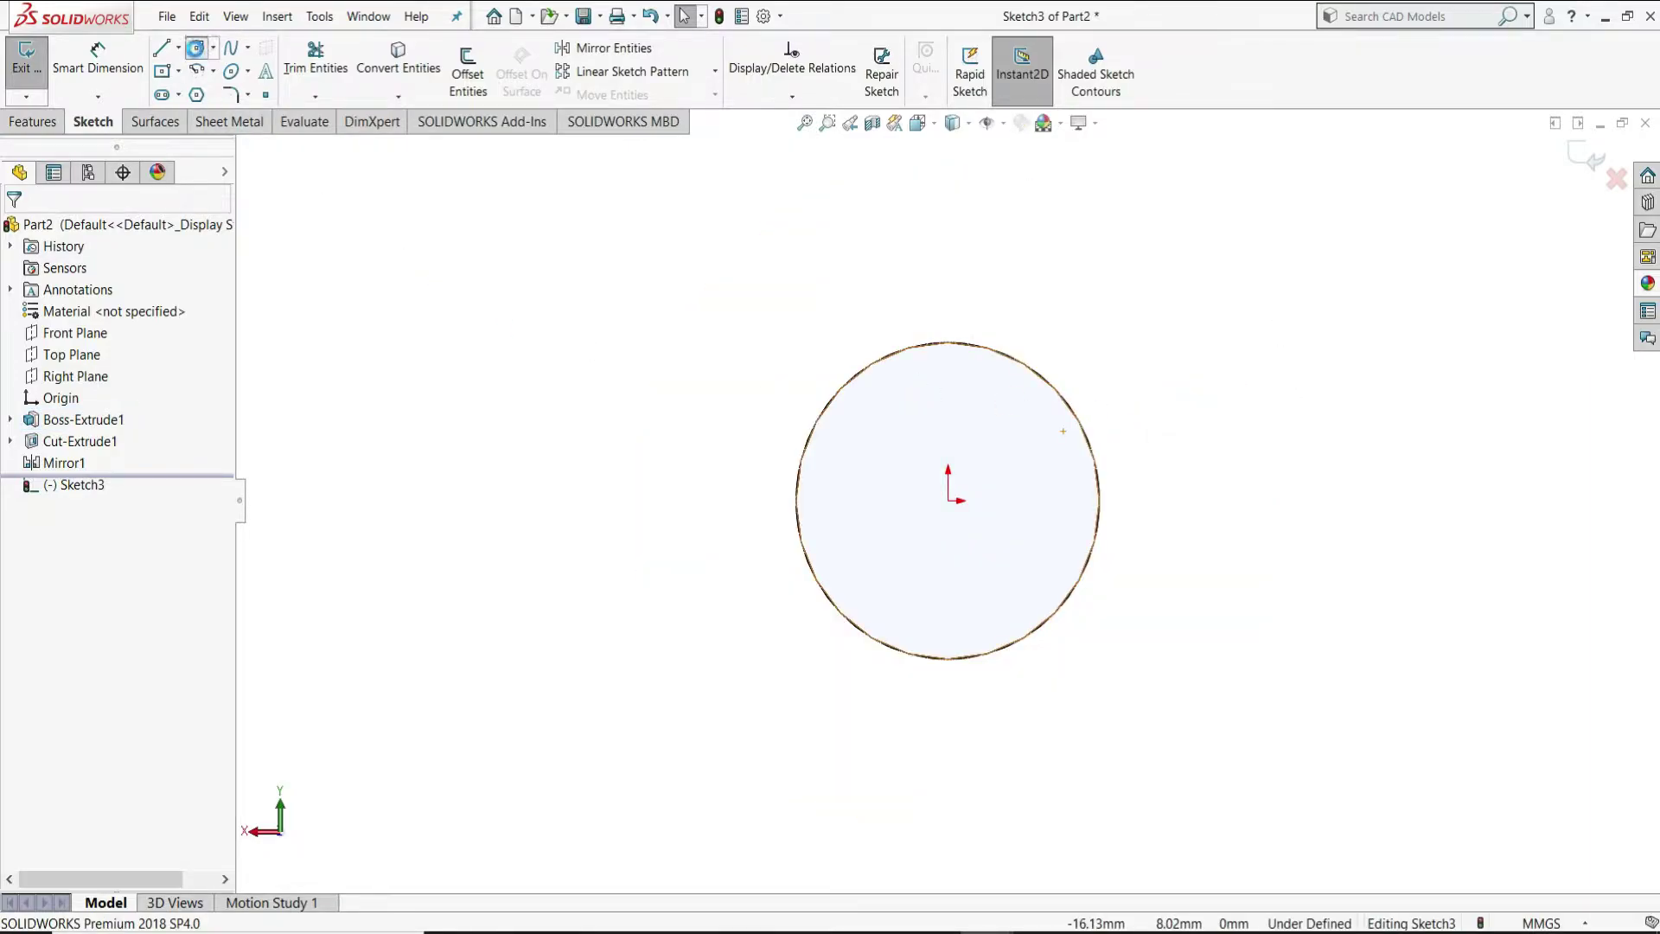
Sketch a circle with a radius of about 6.6 mm centered on the origin, around the rod's outline.
{"action": "left_click", "coordinate": [197, 47]}
{"action": "left_click", "coordinate": [955, 500]}
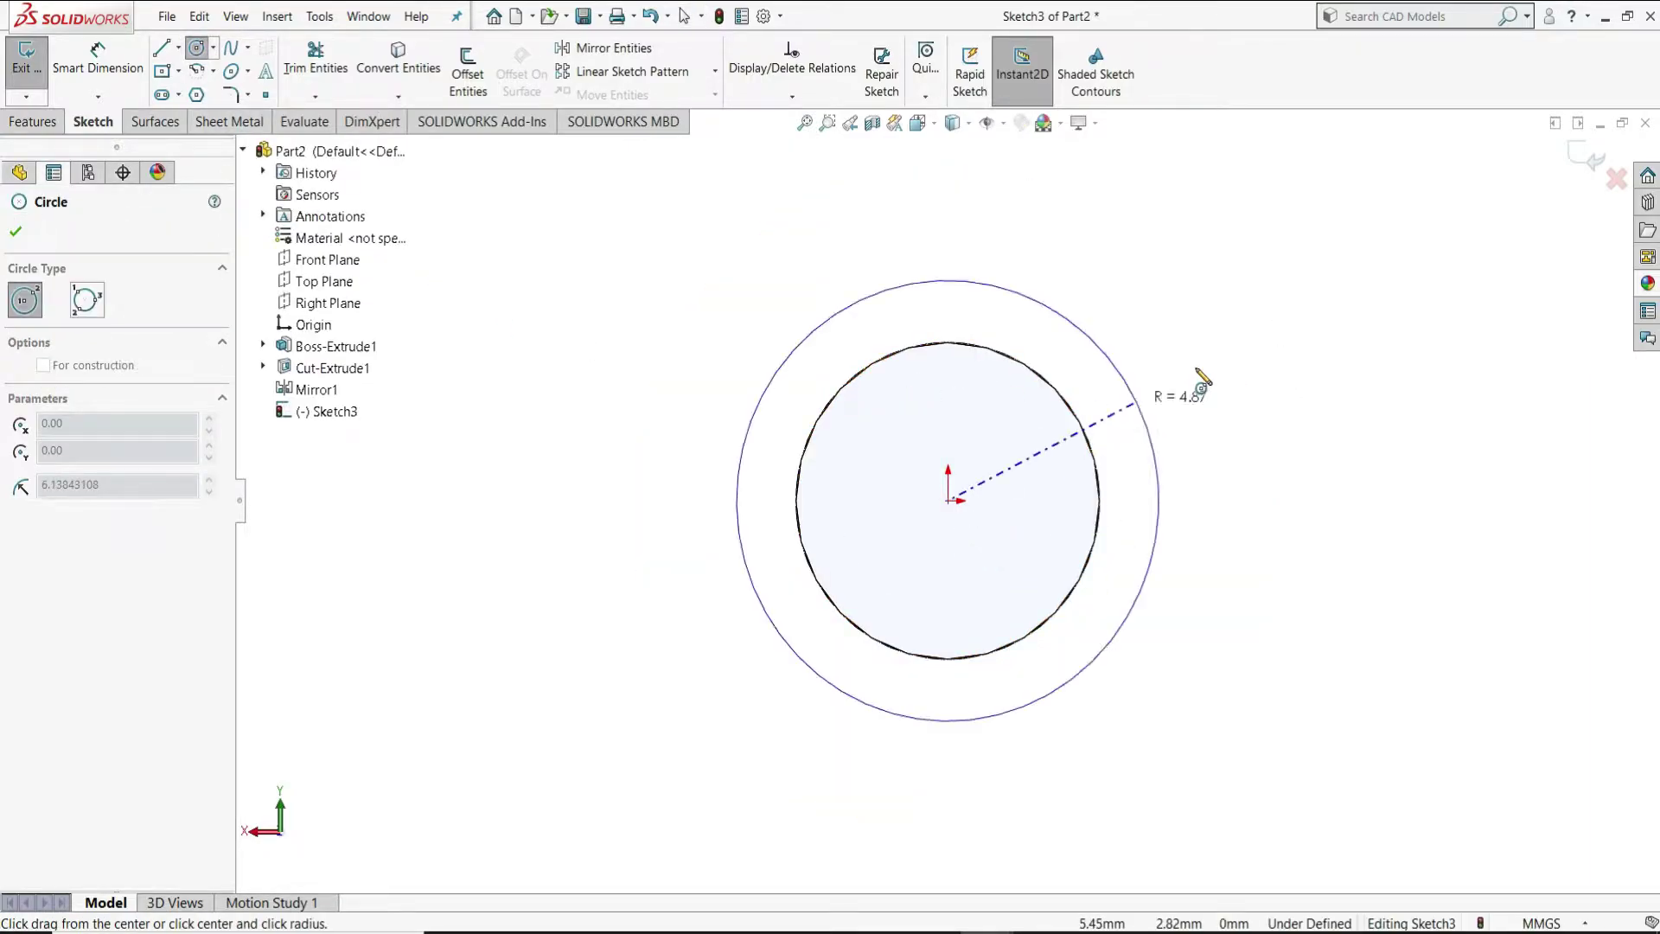
{"action": "left_click", "coordinate": [1210, 372]}
{"action": "right_click", "coordinate": [1206, 370]}
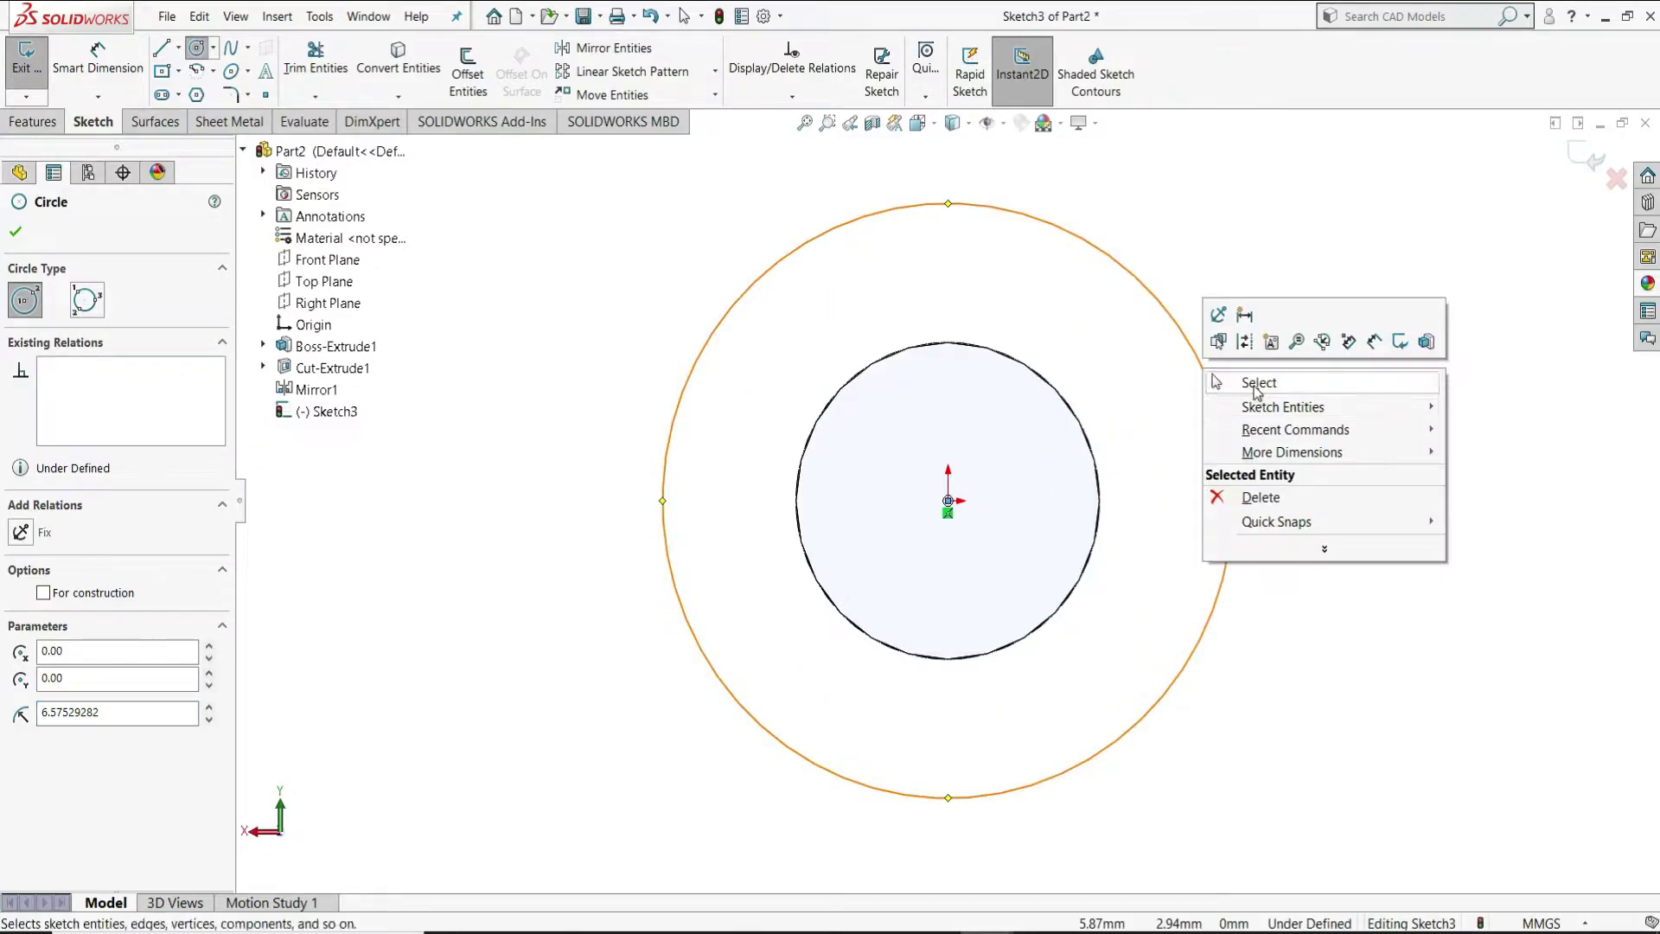
{"action": "left_click", "coordinate": [1258, 383]}
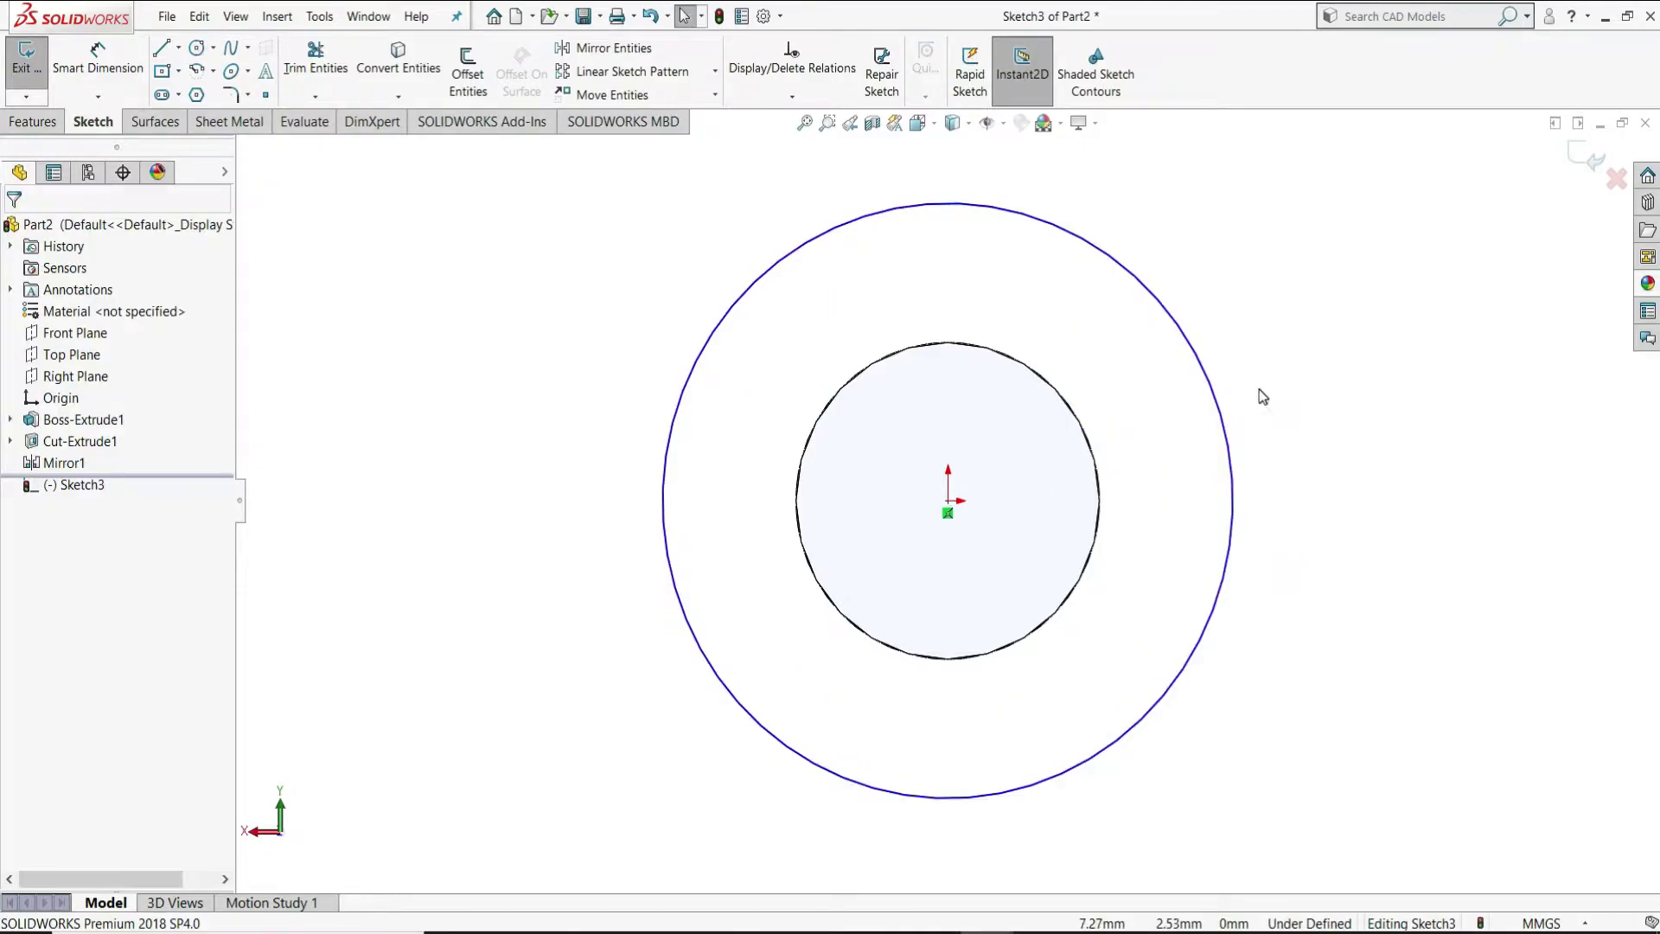
Dimension the new circle's diameter and set it to 28 mm.
{"action": "left_click", "coordinate": [90, 79]}
{"action": "left_click", "coordinate": [1200, 368]}
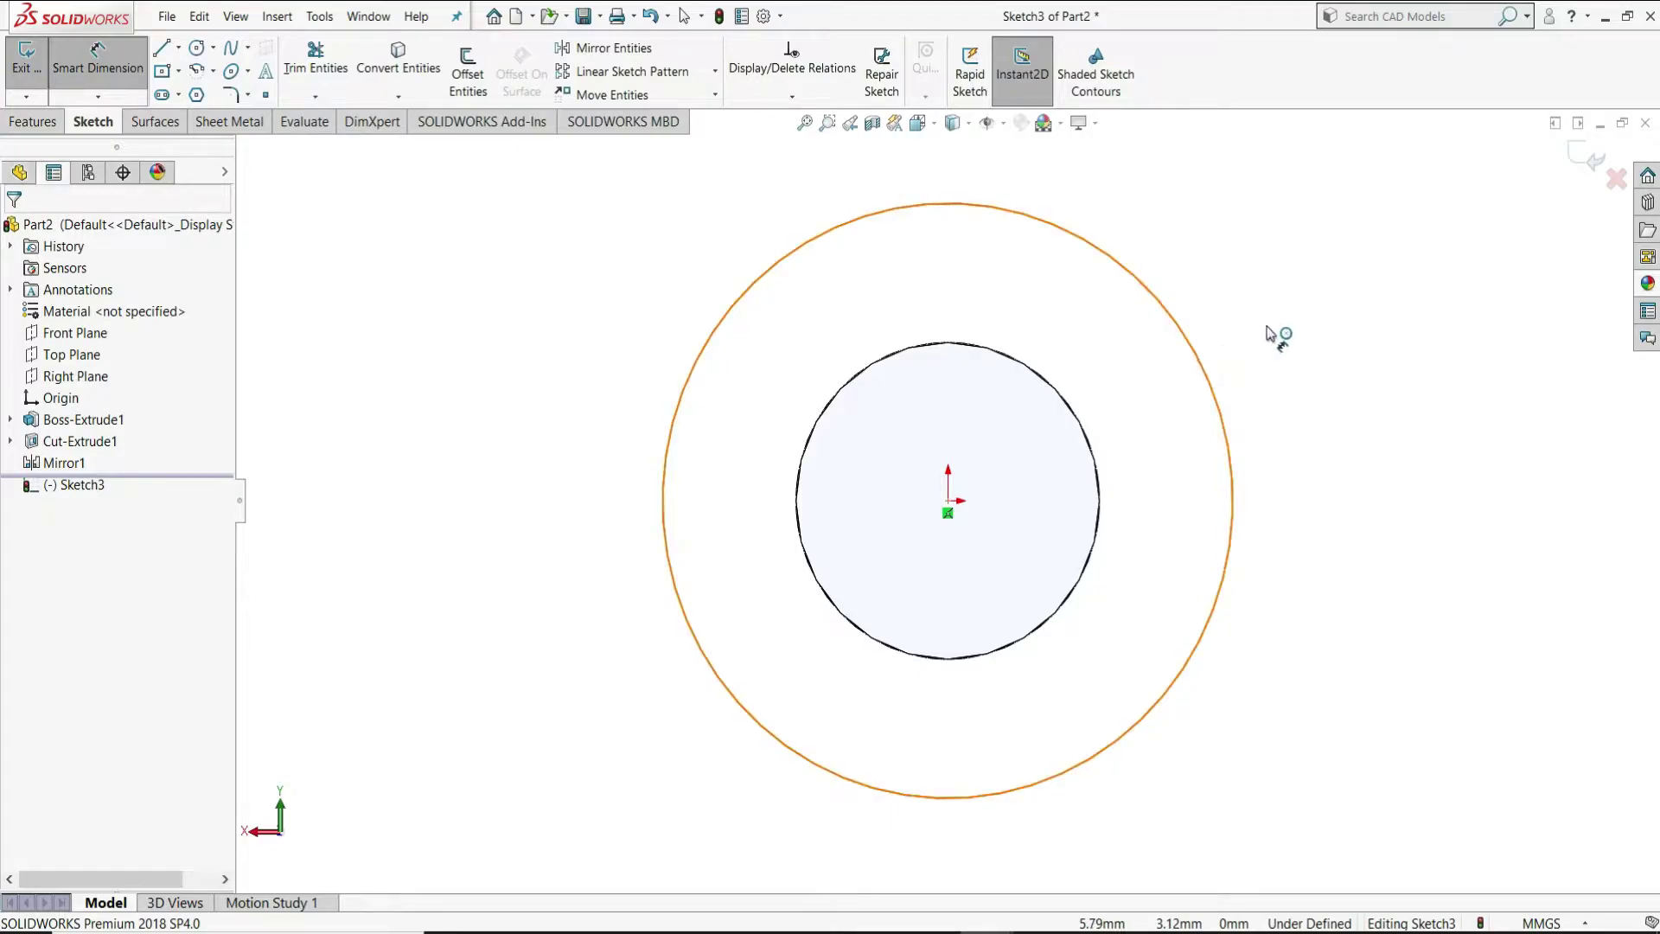
{"action": "left_click", "coordinate": [1270, 339]}
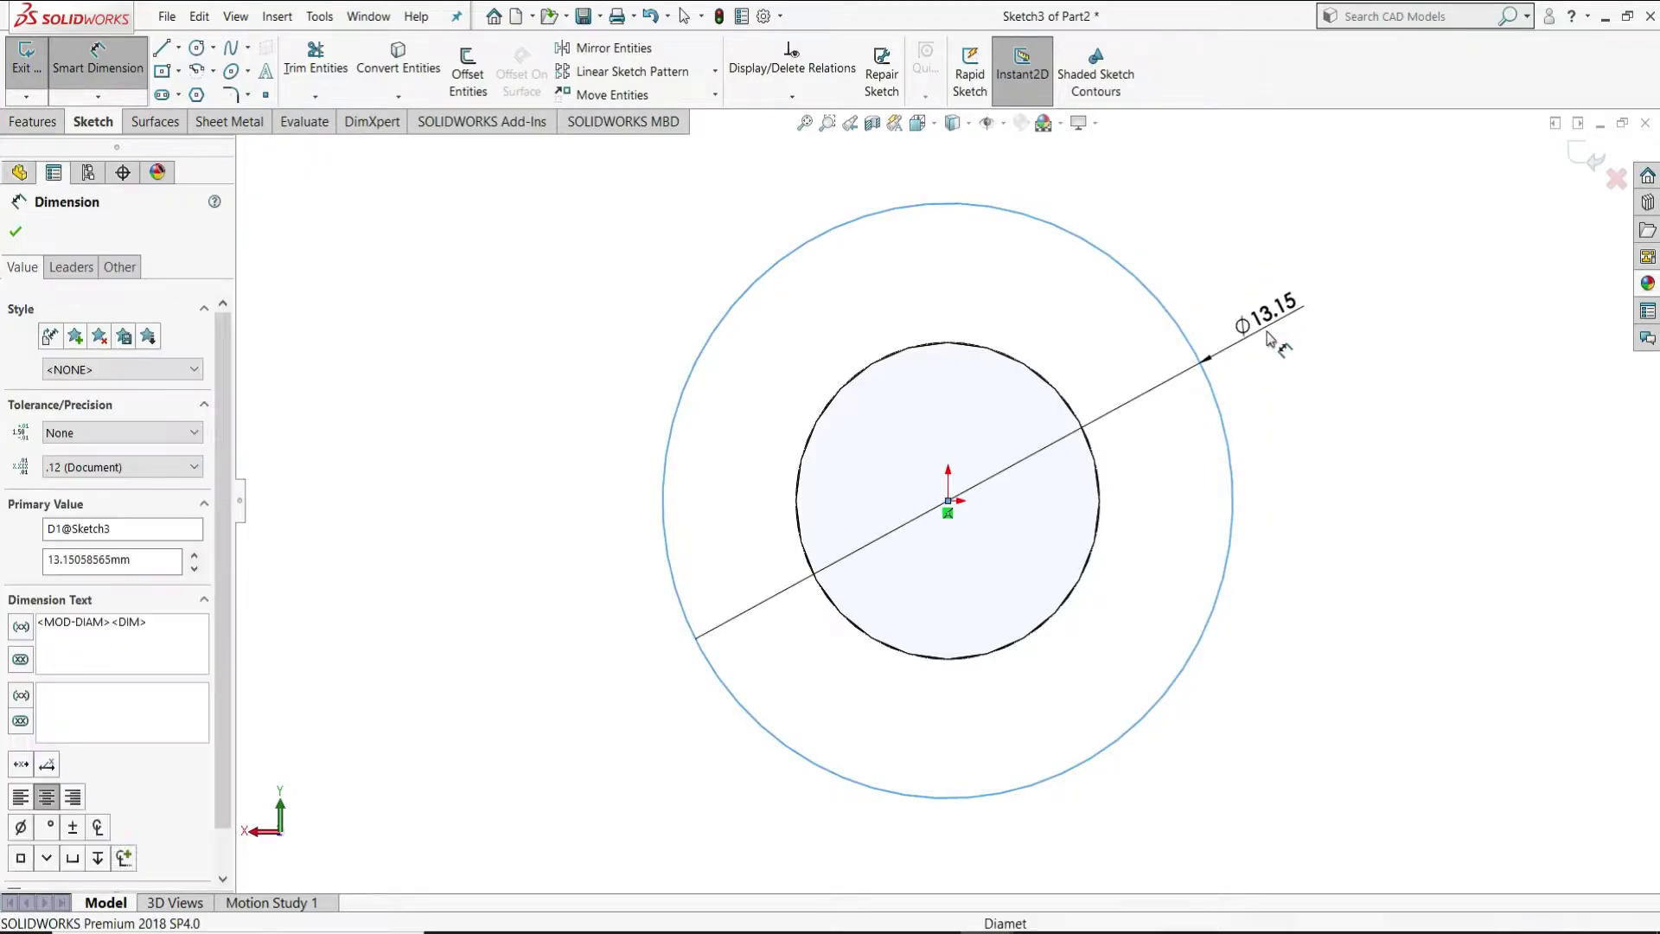
{"action": "type", "text": "28"}
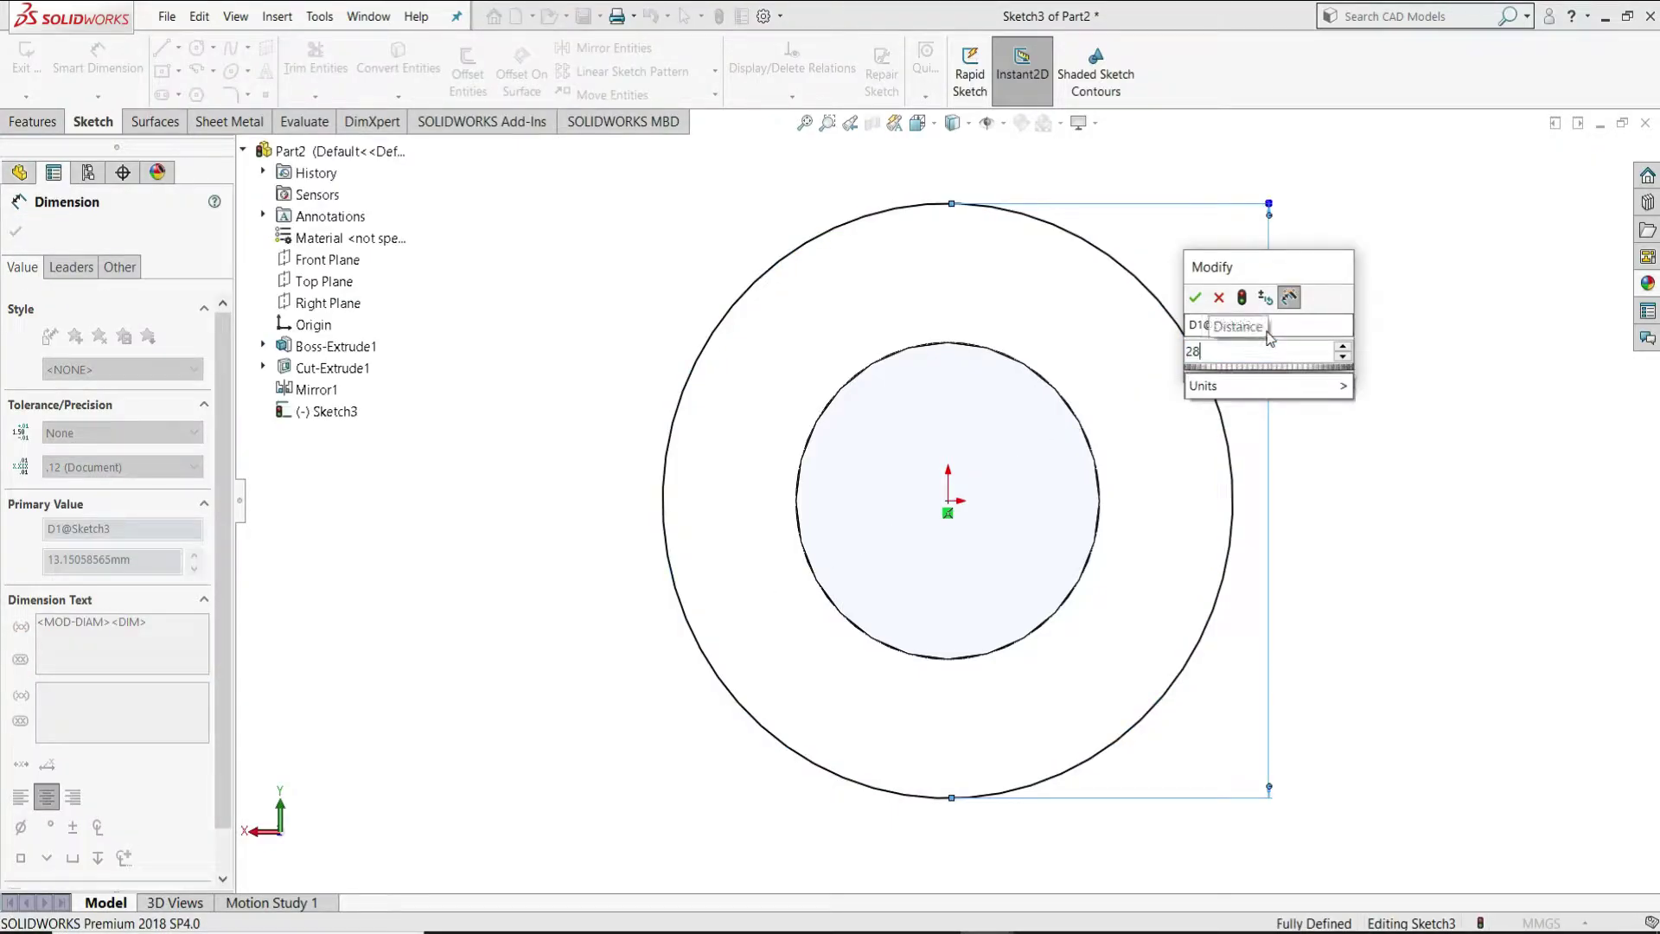
{"action": "key", "text": "Return"}
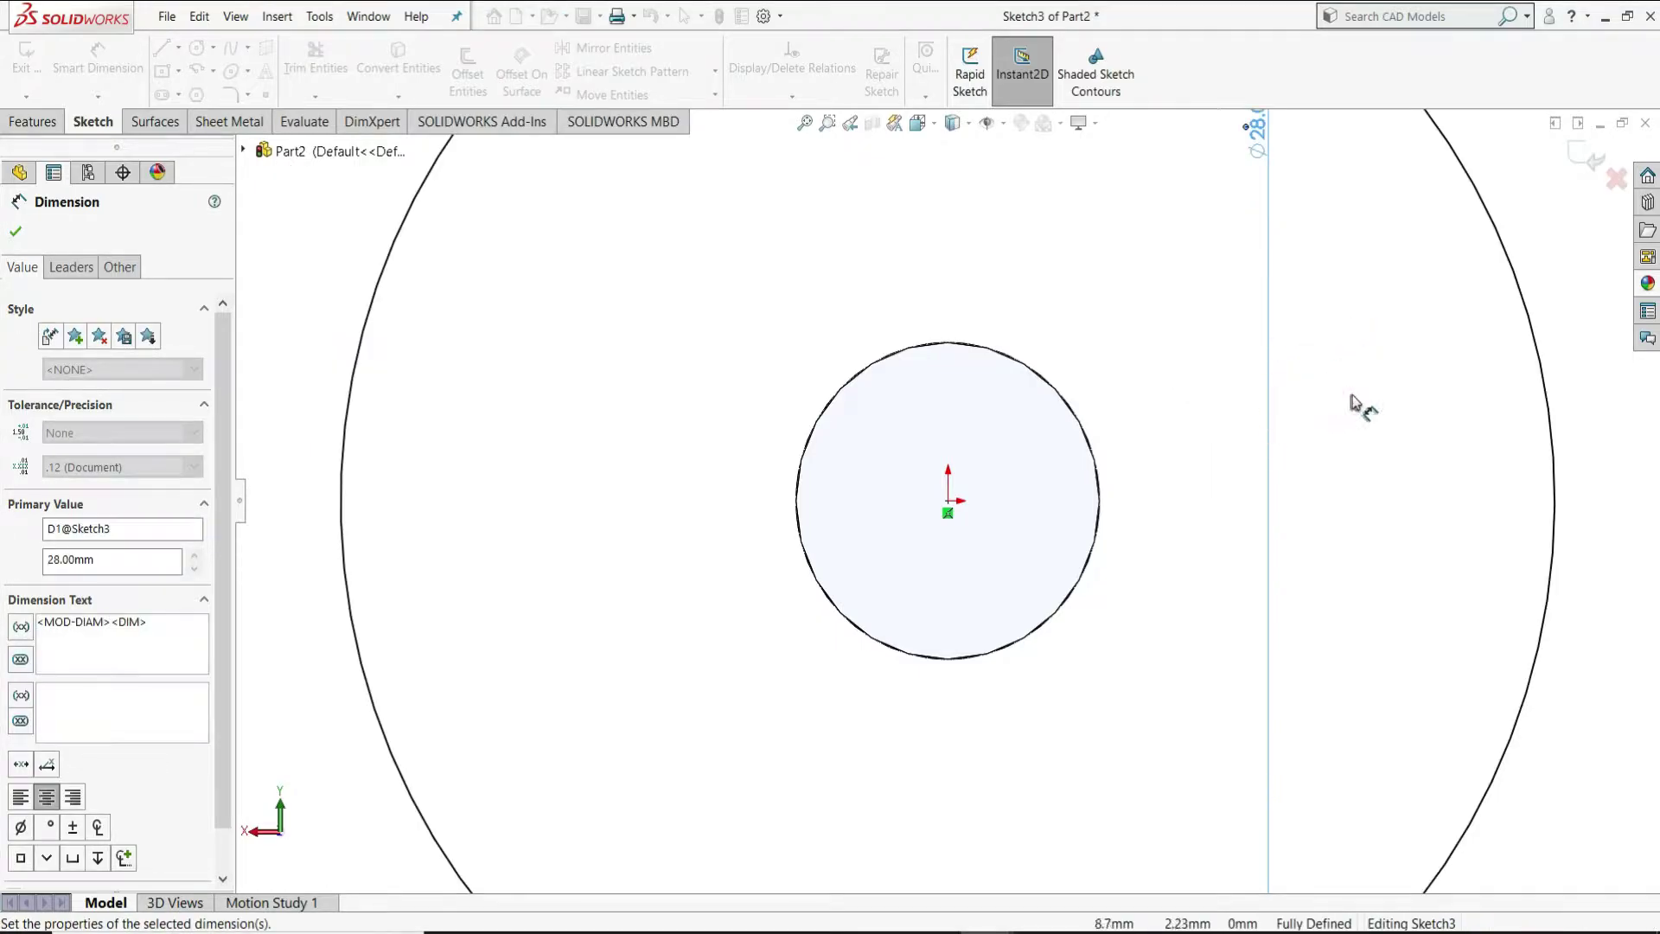
{"action": "right_click", "coordinate": [1354, 396]}
{"action": "key", "text": "Escape"}
{"action": "key", "text": "f"}
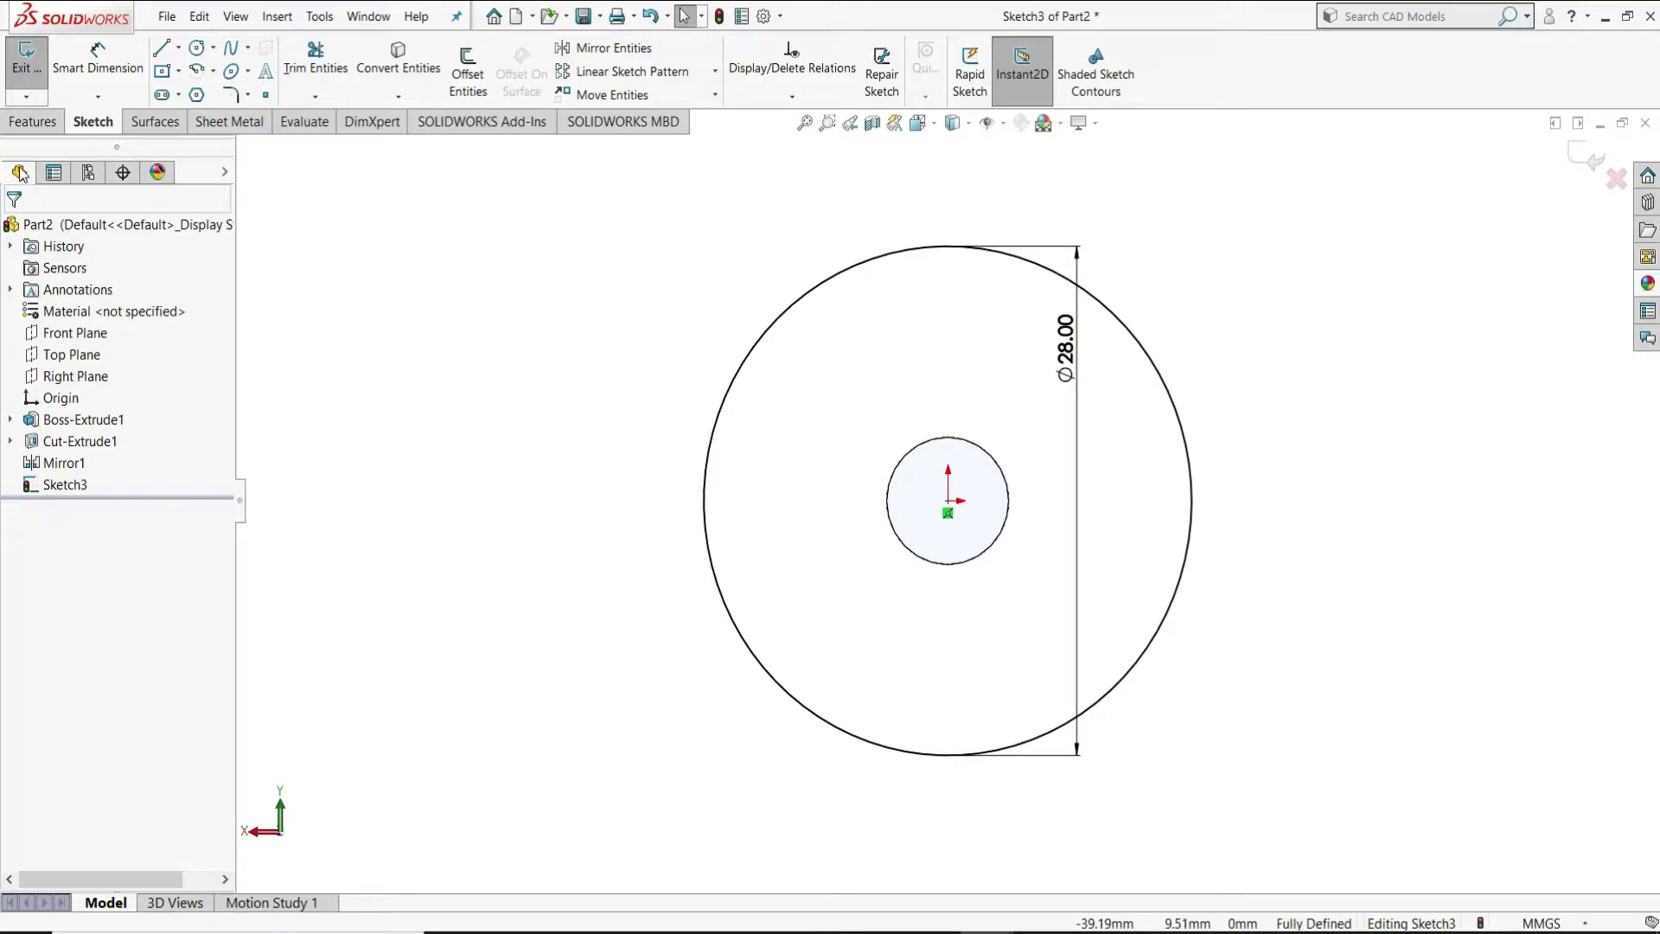
Extrude the 28 mm circle as a blind boss with a depth of 60 mm away from the blade.
{"action": "left_click", "coordinate": [32, 121]}
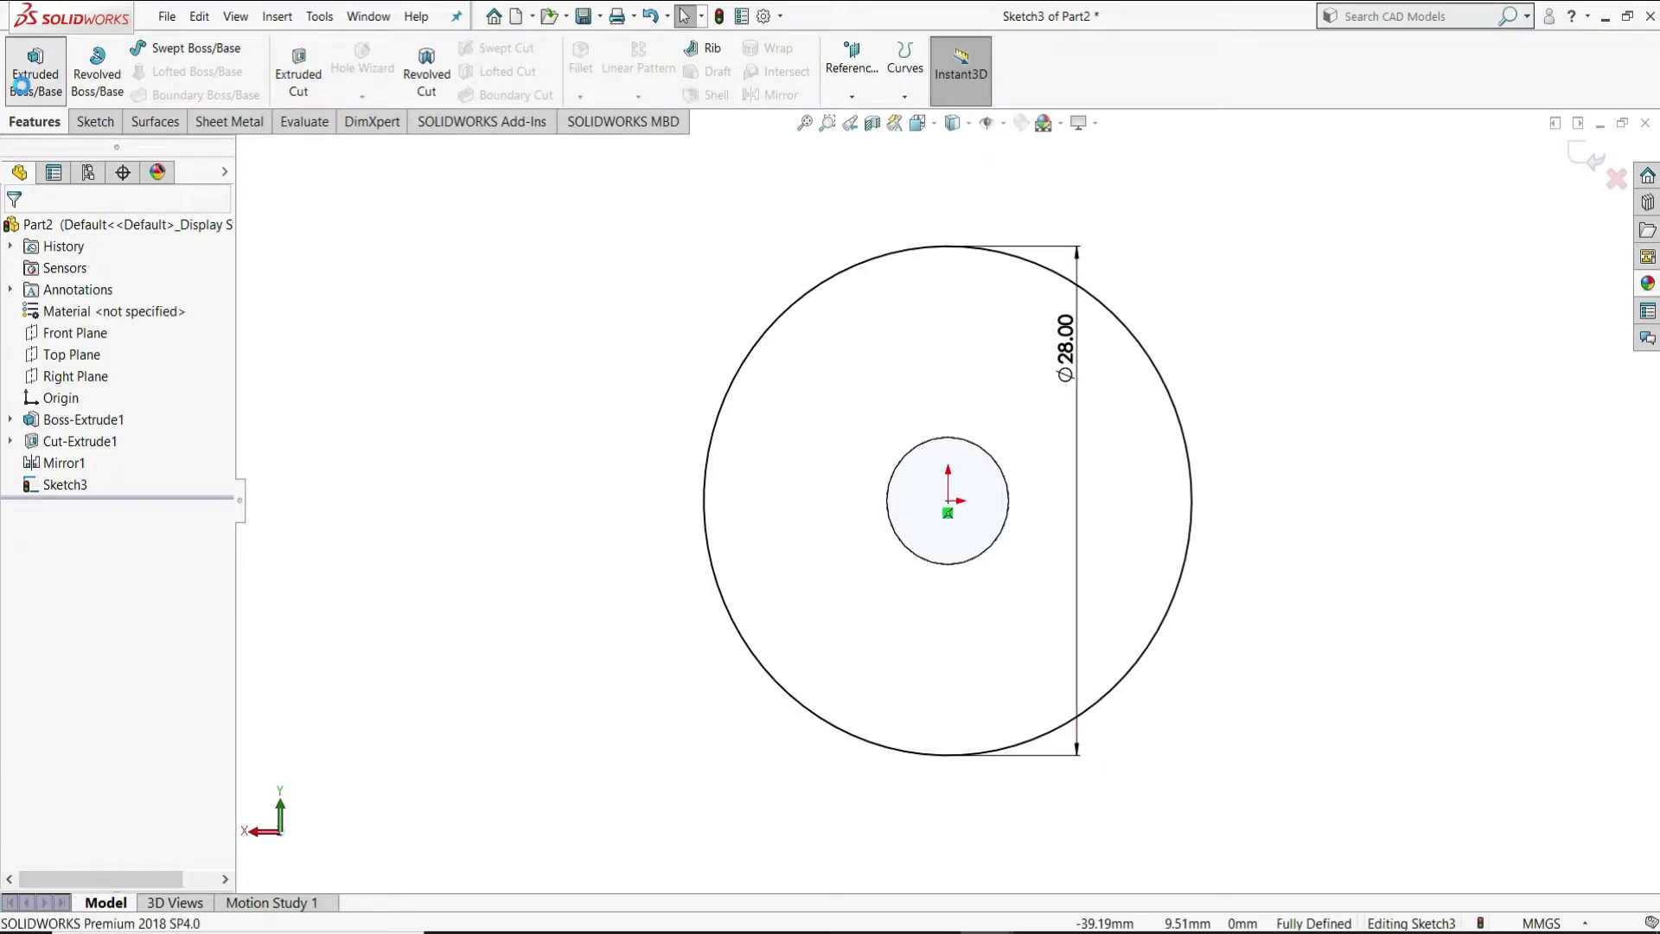
{"action": "left_click", "coordinate": [21, 86]}
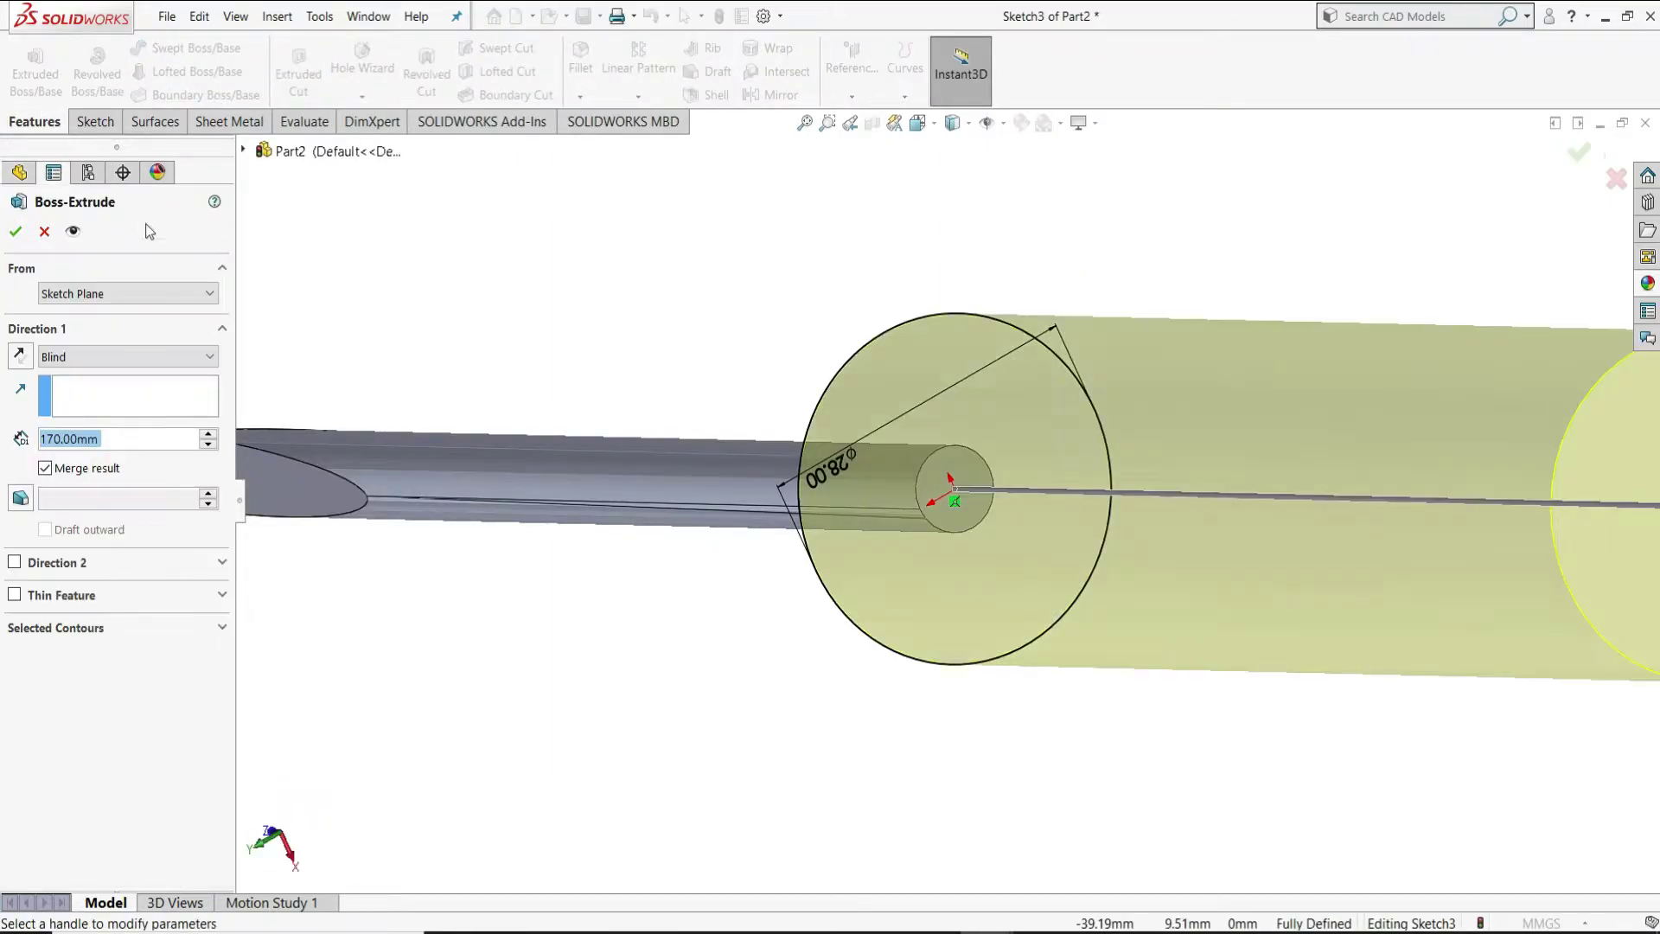
{"action": "middle_click_drag", "start_coordinate": [1210, 393], "coordinate": [1438, 550]}
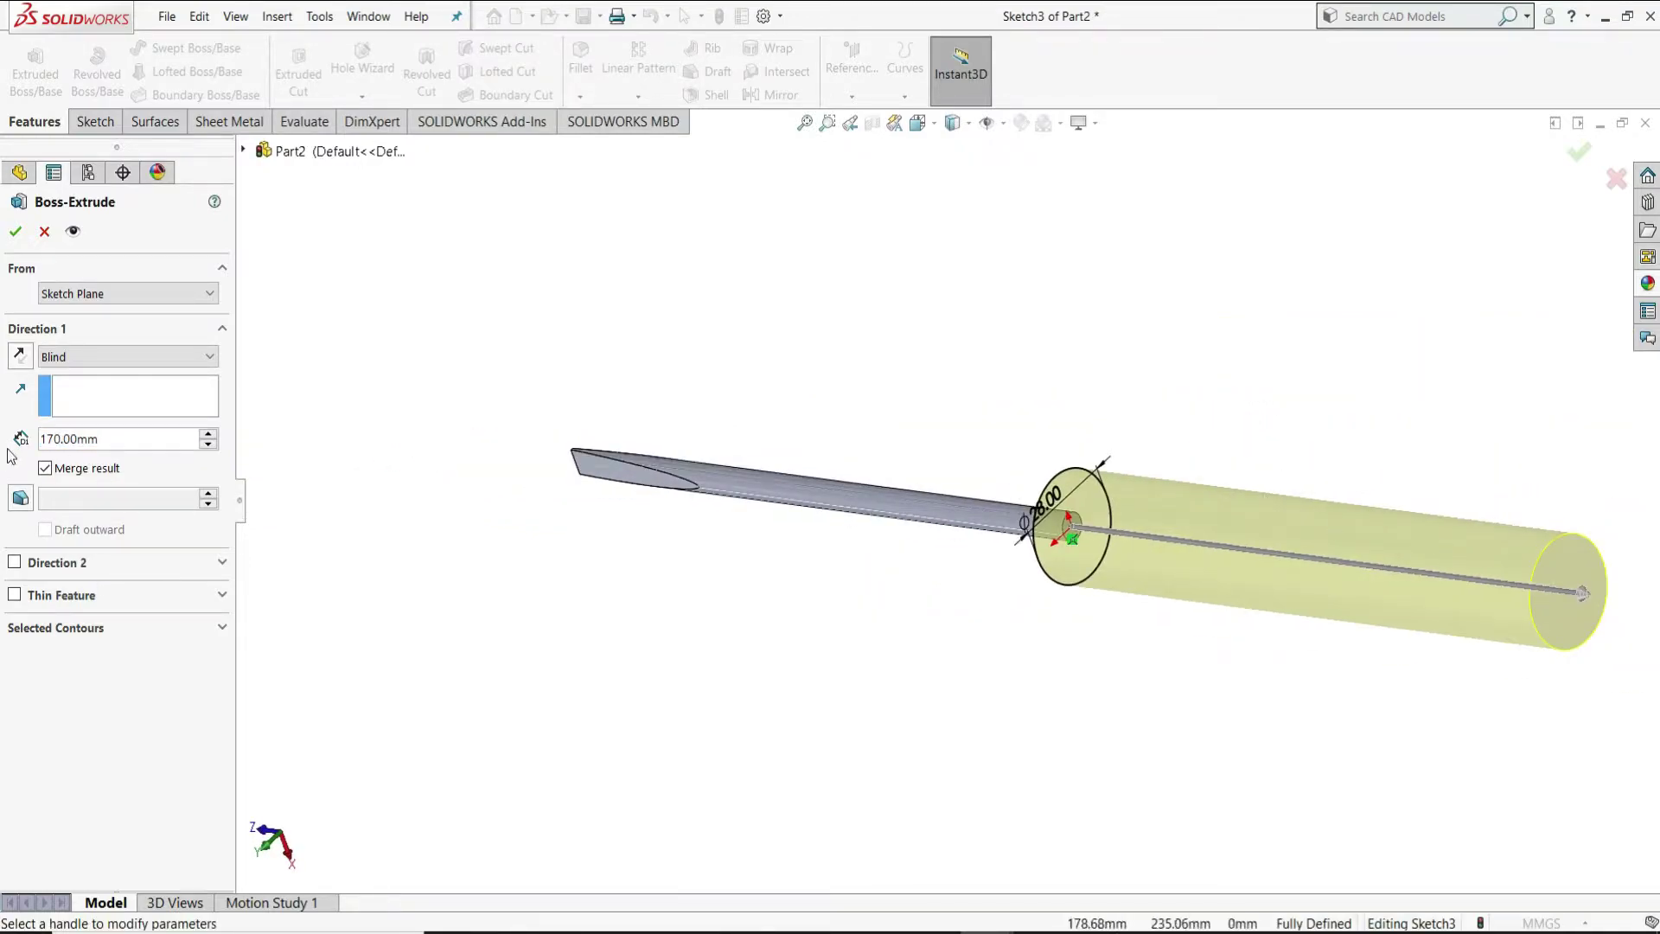
{"action": "left_click", "coordinate": [112, 443]}
{"action": "type", "text": "60"}
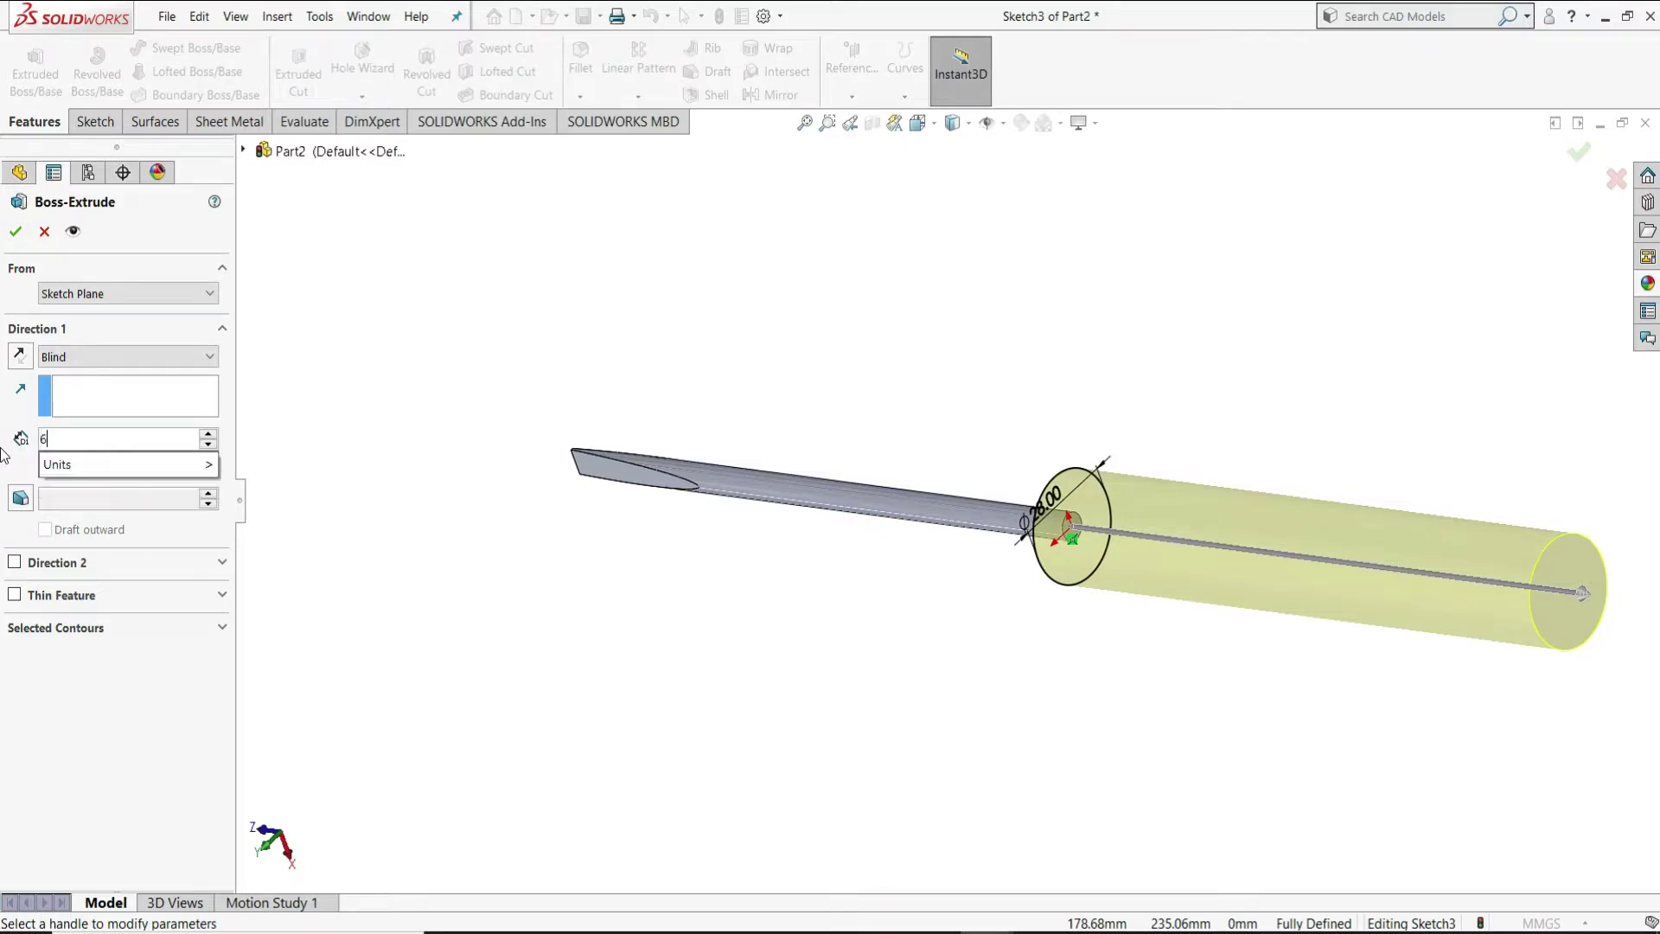
{"action": "key", "text": "Return"}
{"action": "middle_click_drag", "start_coordinate": [646, 526], "coordinate": [396, 552]}
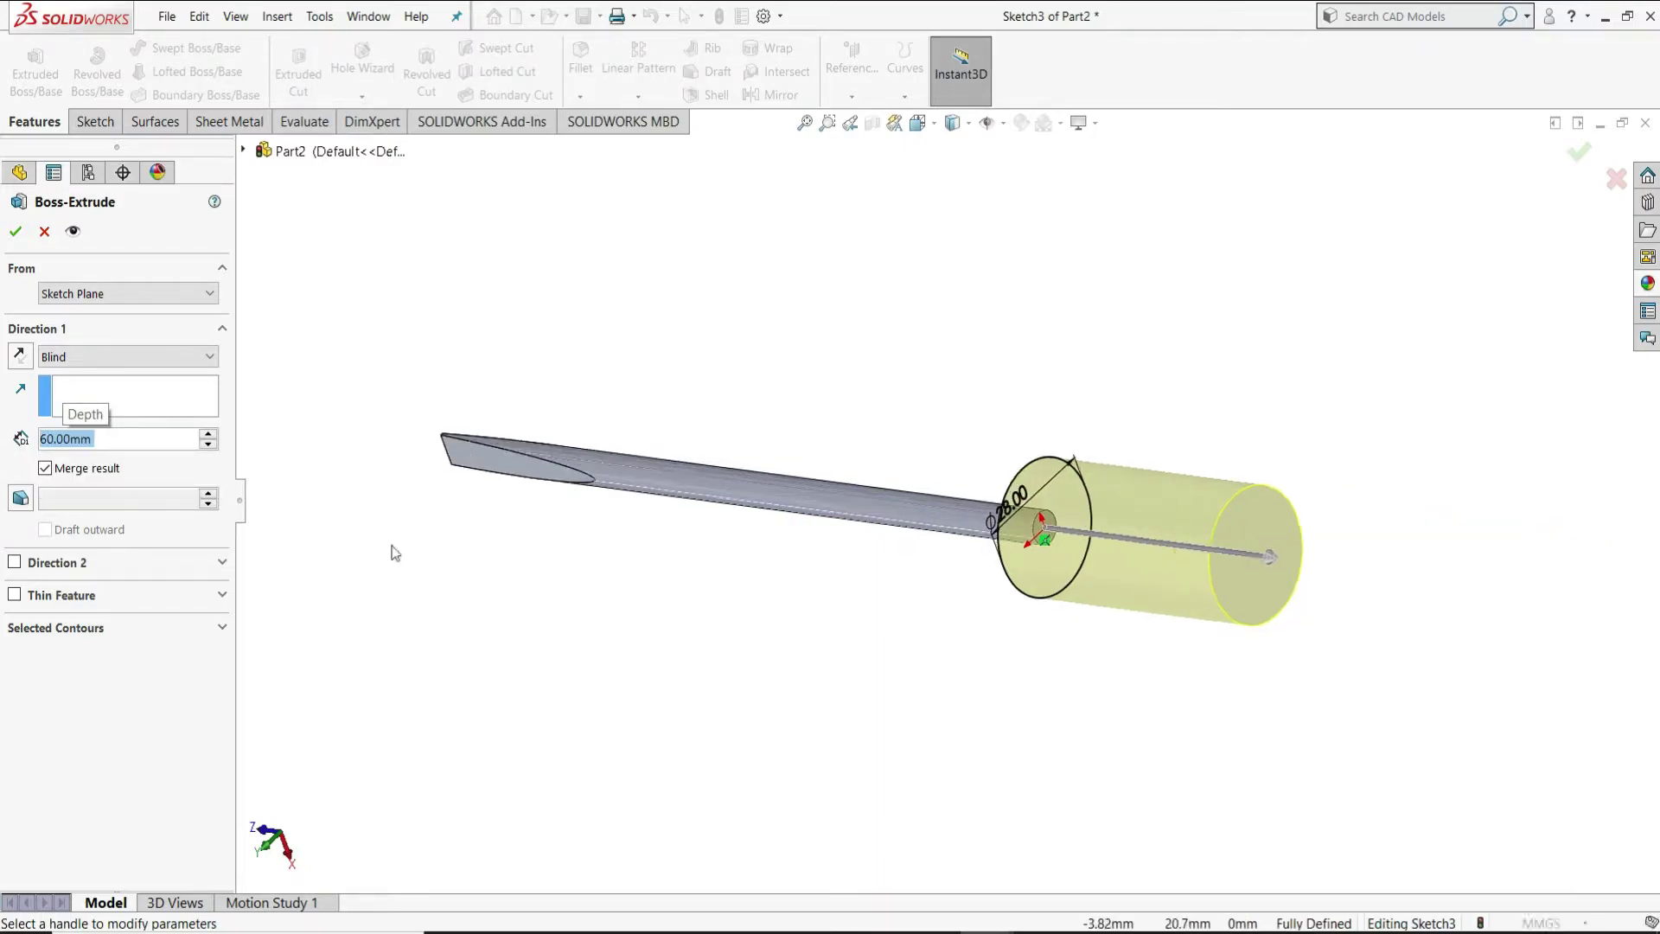
Add a second blind direction of 40 mm toward the blade and finish the handle extrusion.
{"action": "left_click", "coordinate": [15, 563]}
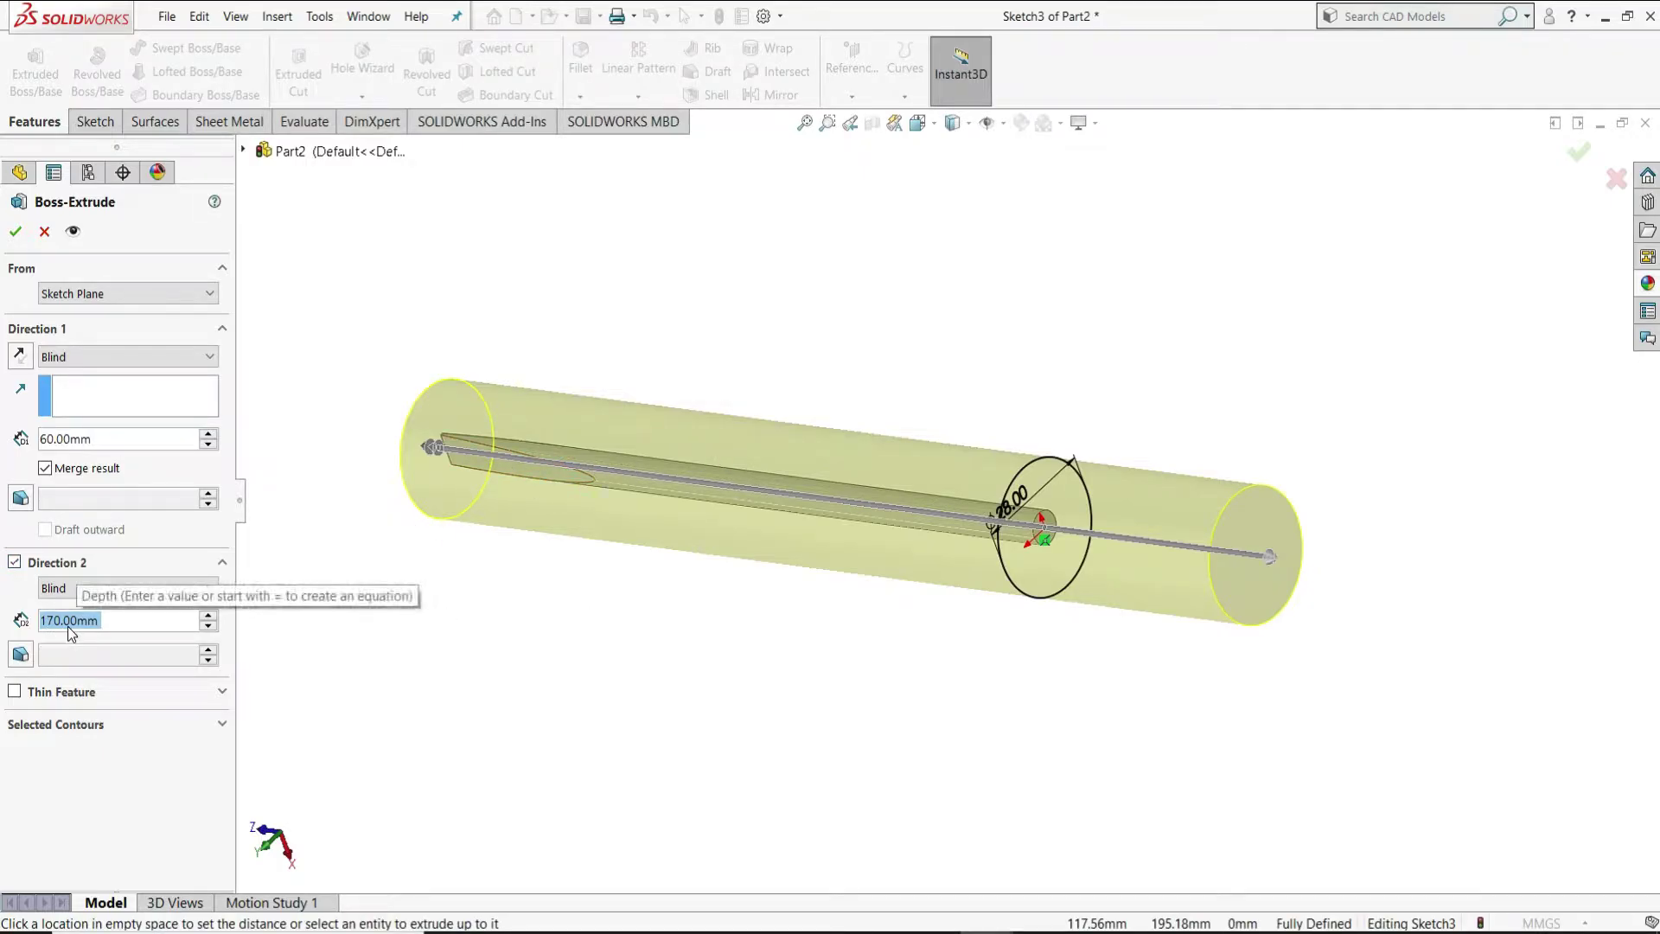
{"action": "type", "text": "40"}
{"action": "key", "text": "Return"}
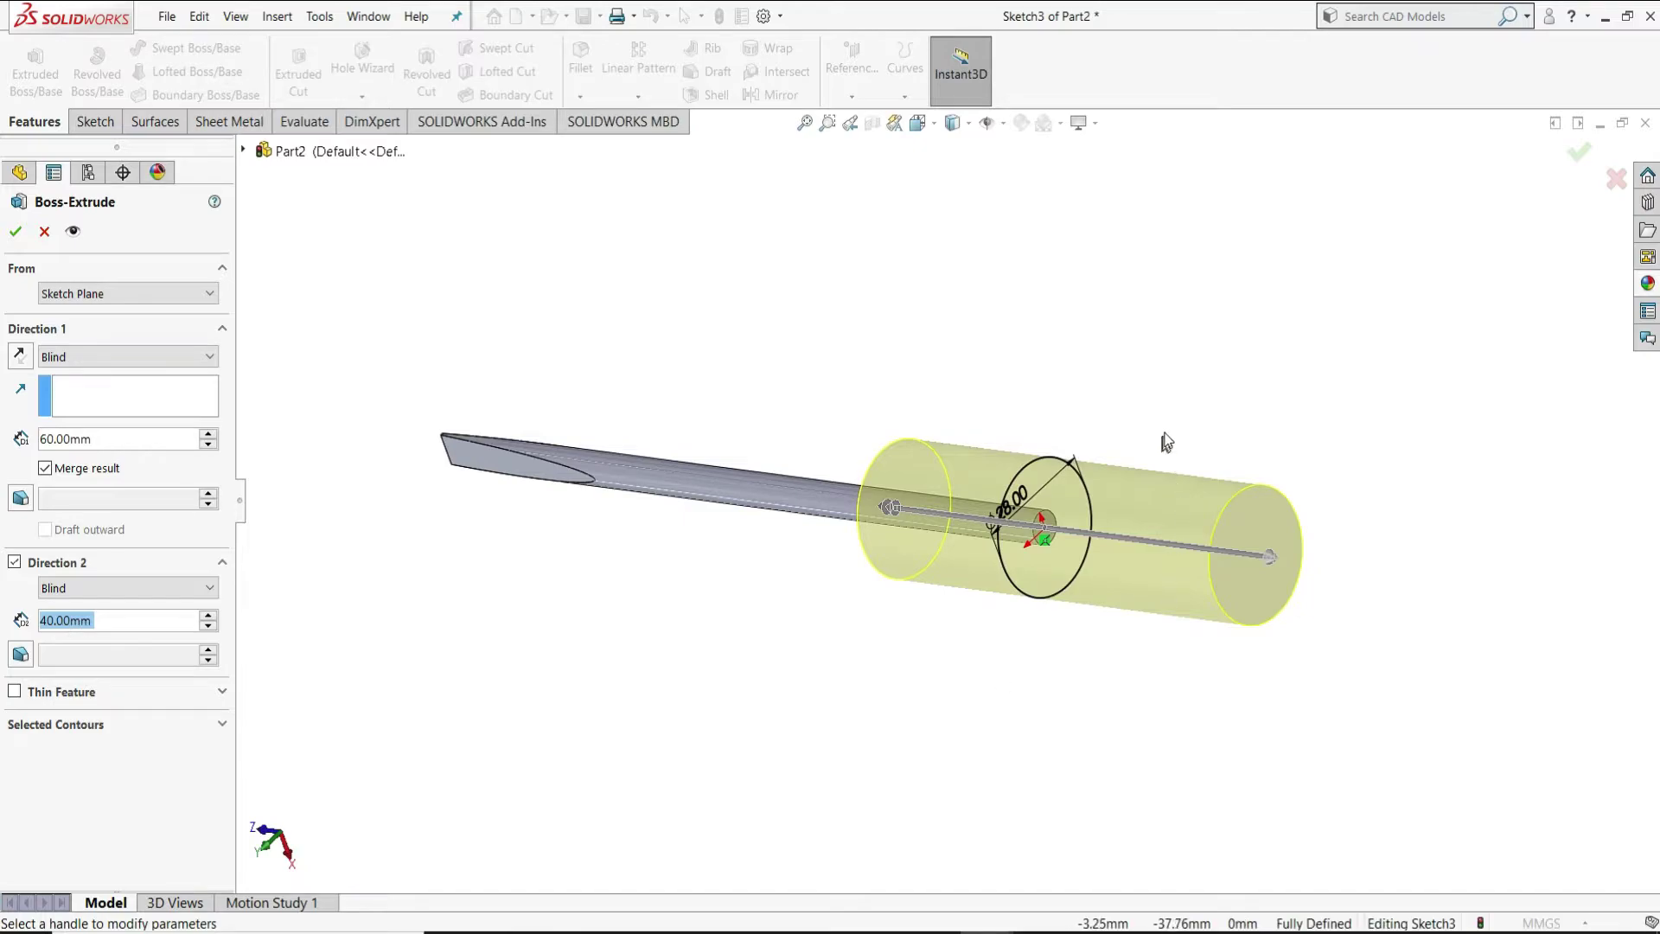
{"action": "middle_click_drag", "start_coordinate": [1268, 408], "coordinate": [1293, 447]}
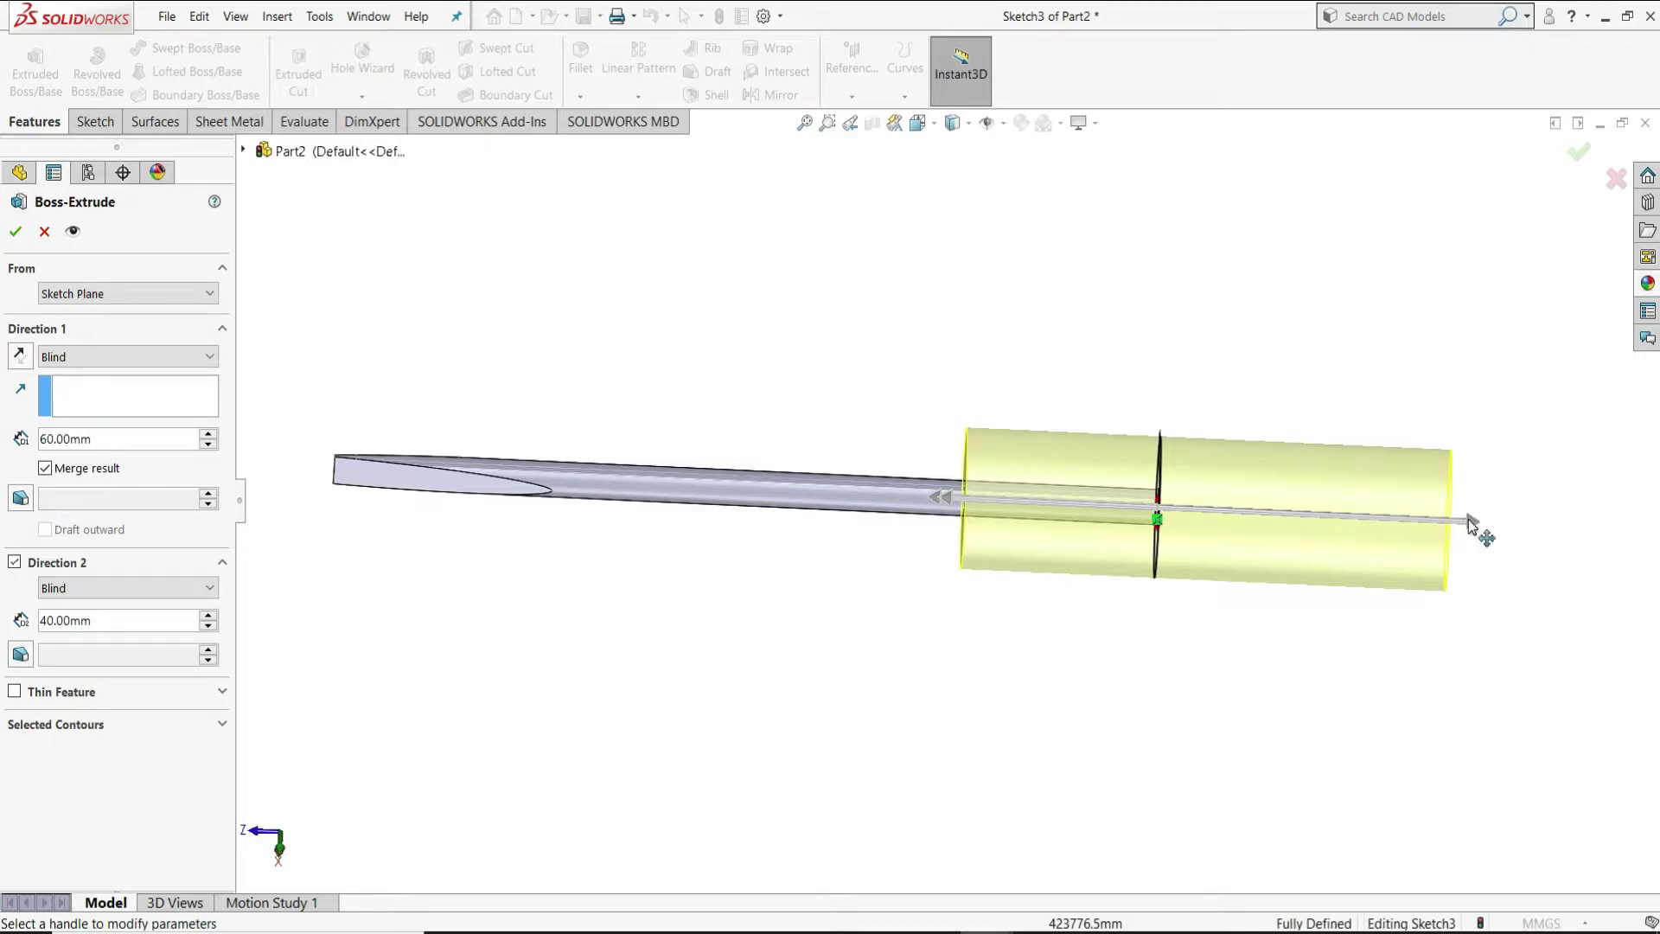
{"action": "left_click", "coordinate": [13, 233]}
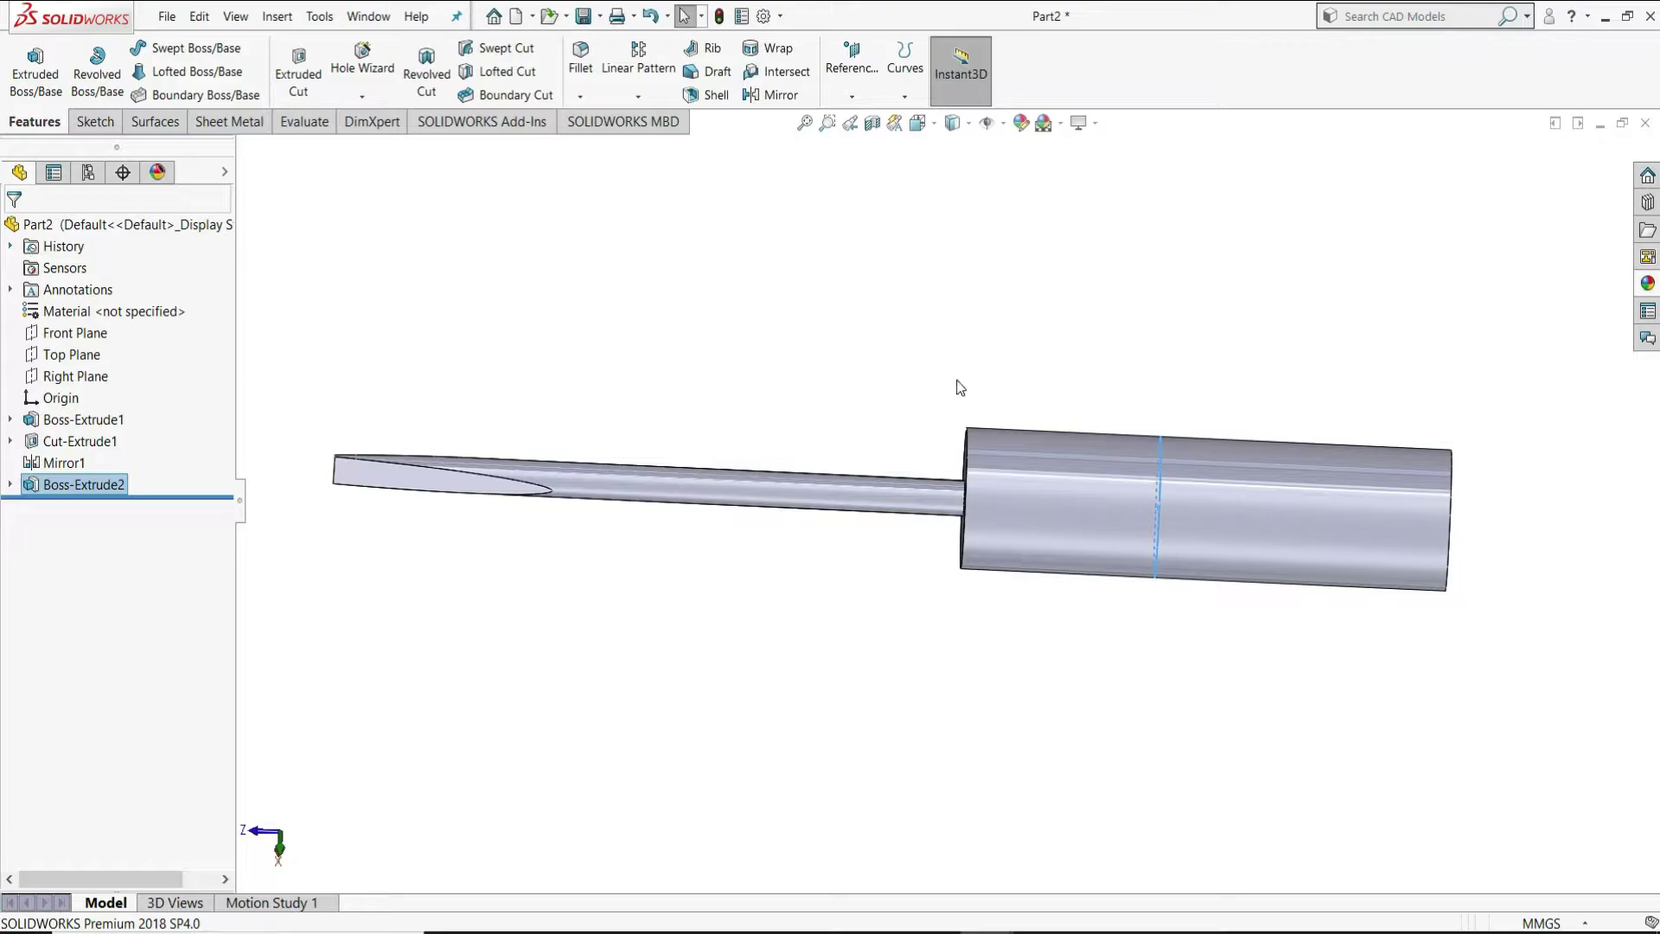
{"action": "left_click", "coordinate": [1048, 384]}
Start a new sketch on the handle's flat end face opposite the blade.
{"action": "middle_click_drag", "start_coordinate": [1474, 482], "coordinate": [1309, 492]}
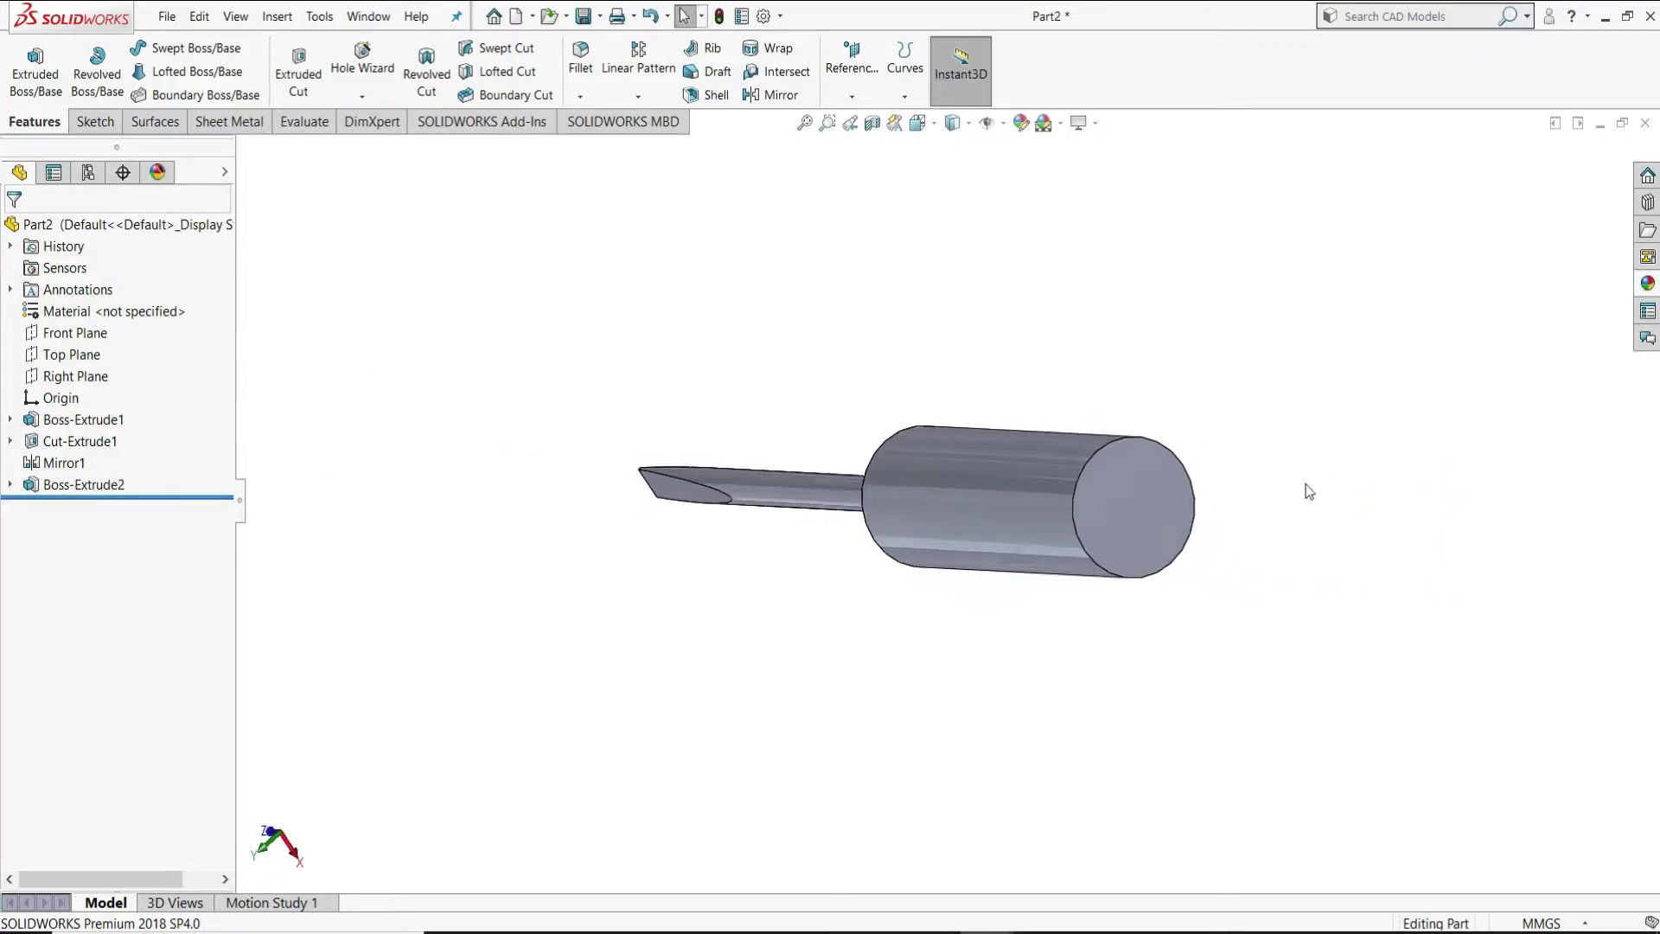
{"action": "left_click", "coordinate": [1108, 480]}
{"action": "left_click", "coordinate": [1184, 425]}
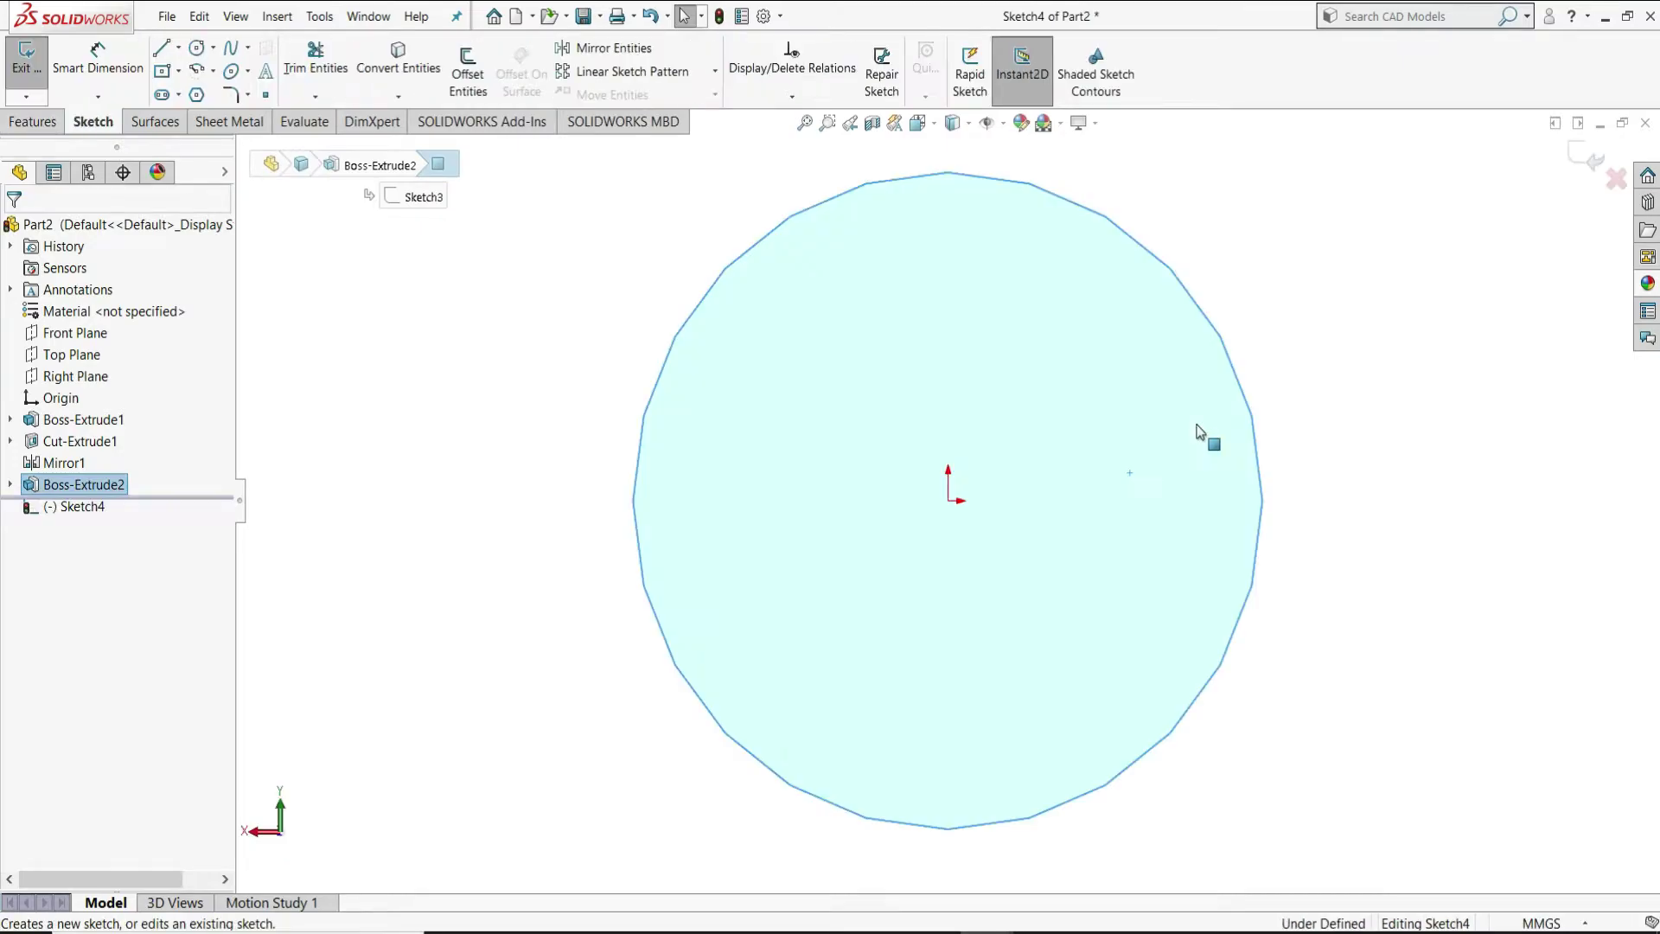
Sketch a circle with a radius of about 2.1 mm centered on the handle's circular edge, level with the origin.
{"action": "left_click", "coordinate": [195, 50]}
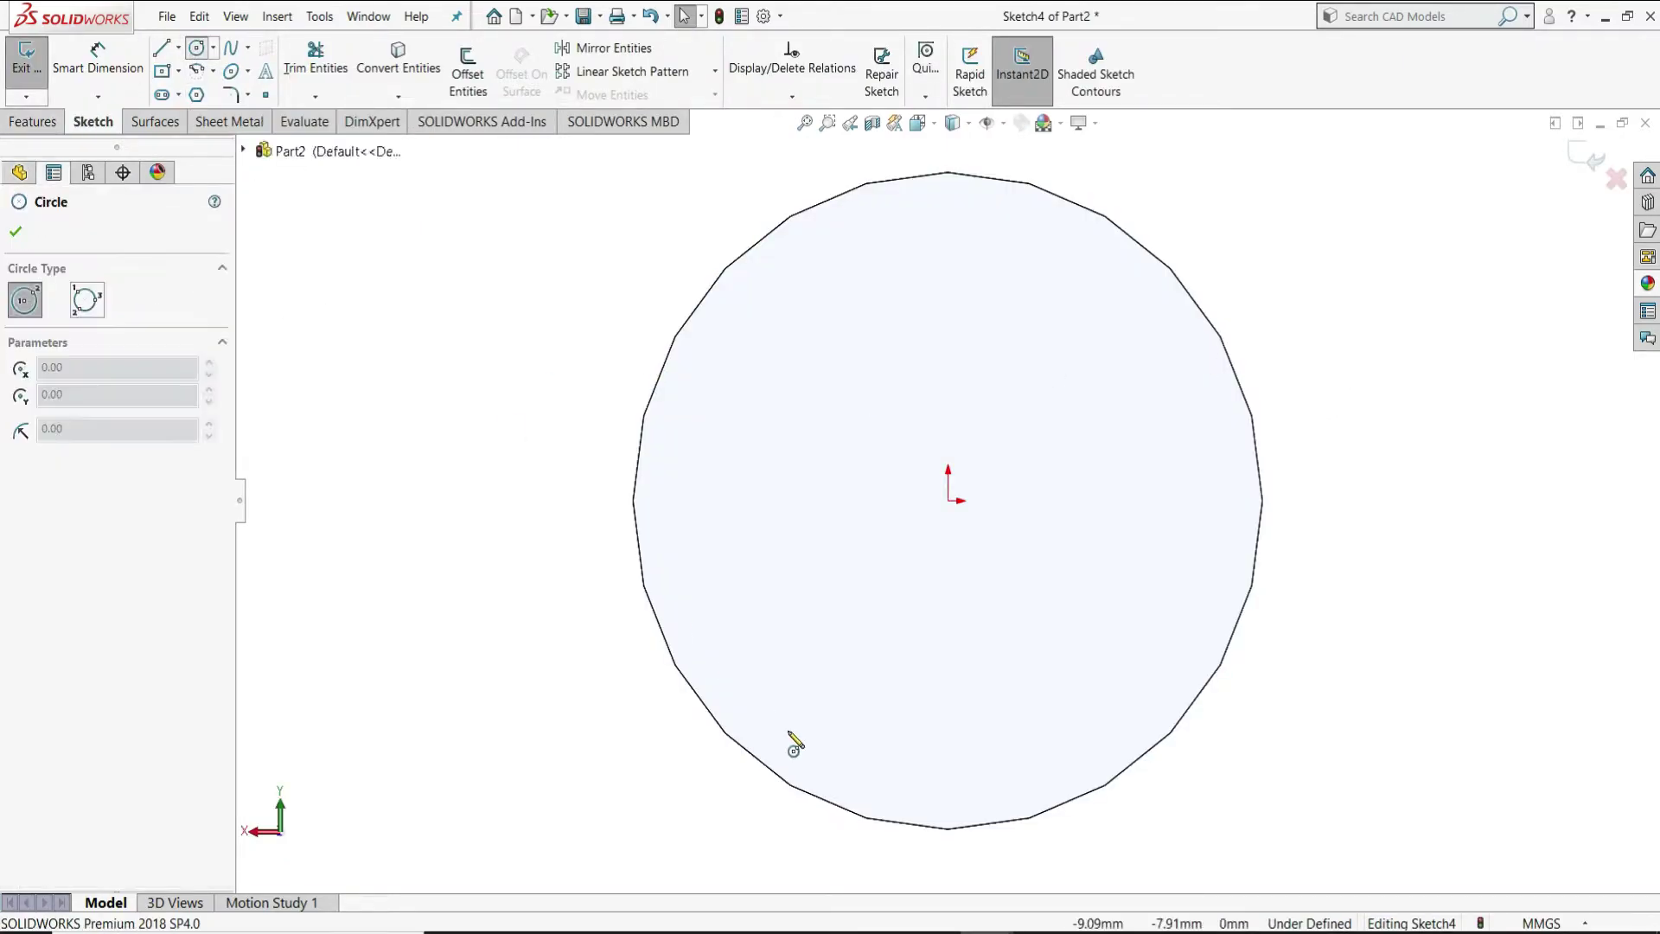
{"action": "left_click", "coordinate": [636, 501]}
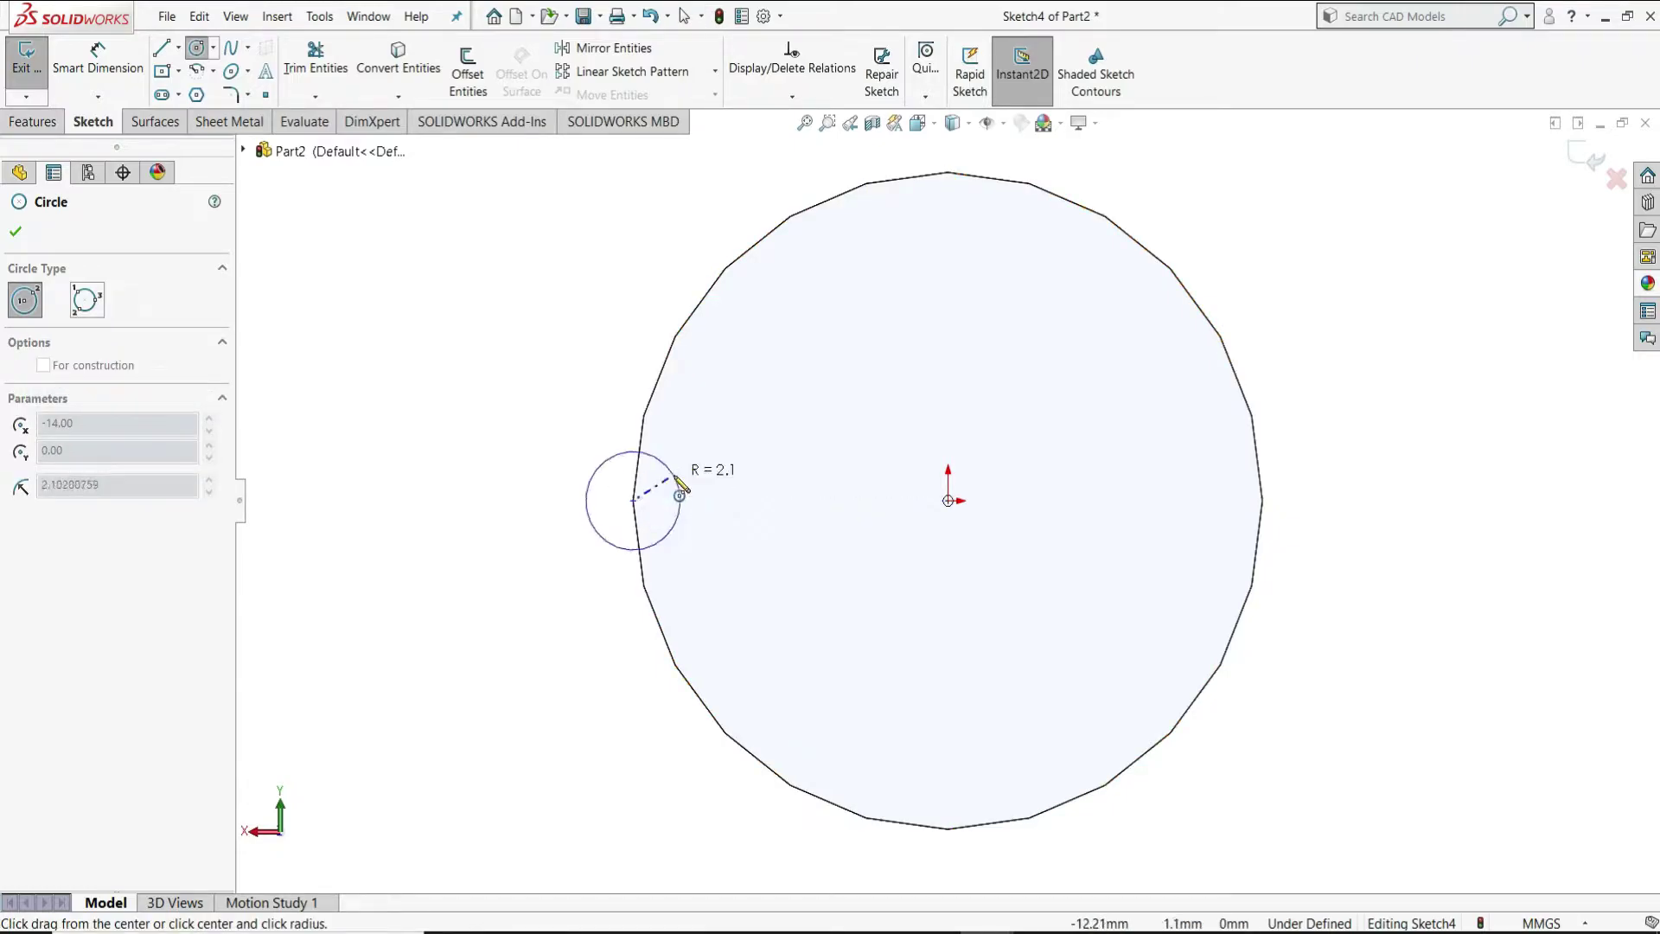
{"action": "left_click", "coordinate": [679, 493]}
{"action": "right_click", "coordinate": [676, 477]}
{"action": "left_click", "coordinate": [708, 490]}
{"action": "left_click", "coordinate": [378, 258]}
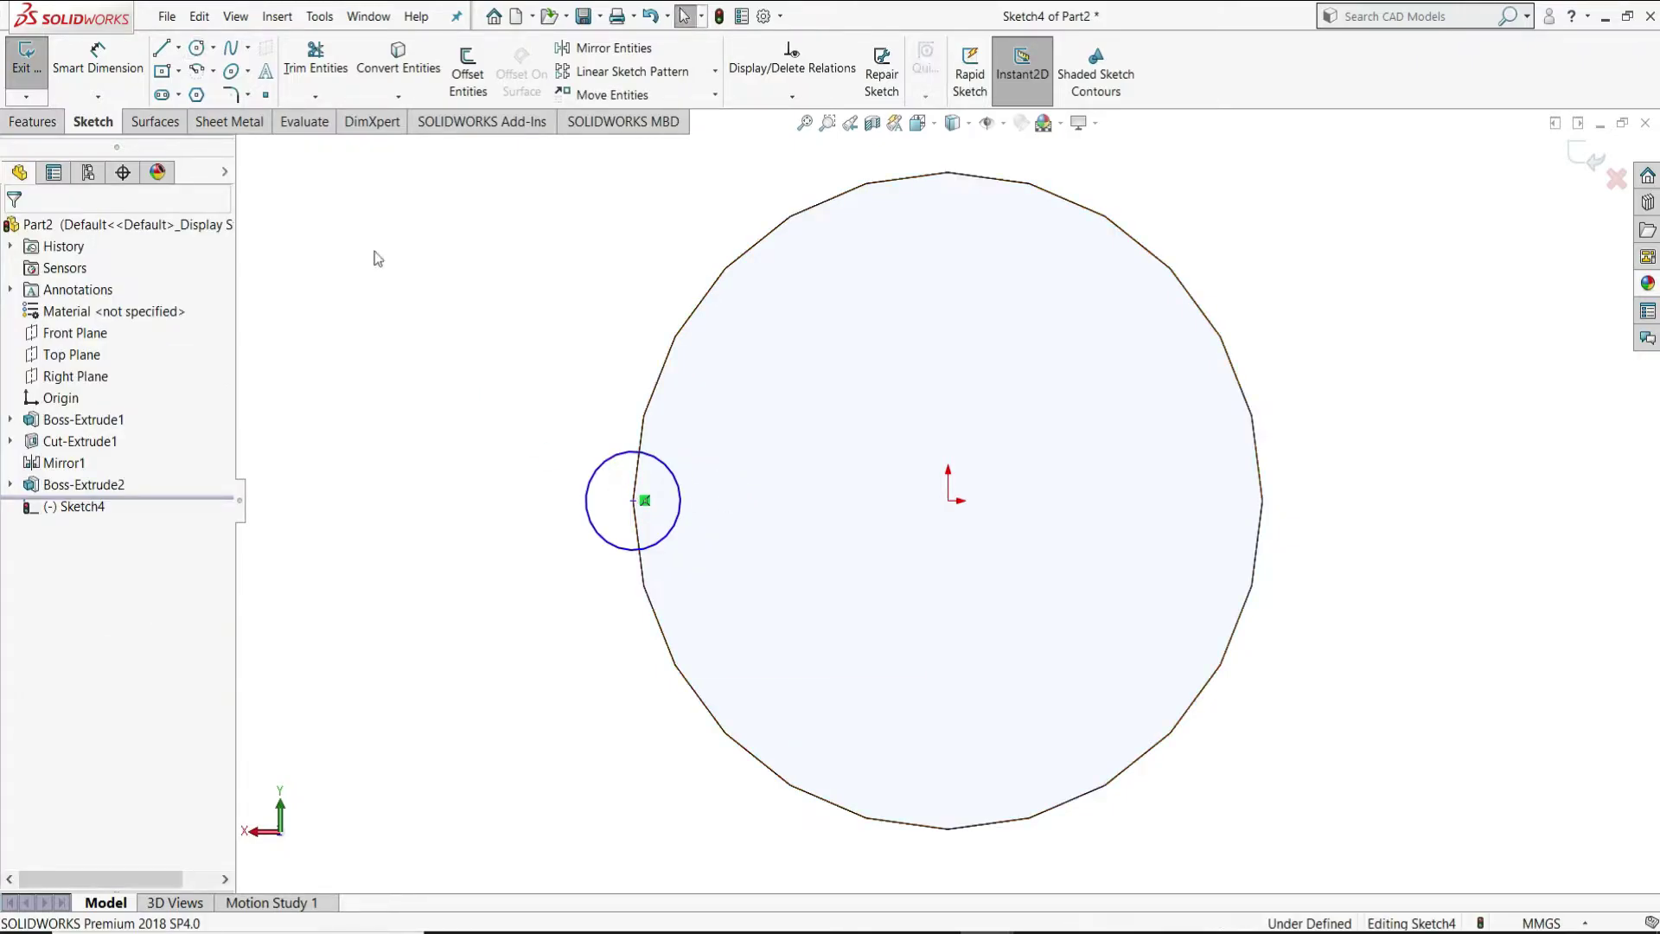
Dimension the small edge circle's diameter and set it to 6 mm.
{"action": "left_click", "coordinate": [98, 59]}
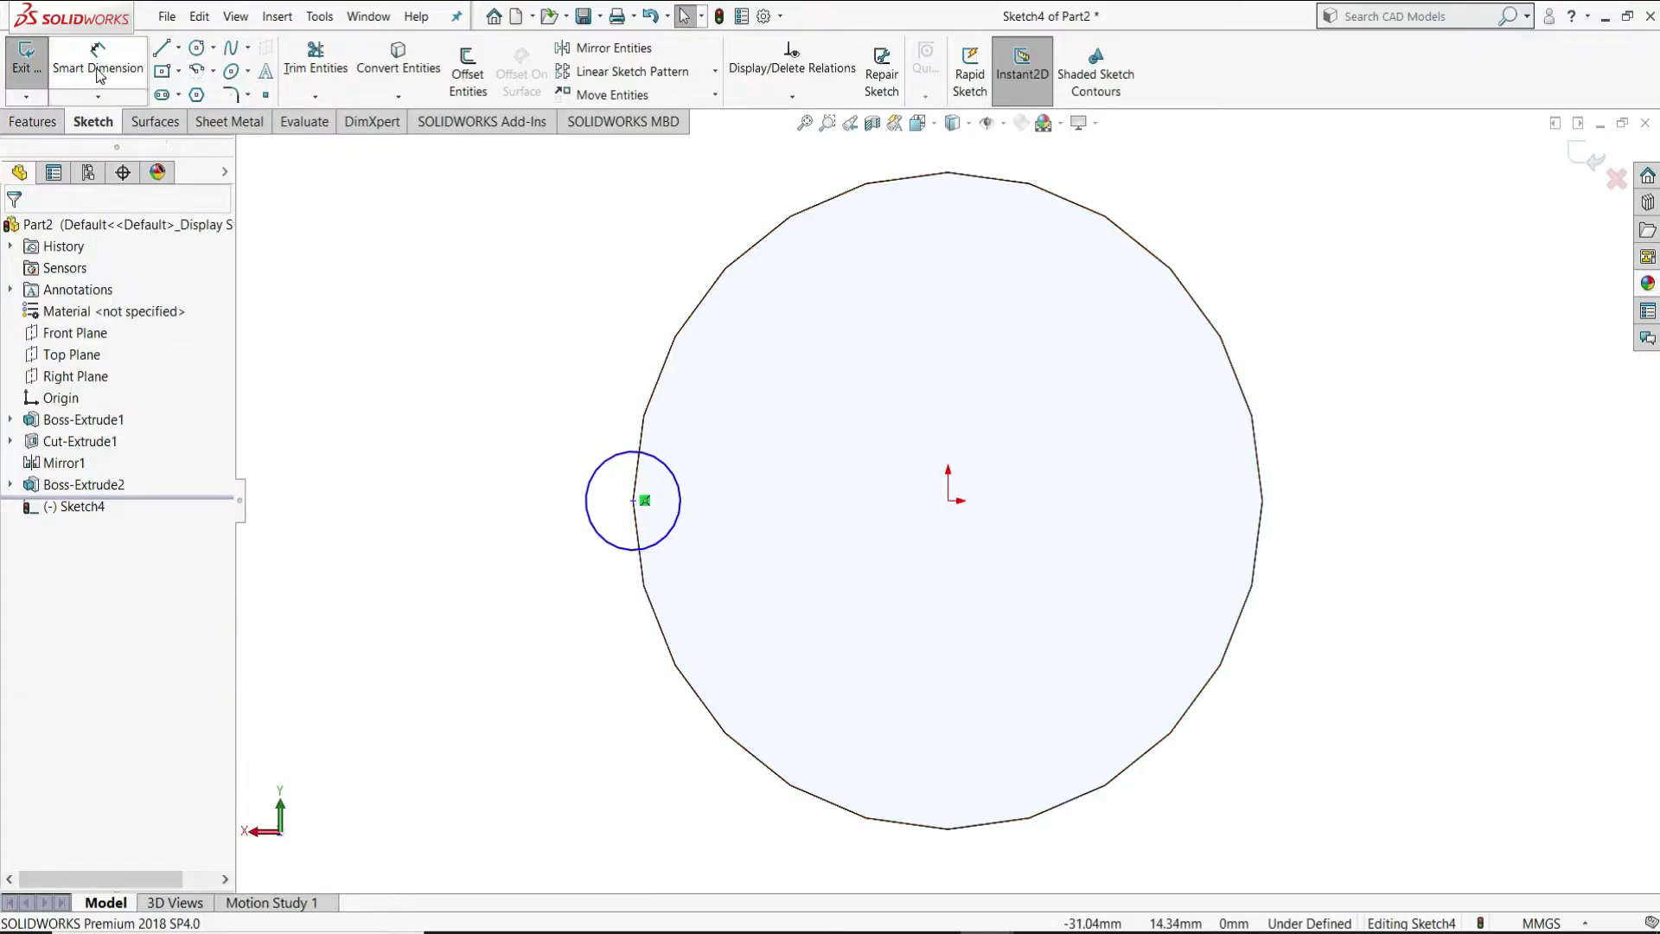
{"action": "left_click", "coordinate": [673, 473]}
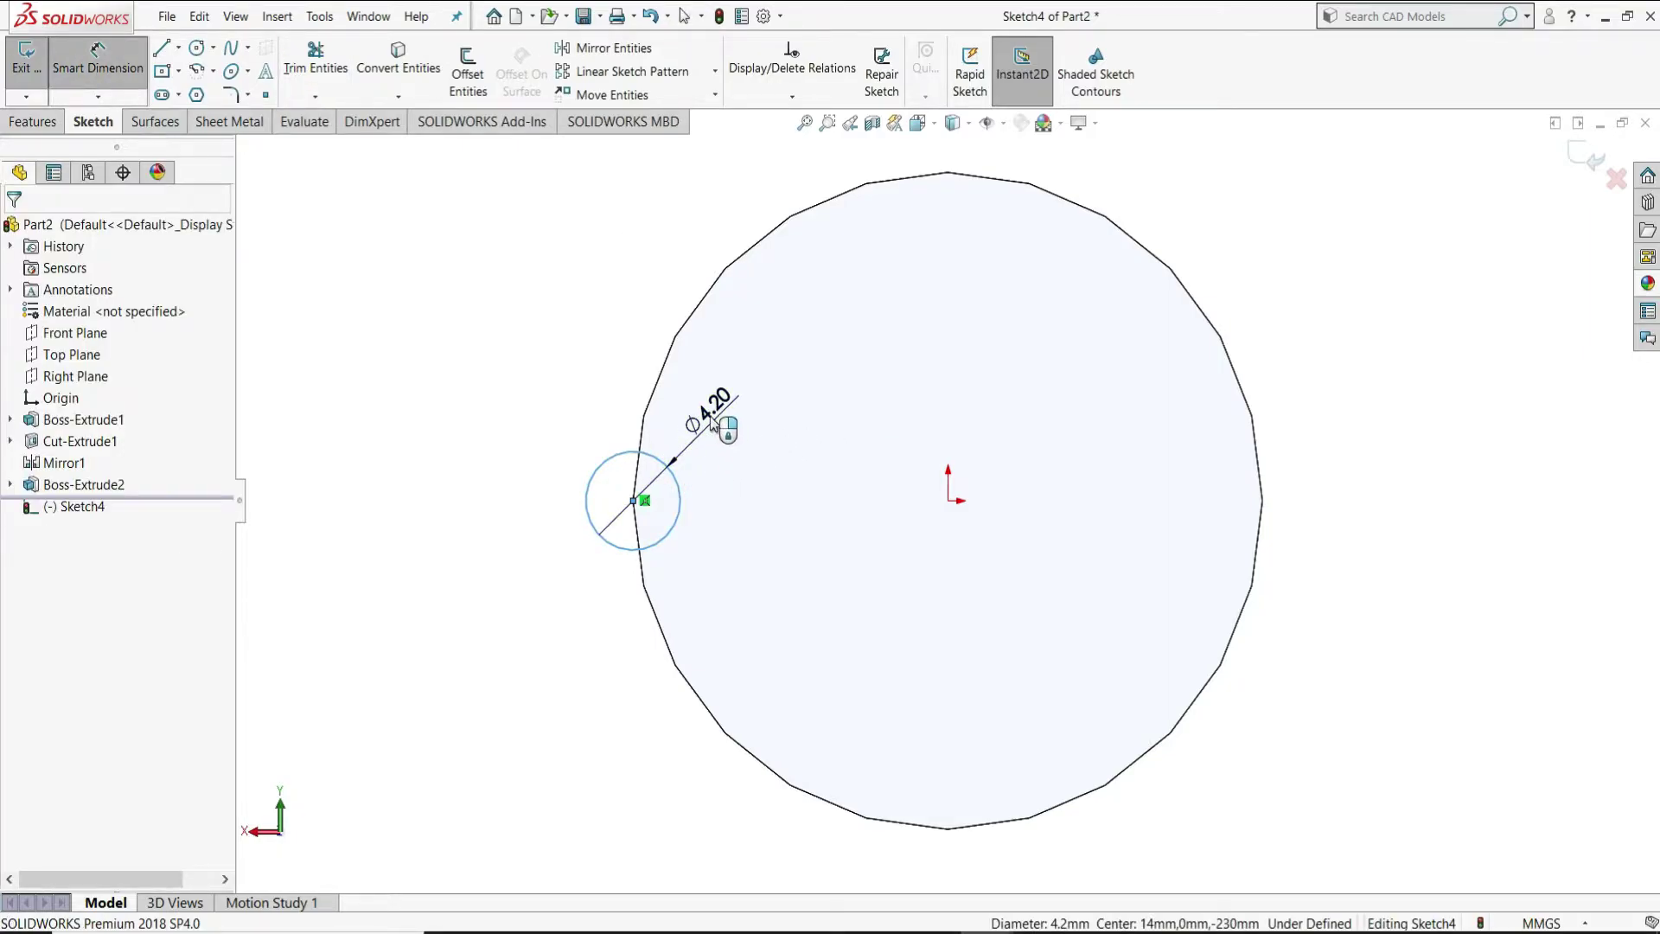
{"action": "left_click", "coordinate": [711, 422]}
{"action": "type", "text": "6"}
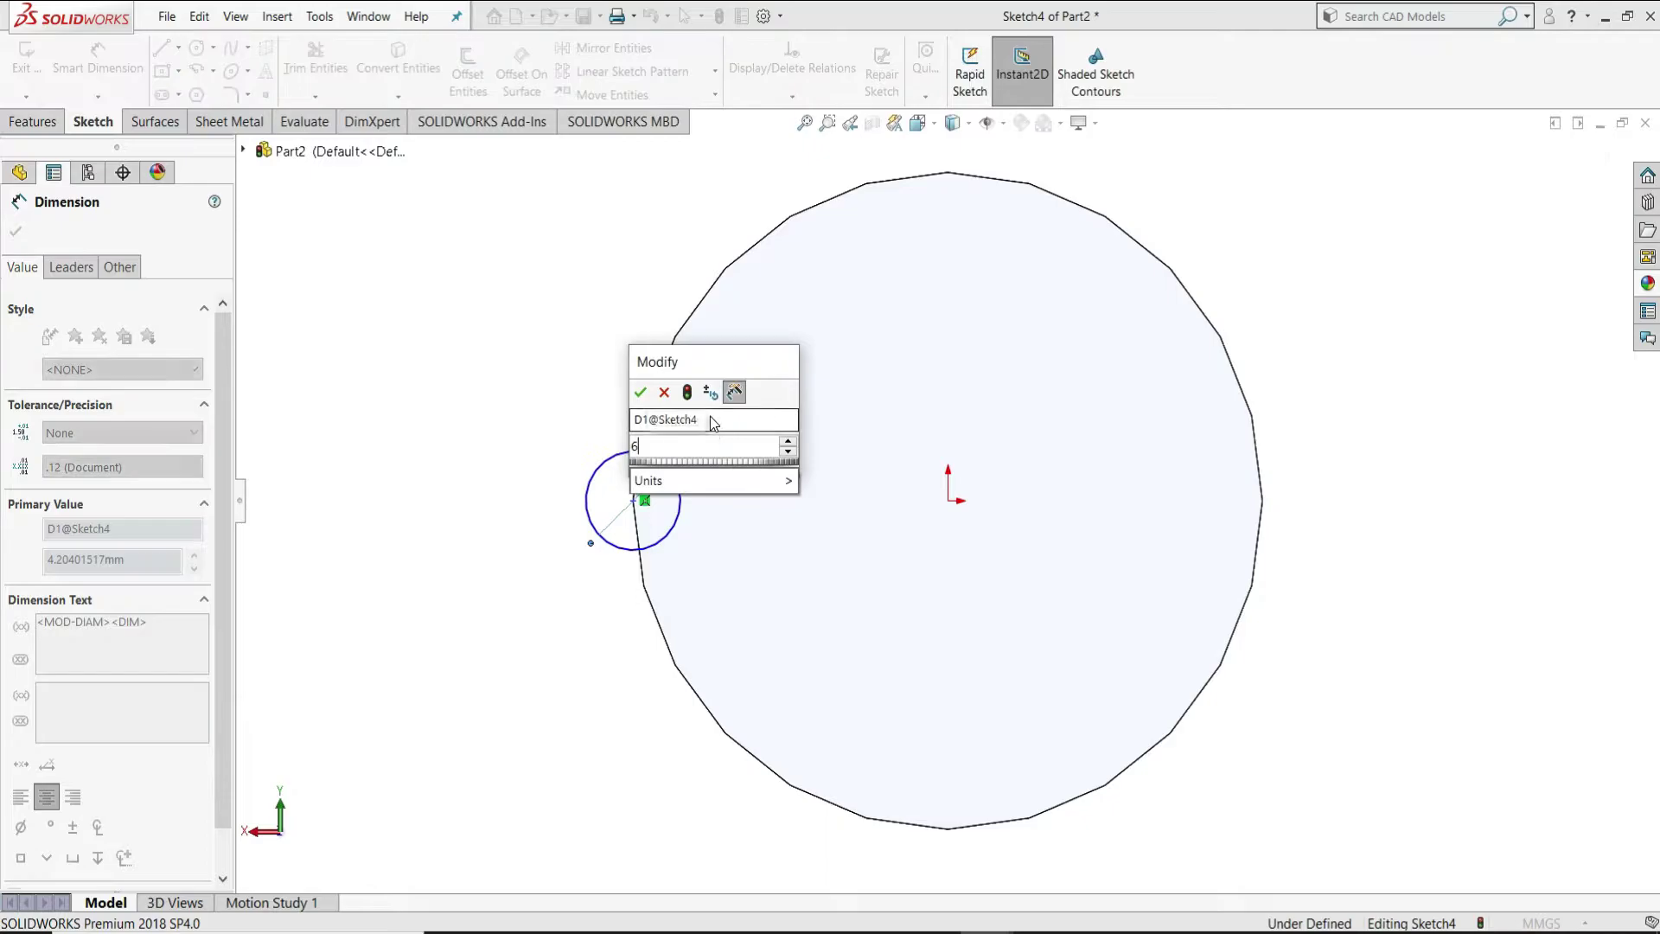
{"action": "key", "text": "Return"}
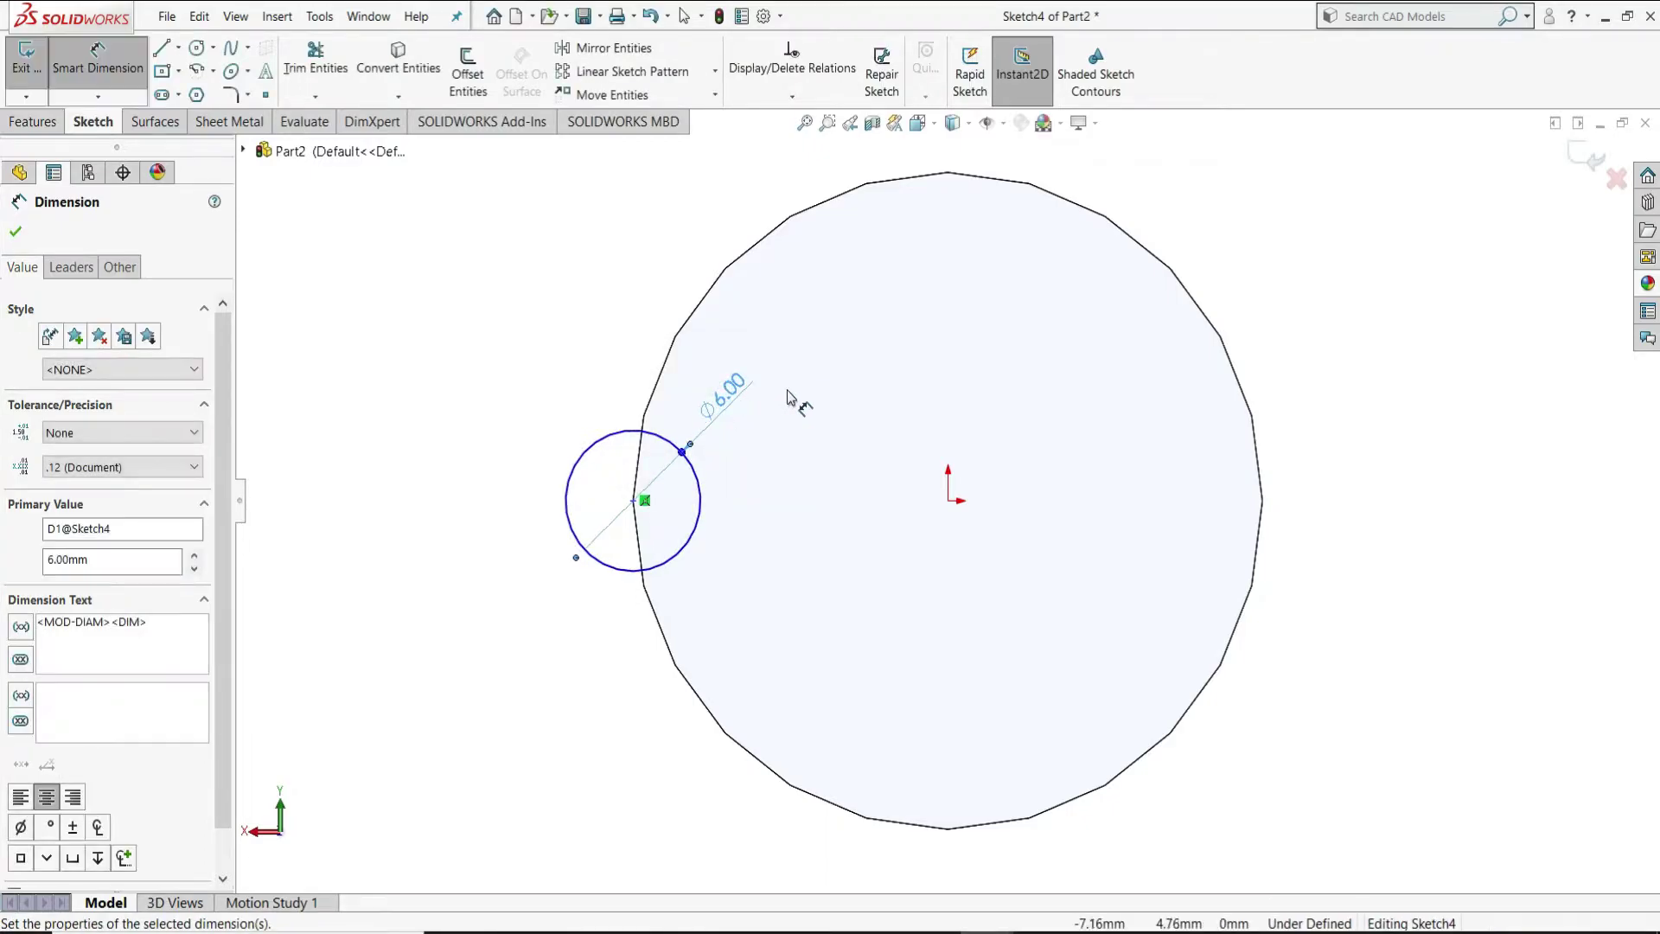
{"action": "right_click", "coordinate": [471, 298]}
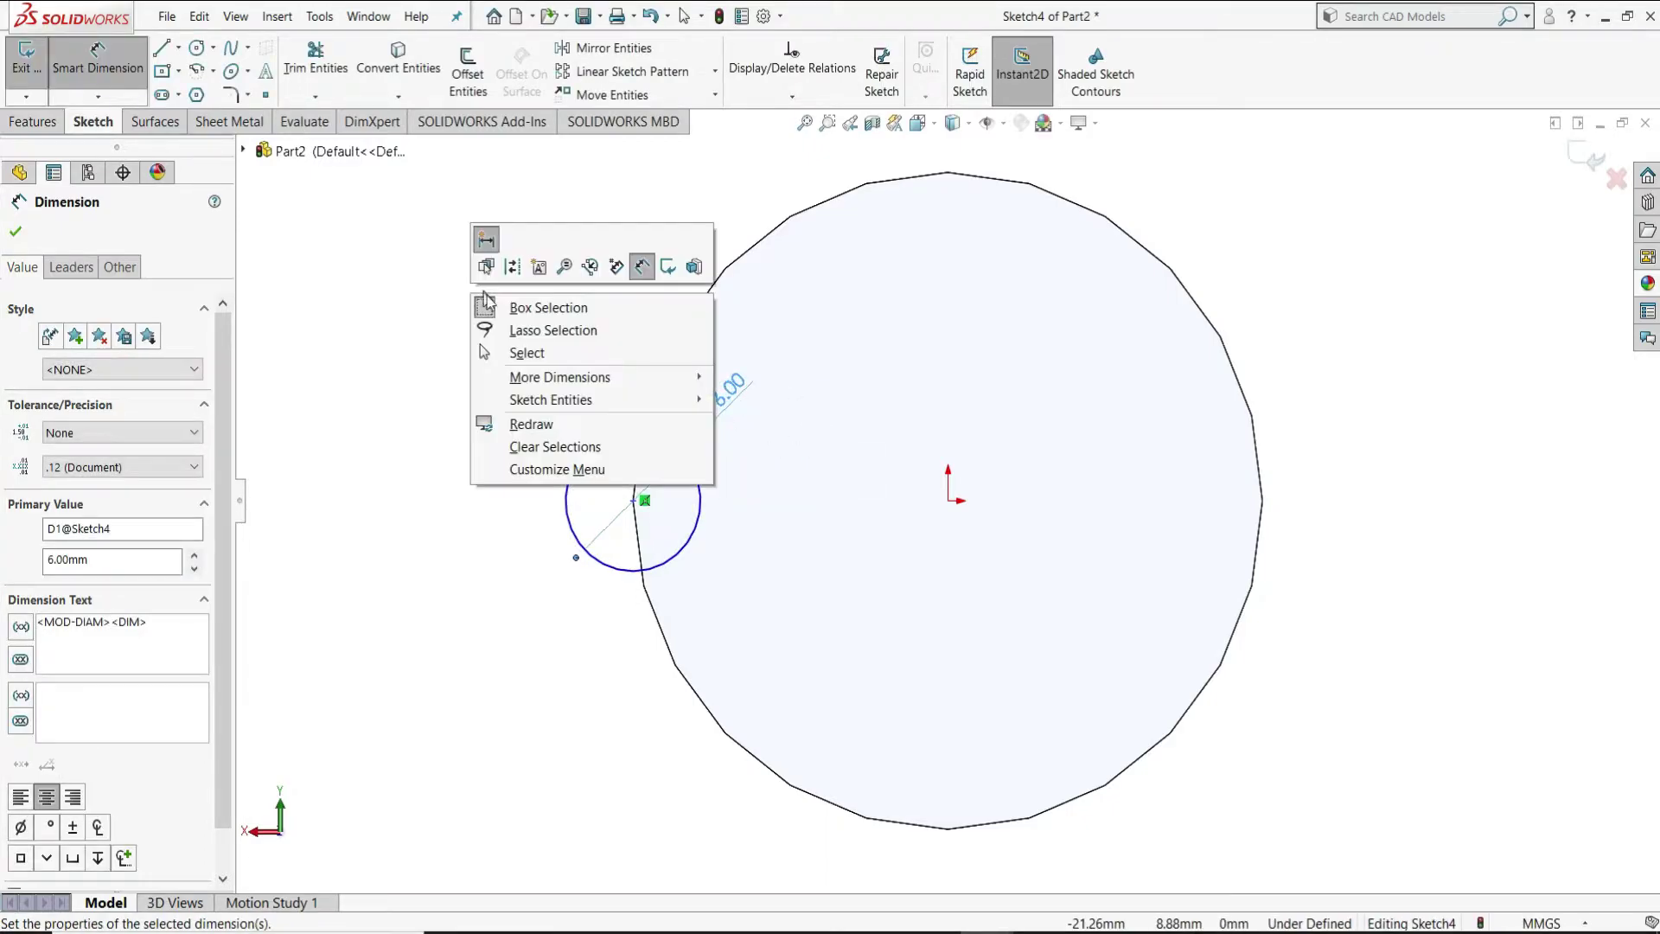
{"action": "left_click", "coordinate": [527, 352]}
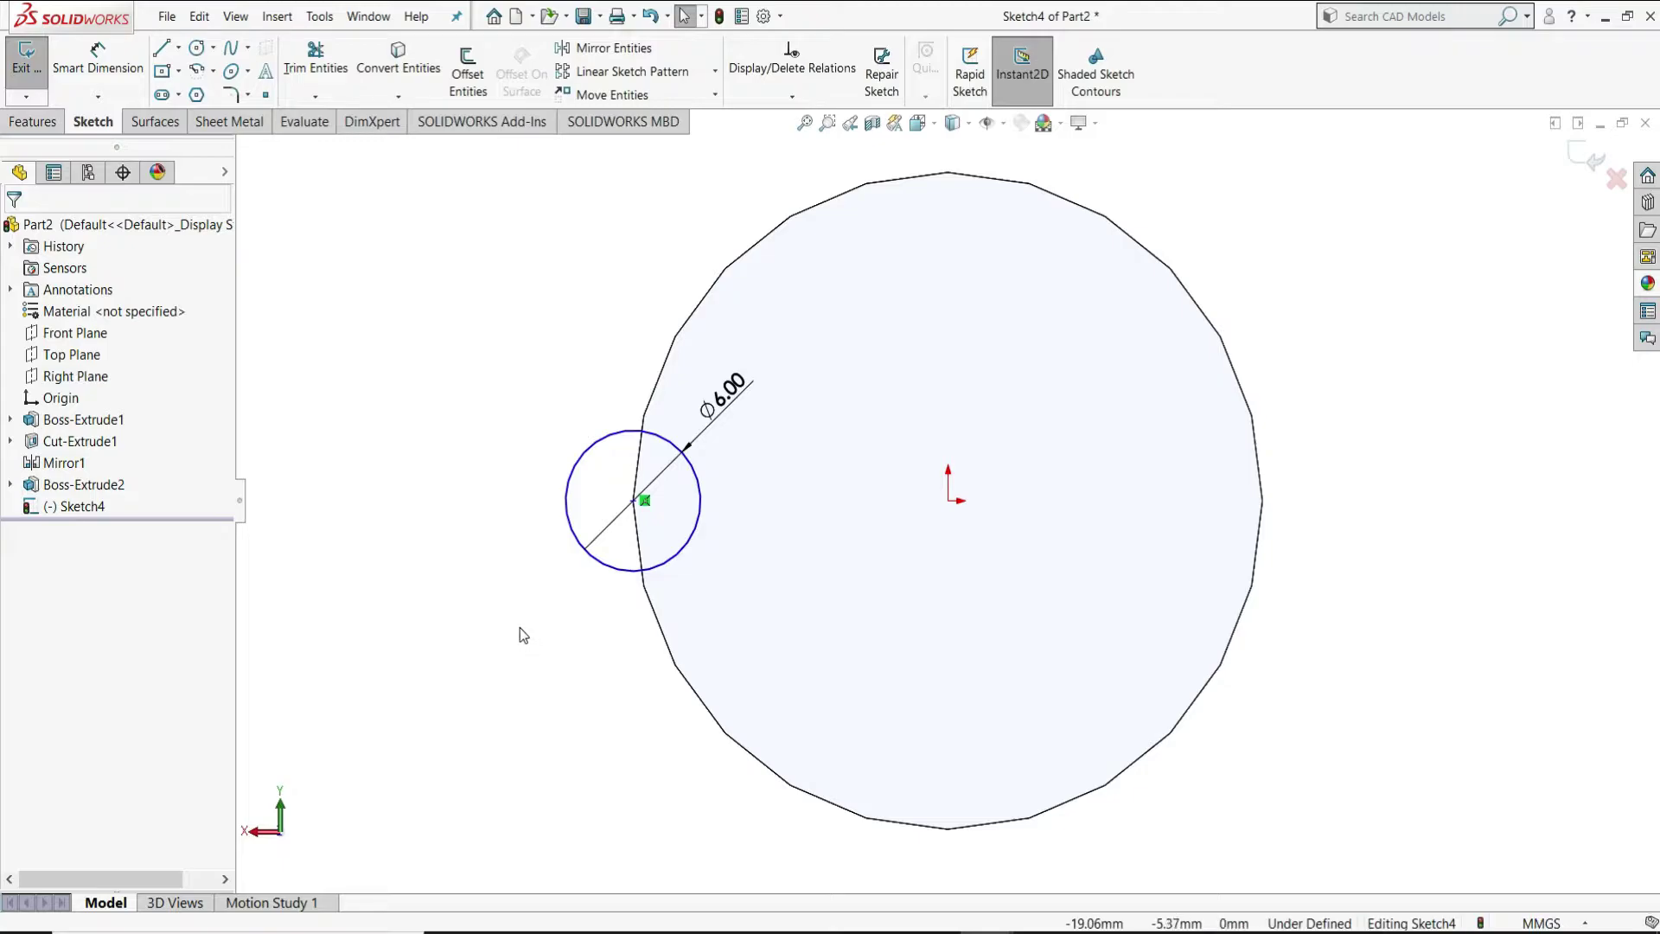
Add a horizontal relation between the small circle's center and the origin.
{"action": "left_click", "coordinate": [633, 501]}
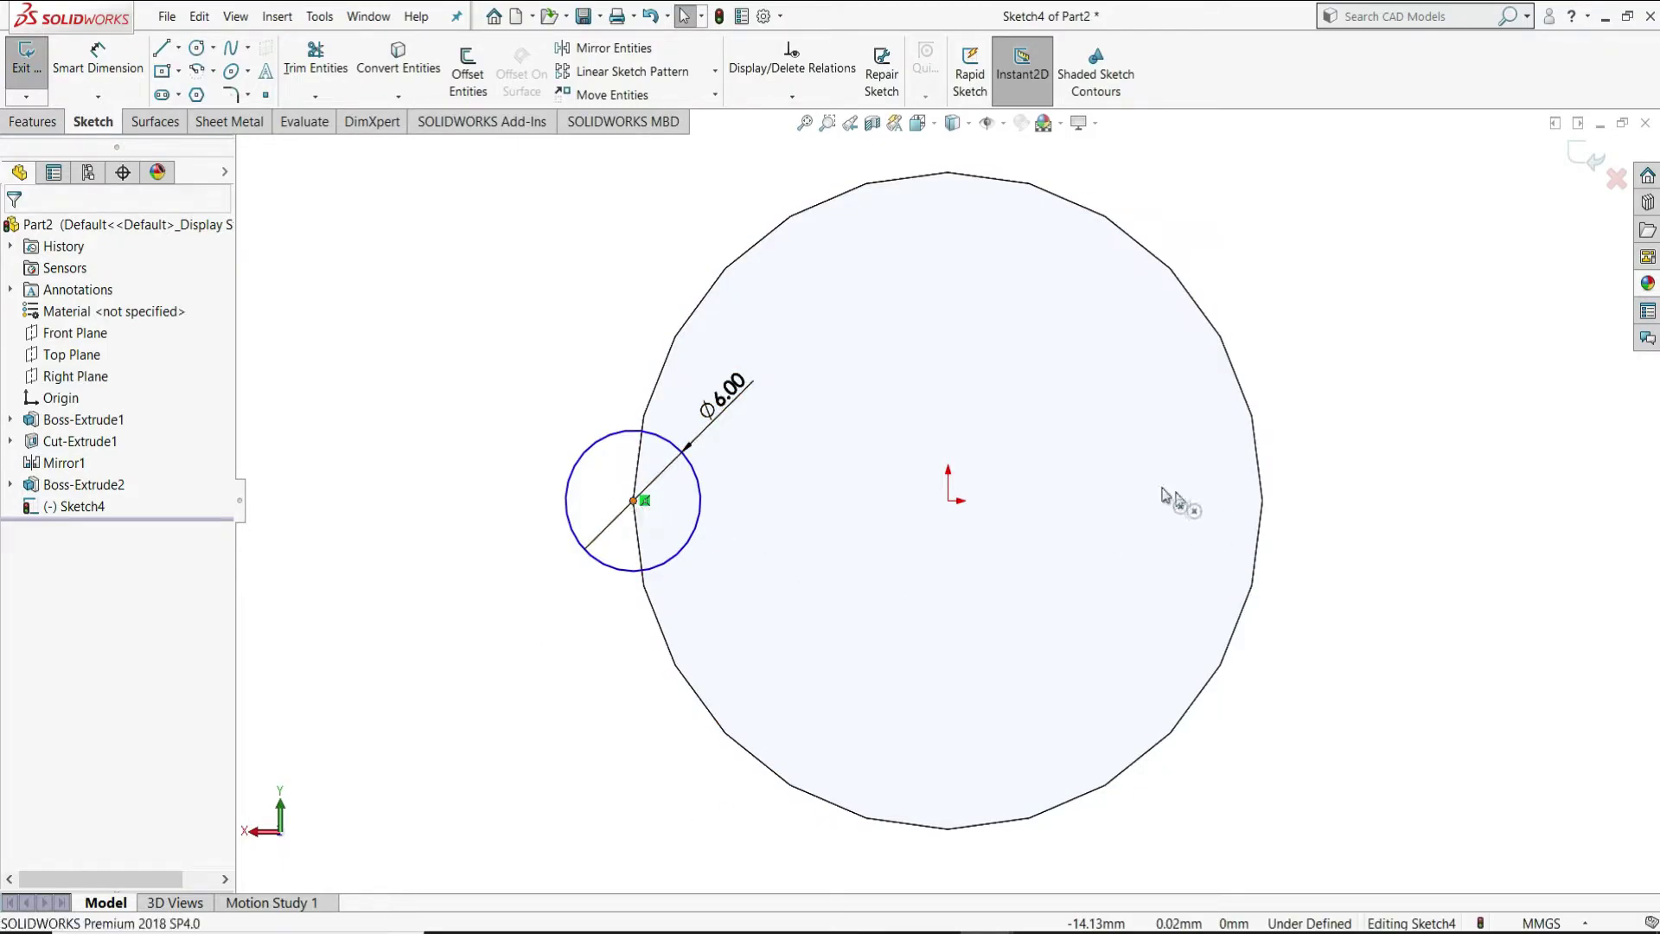
{"action": "left_click", "coordinate": [948, 502], "text": "ctrl"}
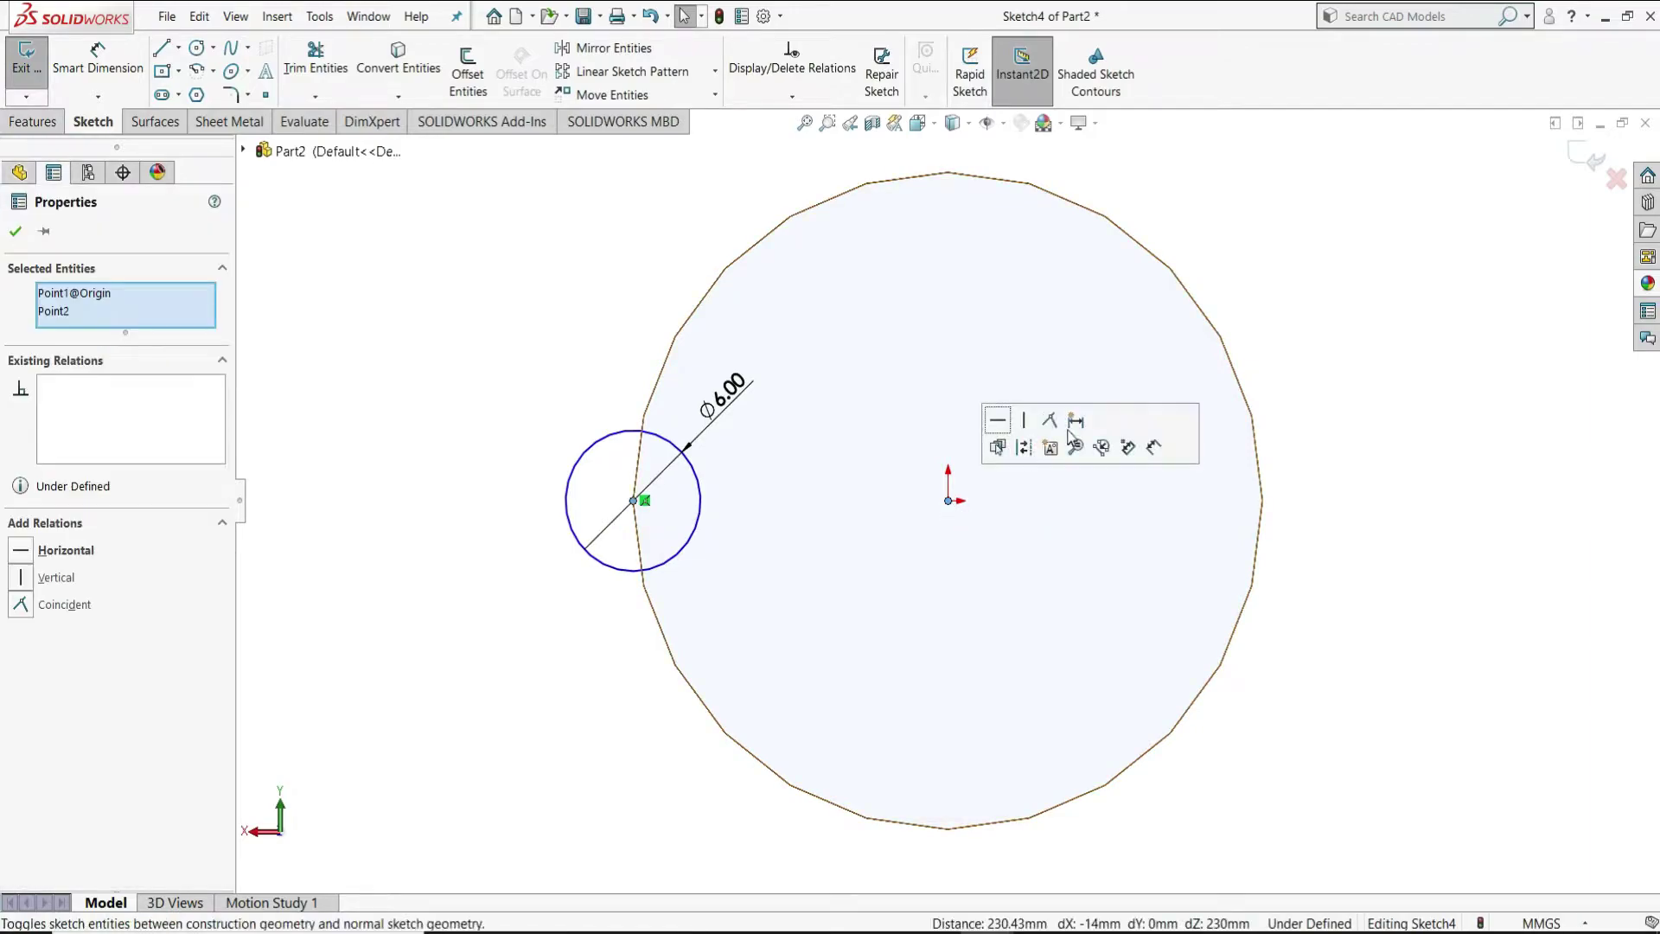
{"action": "left_click", "coordinate": [999, 437]}
{"action": "left_click", "coordinate": [1310, 345]}
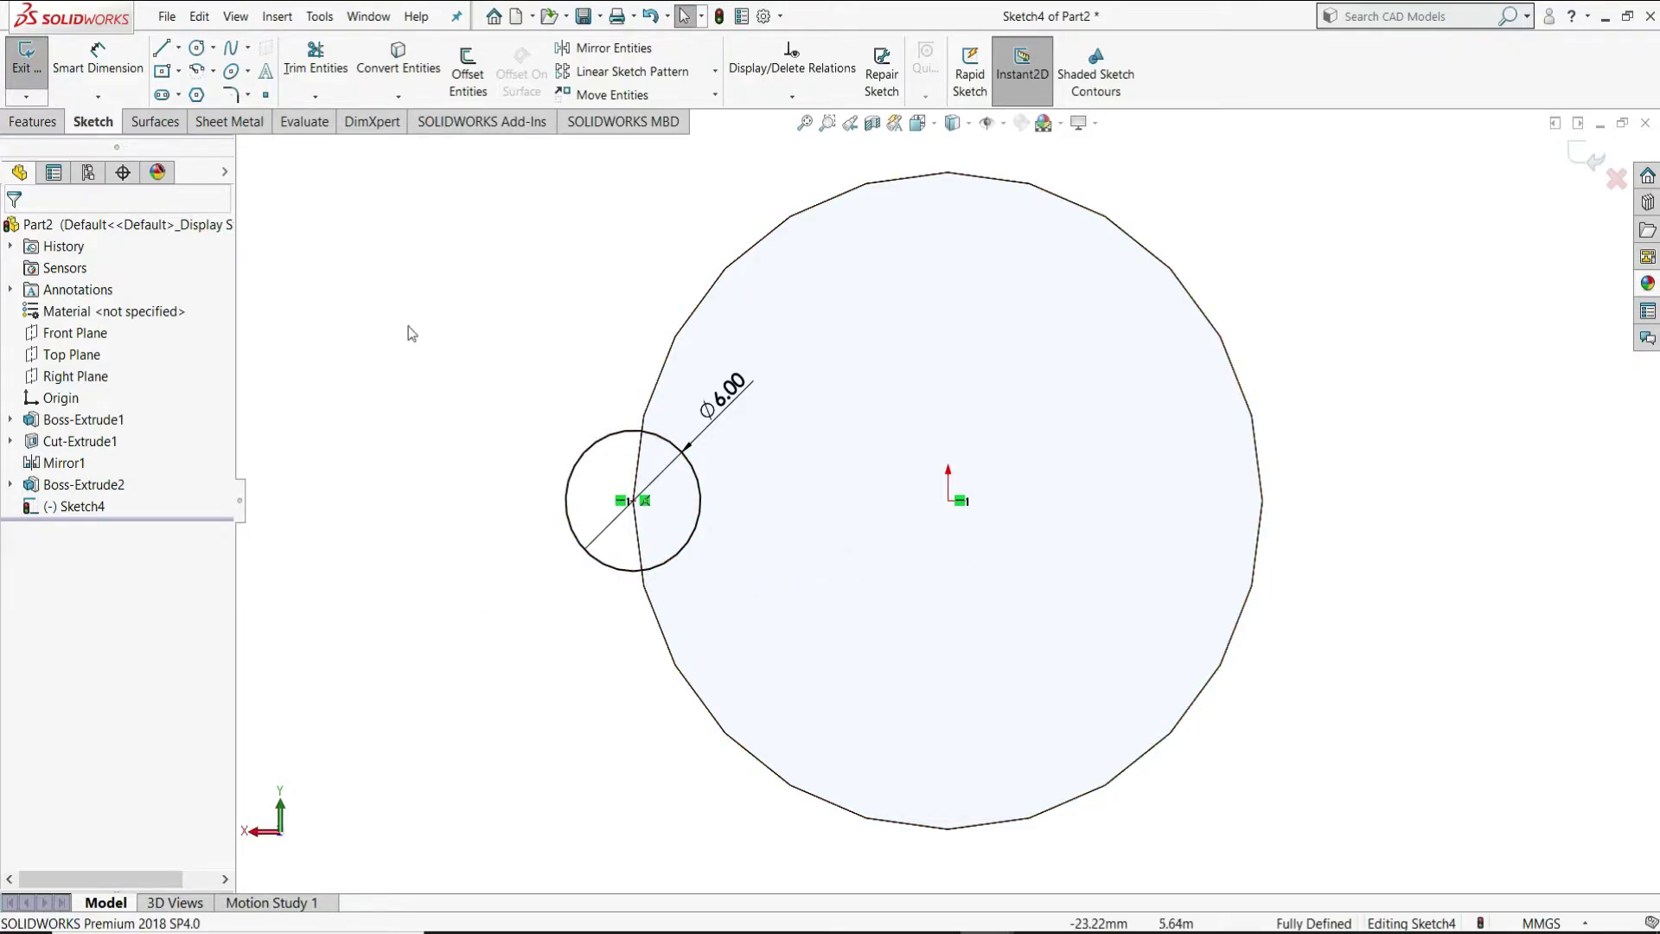
Cut-extrude the 6 mm circle along the handle to a blind depth of 75 mm to form a grip groove.
{"action": "left_click", "coordinate": [27, 124]}
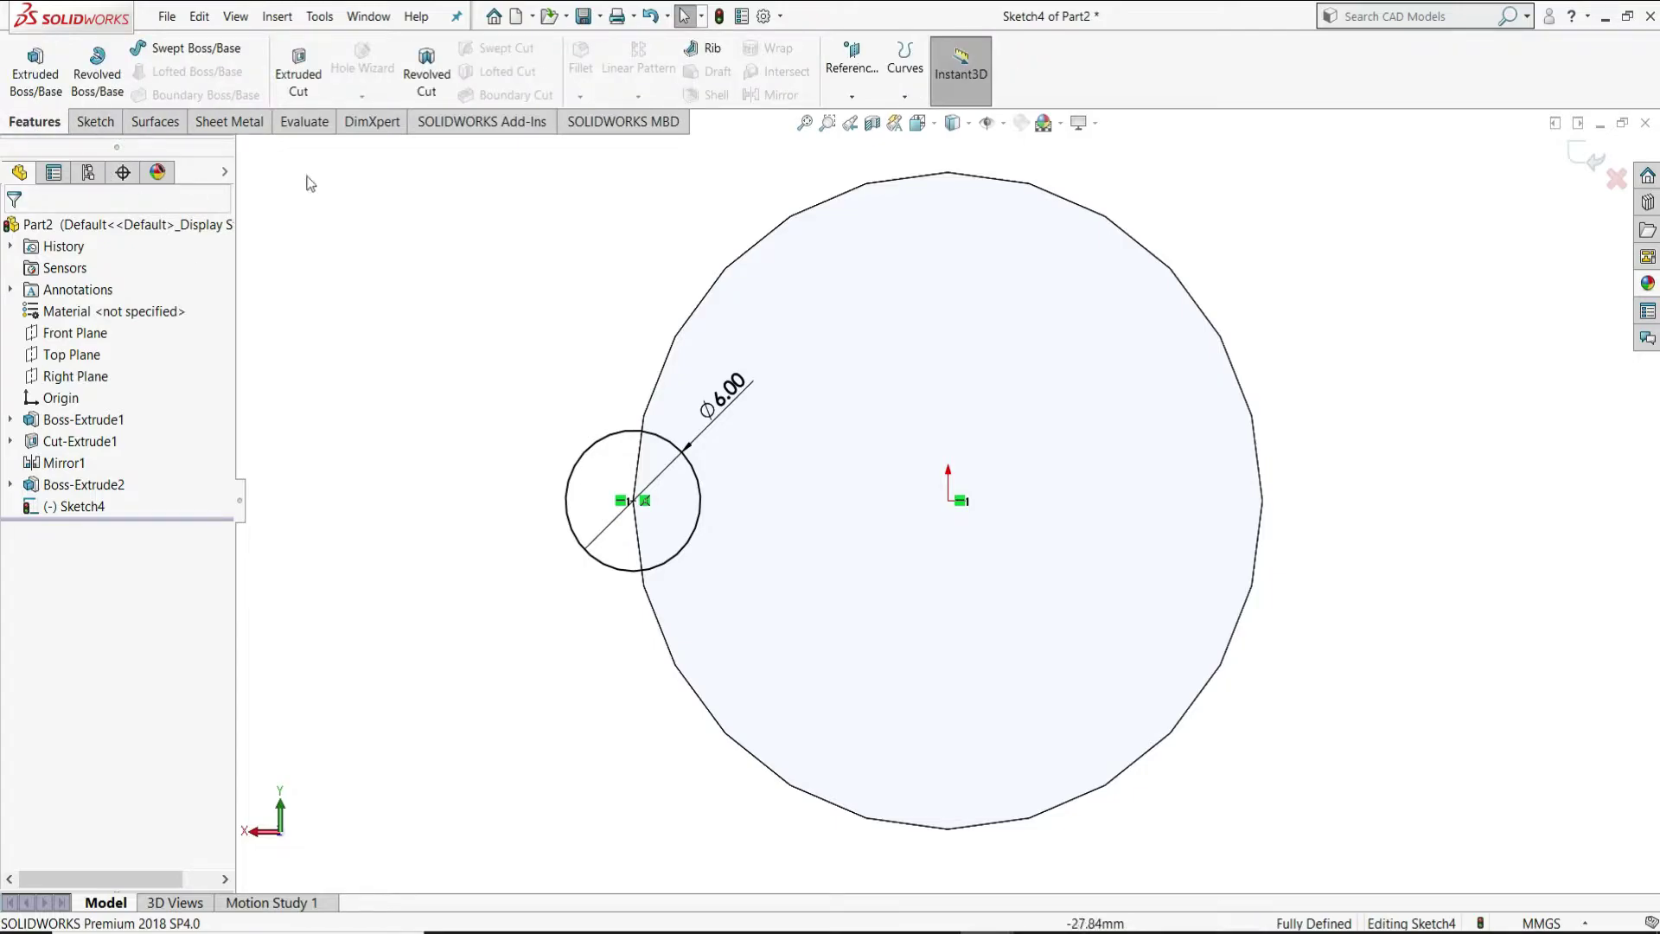
{"action": "left_click", "coordinate": [299, 78]}
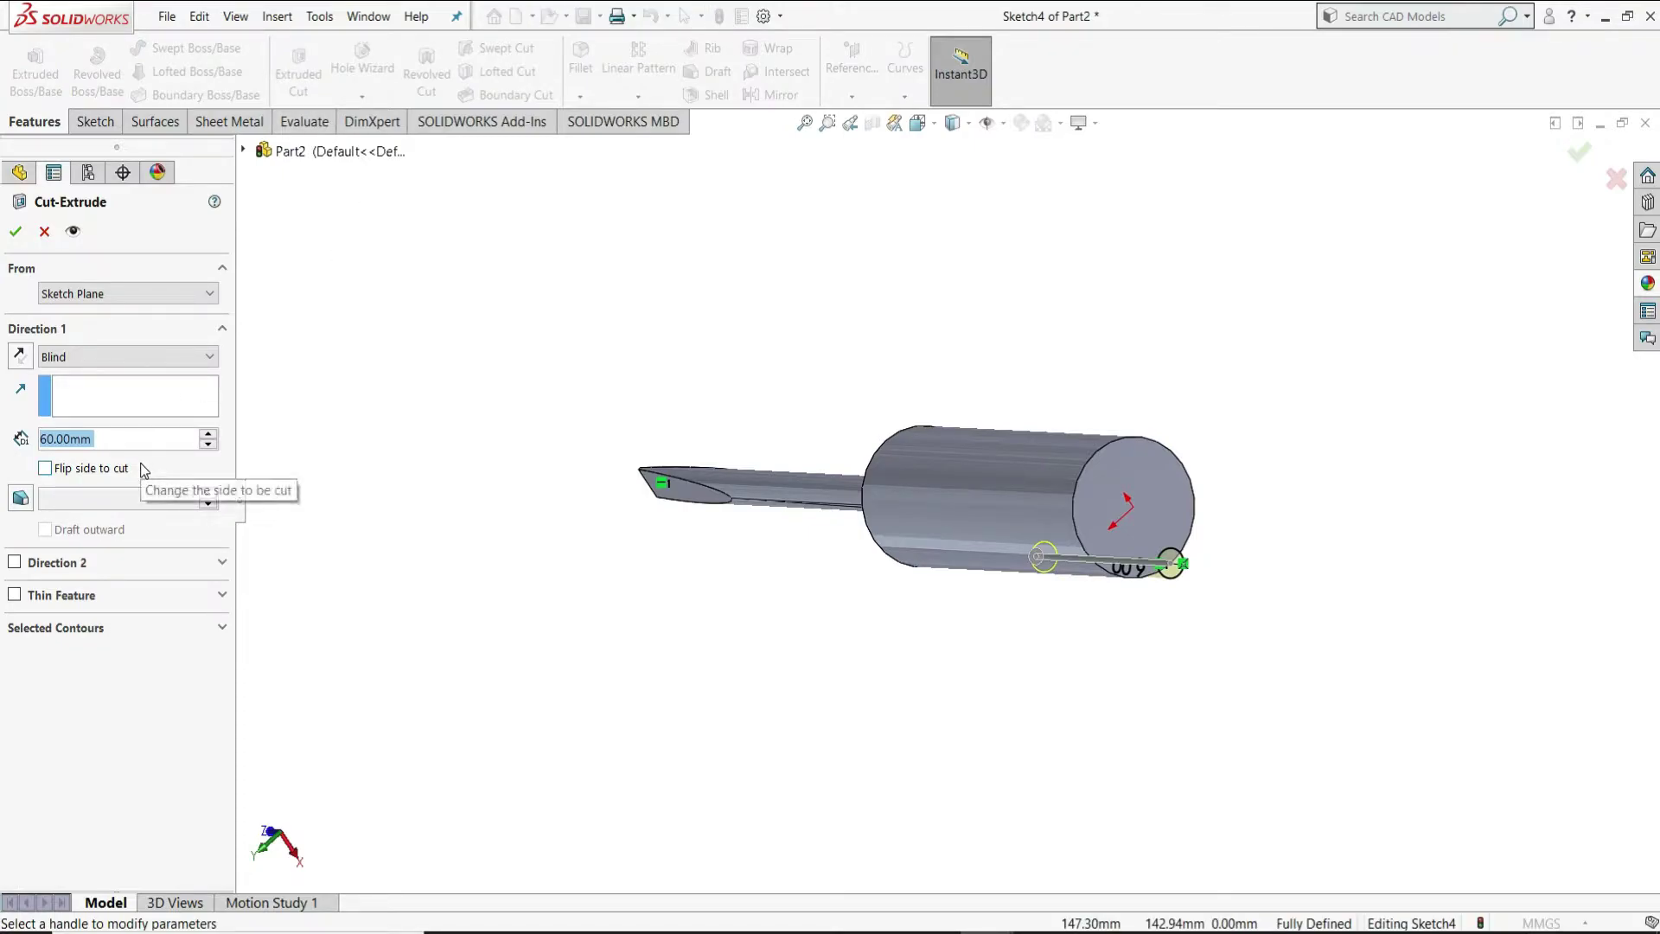
{"action": "type", "text": "75"}
{"action": "key", "text": "Return"}
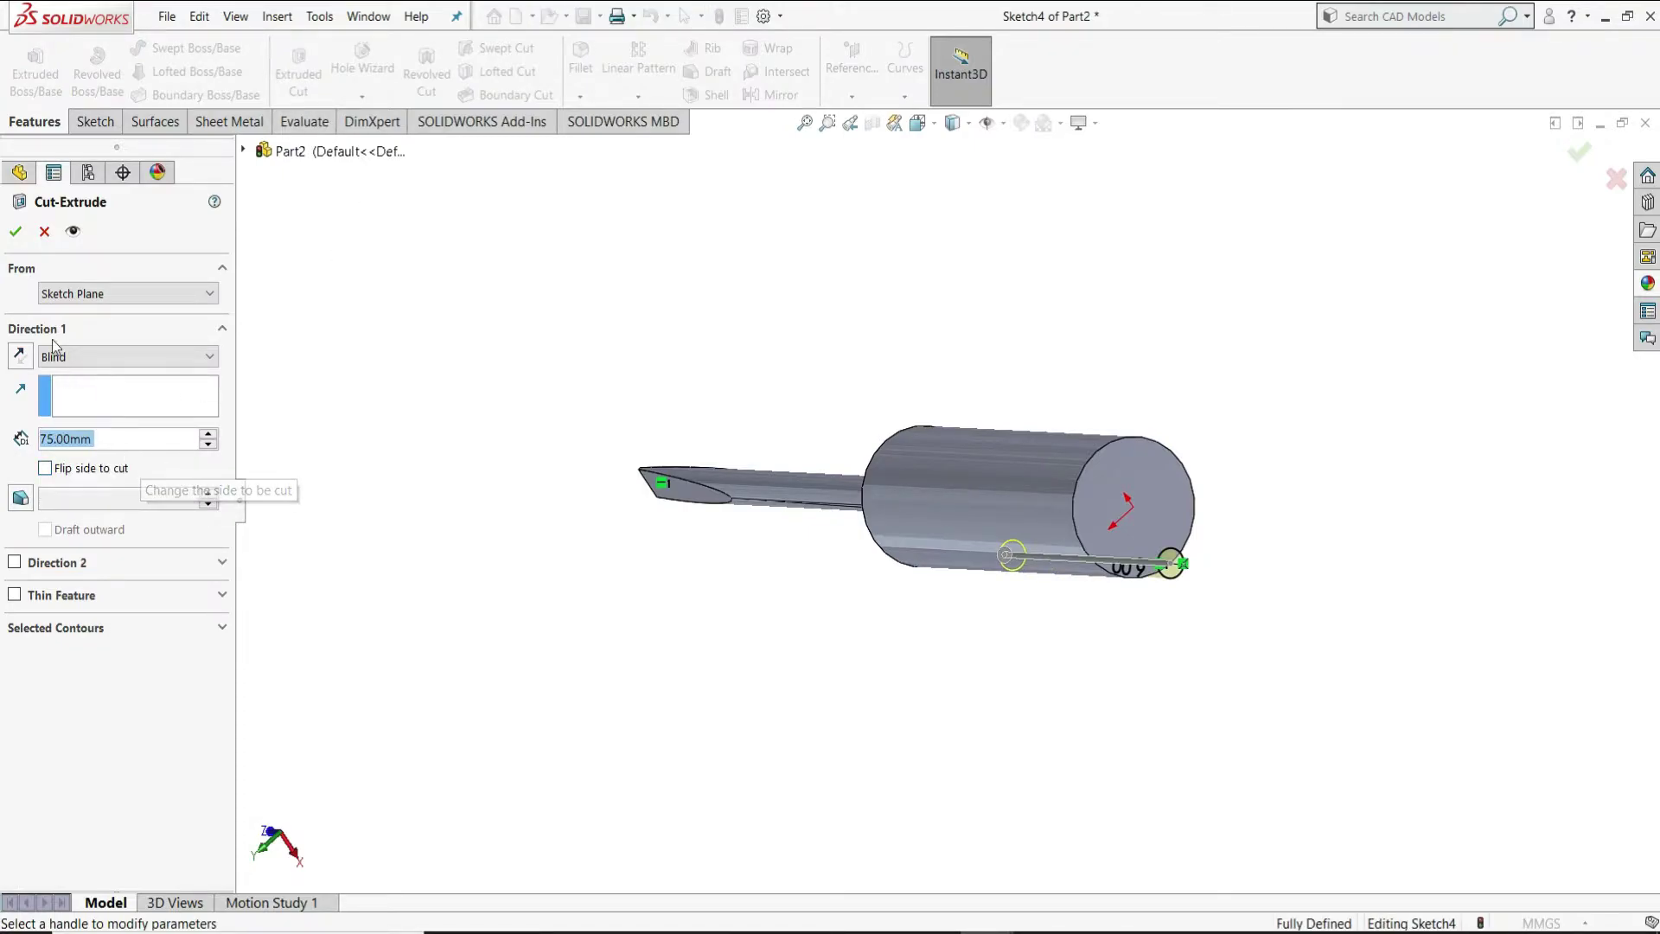
{"action": "left_click", "coordinate": [15, 235]}
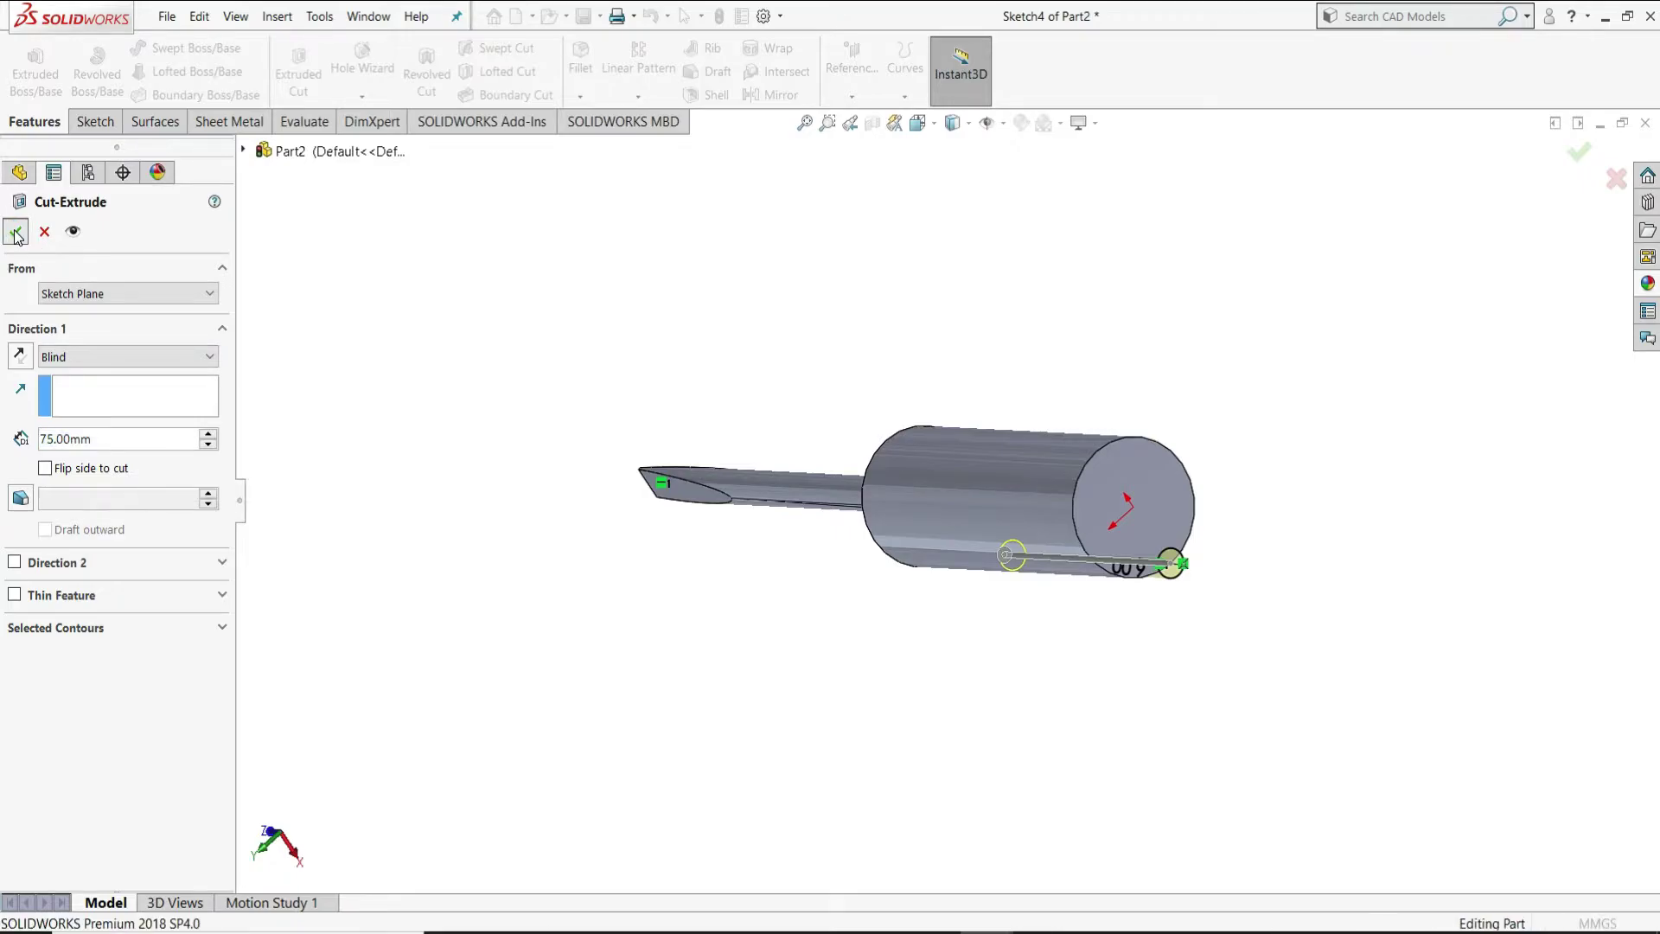
{"action": "left_click", "coordinate": [1524, 469]}
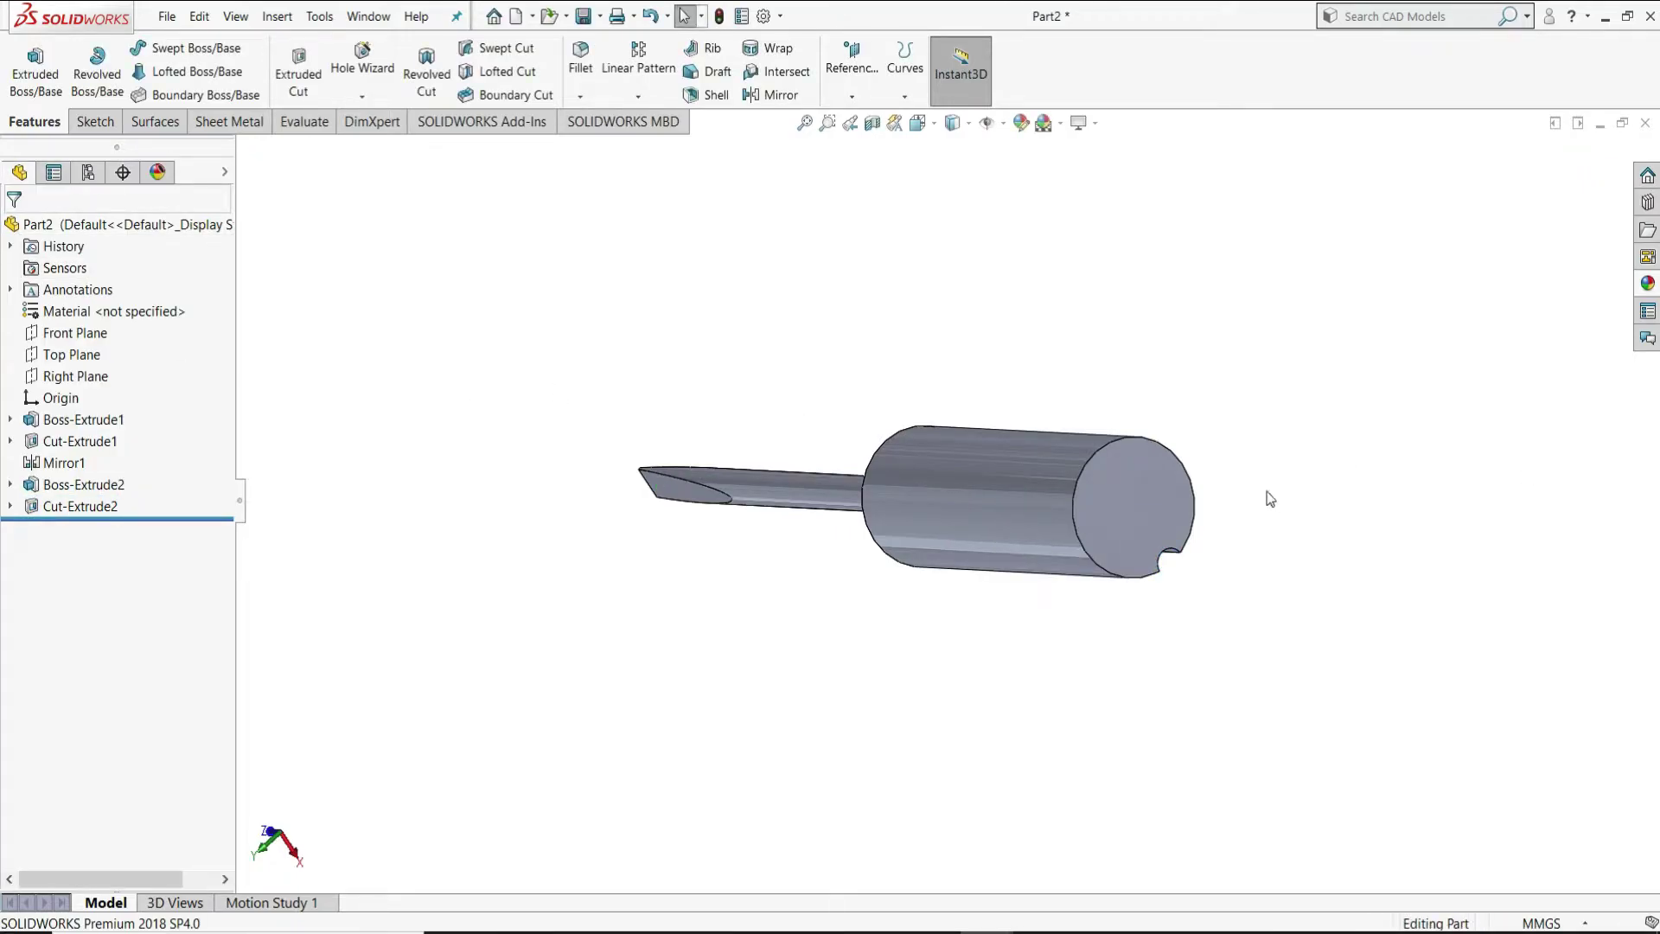
Show the temporary axes of the screwdriver's cylindrical features.
{"action": "middle_click_drag", "start_coordinate": [1267, 493], "coordinate": [1264, 320]}
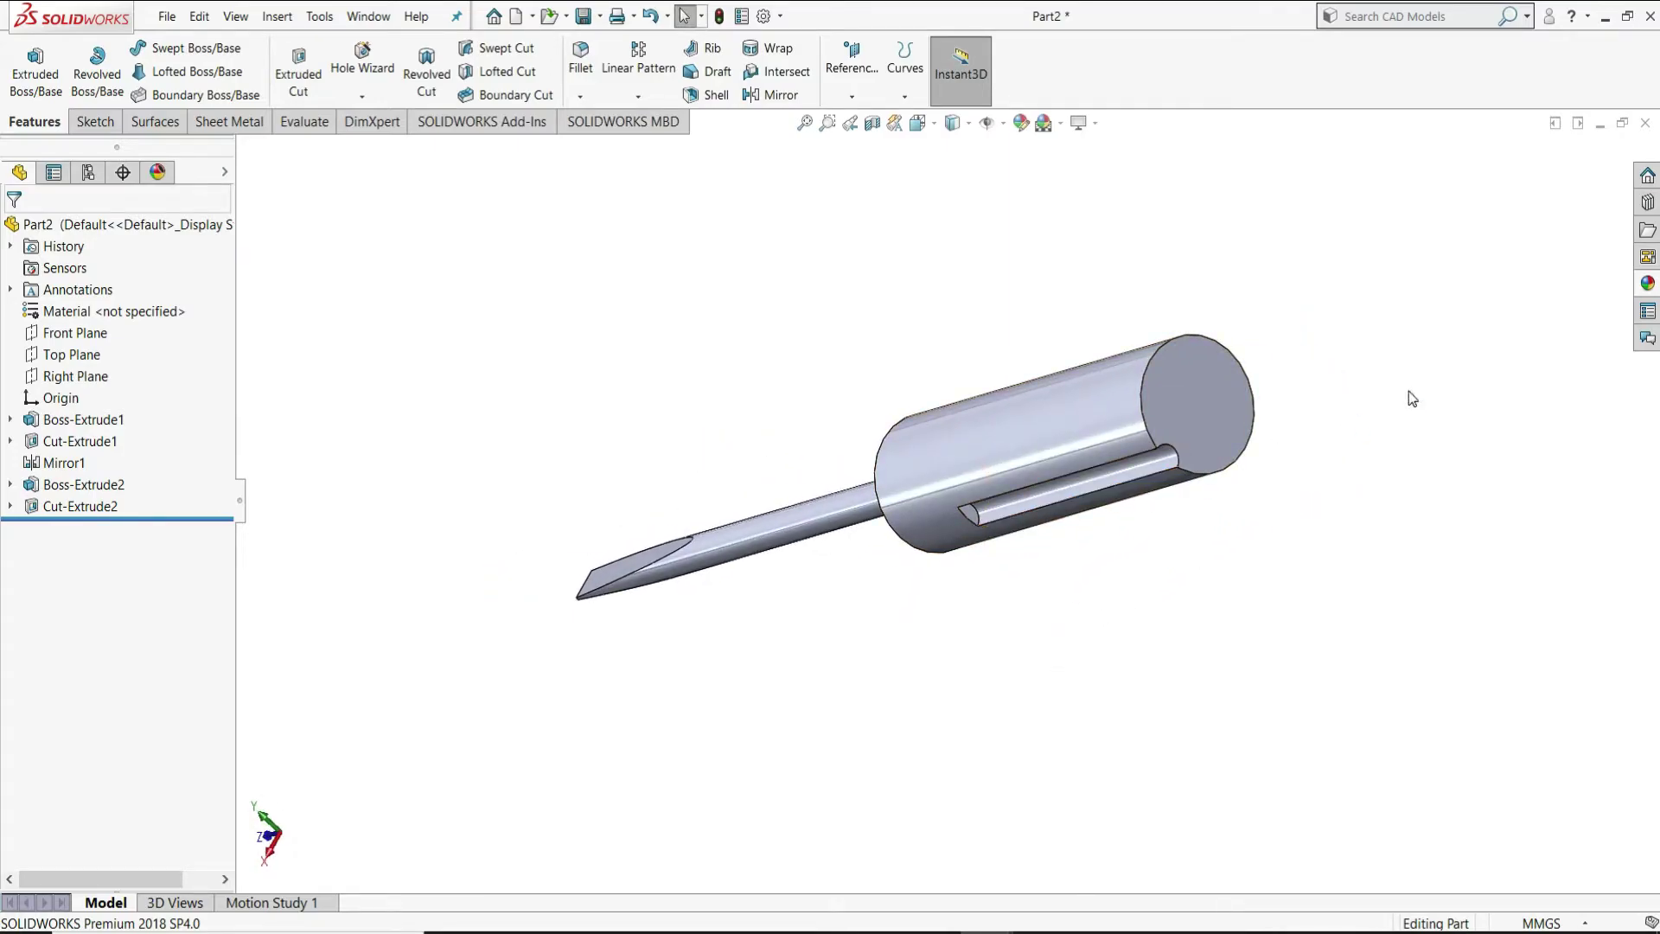
{"action": "left_click", "coordinate": [1003, 123]}
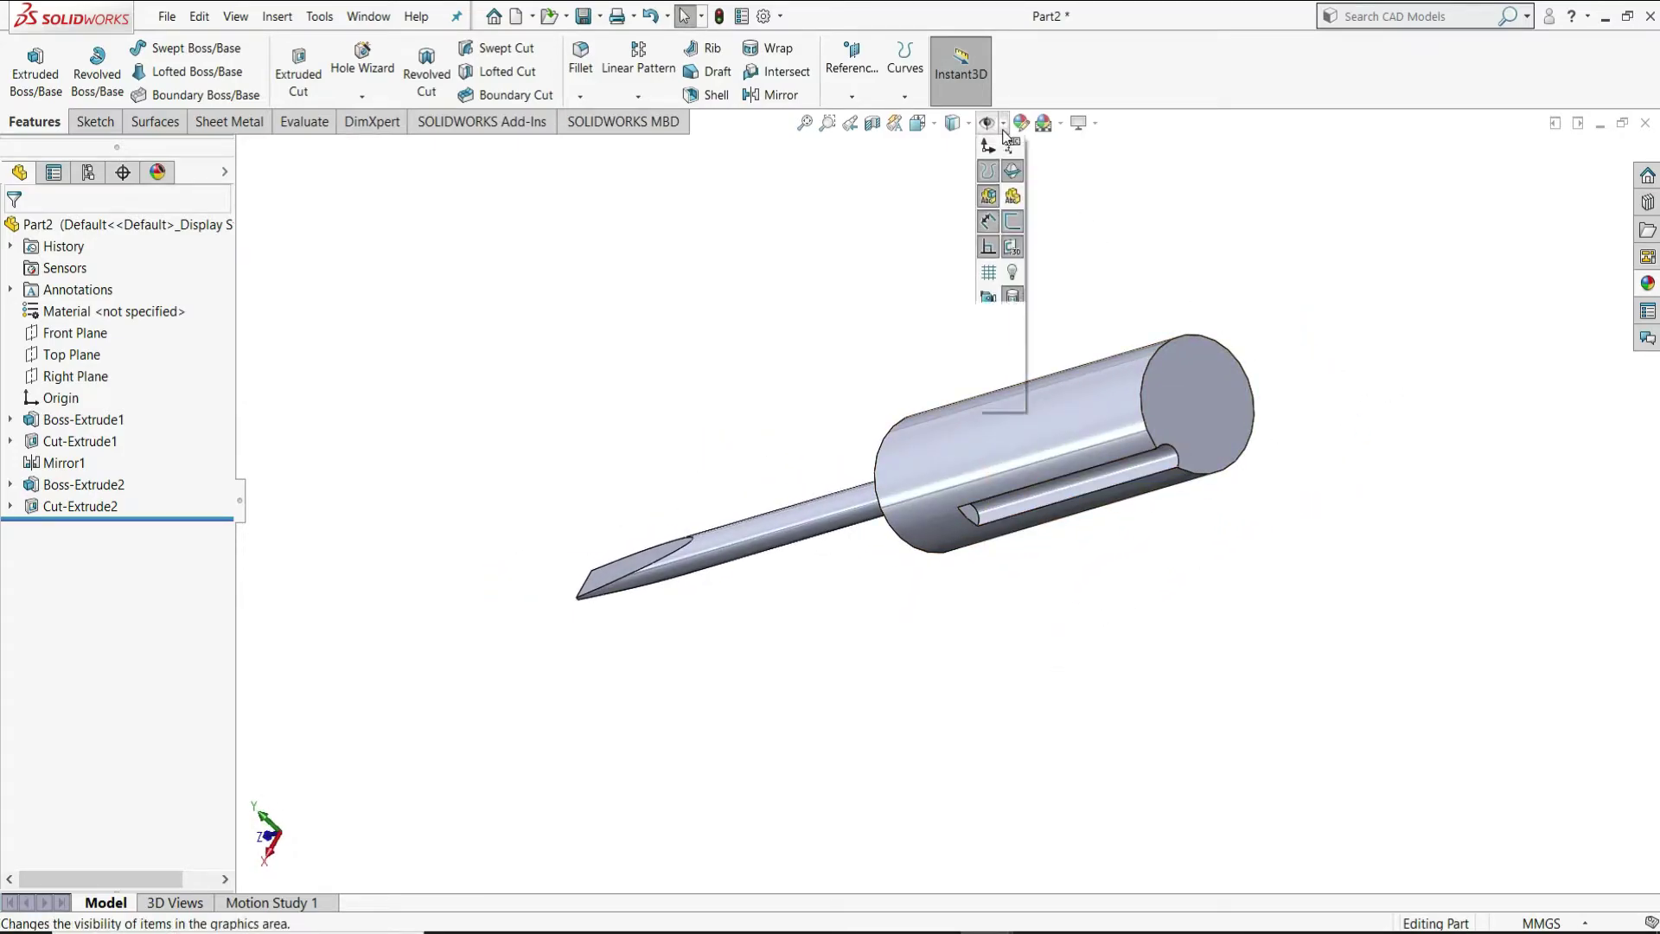
{"action": "left_click", "coordinate": [1010, 178]}
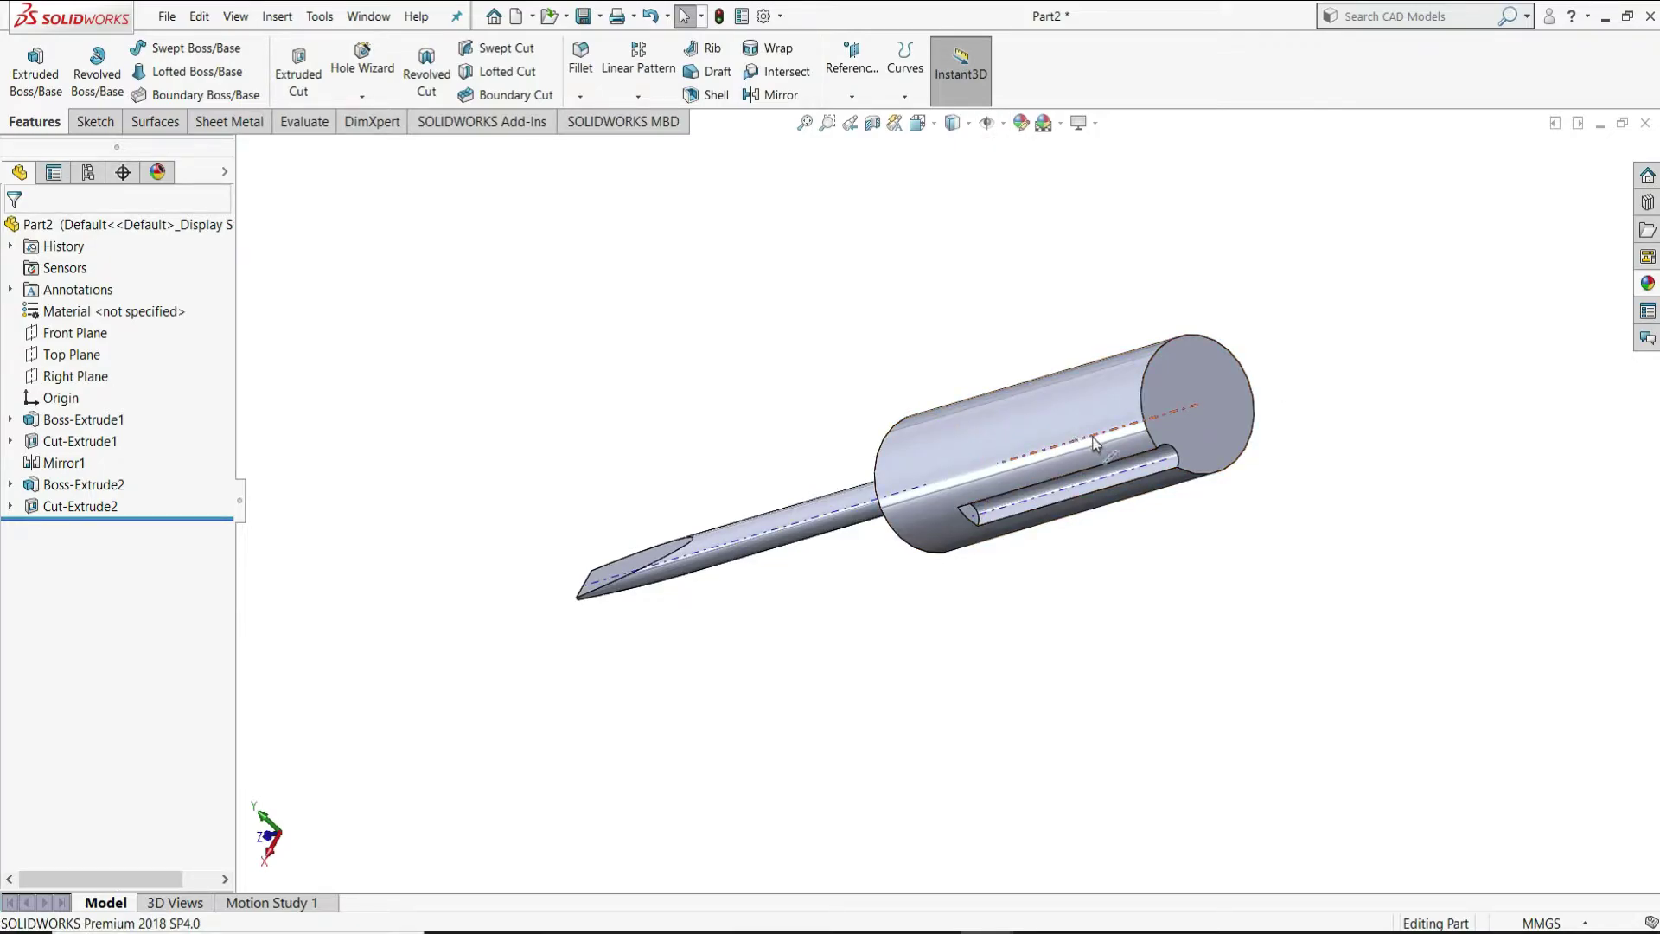
{"action": "scroll", "coordinate": [1188, 483], "scroll_direction": "down", "scroll_amount": 1}
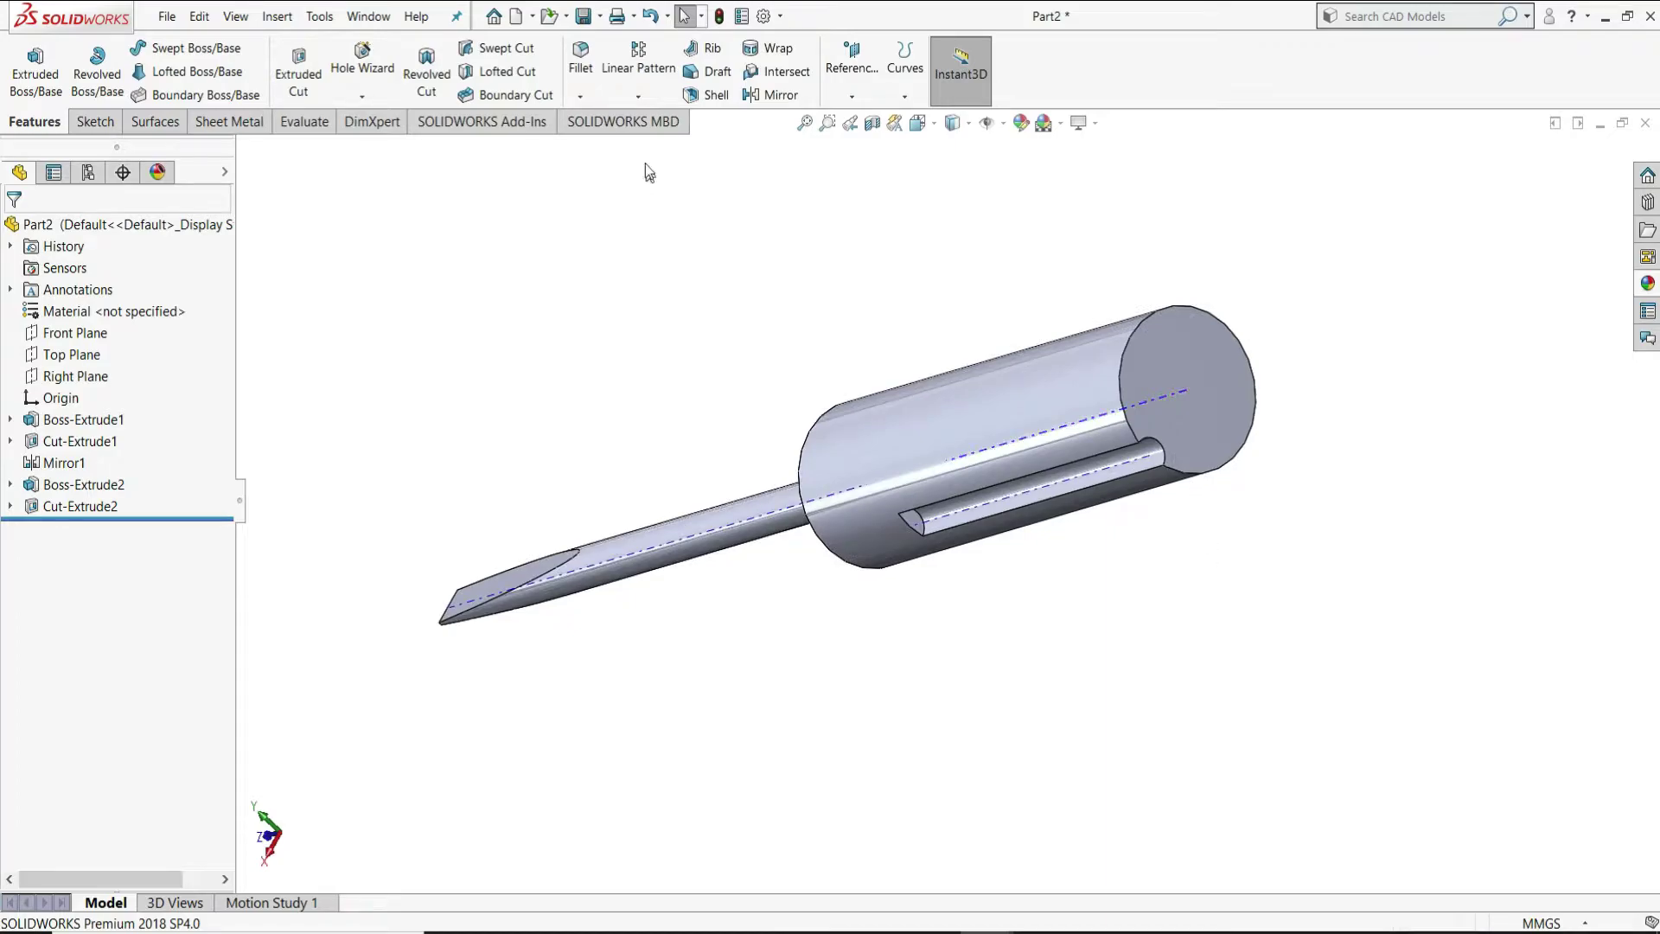
Circularly pattern the groove cut around the handle's axis with 6 equally spaced instances over 360°, and hide the temporary axes.
{"action": "left_click", "coordinate": [637, 97]}
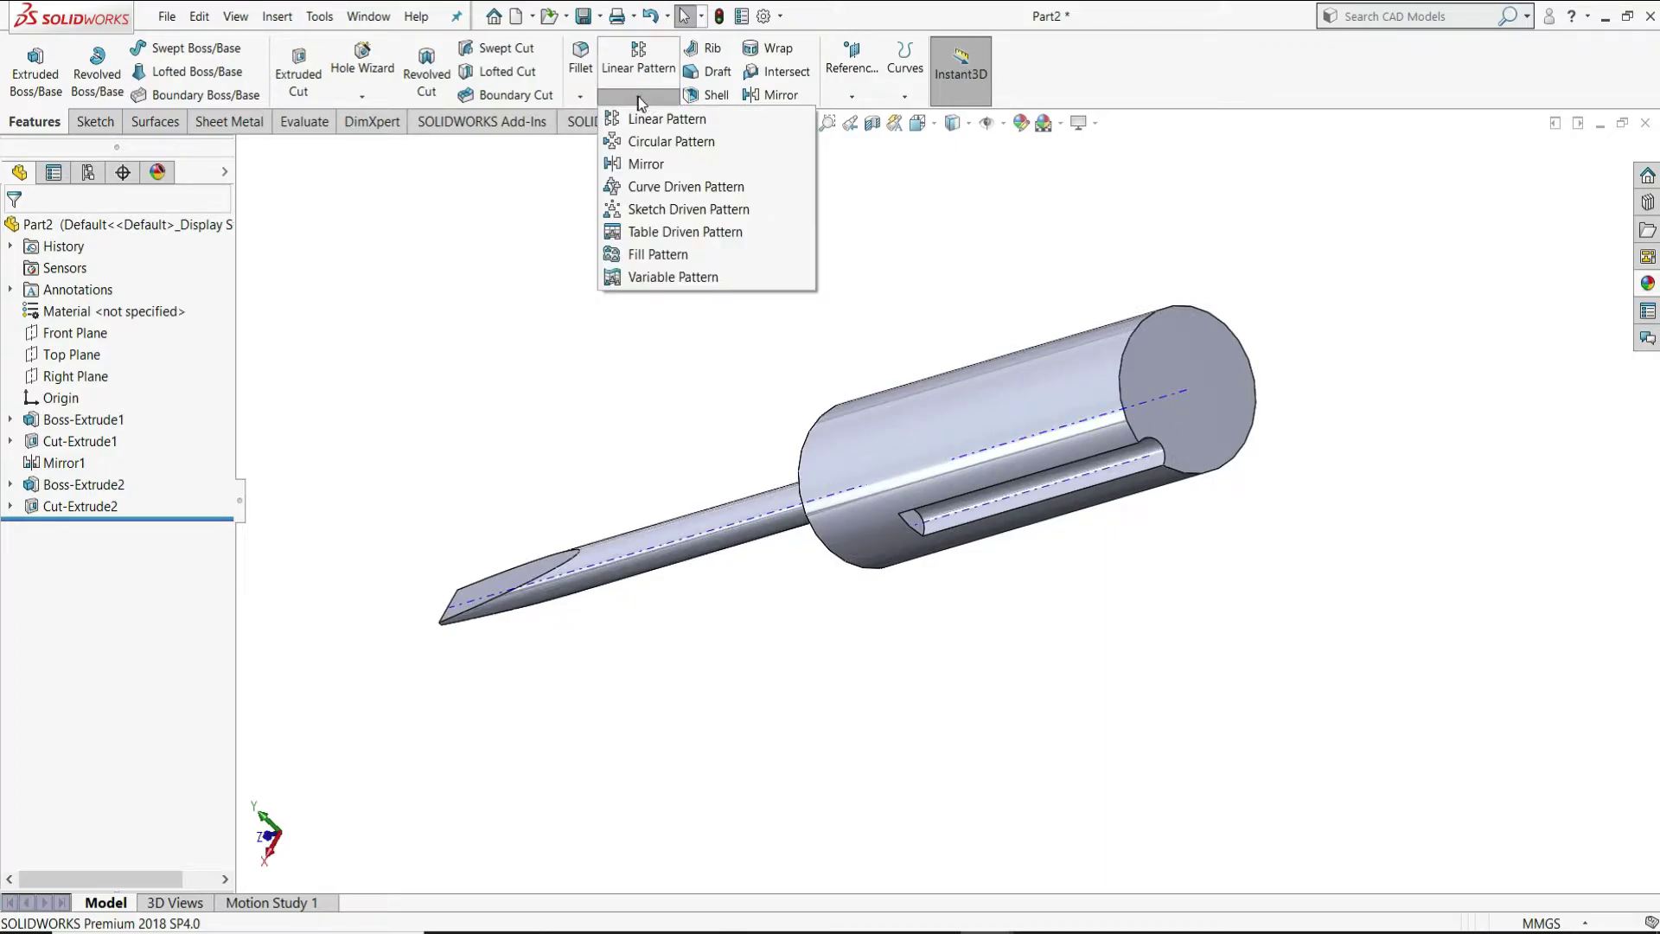
{"action": "left_click", "coordinate": [664, 142]}
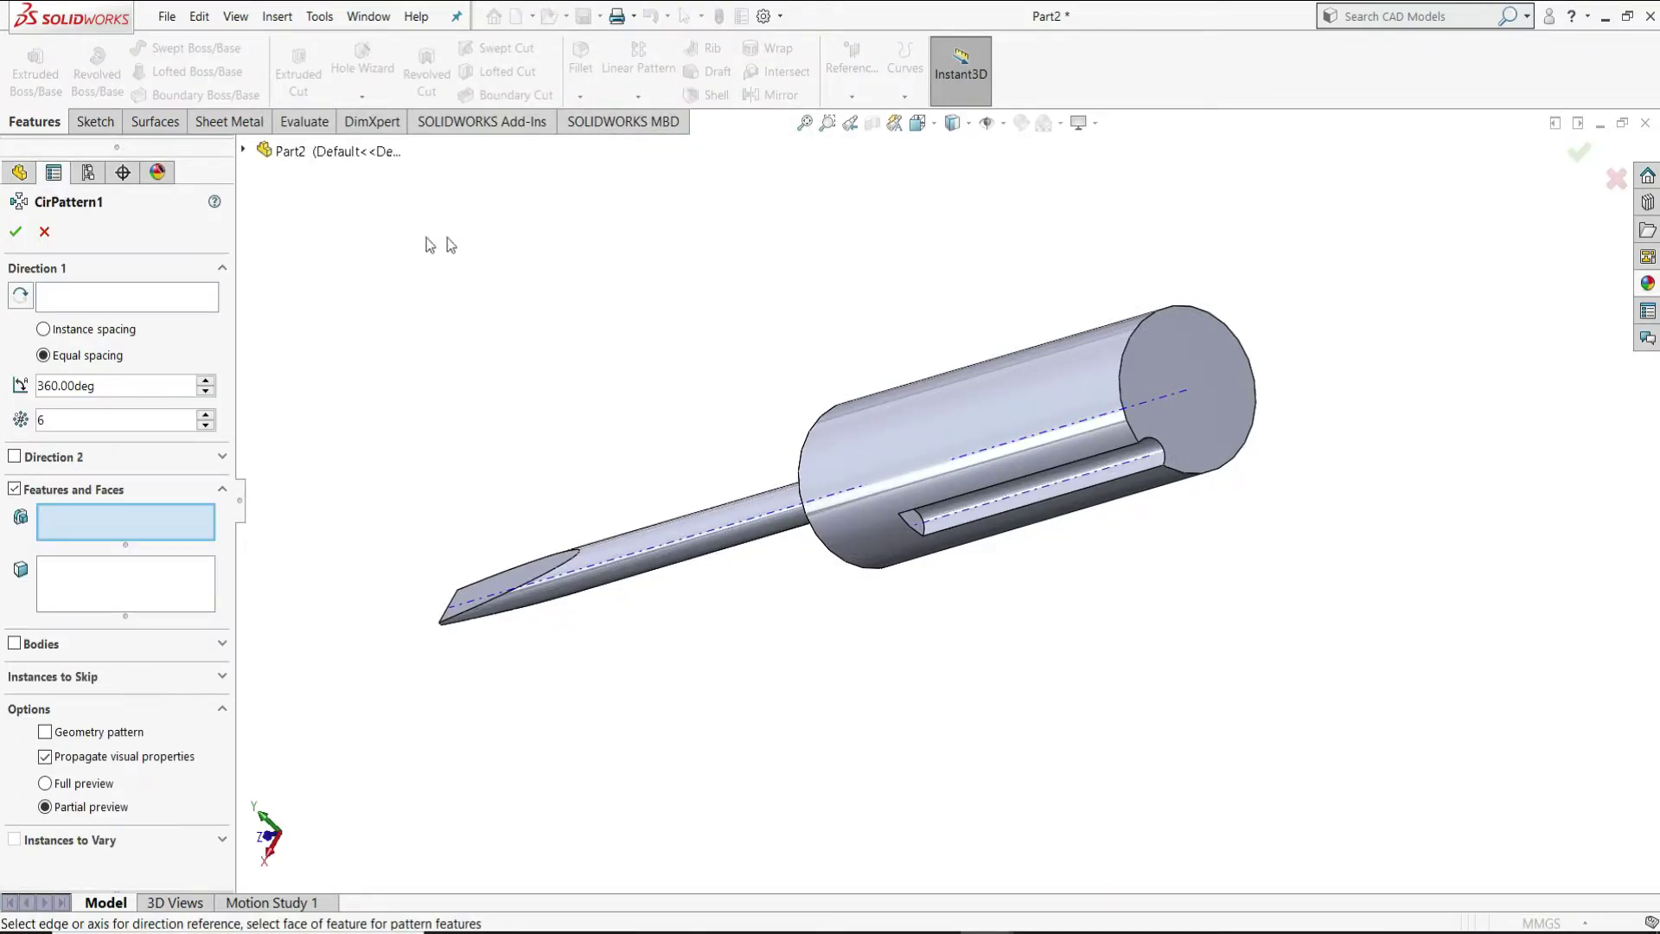
{"action": "left_click", "coordinate": [164, 299]}
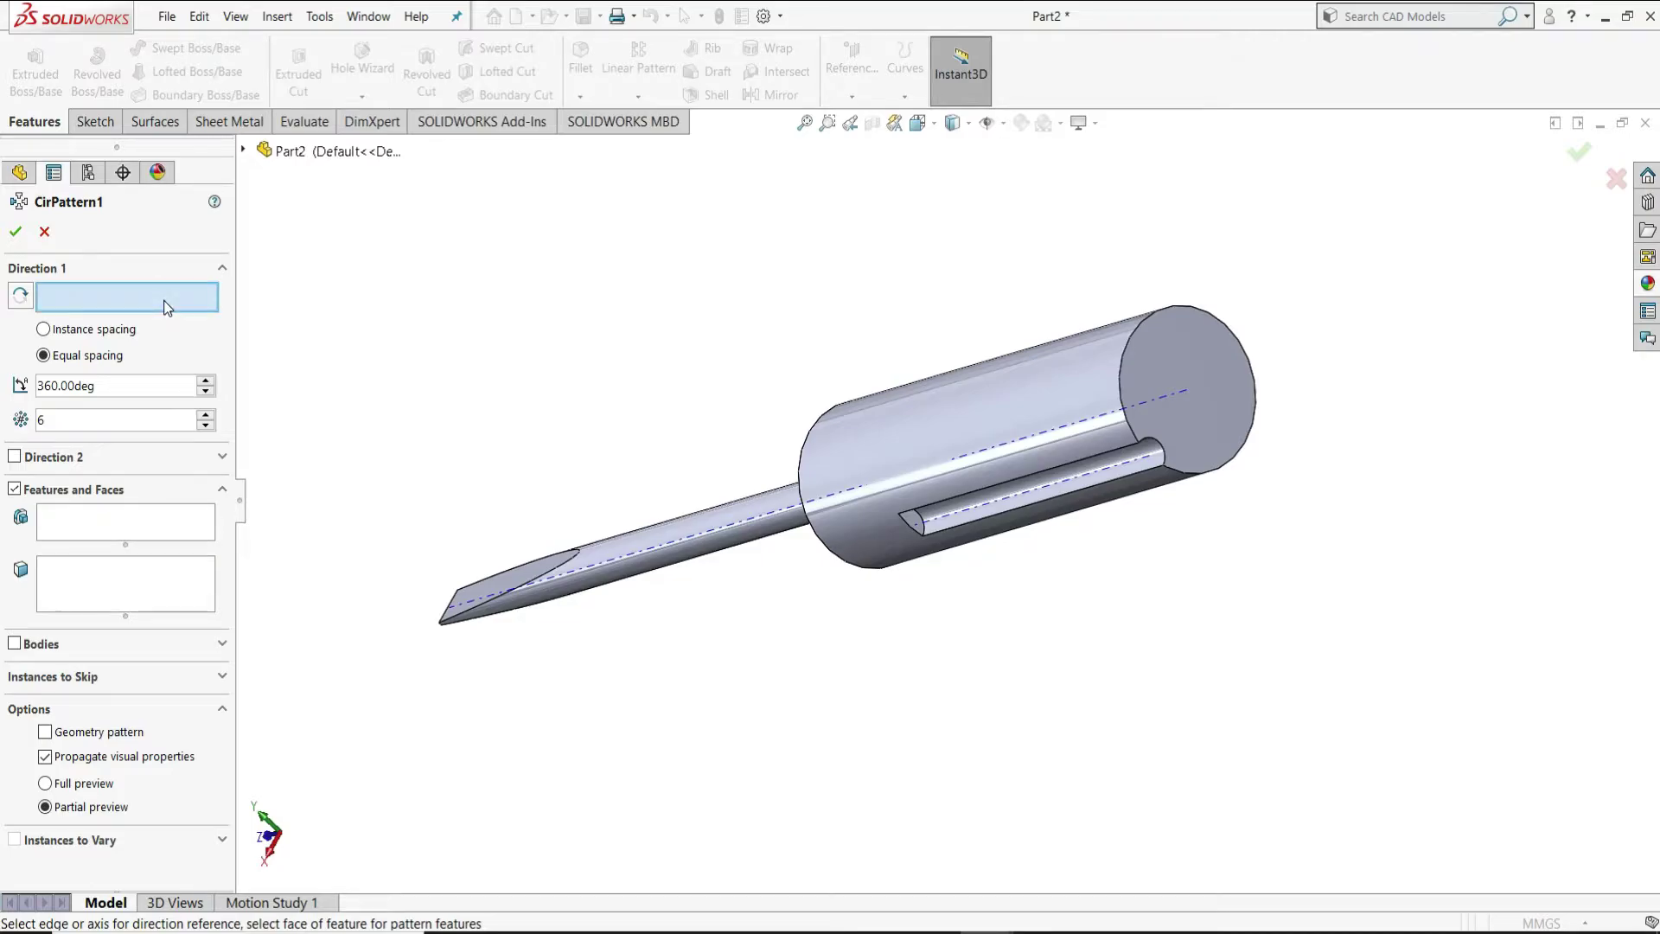
{"action": "left_click", "coordinate": [1180, 398]}
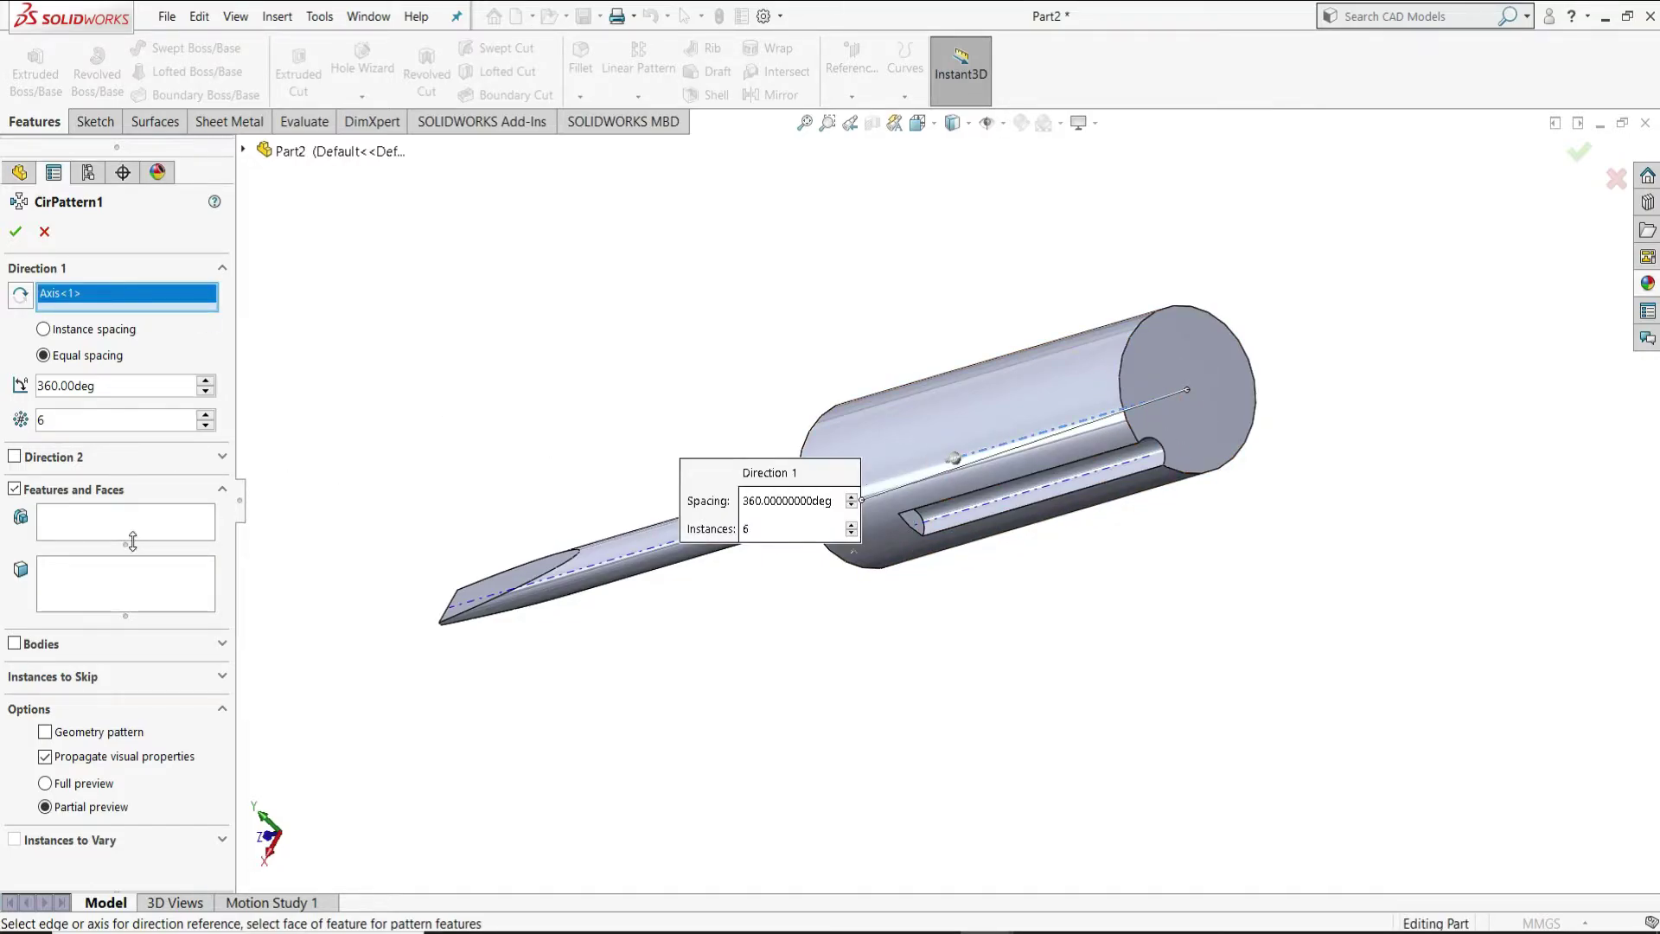
{"action": "left_click", "coordinate": [113, 525]}
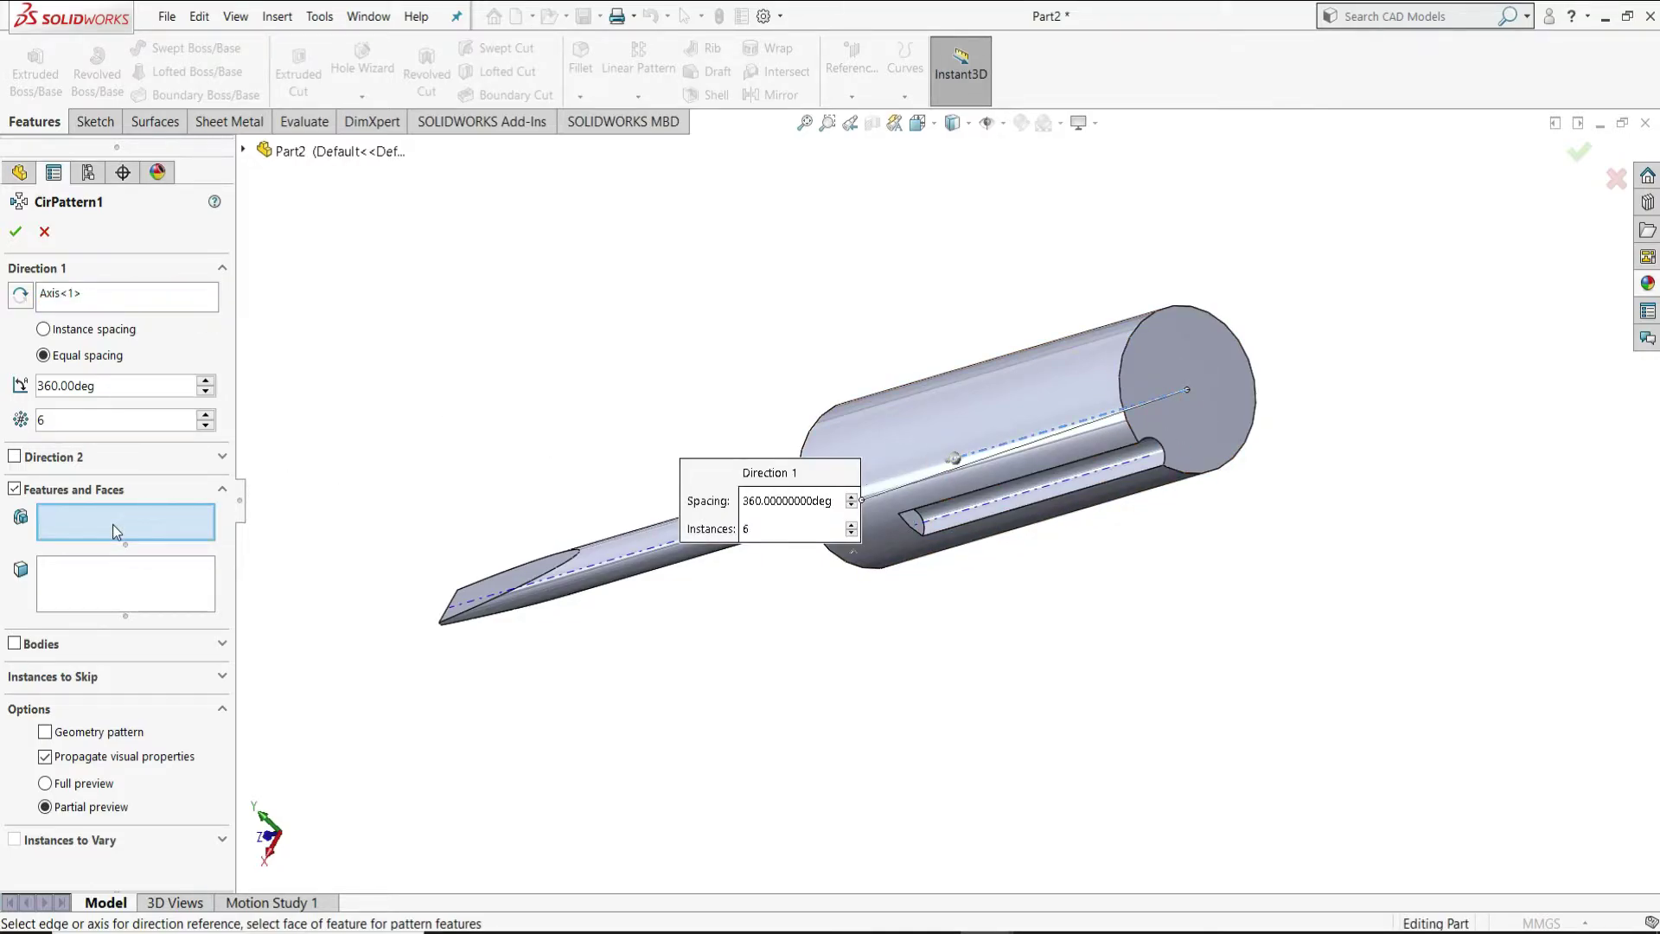
{"action": "left_click", "coordinate": [1115, 482]}
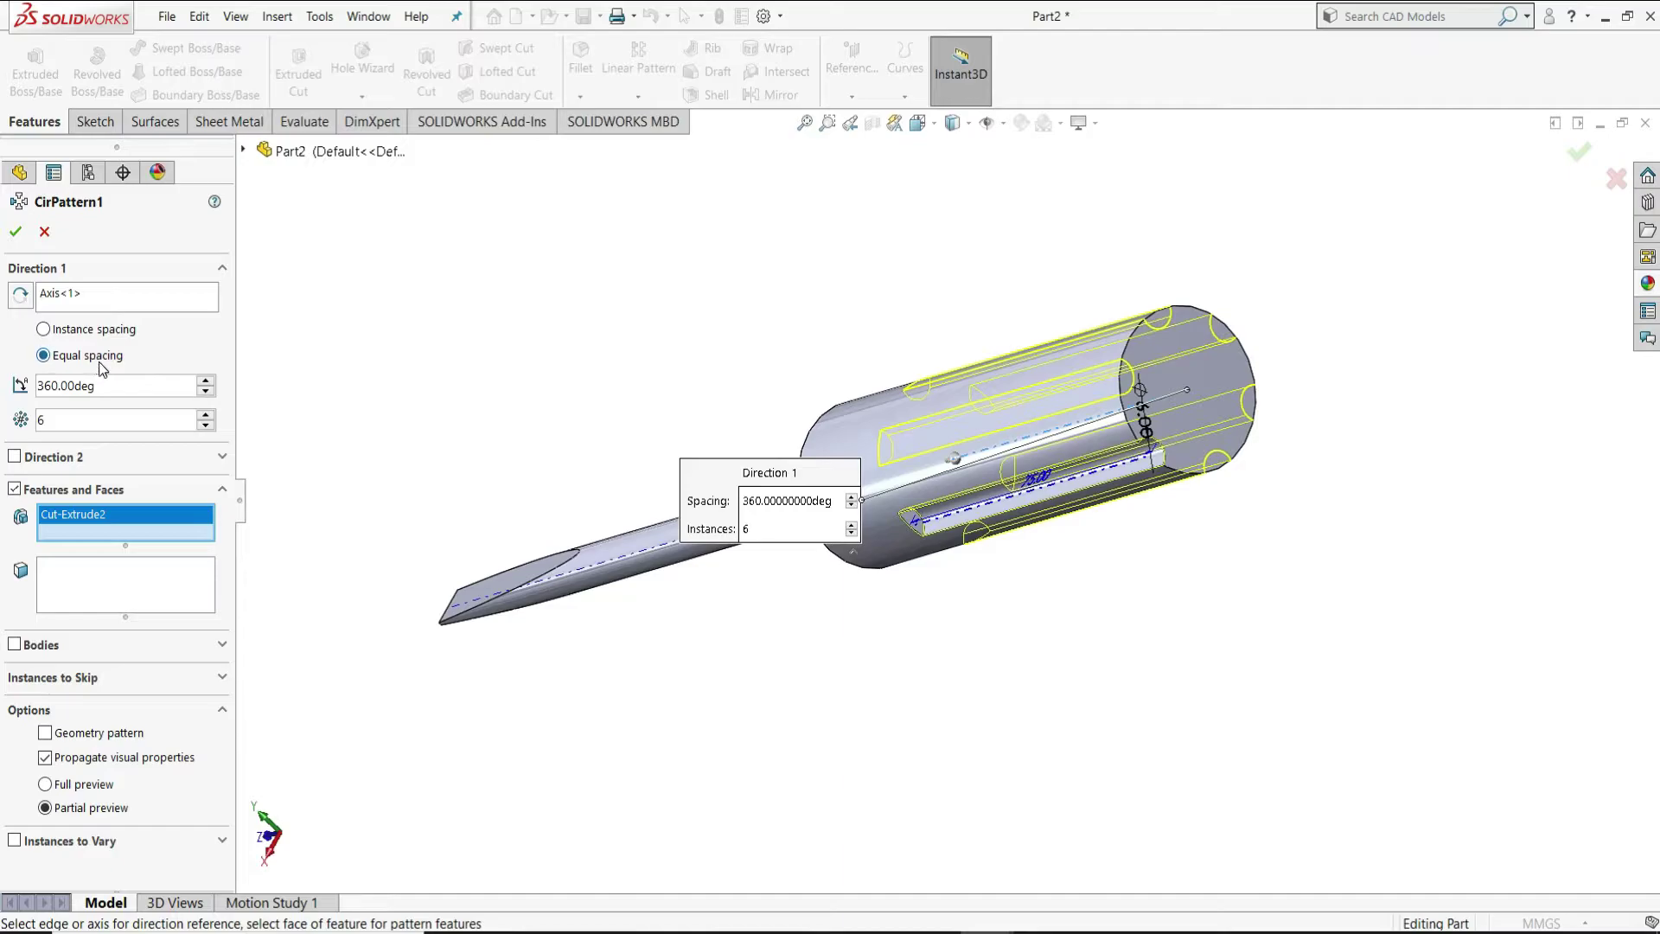
{"action": "left_click", "coordinate": [15, 231]}
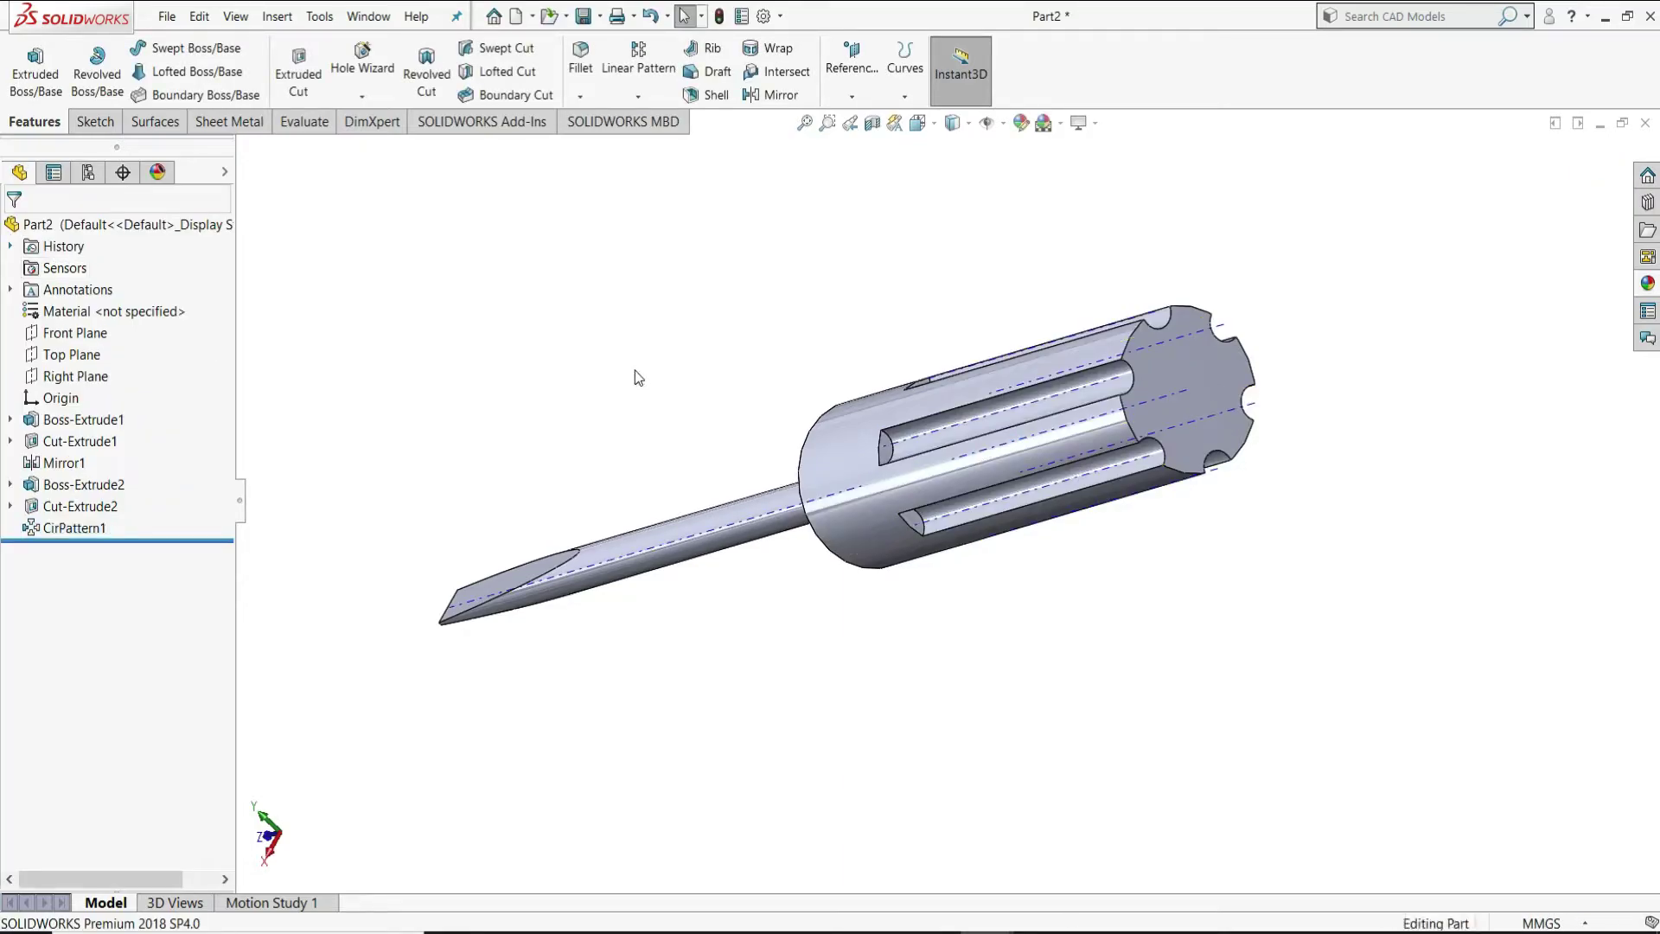
{"action": "left_click", "coordinate": [1003, 123]}
{"action": "left_click", "coordinate": [988, 173]}
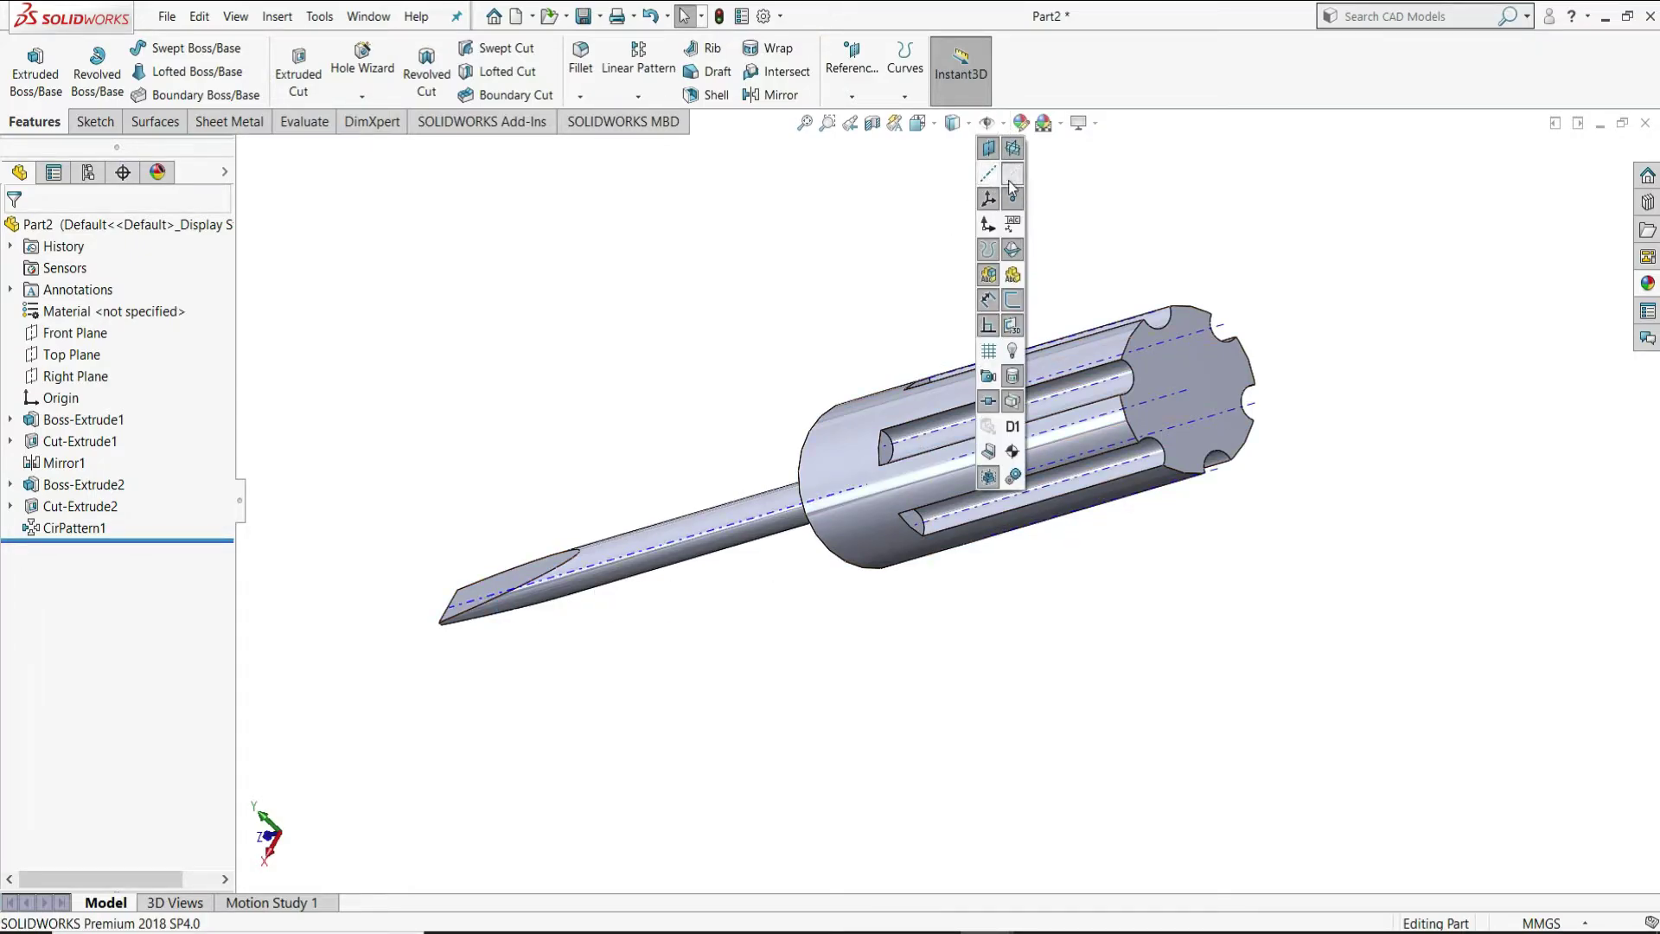
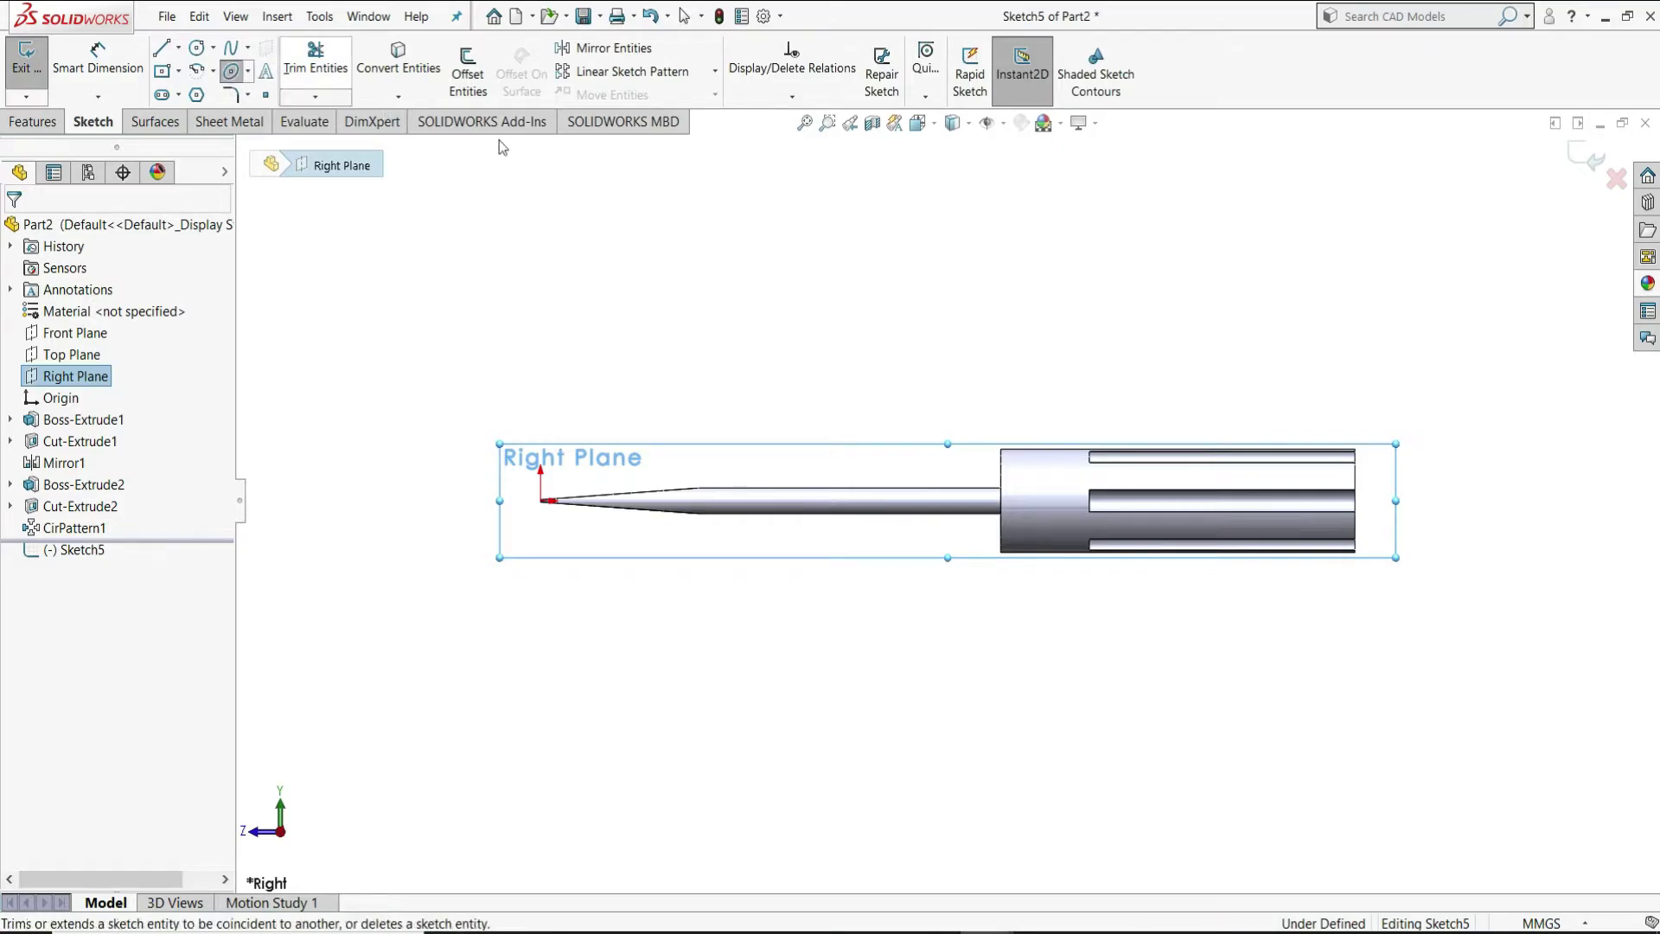
Sketch an ellipse on the Right Plane over the handle's upper edge near the rod end, with radii of about 12.5 mm and 7.4 mm.
{"action": "scroll", "coordinate": [1153, 452], "scroll_direction": "down", "scroll_amount": 2}
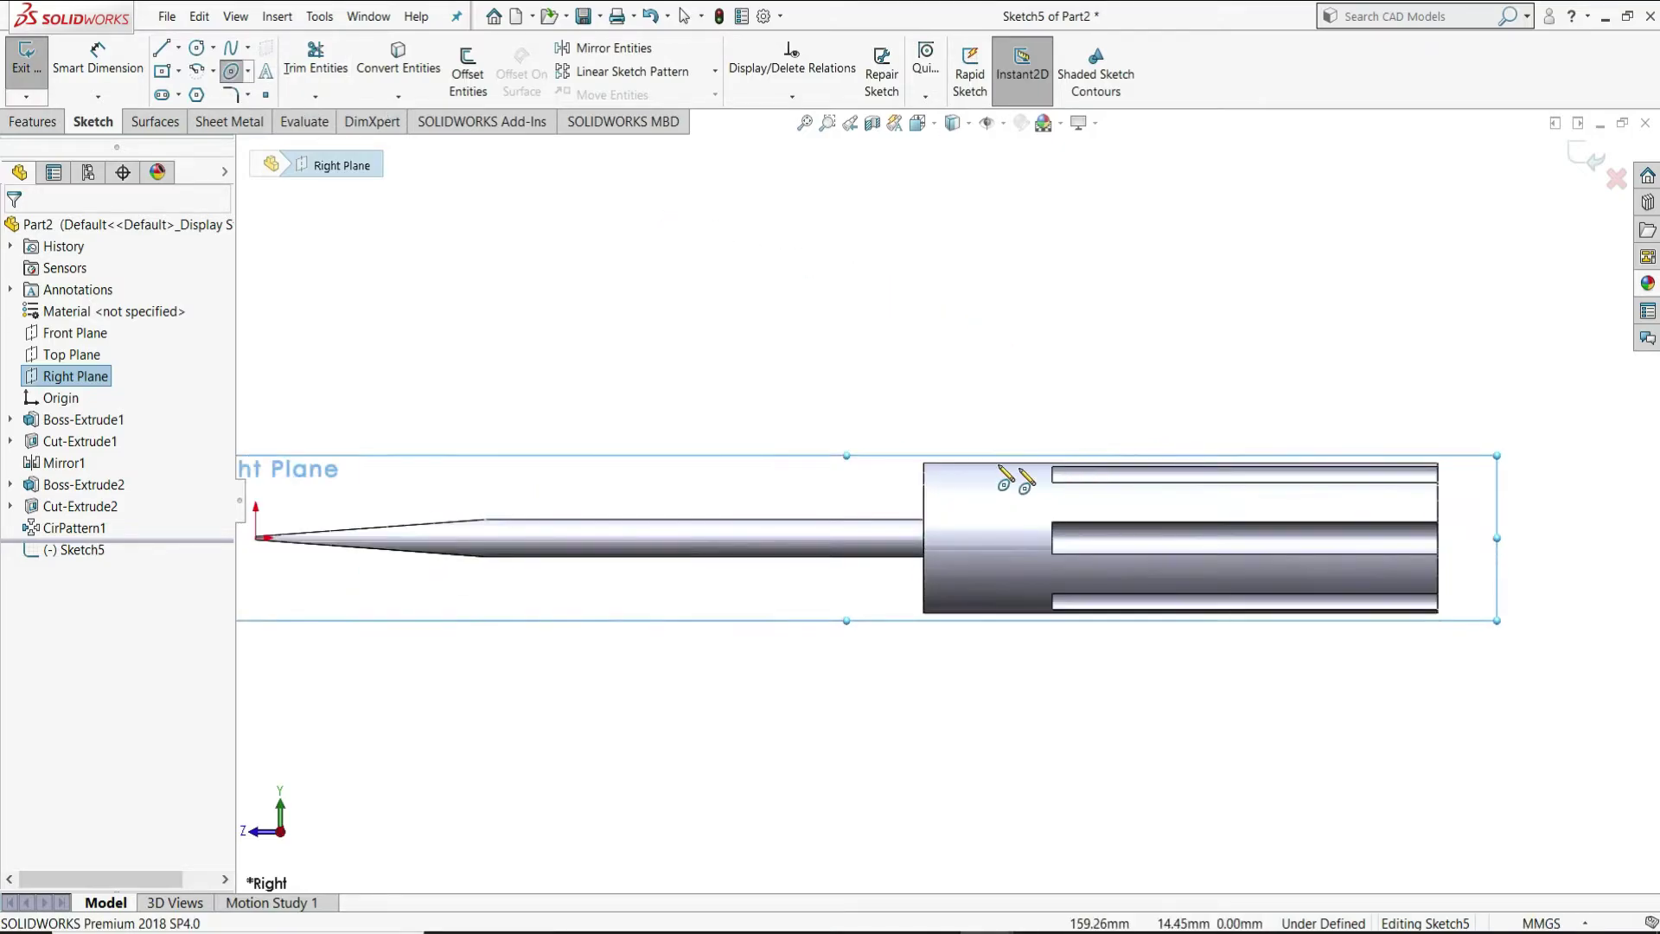
{"action": "left_click", "coordinate": [986, 434]}
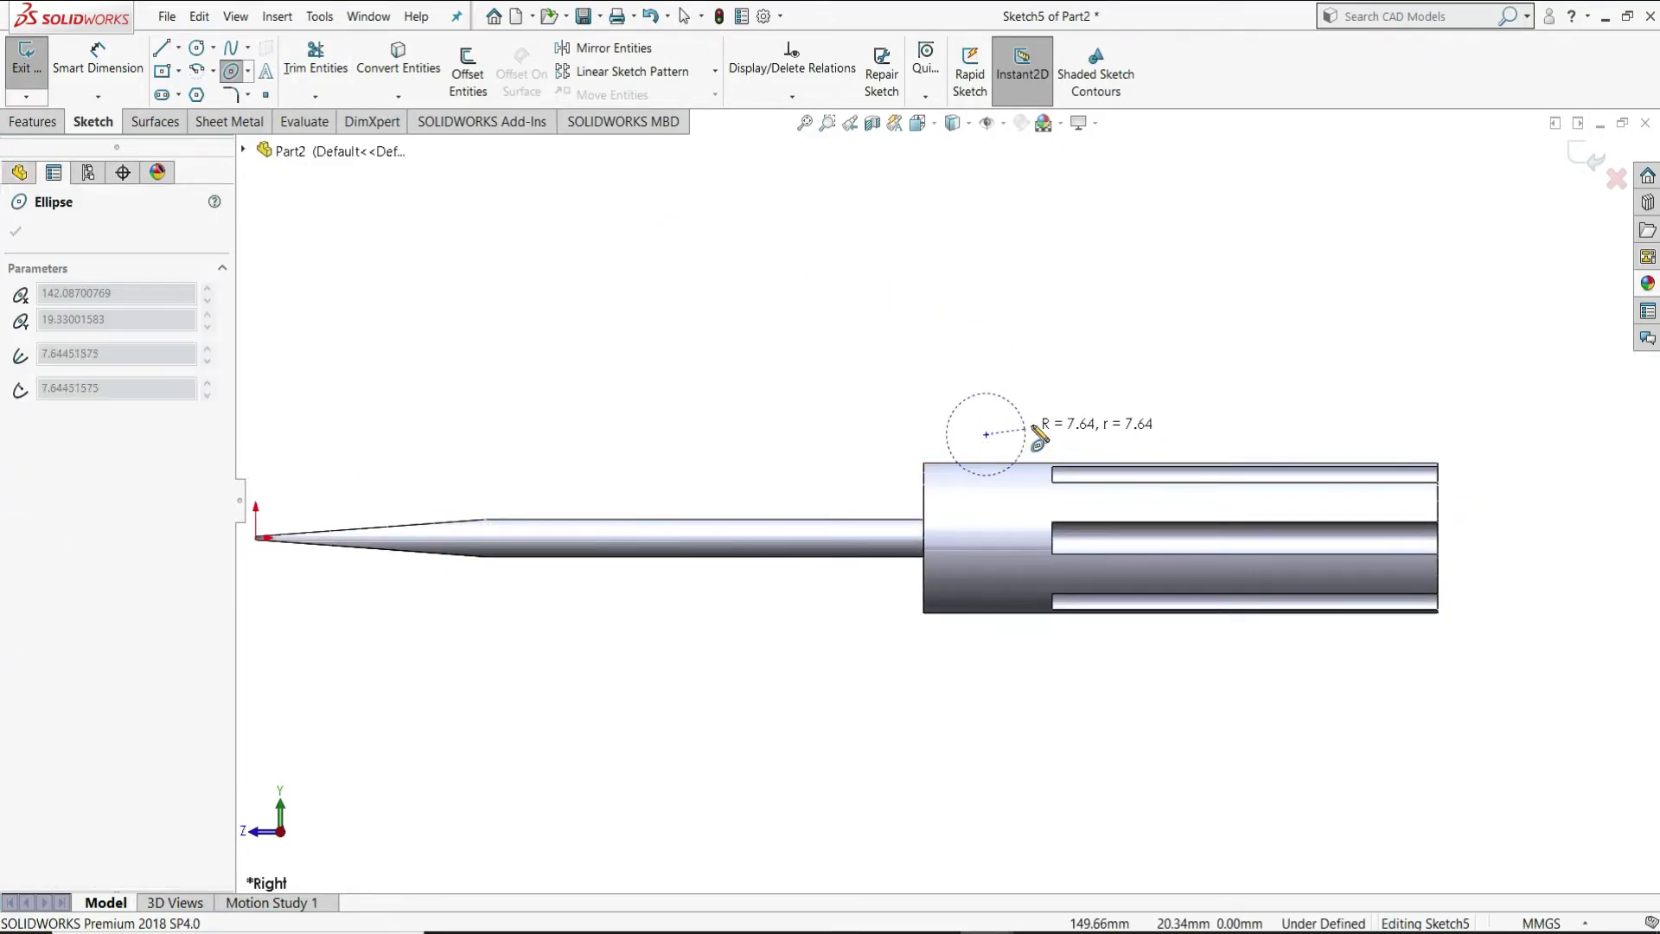
{"action": "left_click", "coordinate": [1029, 432]}
{"action": "left_click", "coordinate": [987, 396]}
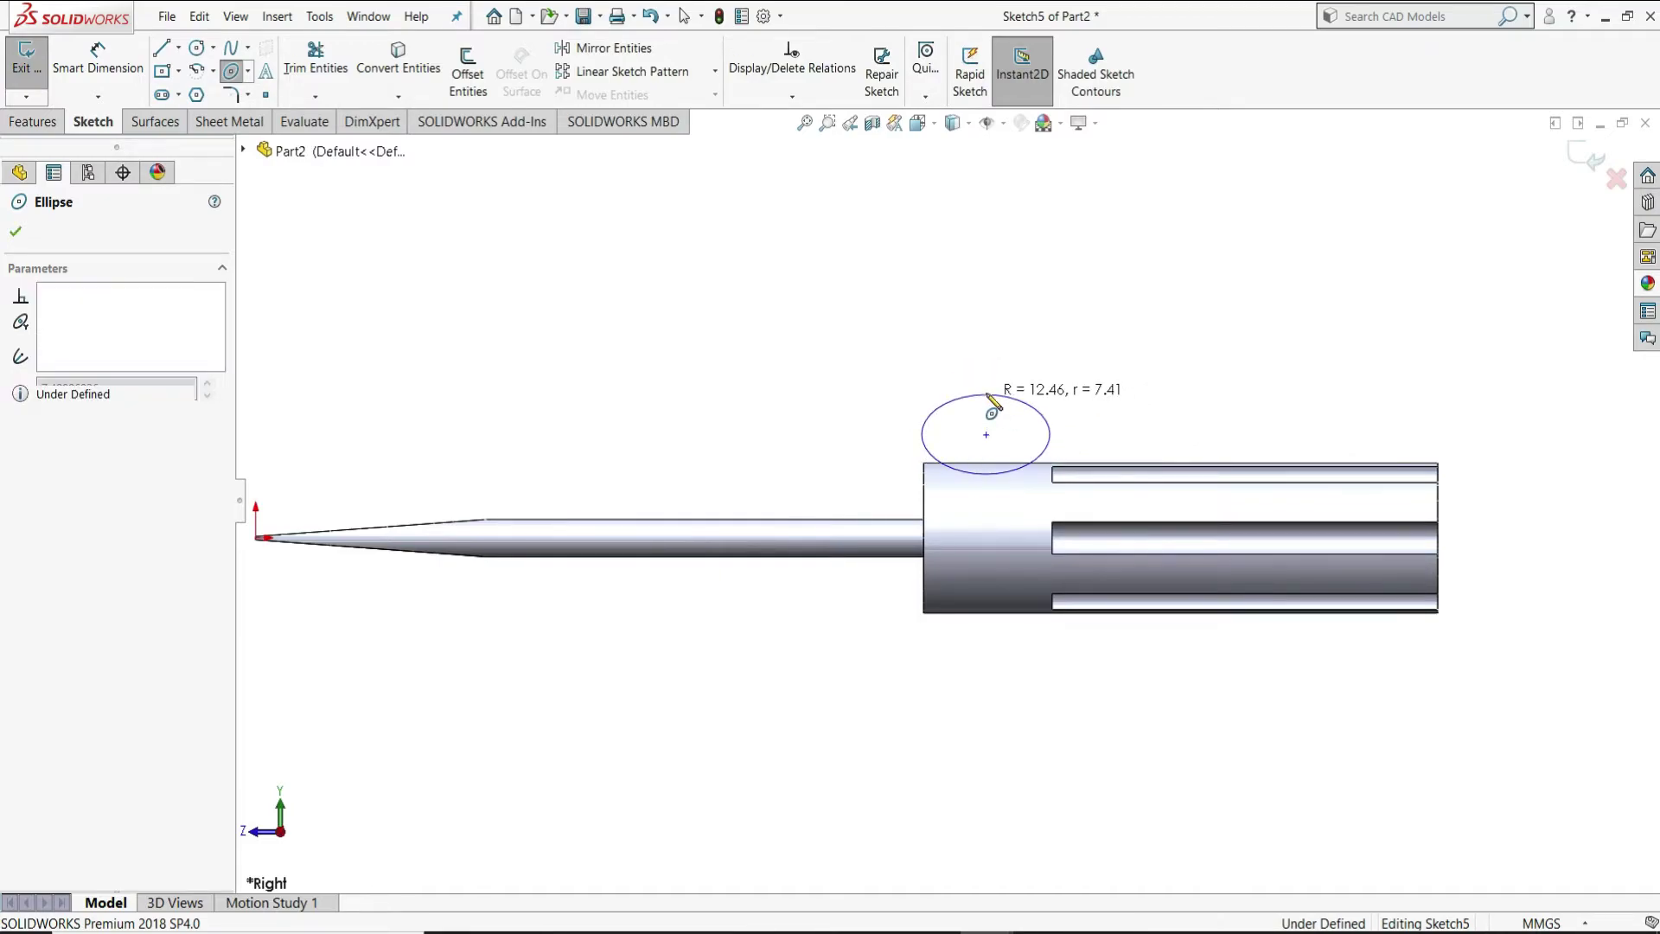
{"action": "right_click", "coordinate": [1029, 359]}
{"action": "left_click", "coordinate": [1069, 366]}
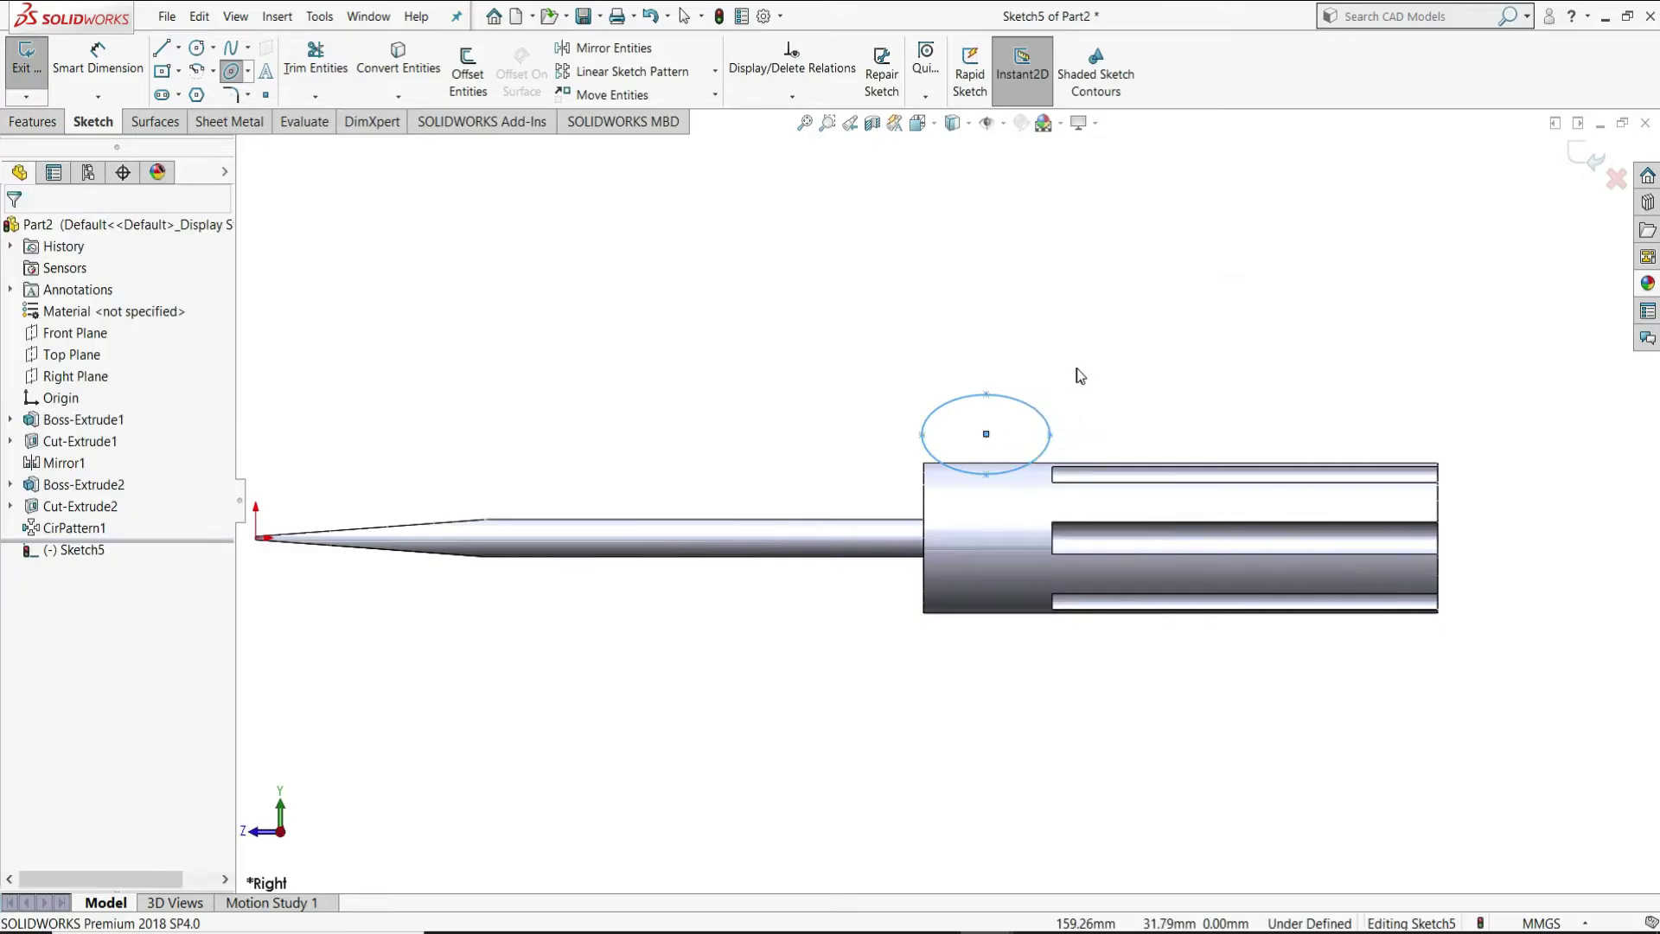
Dimension the ellipse's horizontal radius from its center to its side point and set it to 10.5 mm.
{"action": "scroll", "coordinate": [1199, 348], "scroll_direction": "down", "scroll_amount": 1}
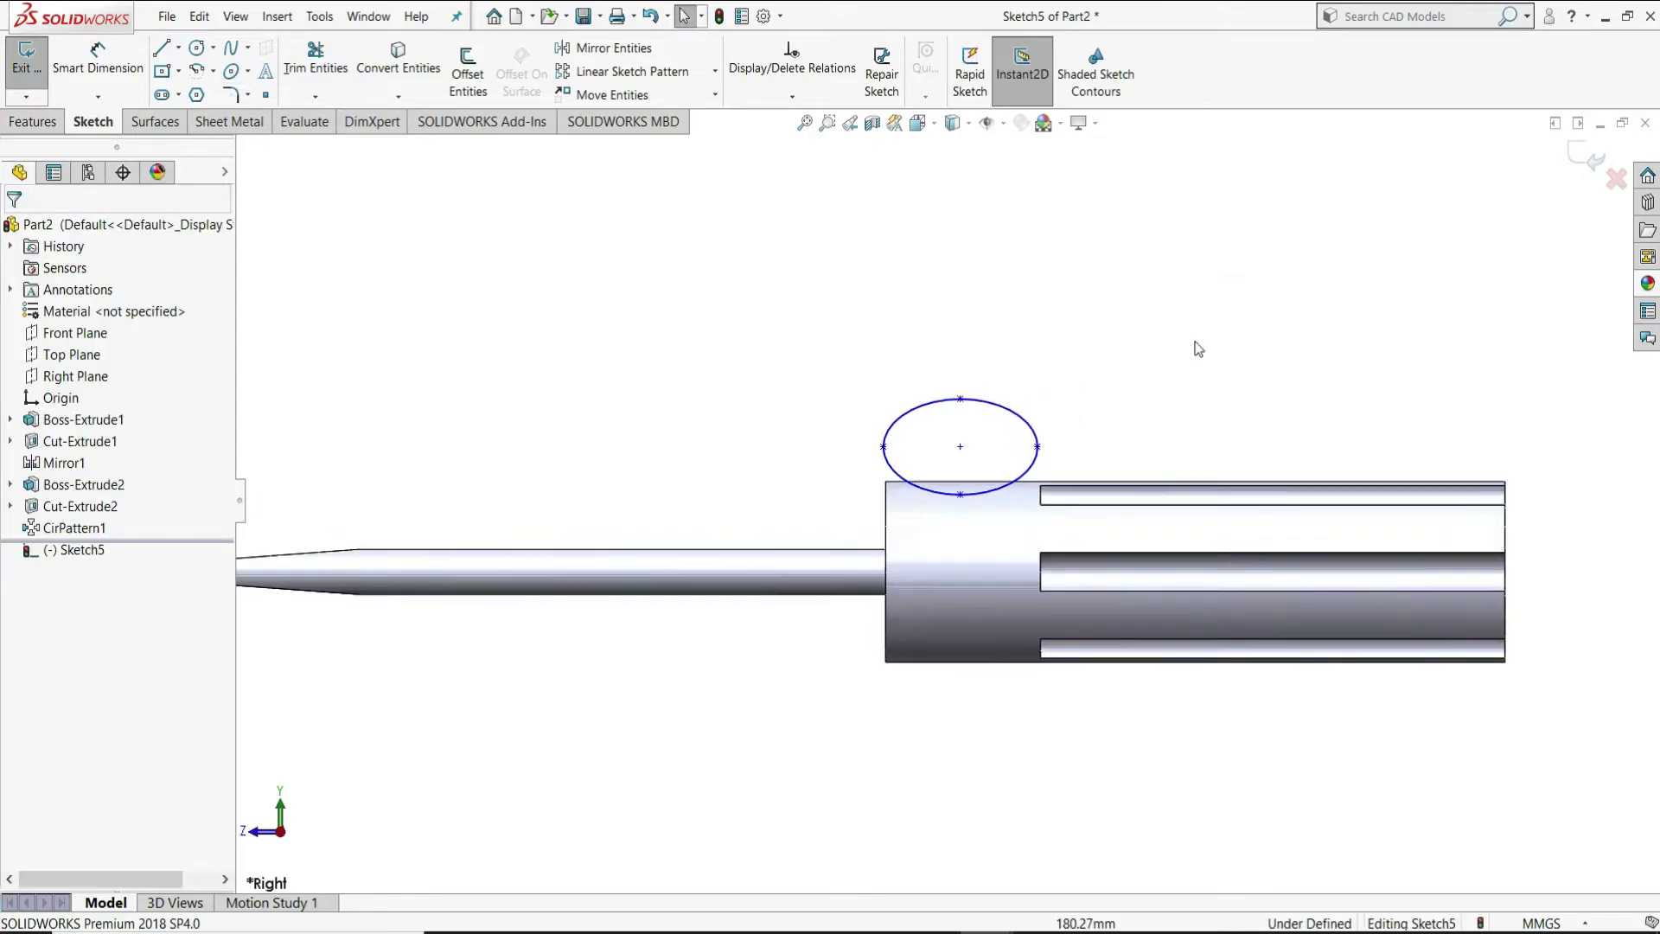
{"action": "left_click", "coordinate": [130, 69]}
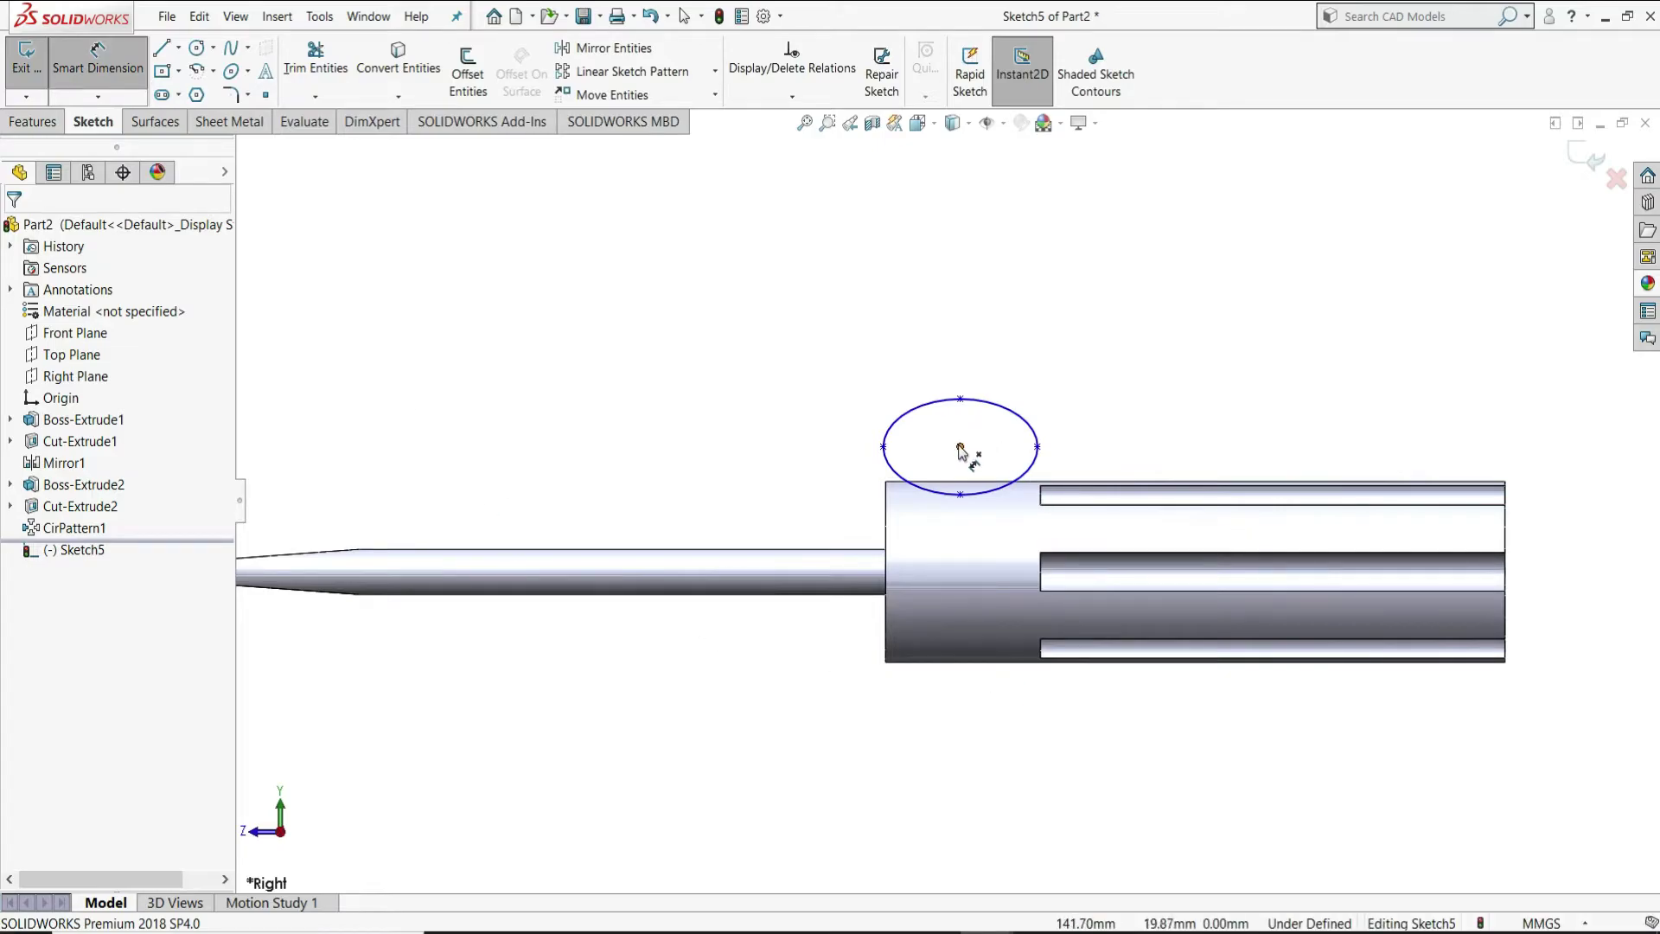
{"action": "left_click", "coordinate": [1036, 446]}
{"action": "left_click", "coordinate": [960, 447]}
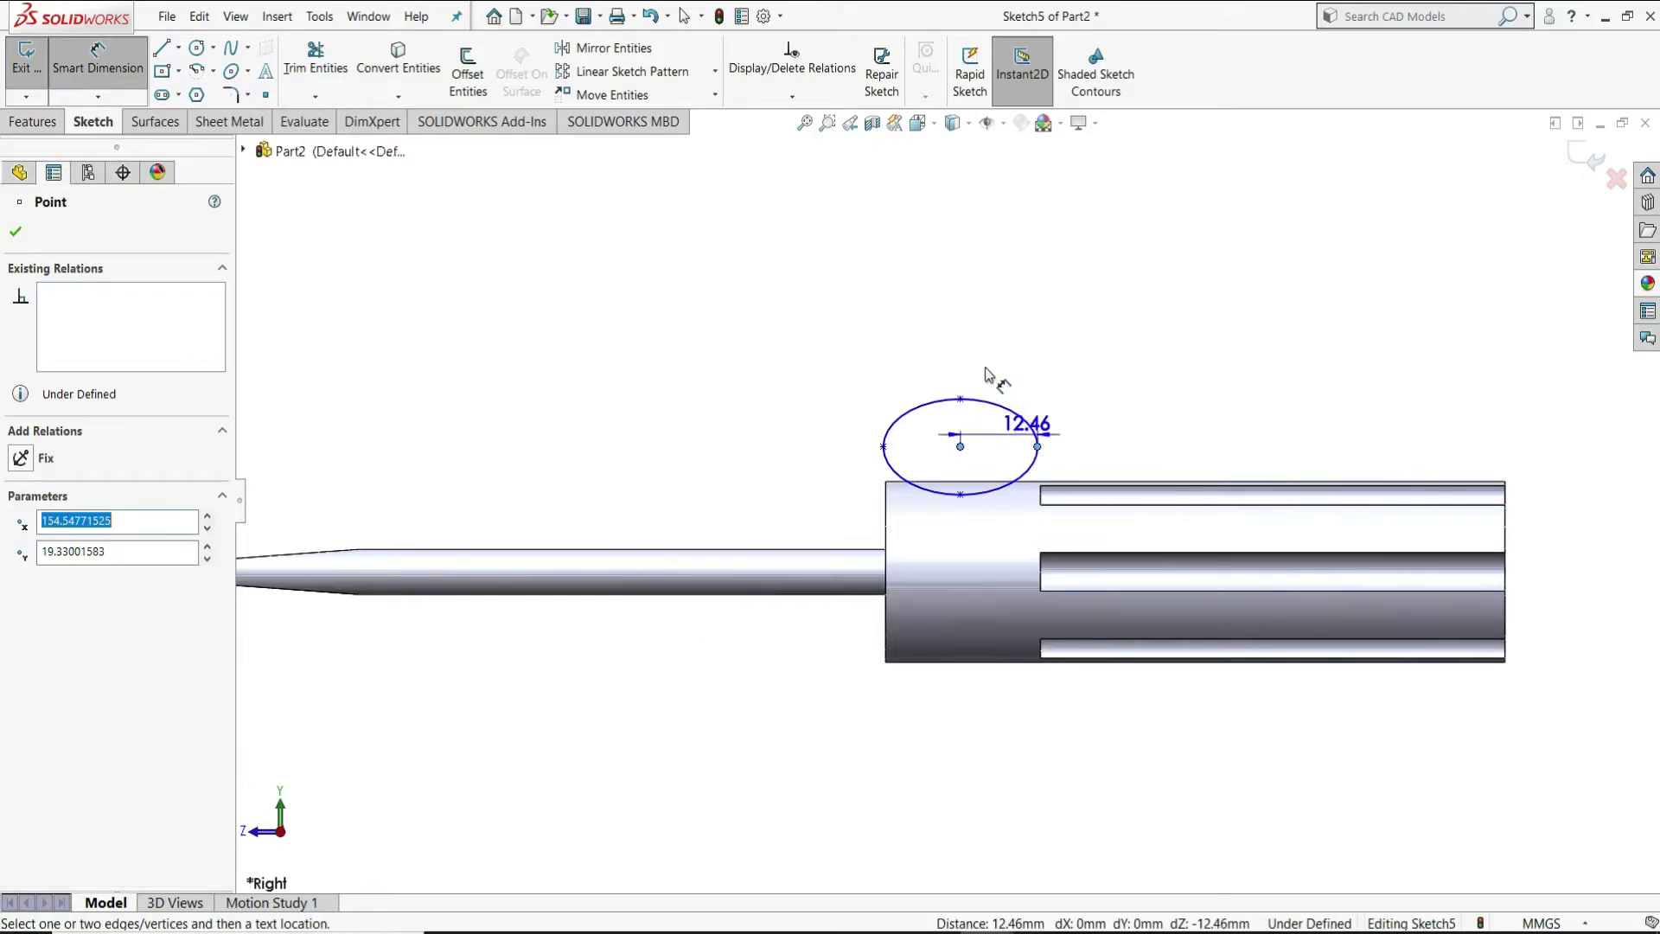
{"action": "left_click", "coordinate": [992, 353]}
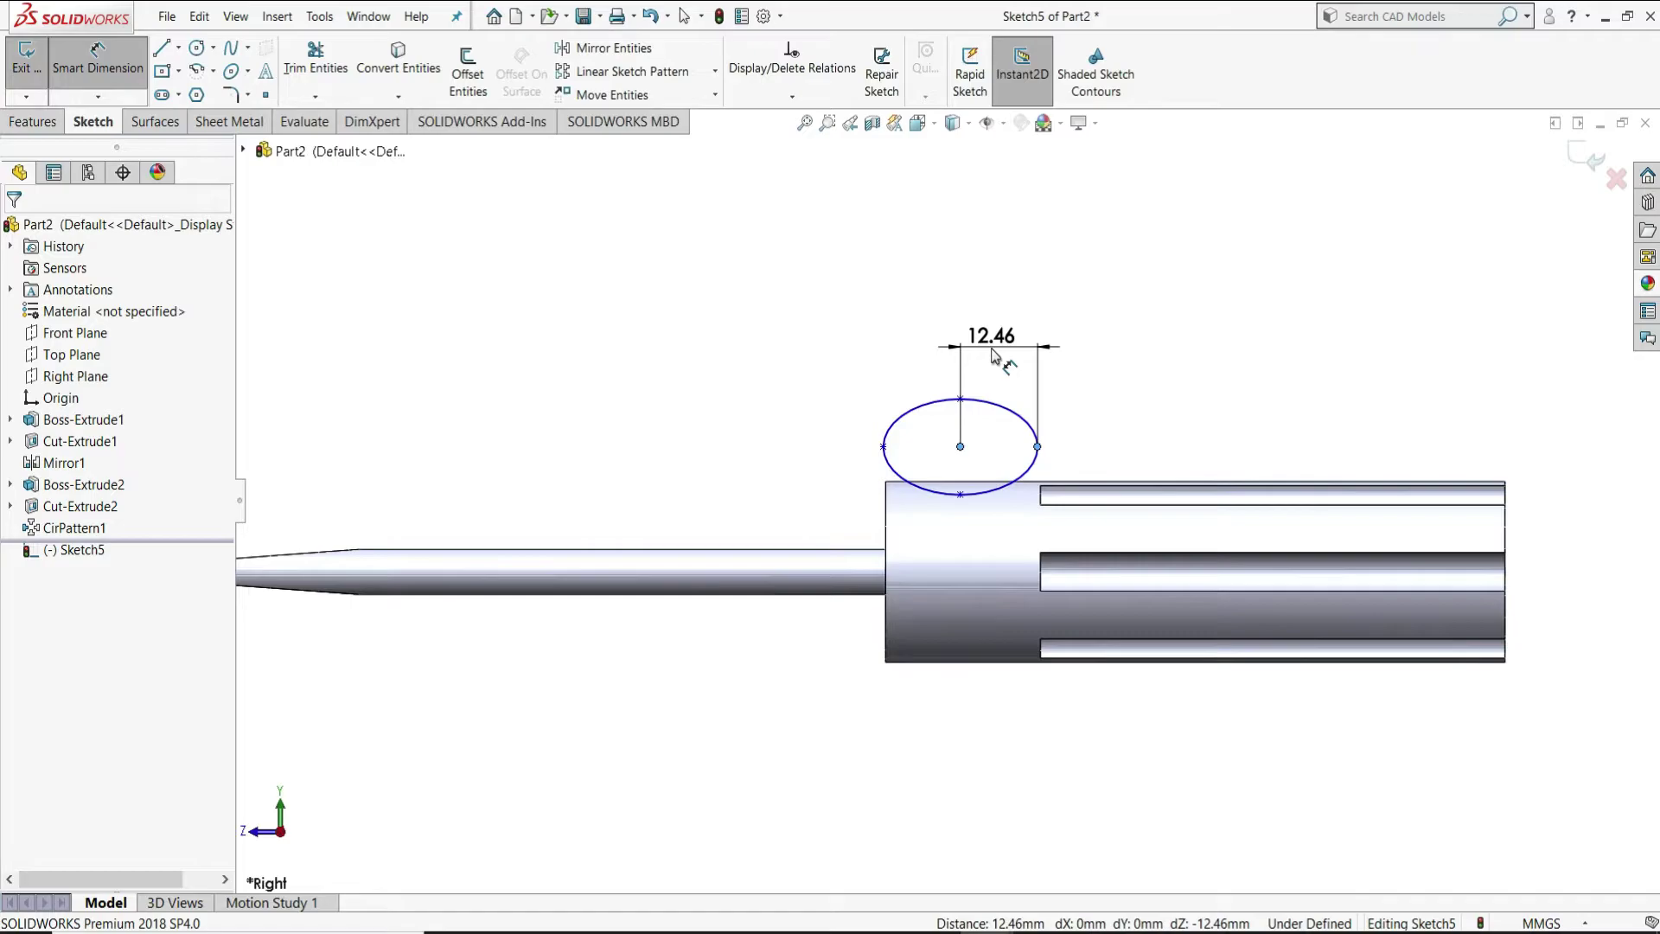
{"action": "type", "text": "10.5"}
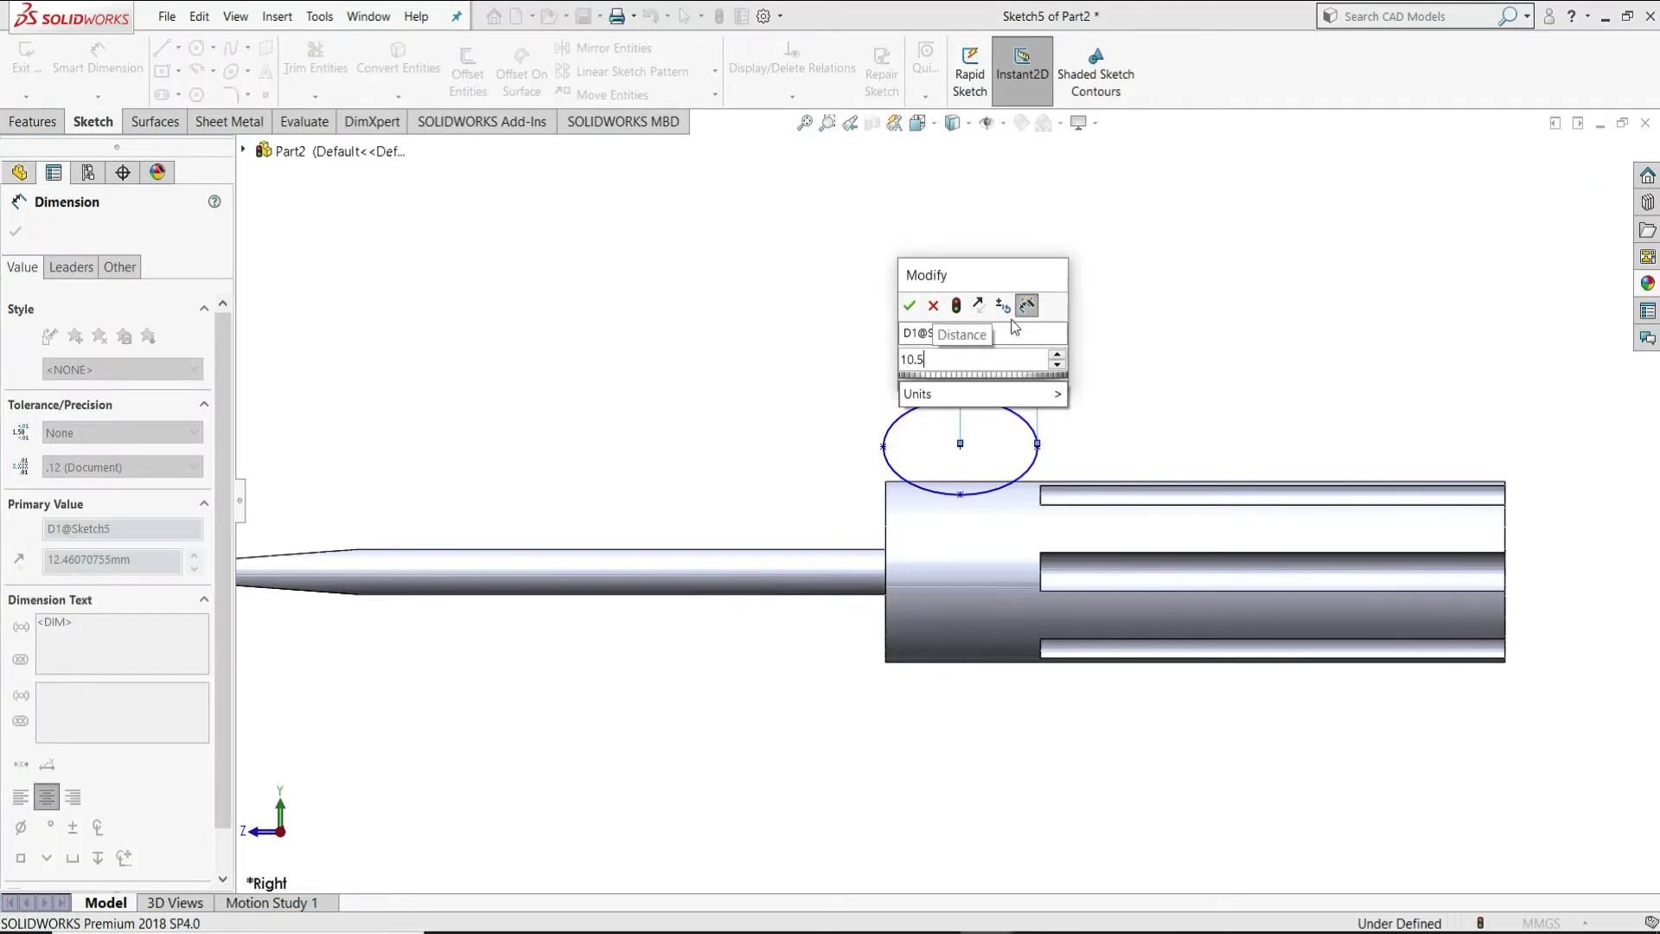
{"action": "left_click", "coordinate": [933, 305]}
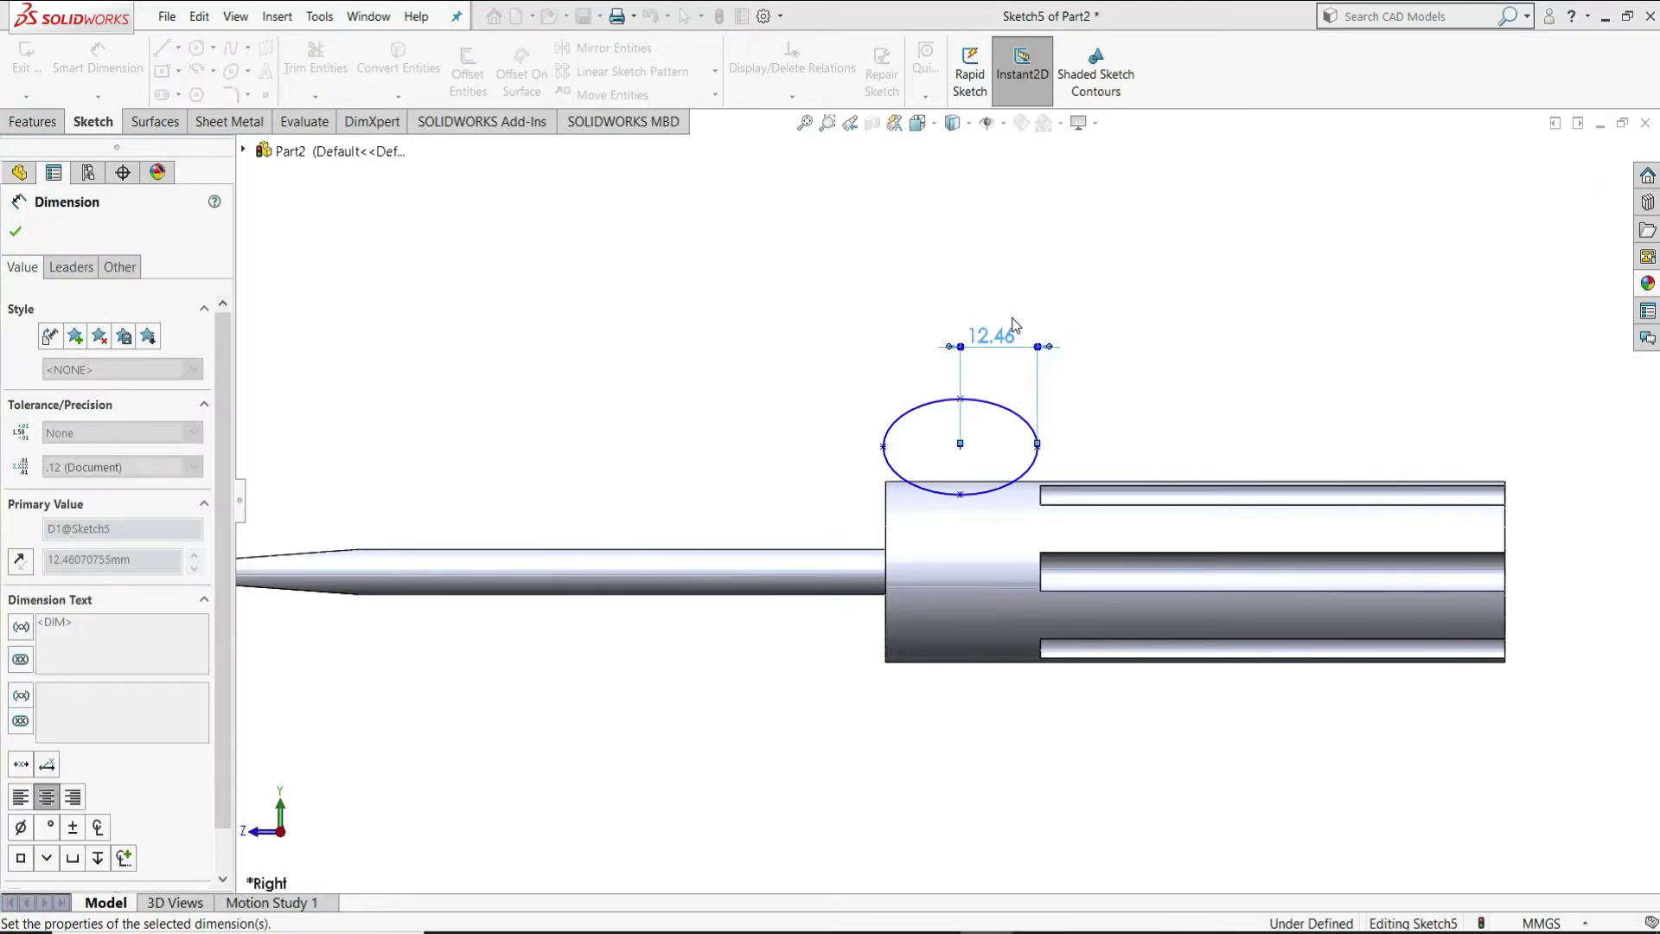
{"action": "left_click", "coordinate": [1041, 371]}
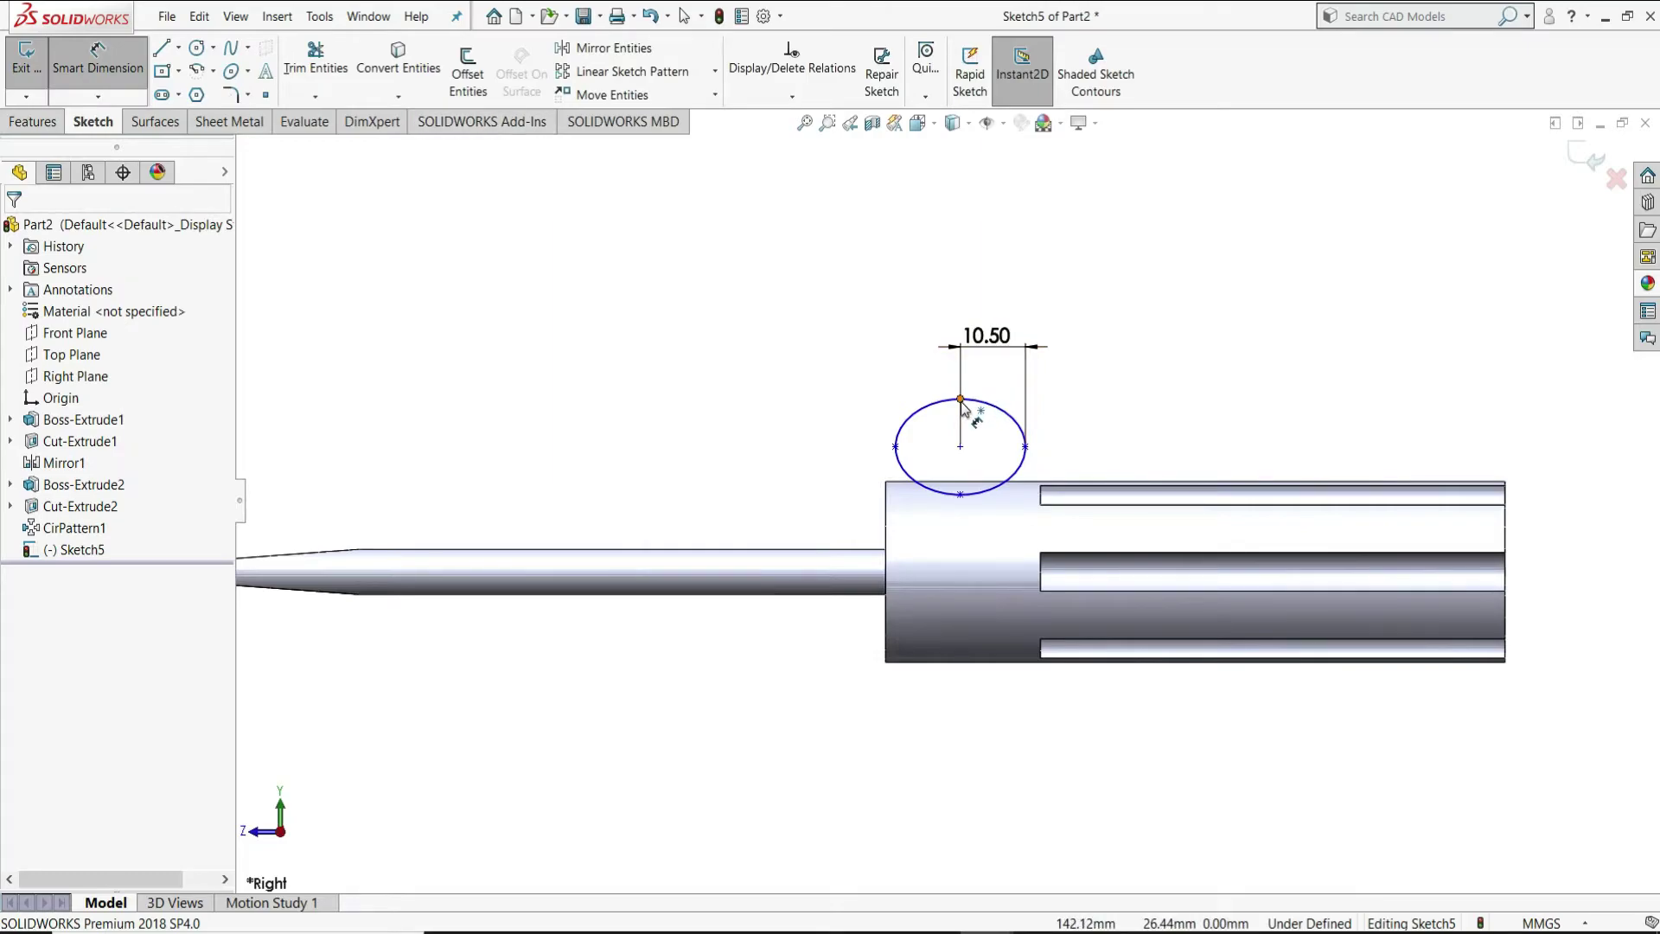
Dimension the ellipse's vertical radius from its center to its topmost point and set it to 4 mm.
{"action": "left_click", "coordinate": [960, 400]}
{"action": "left_click", "coordinate": [960, 447]}
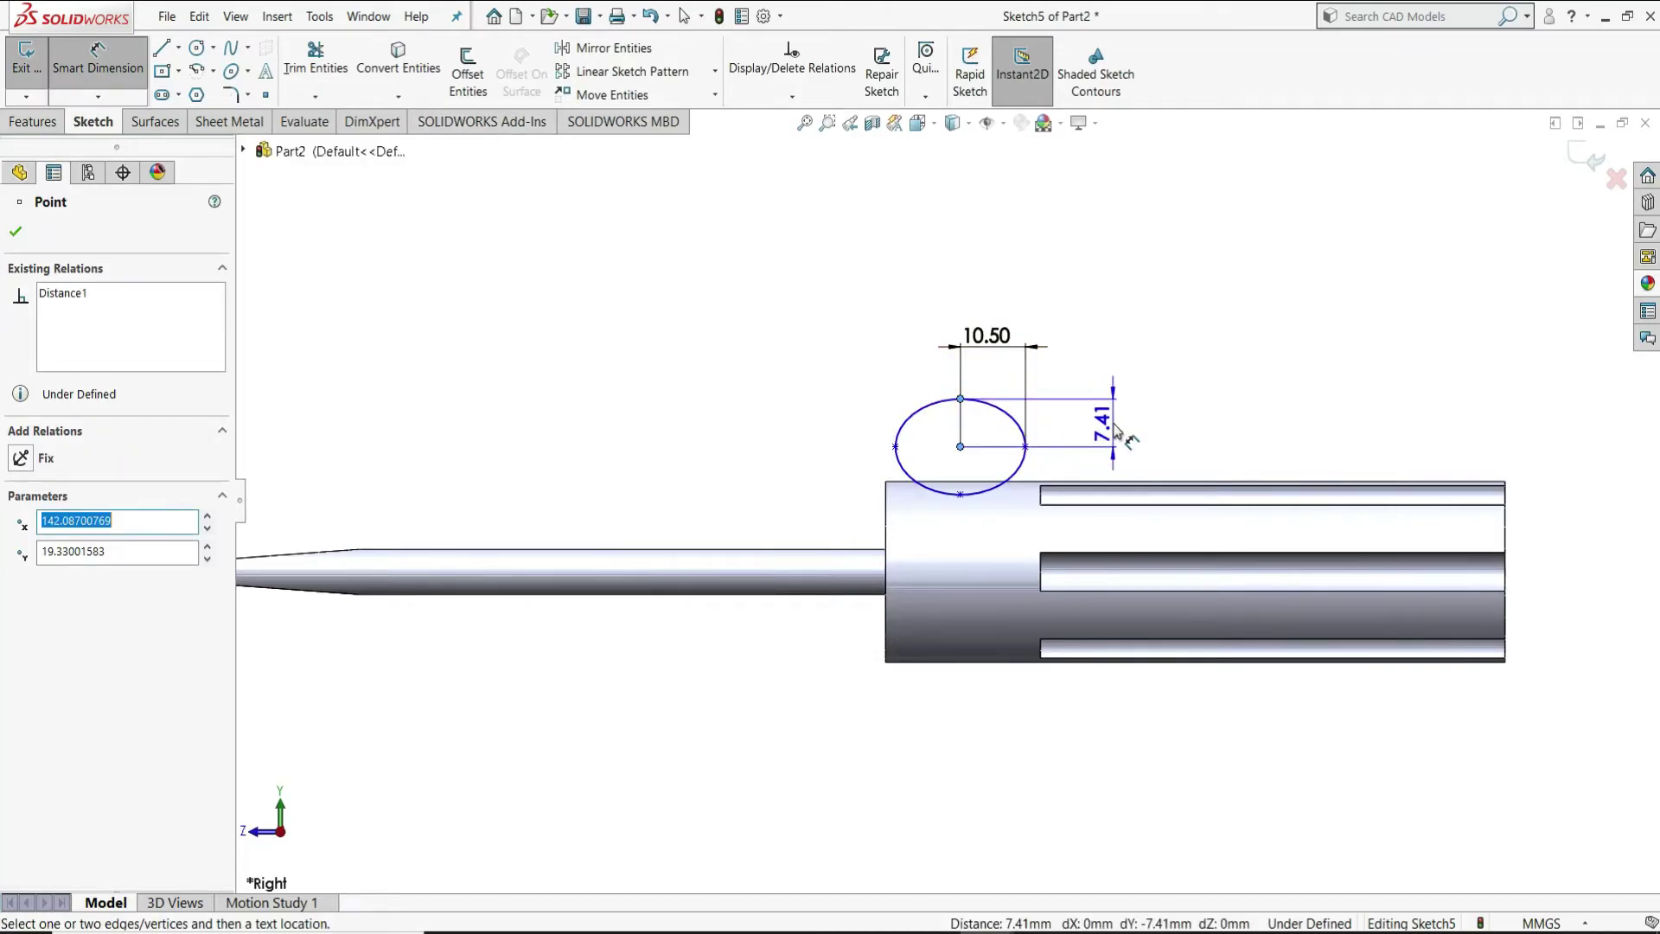
{"action": "left_click", "coordinate": [1116, 430]}
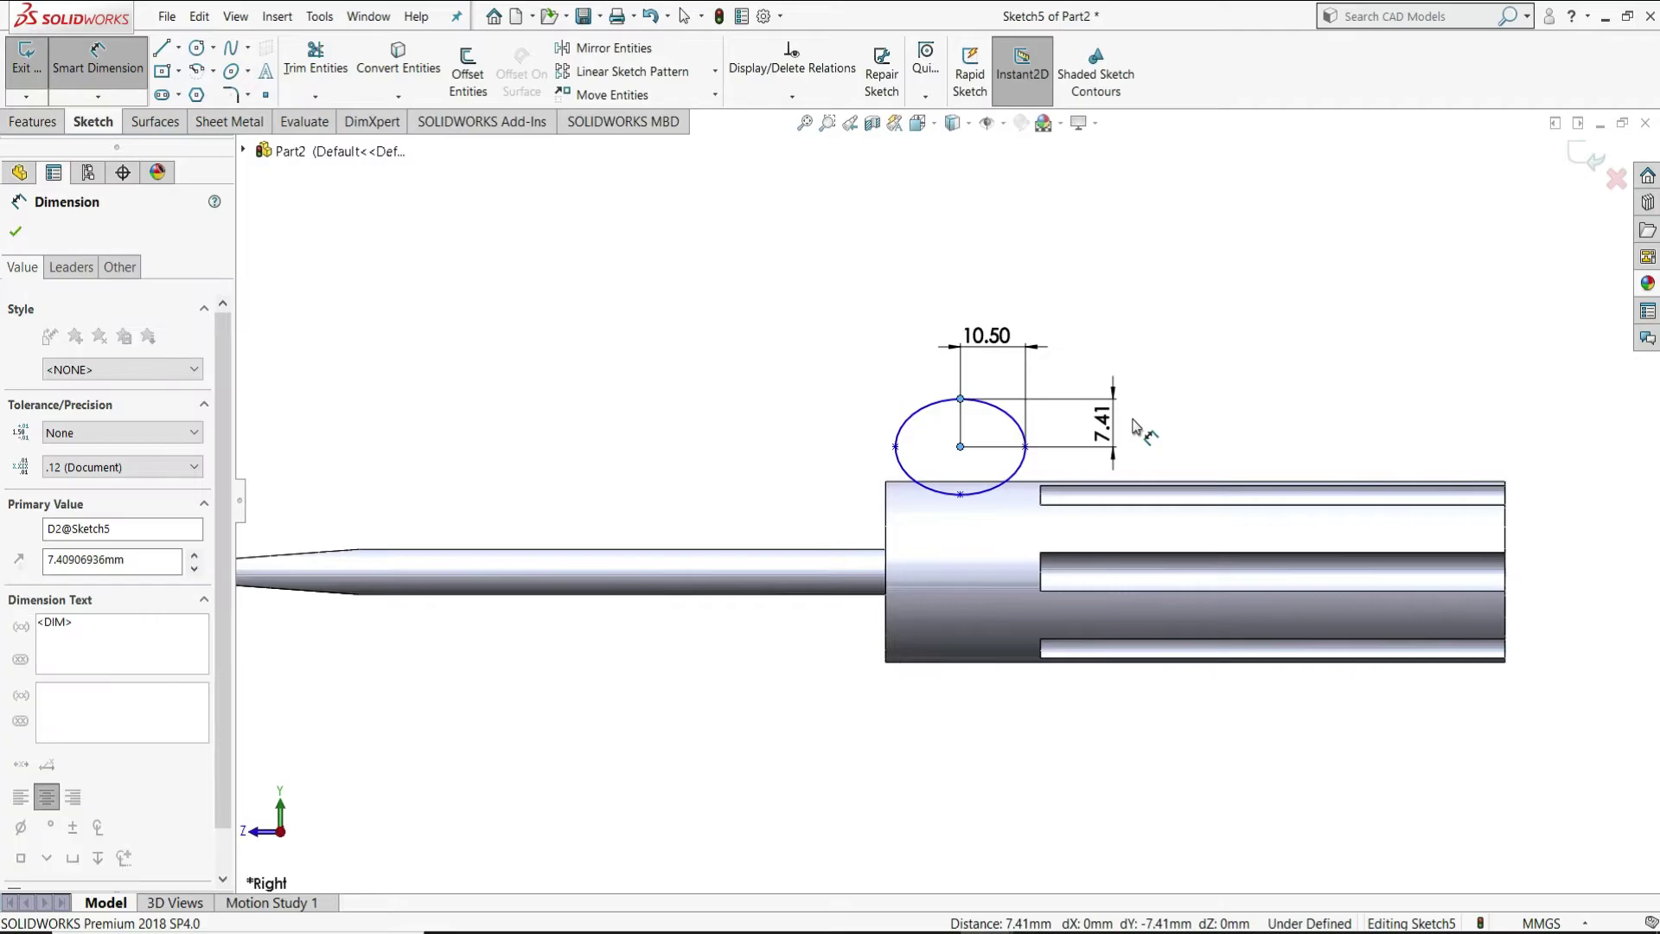
{"action": "type", "text": "4"}
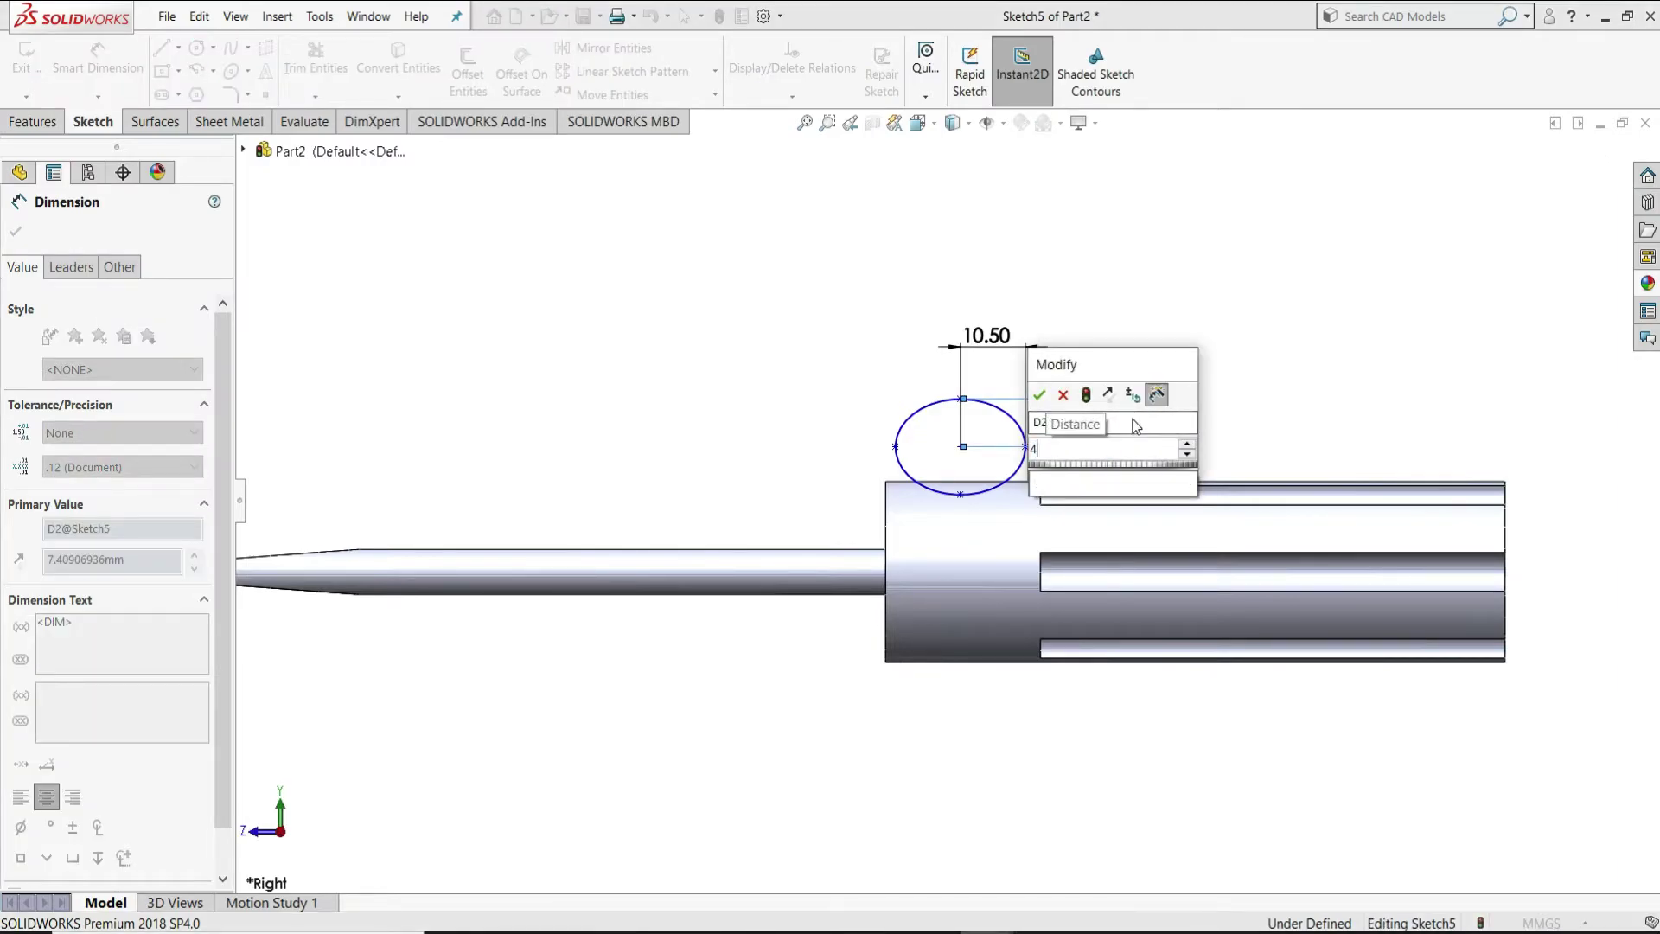
{"action": "key", "text": "Return"}
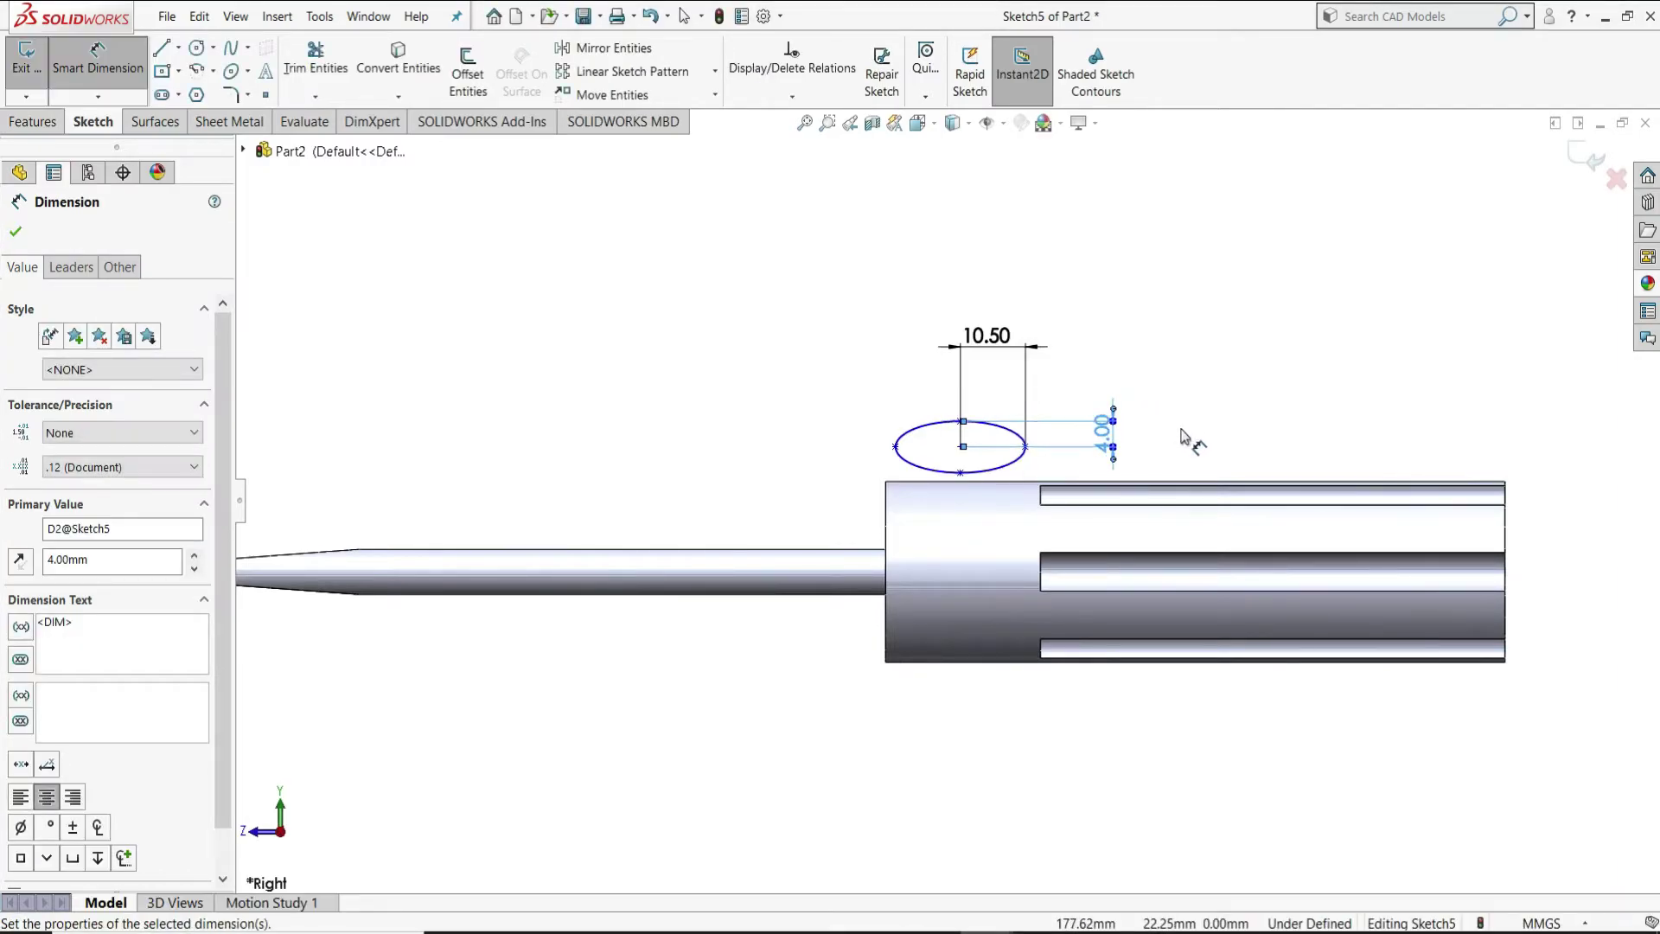
Dimension the vertical distance between the ellipse's center and the handle's upper front corner and set it to 1 mm.
{"action": "scroll", "coordinate": [994, 481], "scroll_direction": "down", "scroll_amount": 1}
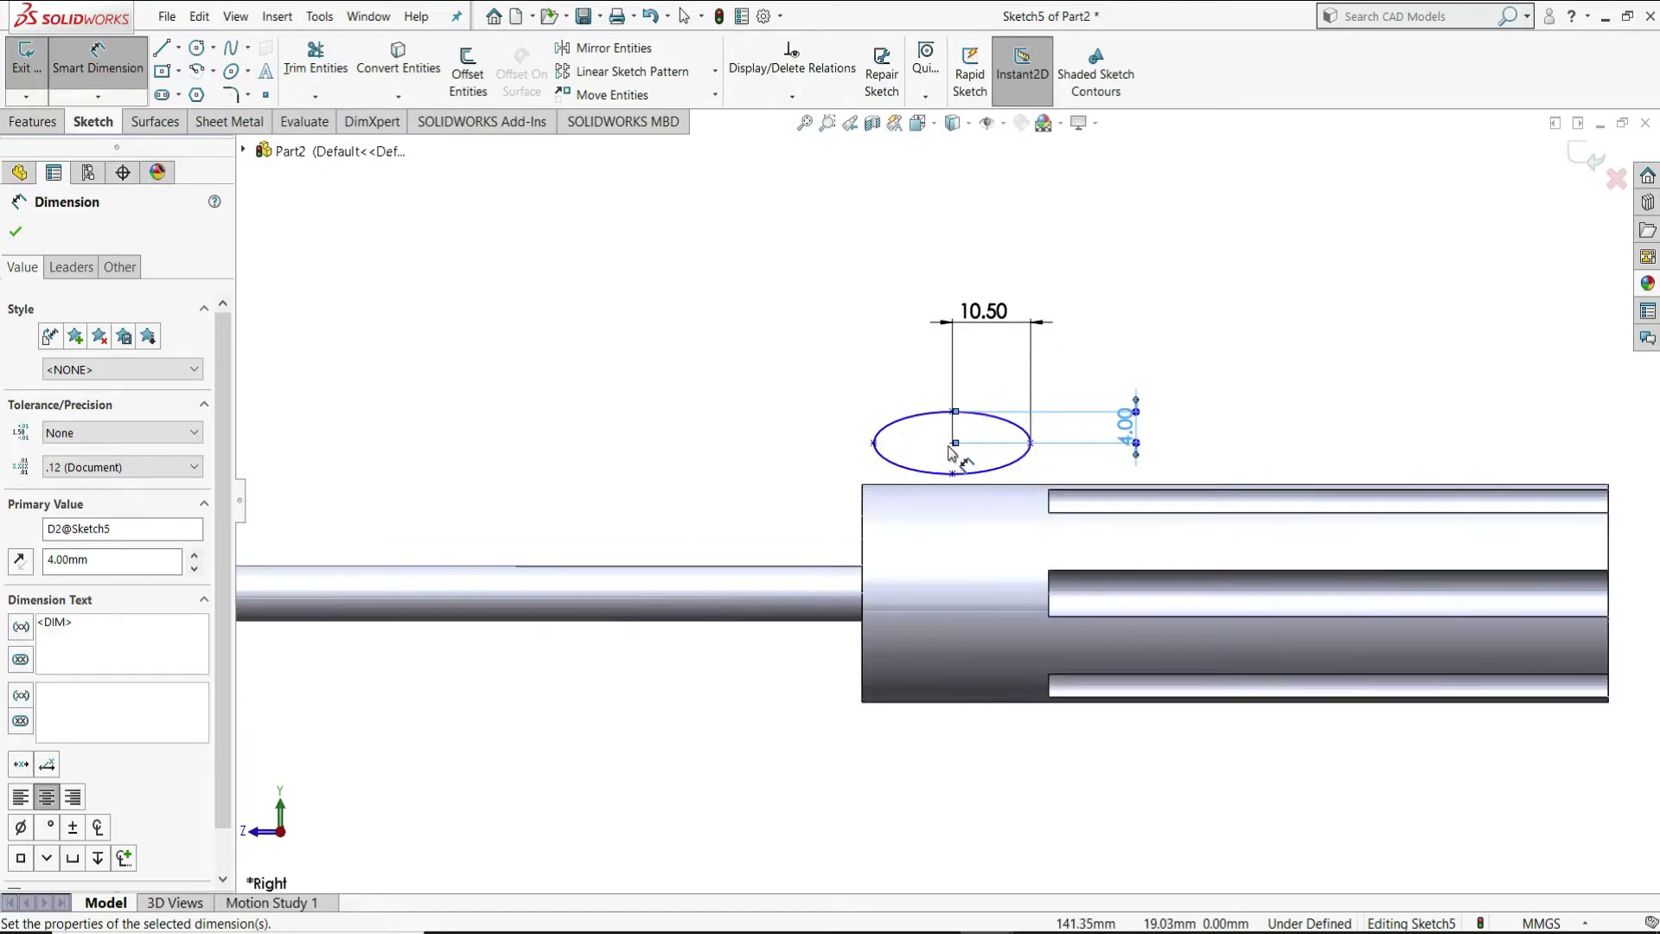
{"action": "left_click", "coordinate": [863, 485]}
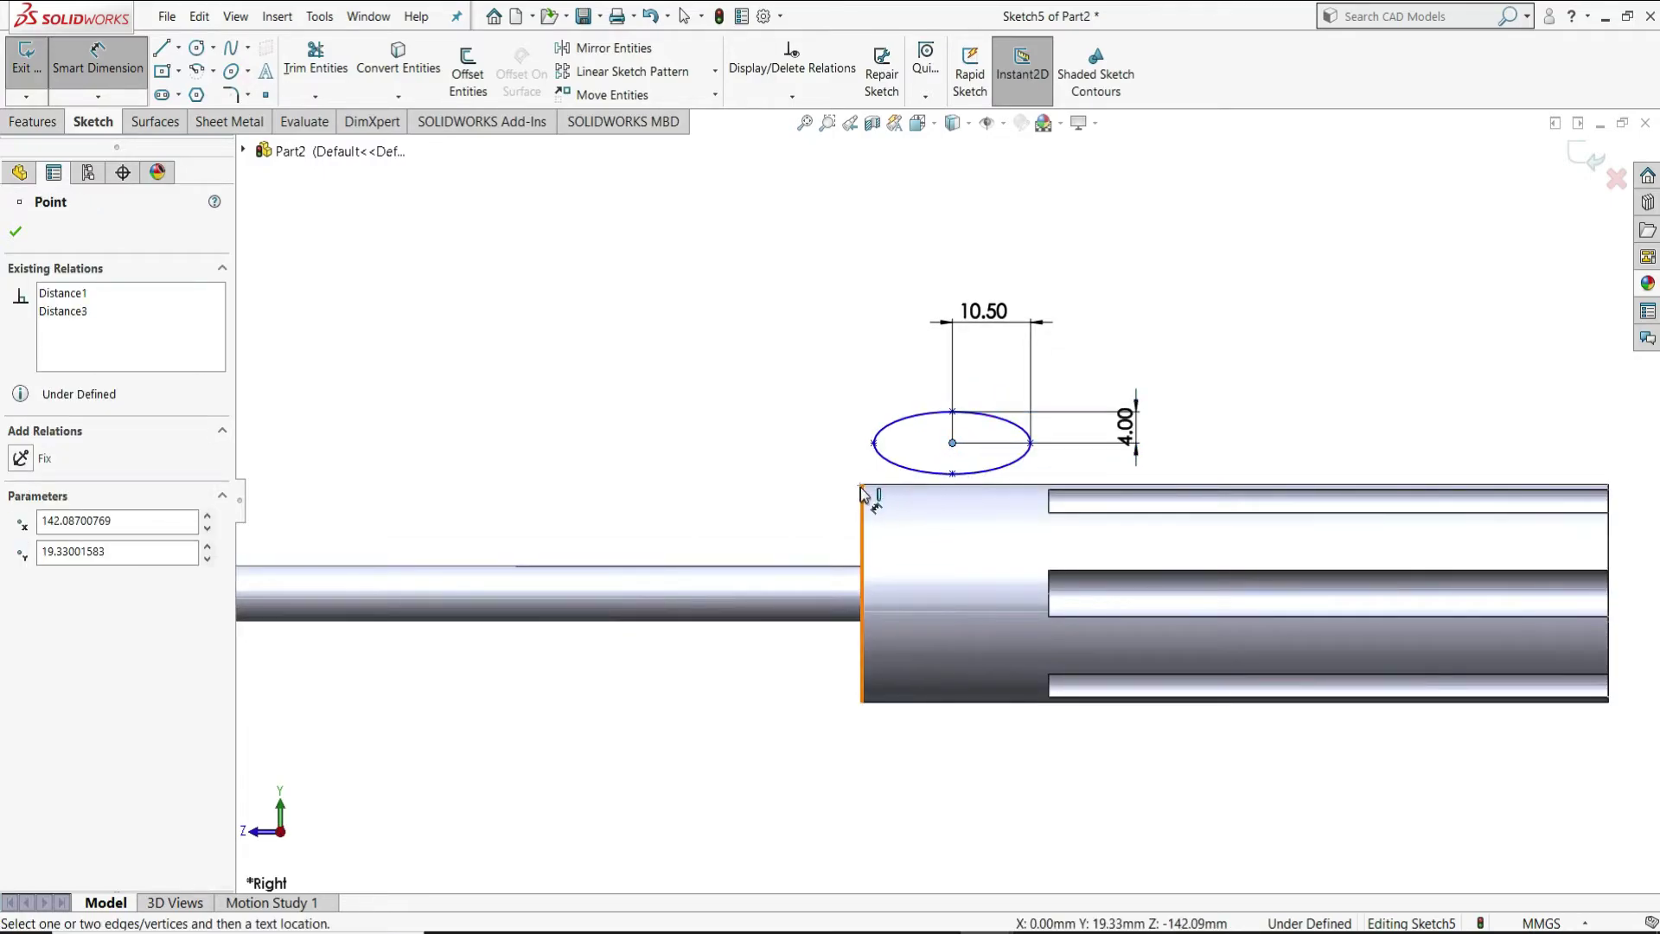
{"action": "left_click", "coordinate": [952, 442]}
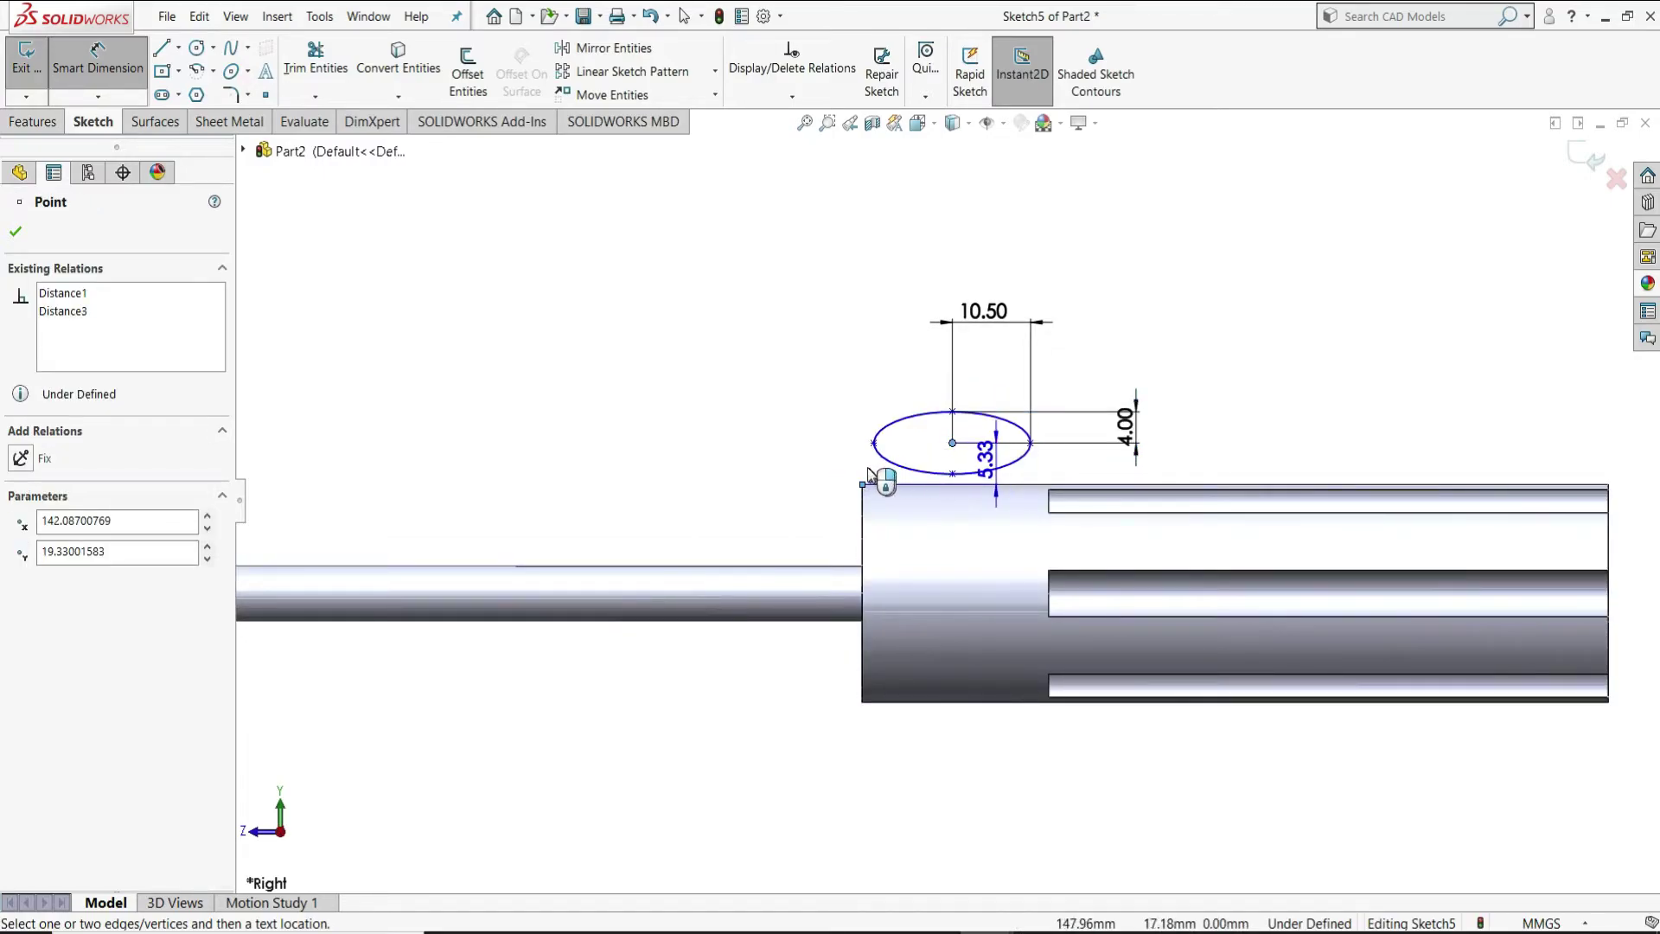
{"action": "left_click", "coordinate": [828, 479]}
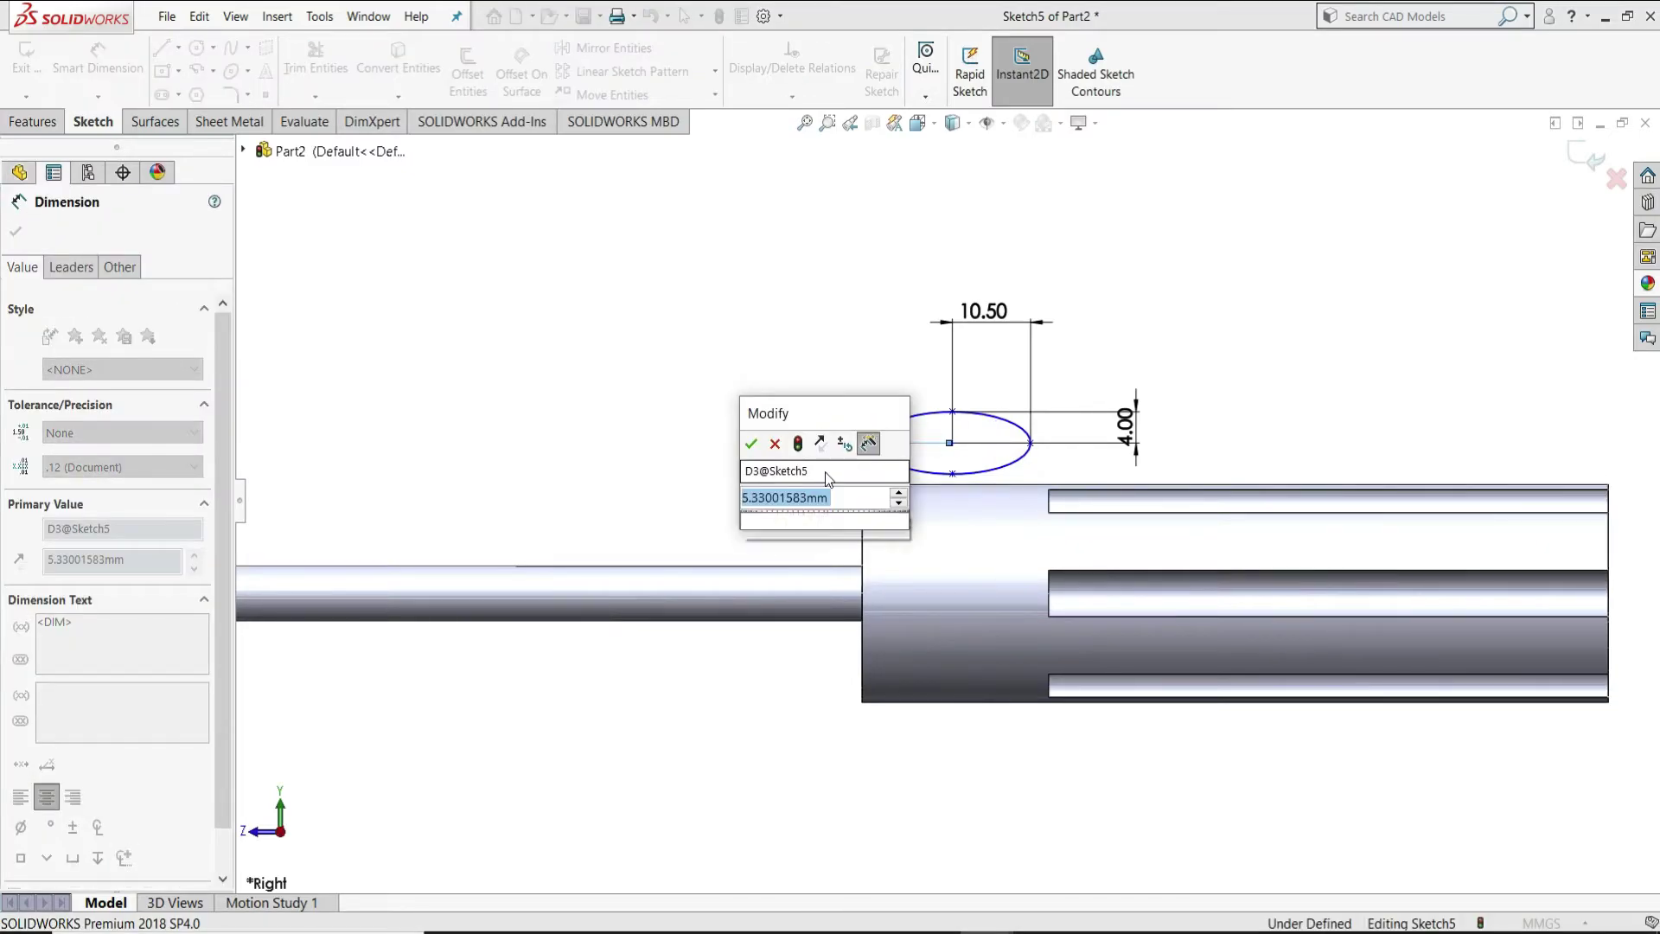
{"action": "key", "text": "Return"}
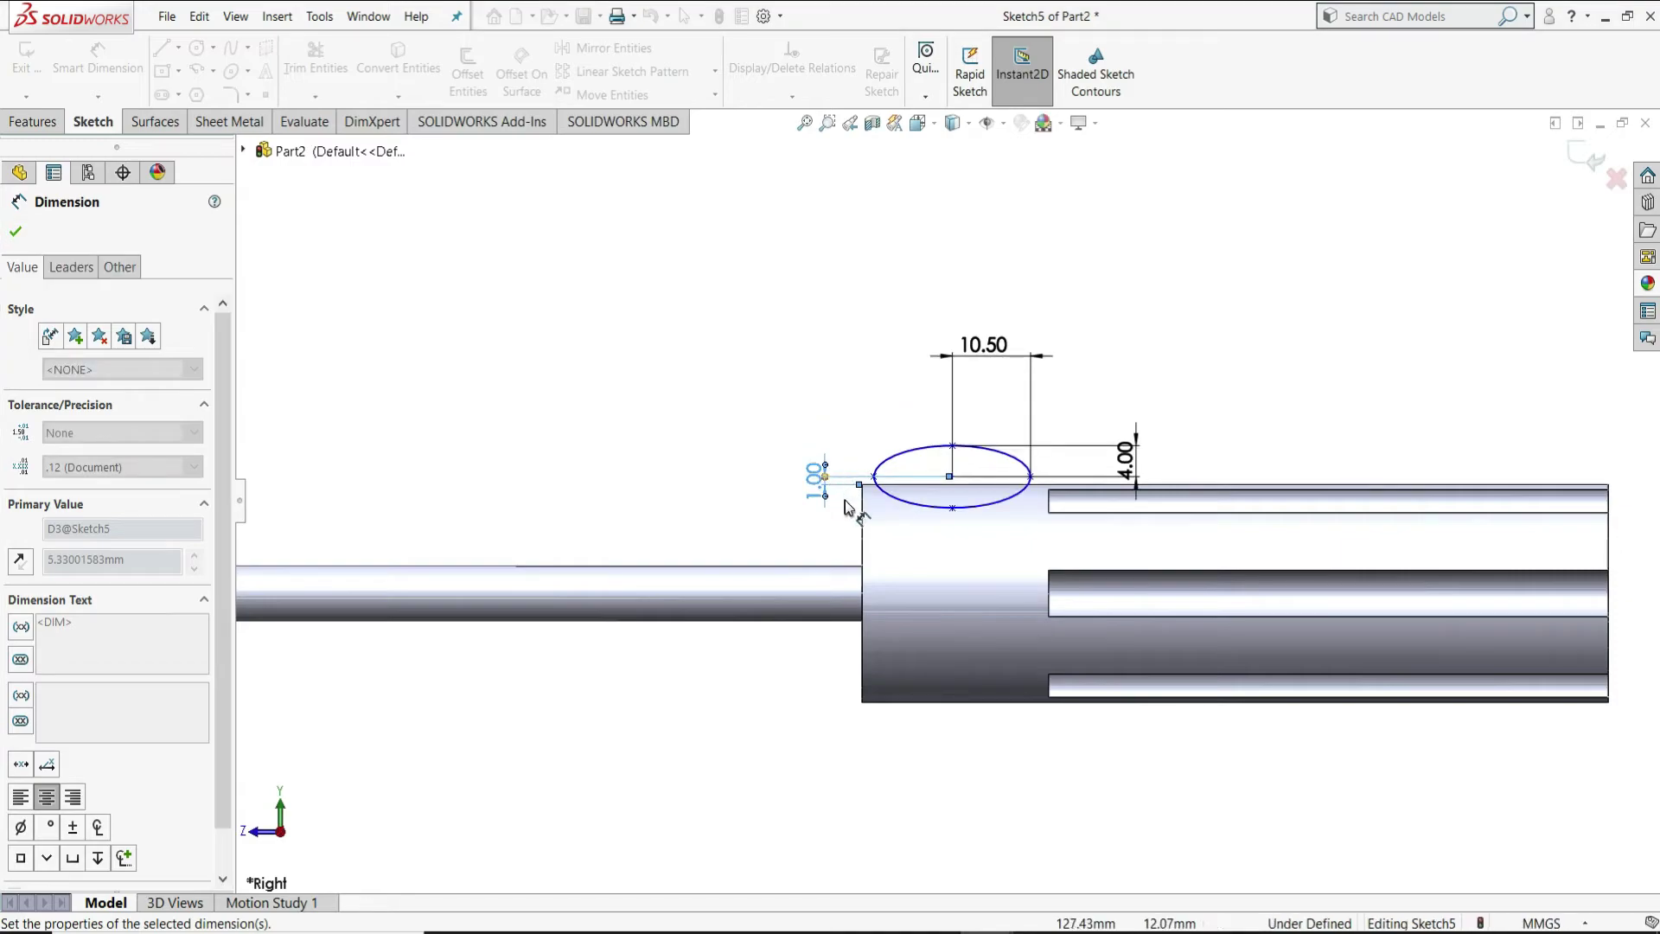
Dimension the horizontal distance between the ellipse's center and the handle's front face edge and set it to 12.5 mm.
{"action": "scroll", "coordinate": [1025, 562], "scroll_direction": "down", "scroll_amount": 2}
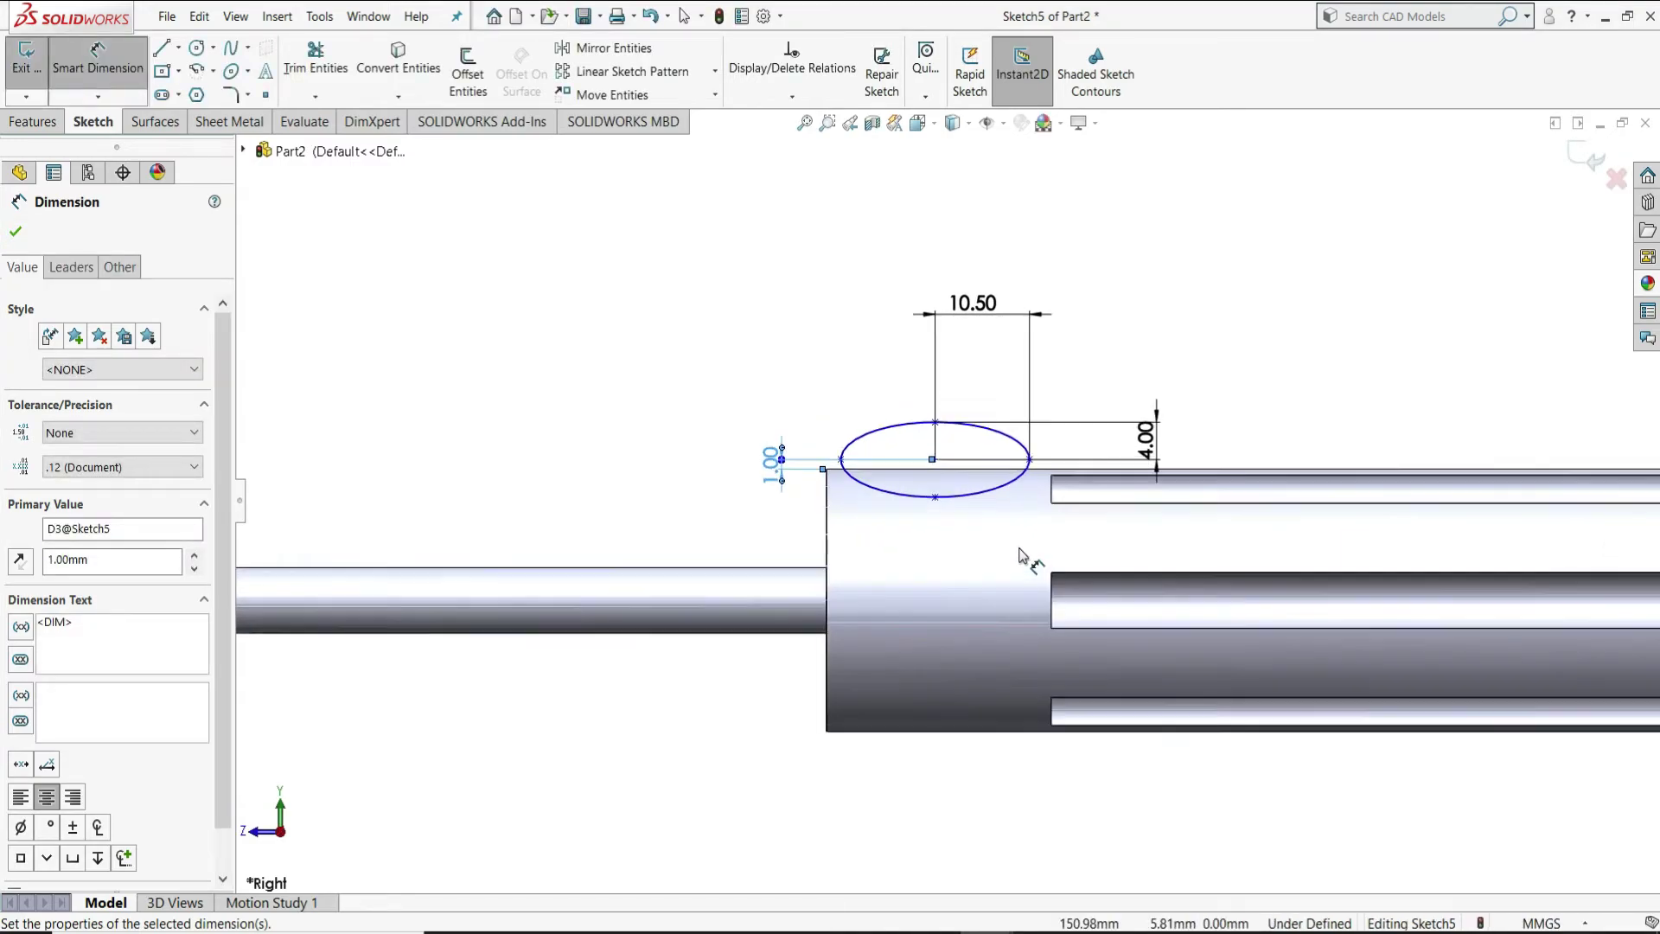
{"action": "left_click", "coordinate": [915, 440]}
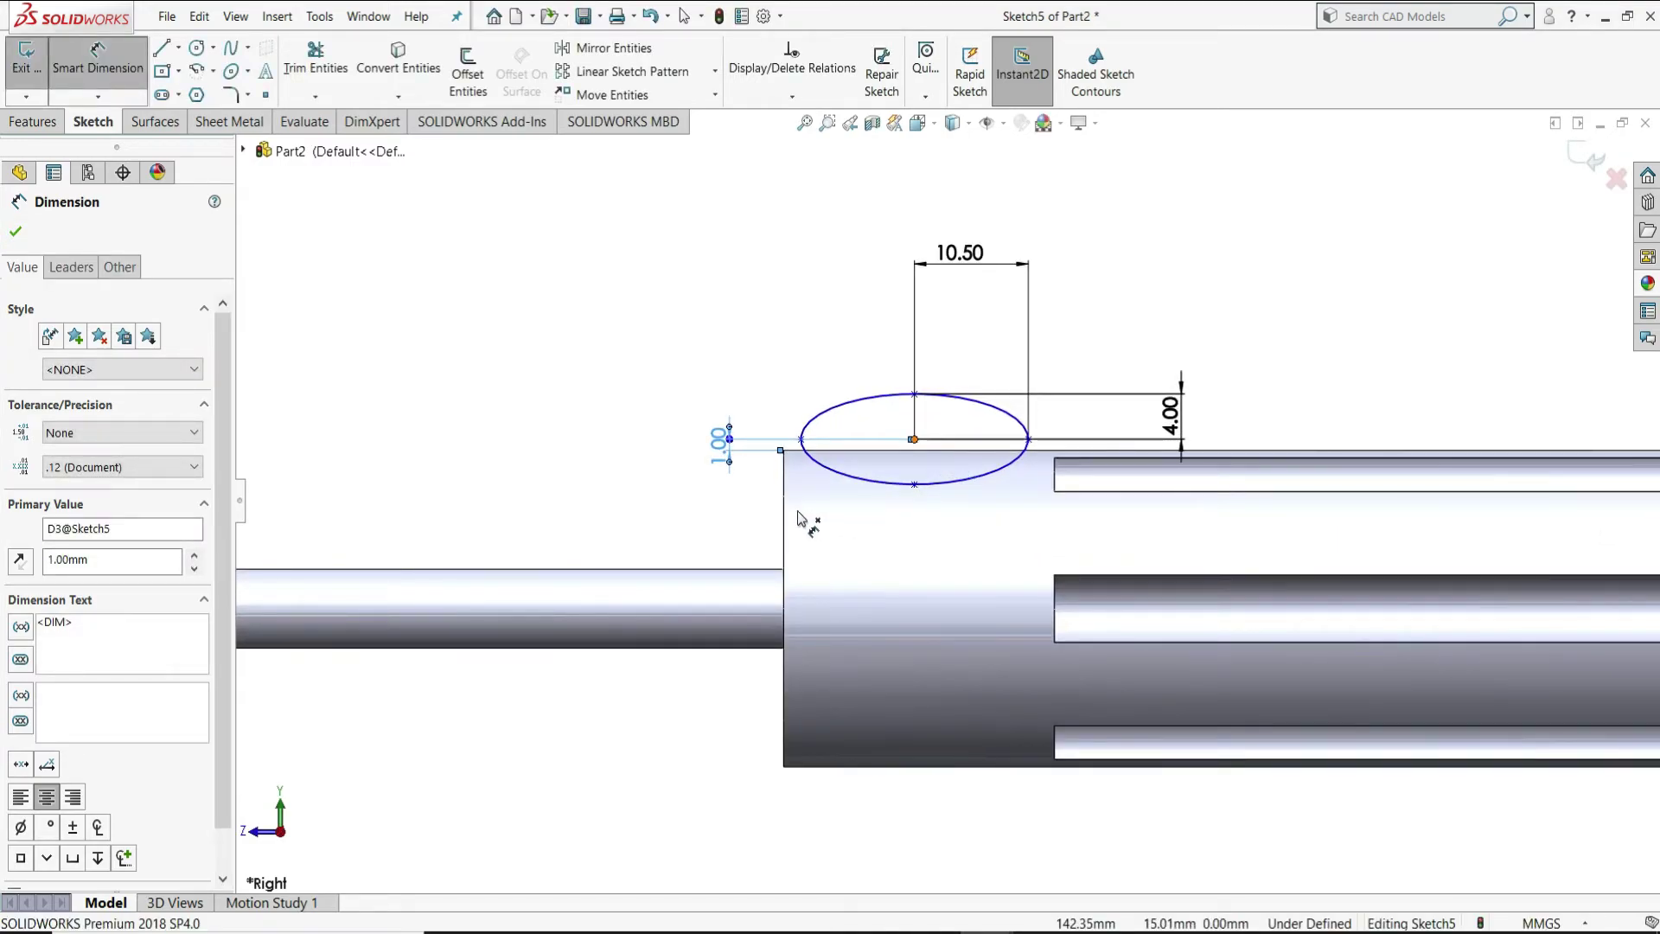
{"action": "left_click", "coordinate": [787, 529]}
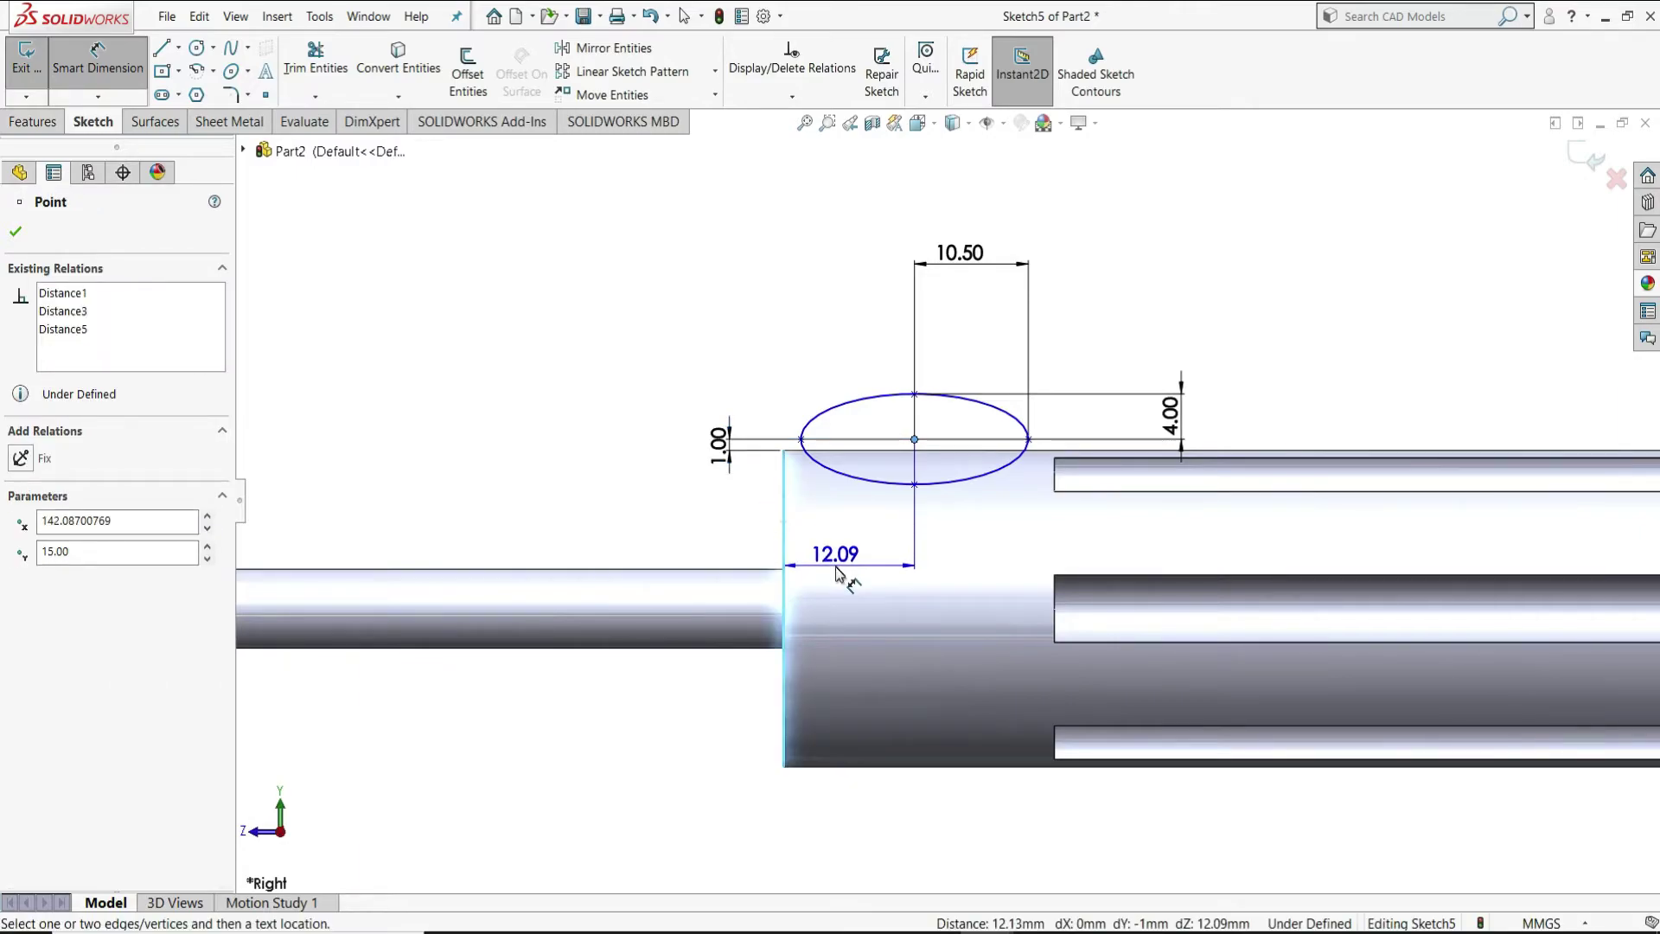
{"action": "left_click", "coordinate": [837, 581]}
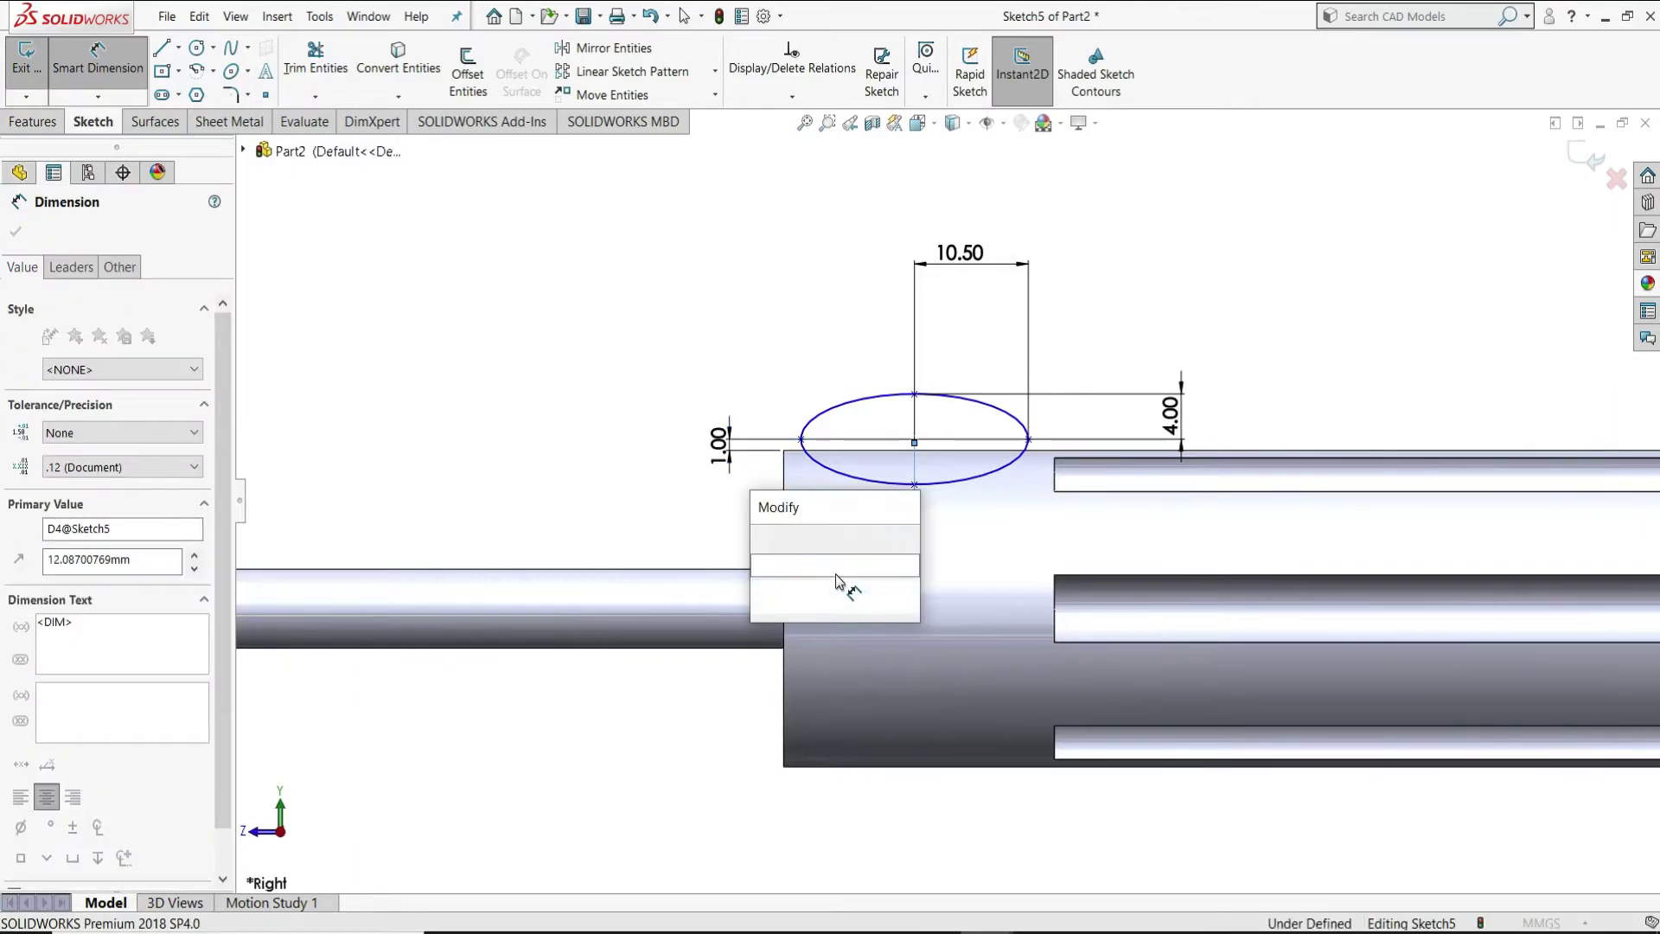
{"action": "type", "text": "12.09"}
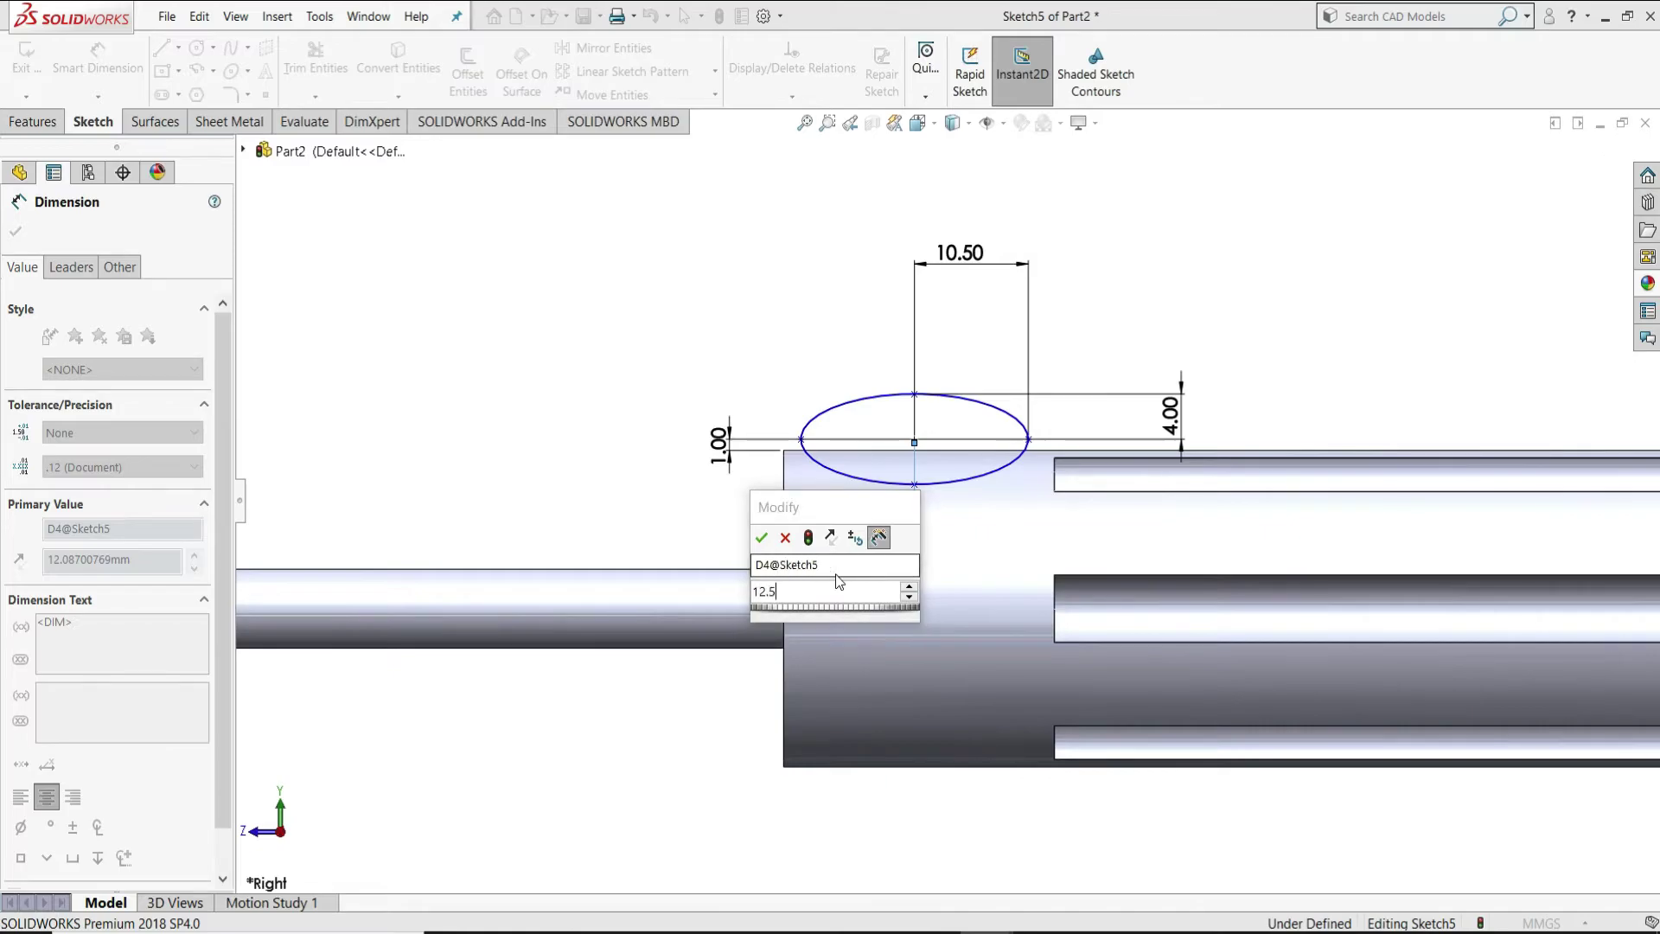
{"action": "key", "text": "Return"}
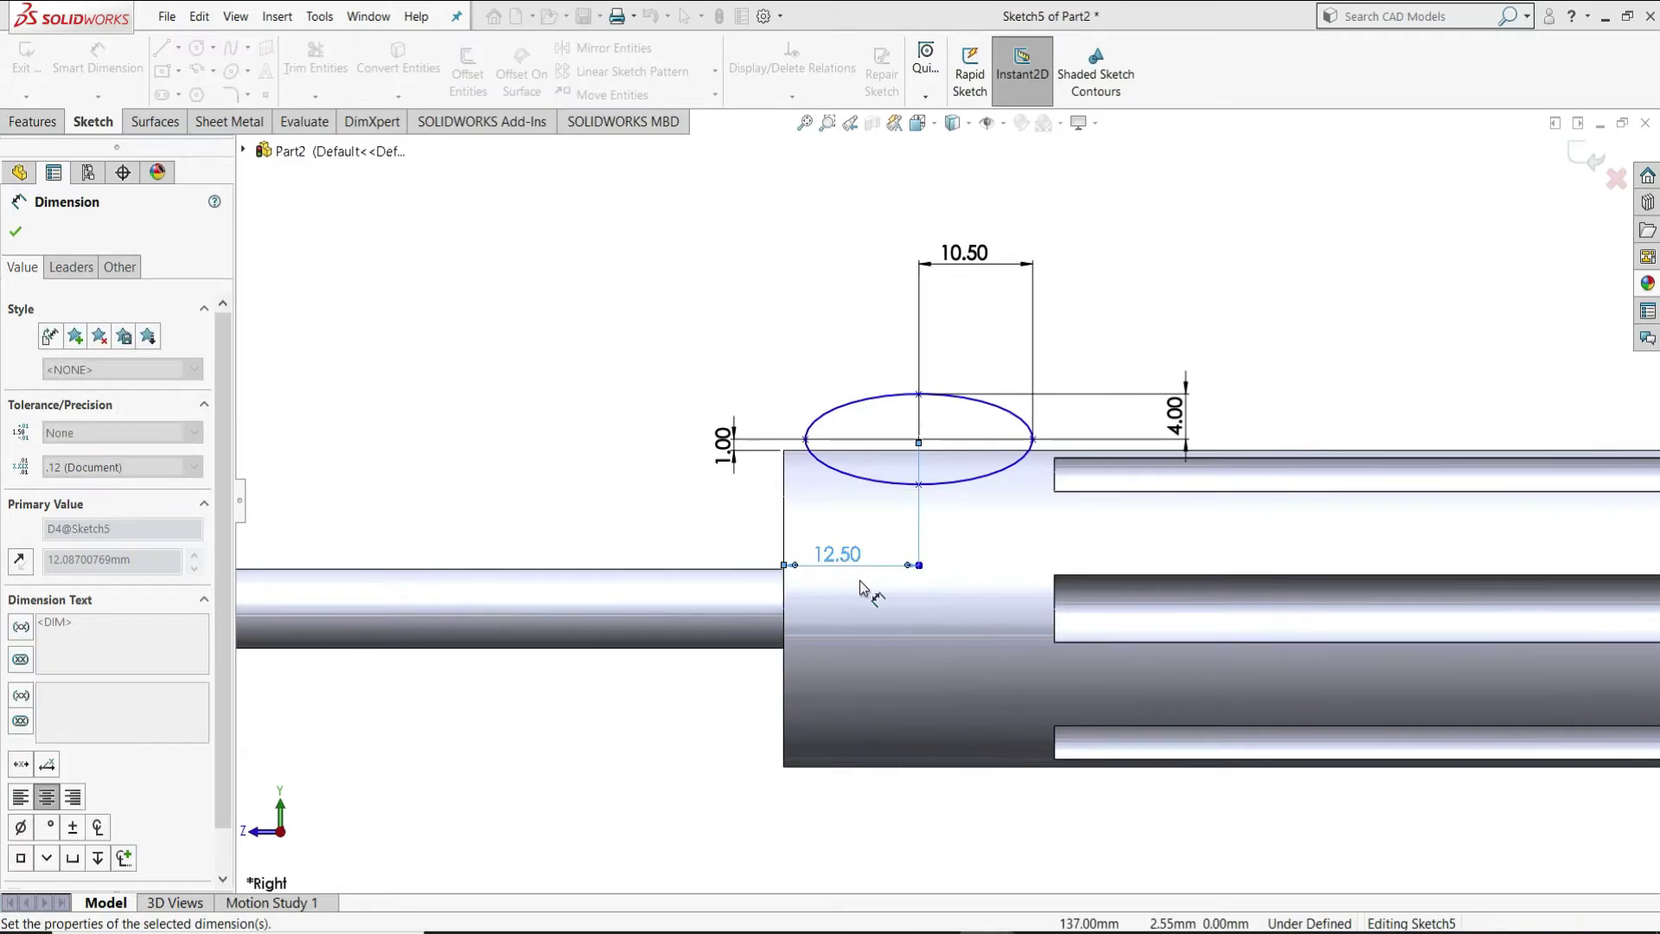
Add a horizontal relation between the ellipse's center and its side point nearest the grip grooves.
{"action": "right_click", "coordinate": [1363, 277]}
{"action": "left_click", "coordinate": [1382, 327]}
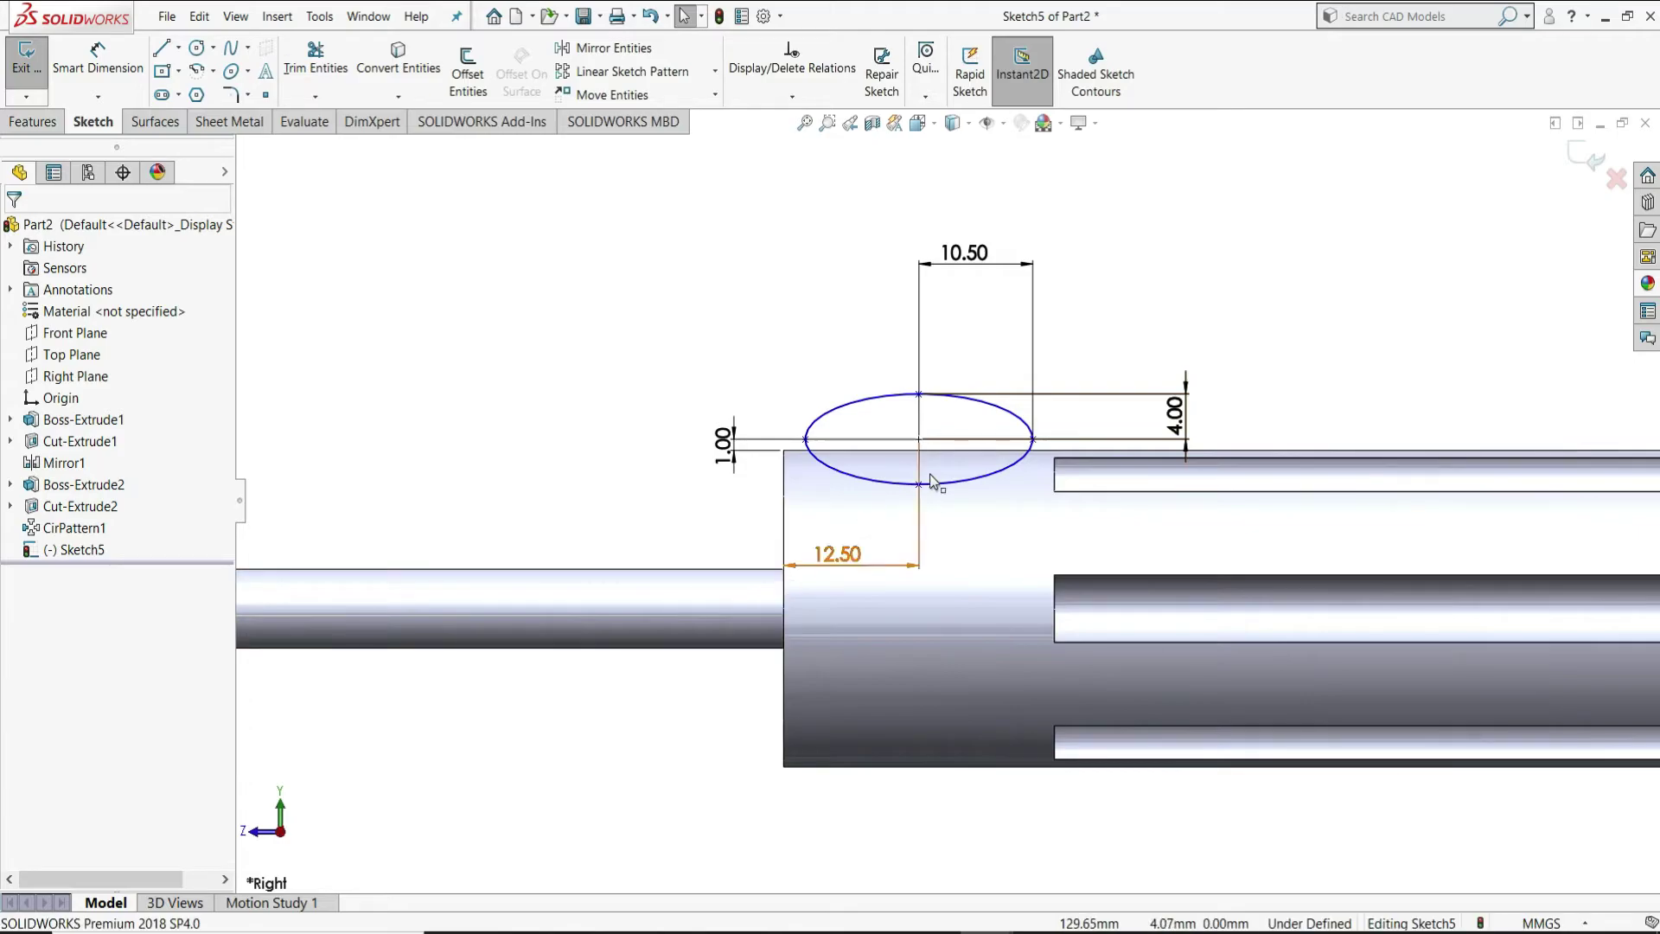
{"action": "left_click", "coordinate": [919, 439]}
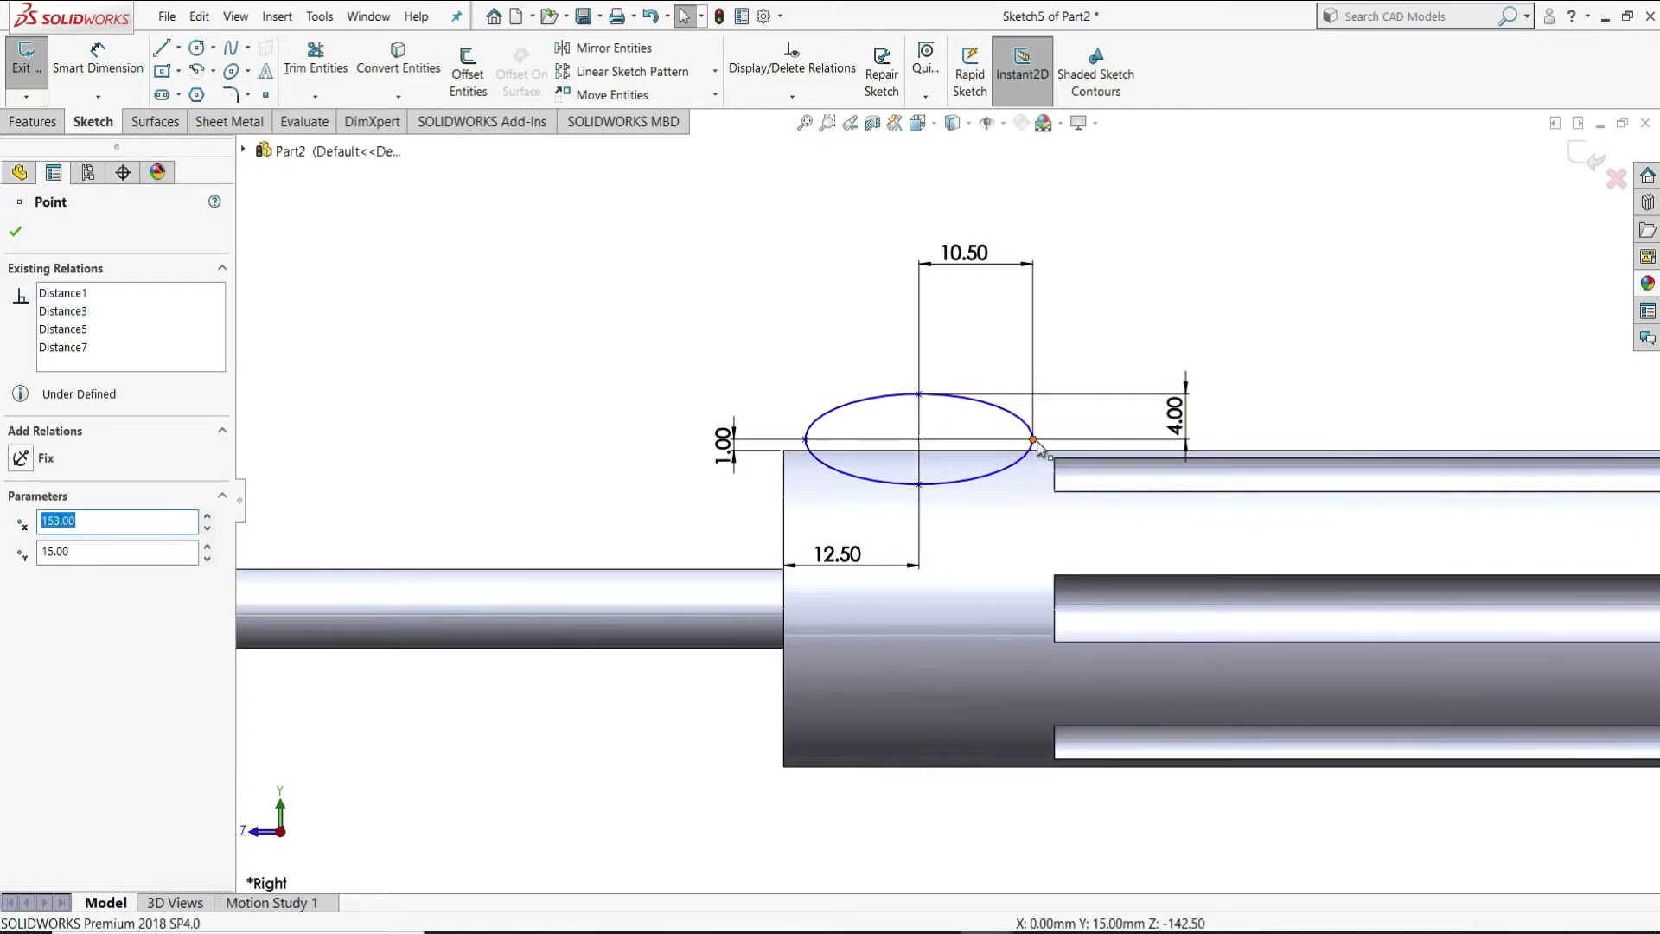
{"action": "left_click", "coordinate": [1034, 441], "text": "ctrl"}
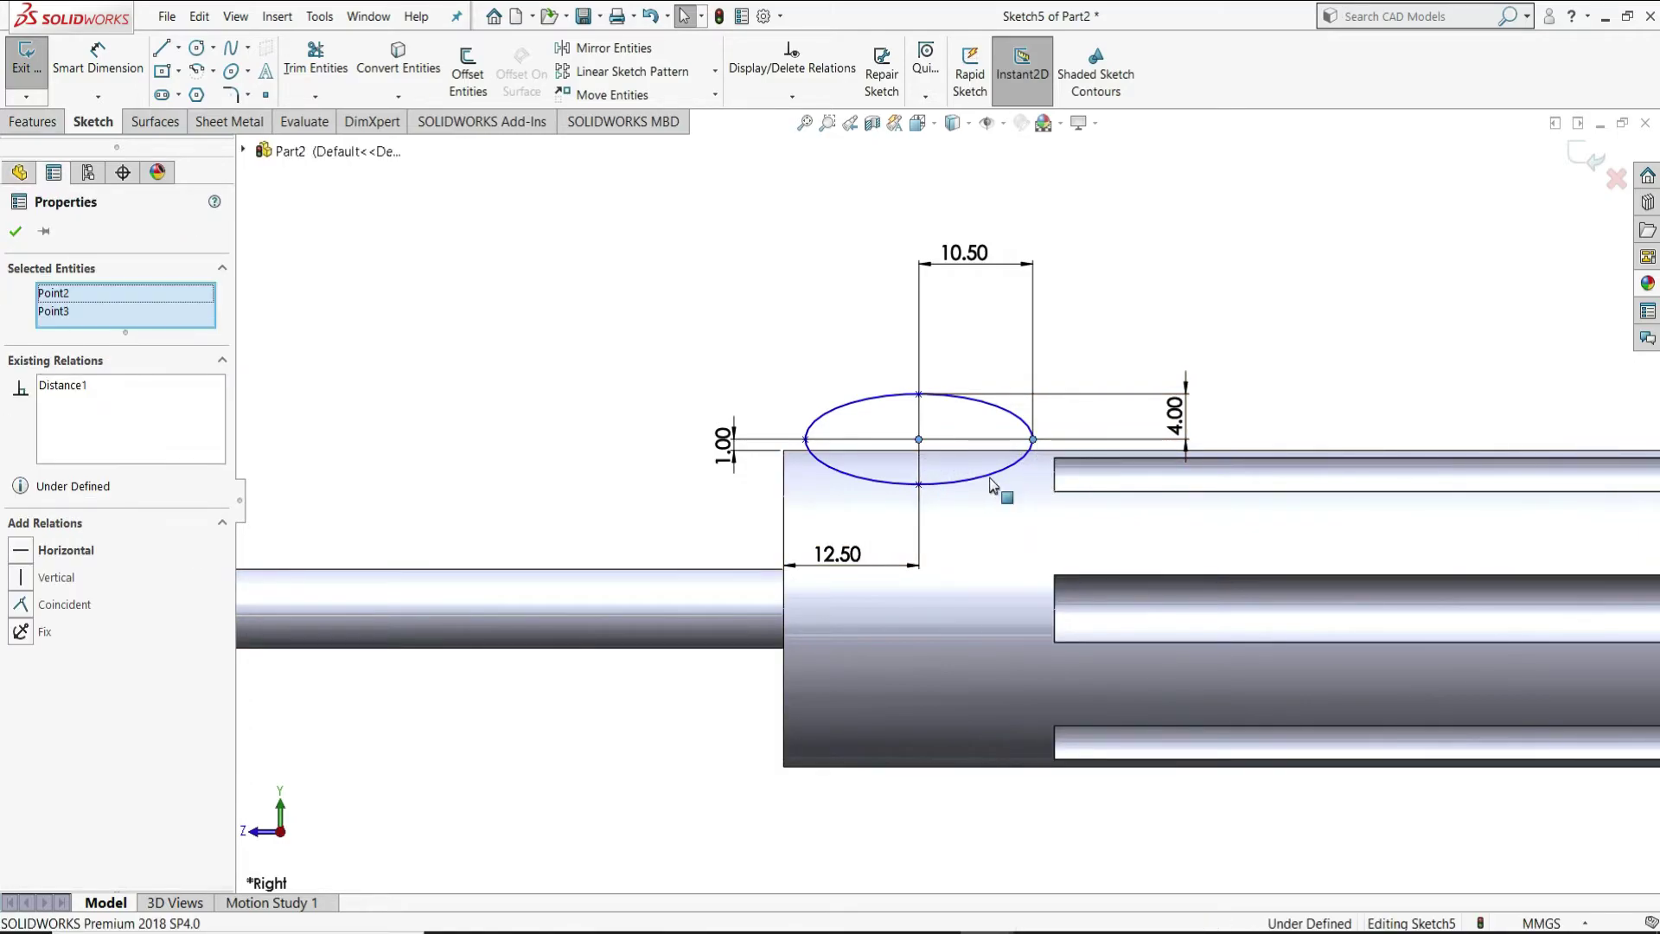
{"action": "left_click", "coordinate": [21, 551]}
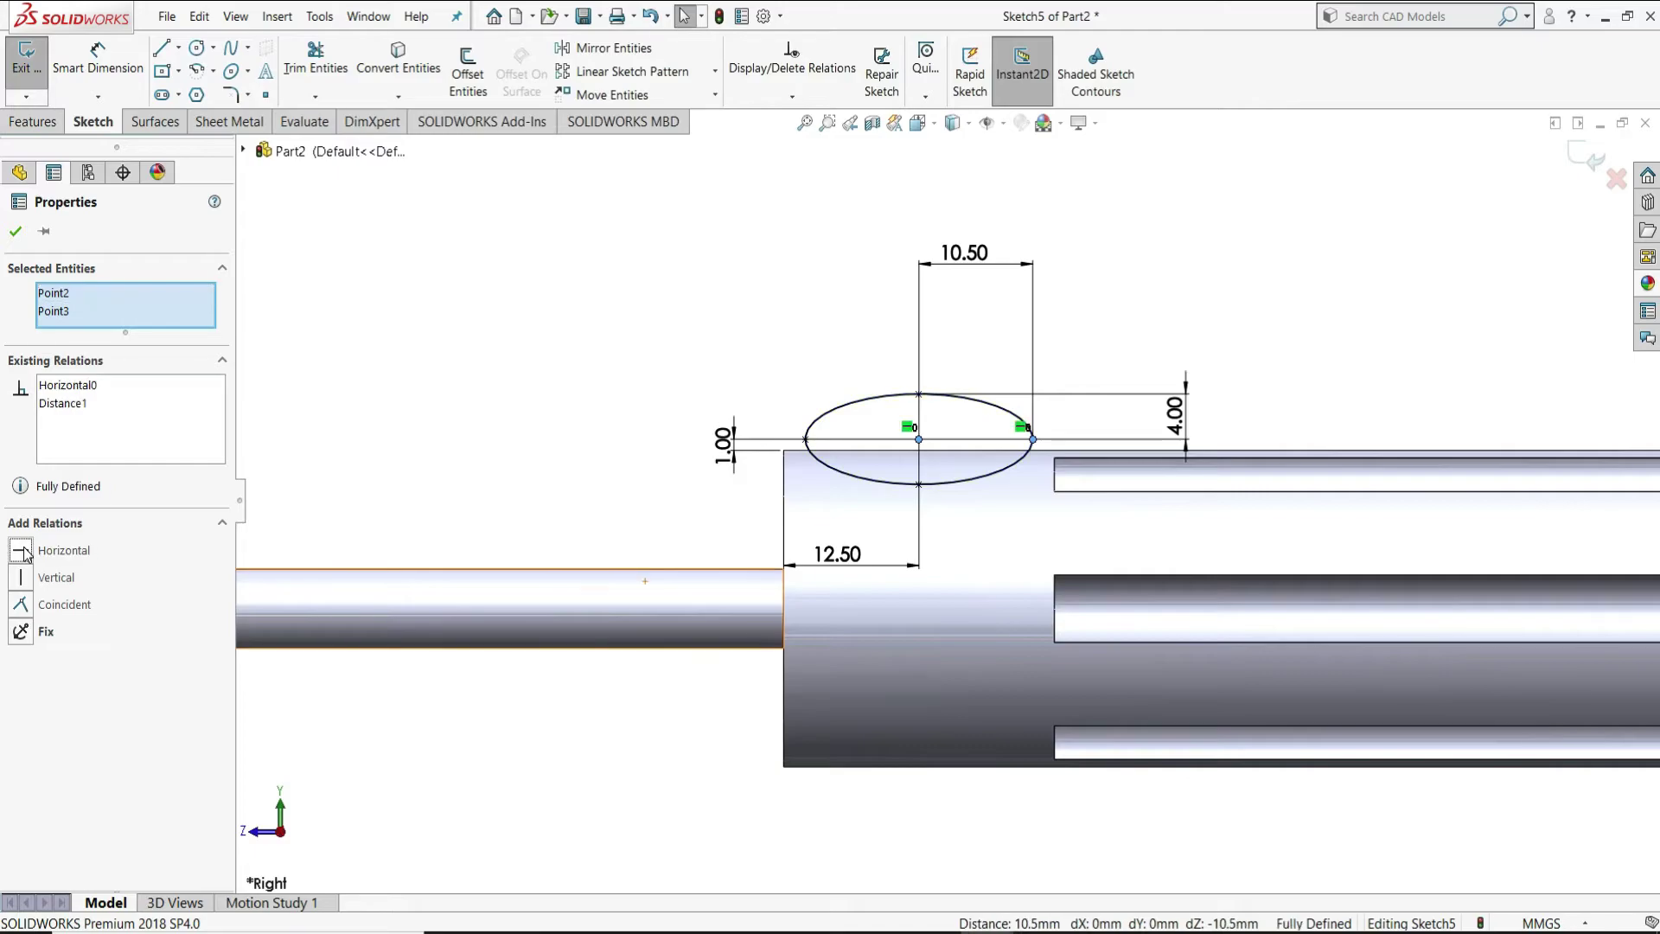
{"action": "left_click", "coordinate": [17, 234]}
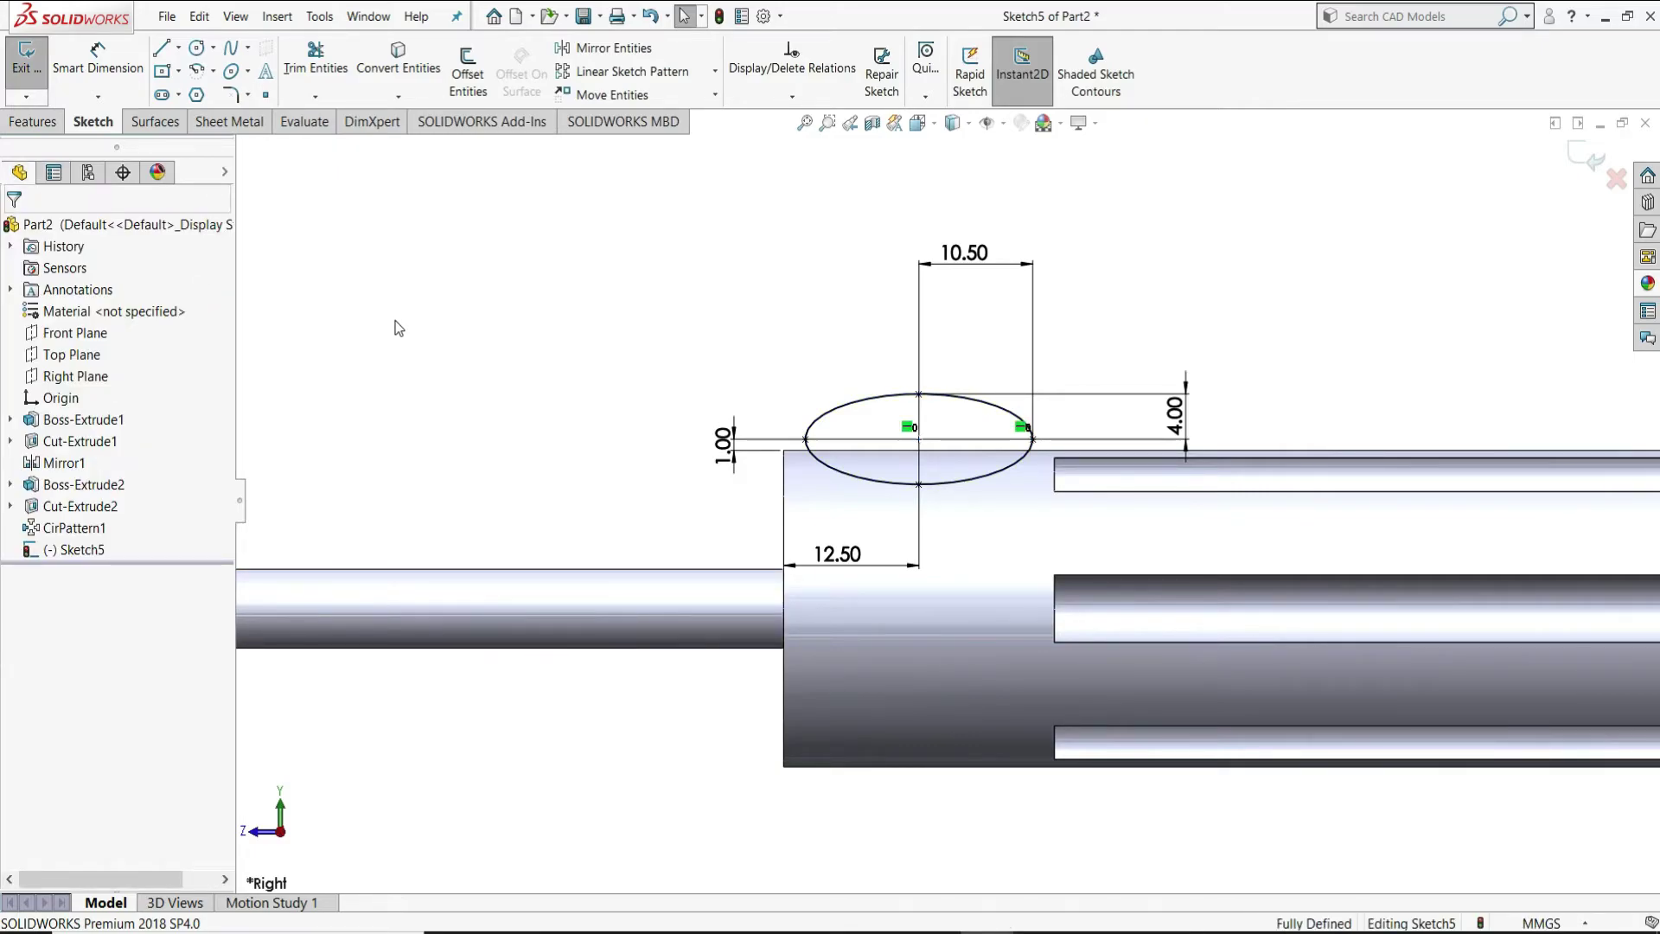
Sketch a horizontal centerline about 29 mm long along the handle's axis, starting at the midpoint of the front face edge.
{"action": "left_click", "coordinate": [179, 50]}
{"action": "left_click", "coordinate": [192, 98]}
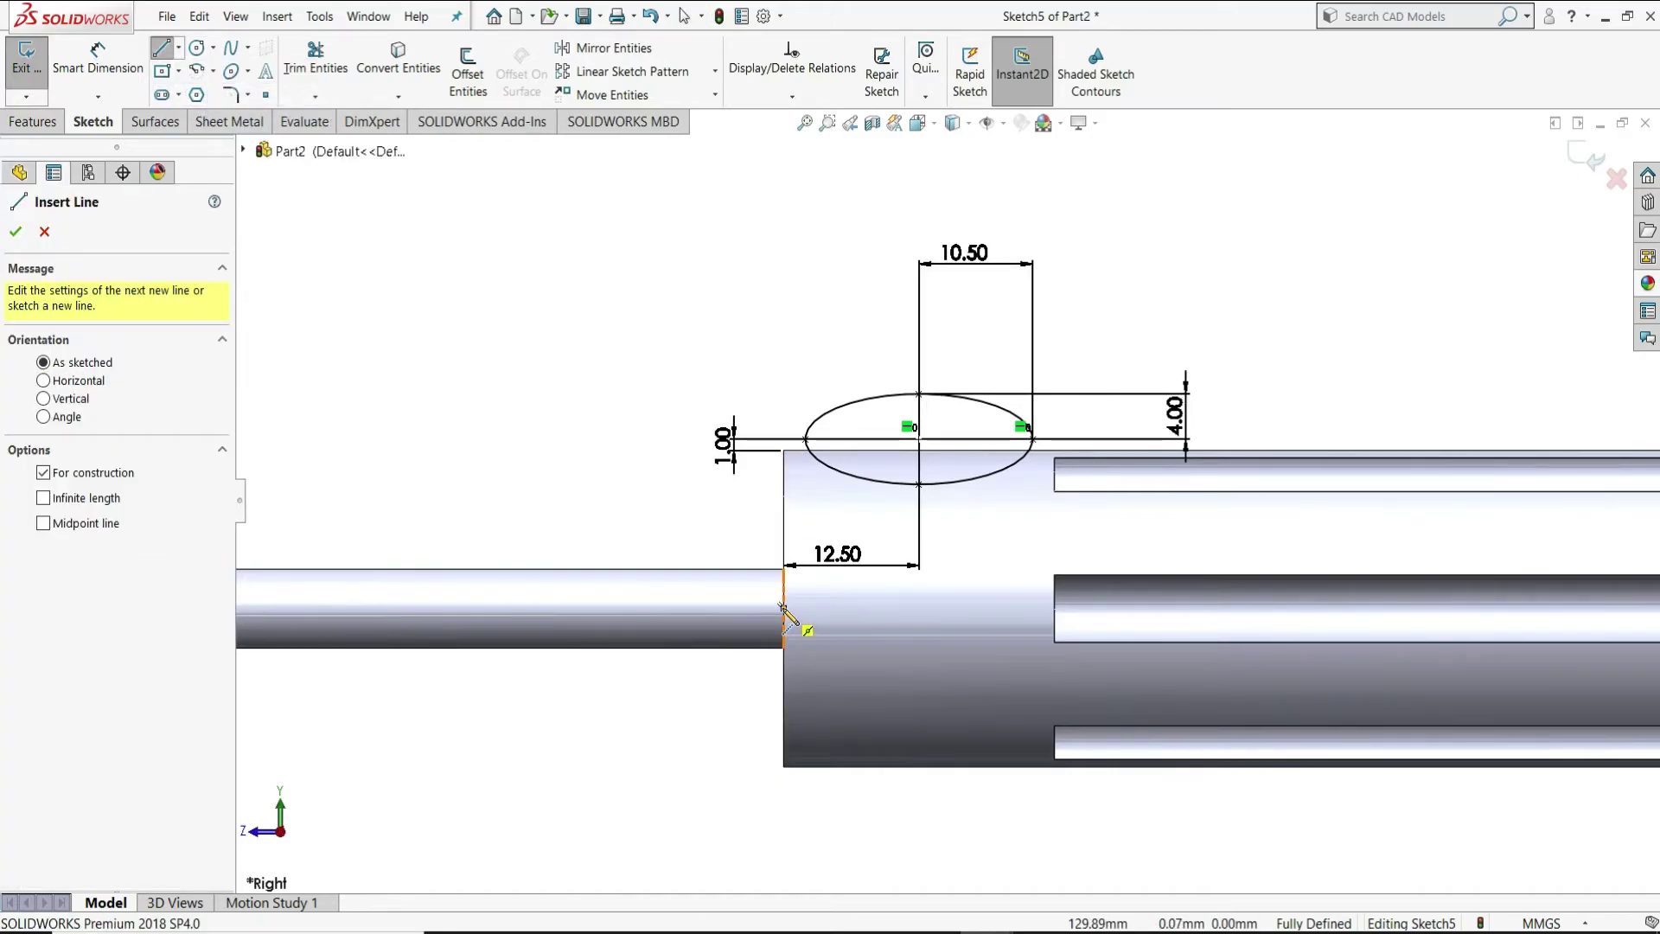
{"action": "left_click", "coordinate": [783, 609]}
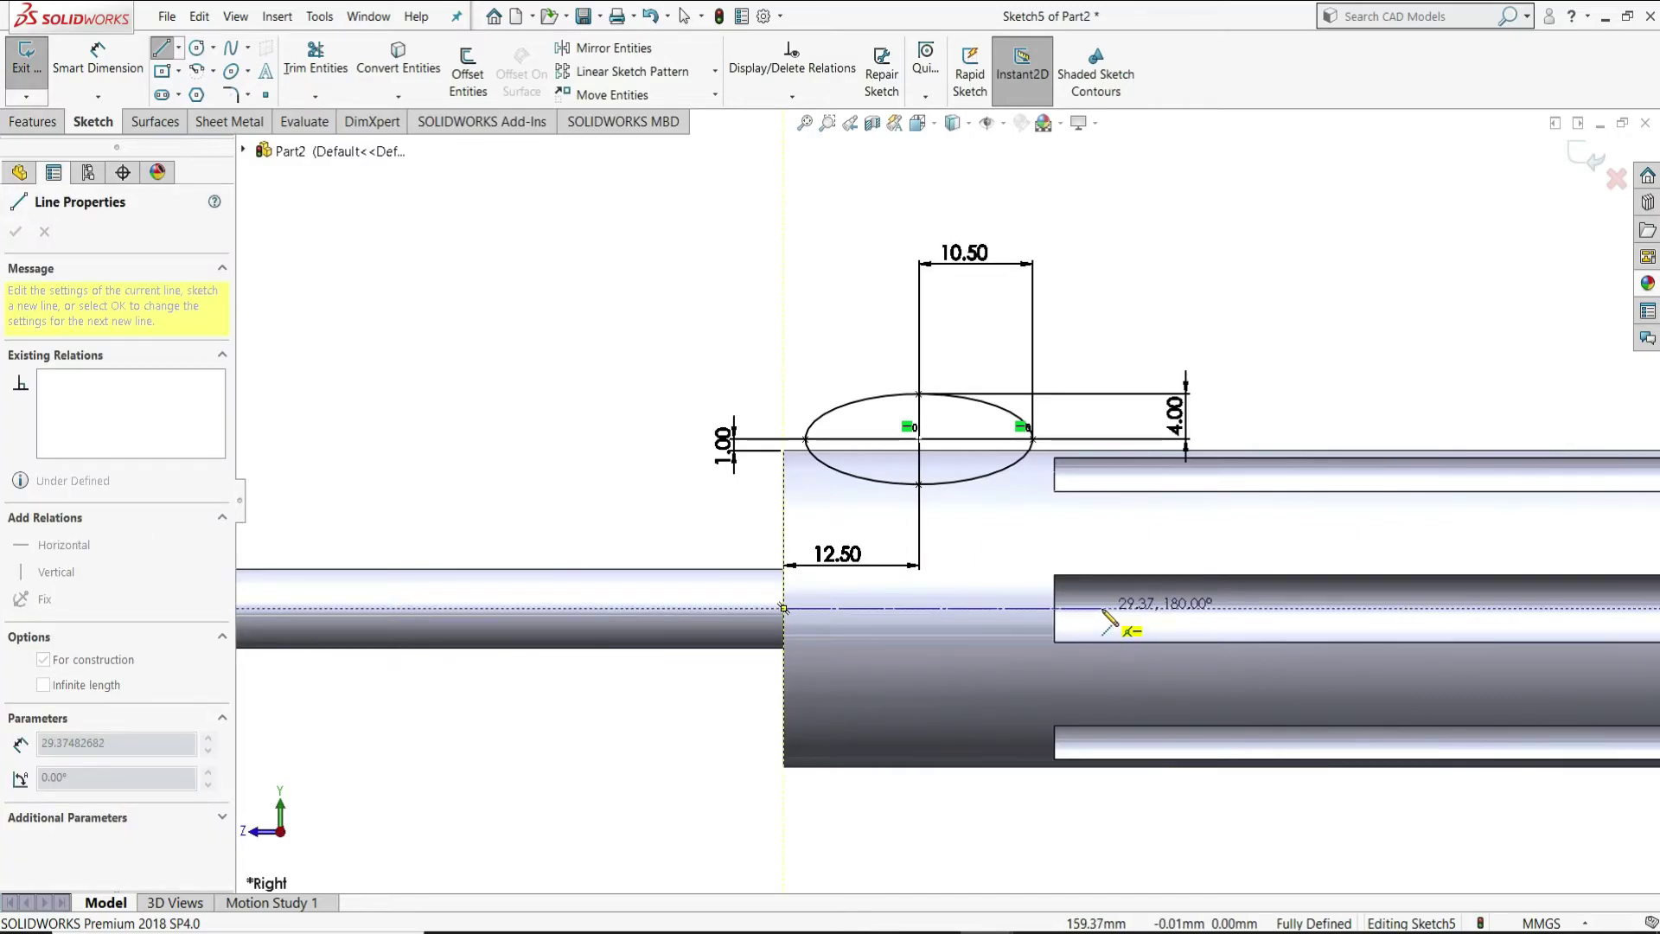
{"action": "left_click", "coordinate": [1102, 609]}
{"action": "right_click", "coordinate": [1102, 540]}
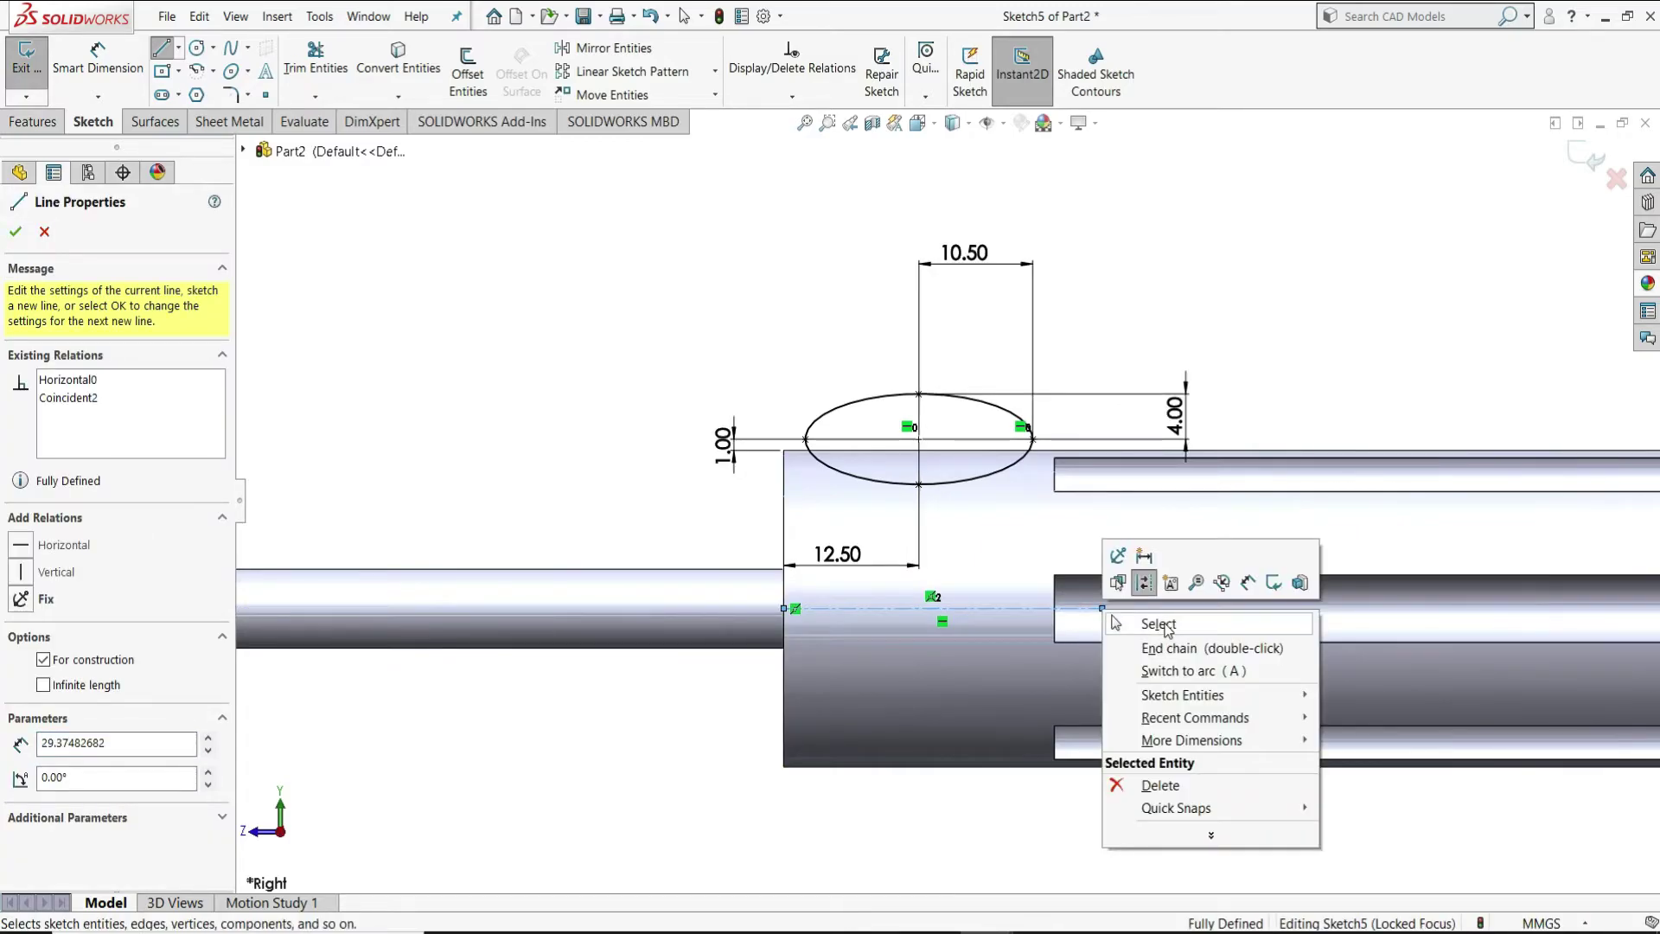
{"action": "left_click", "coordinate": [1141, 623]}
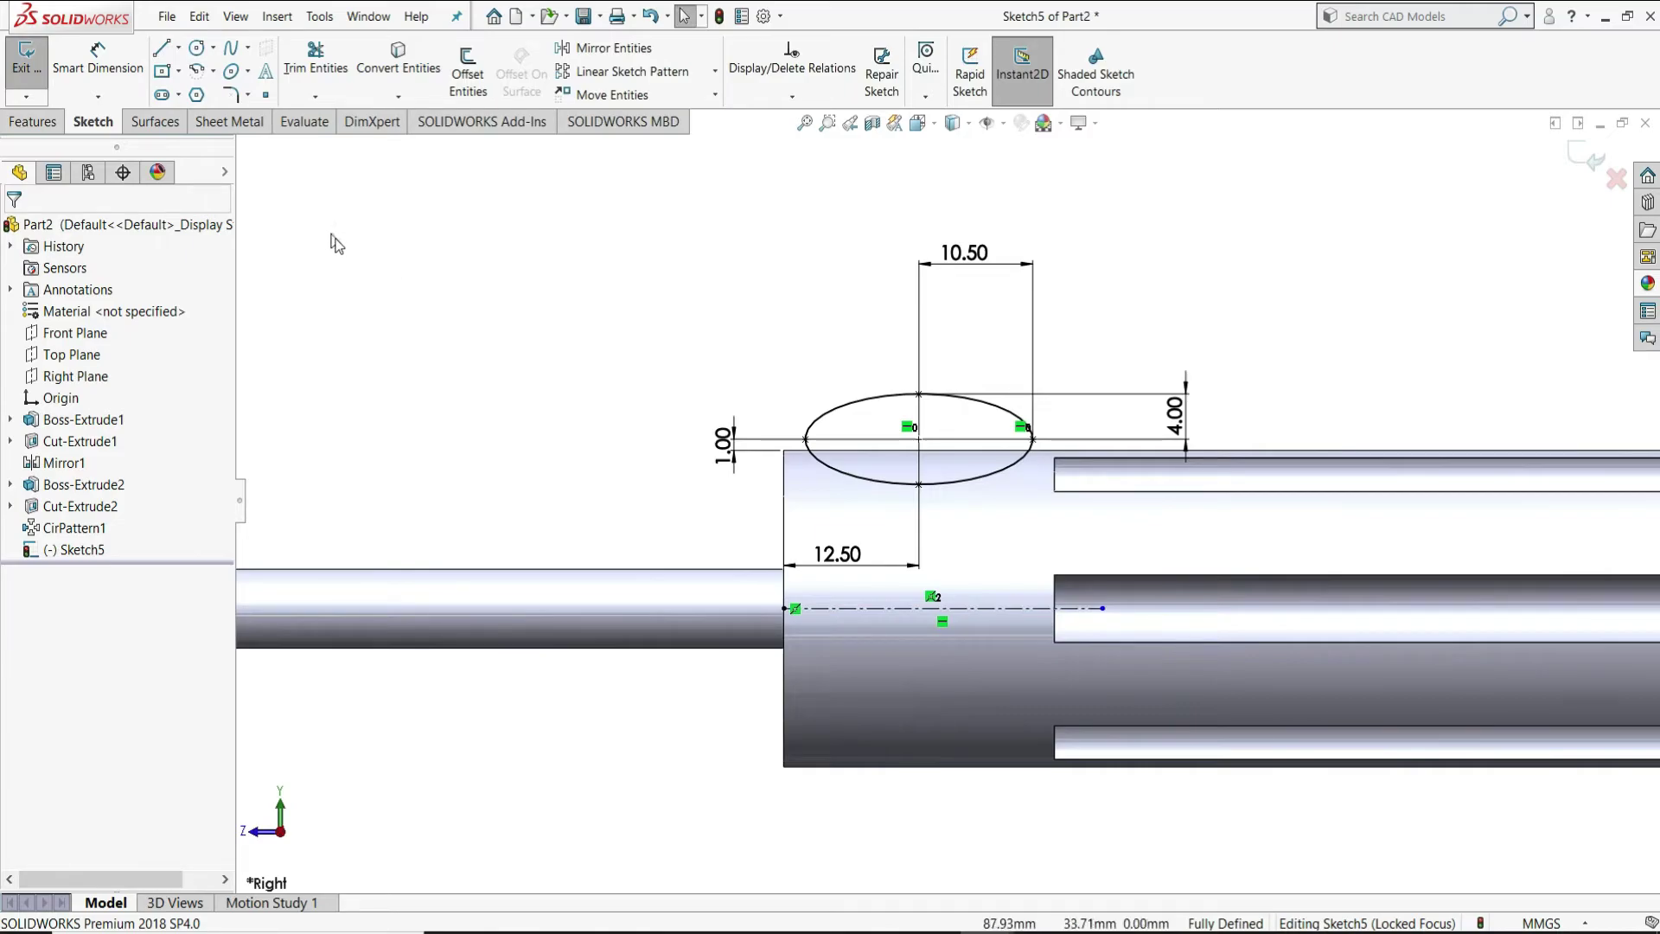
Revolve-cut the elliptical profile 360 degrees around the centerline to form the handle's neck.
{"action": "left_click", "coordinate": [48, 129]}
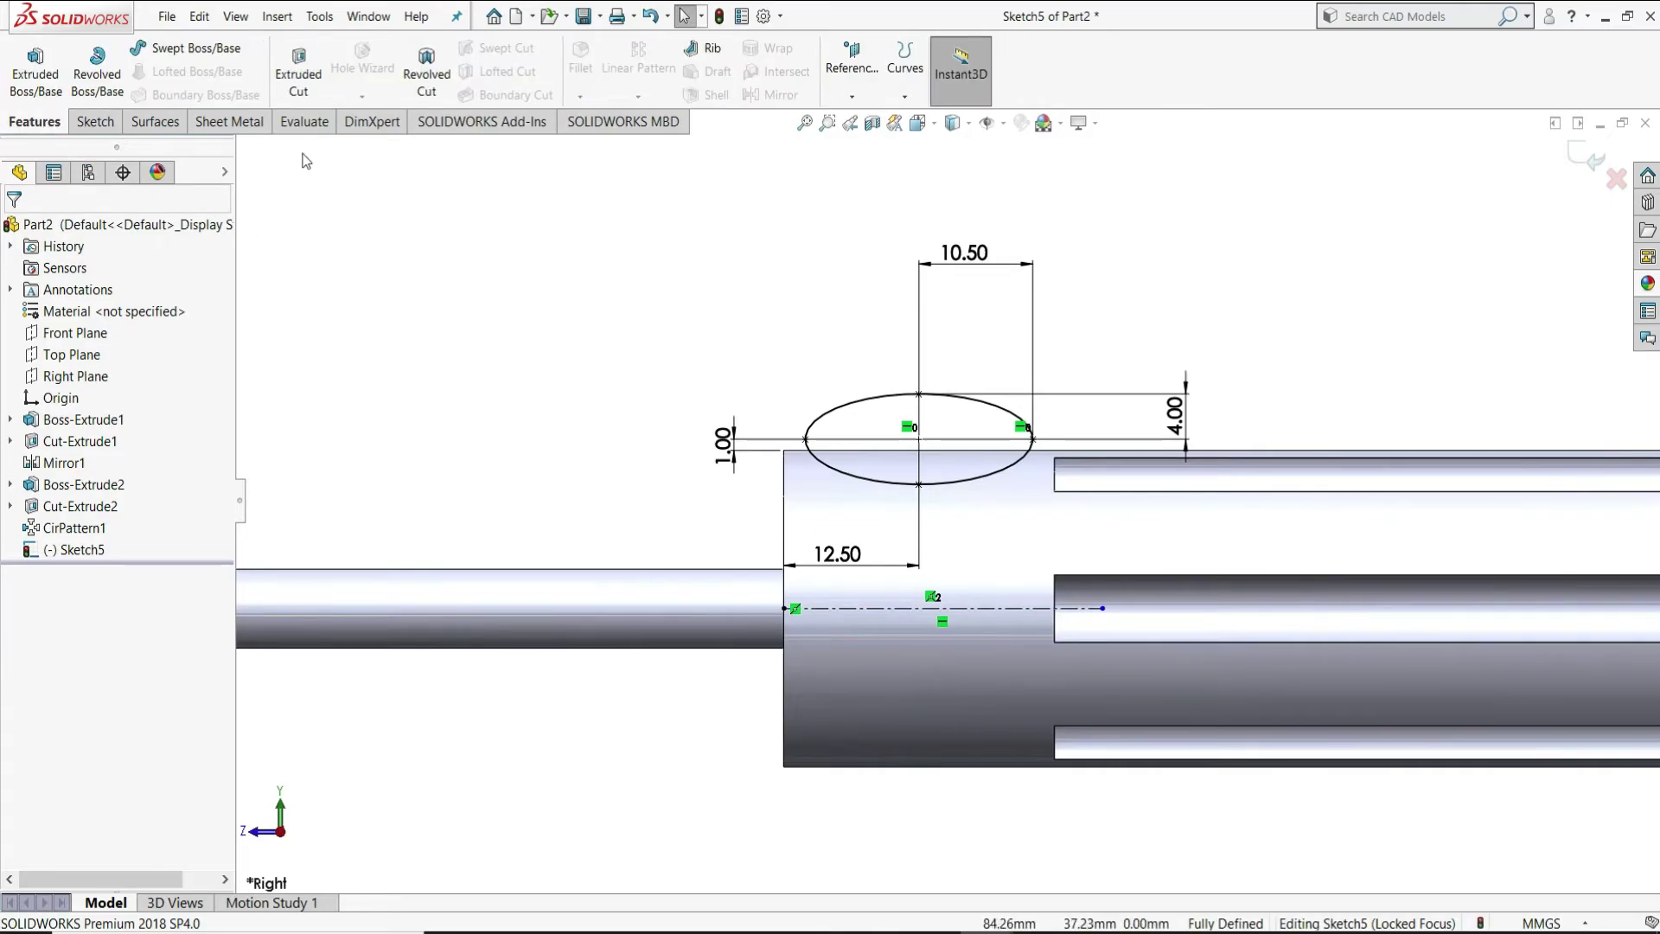
{"action": "left_click", "coordinate": [413, 87]}
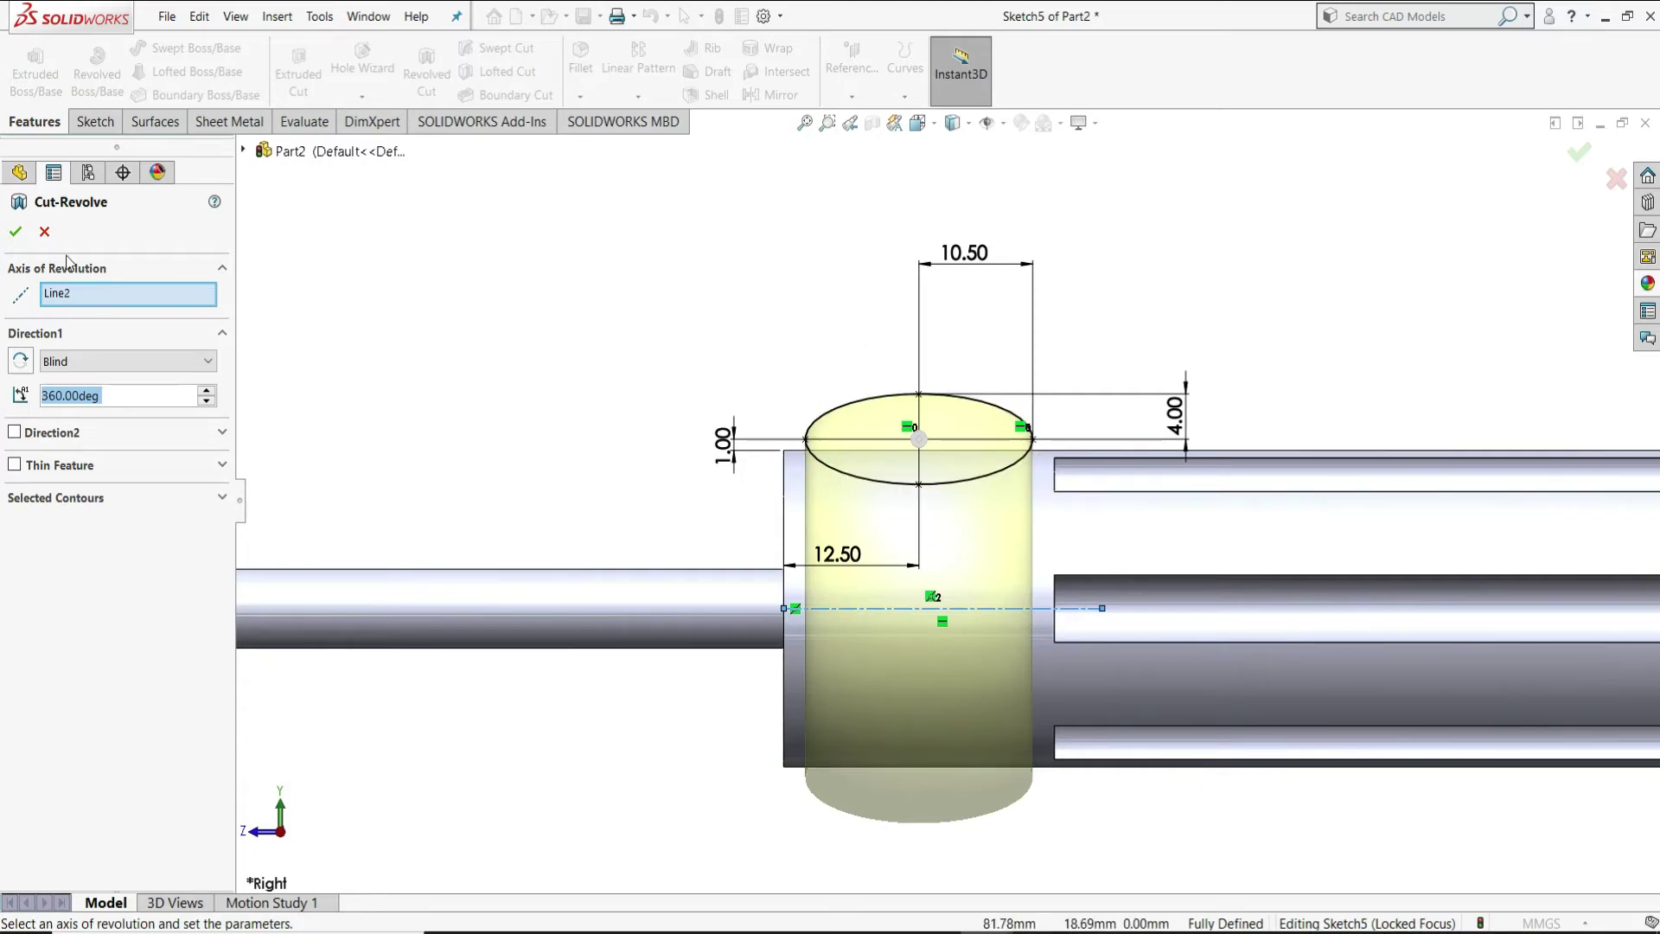
{"action": "left_click", "coordinate": [15, 233]}
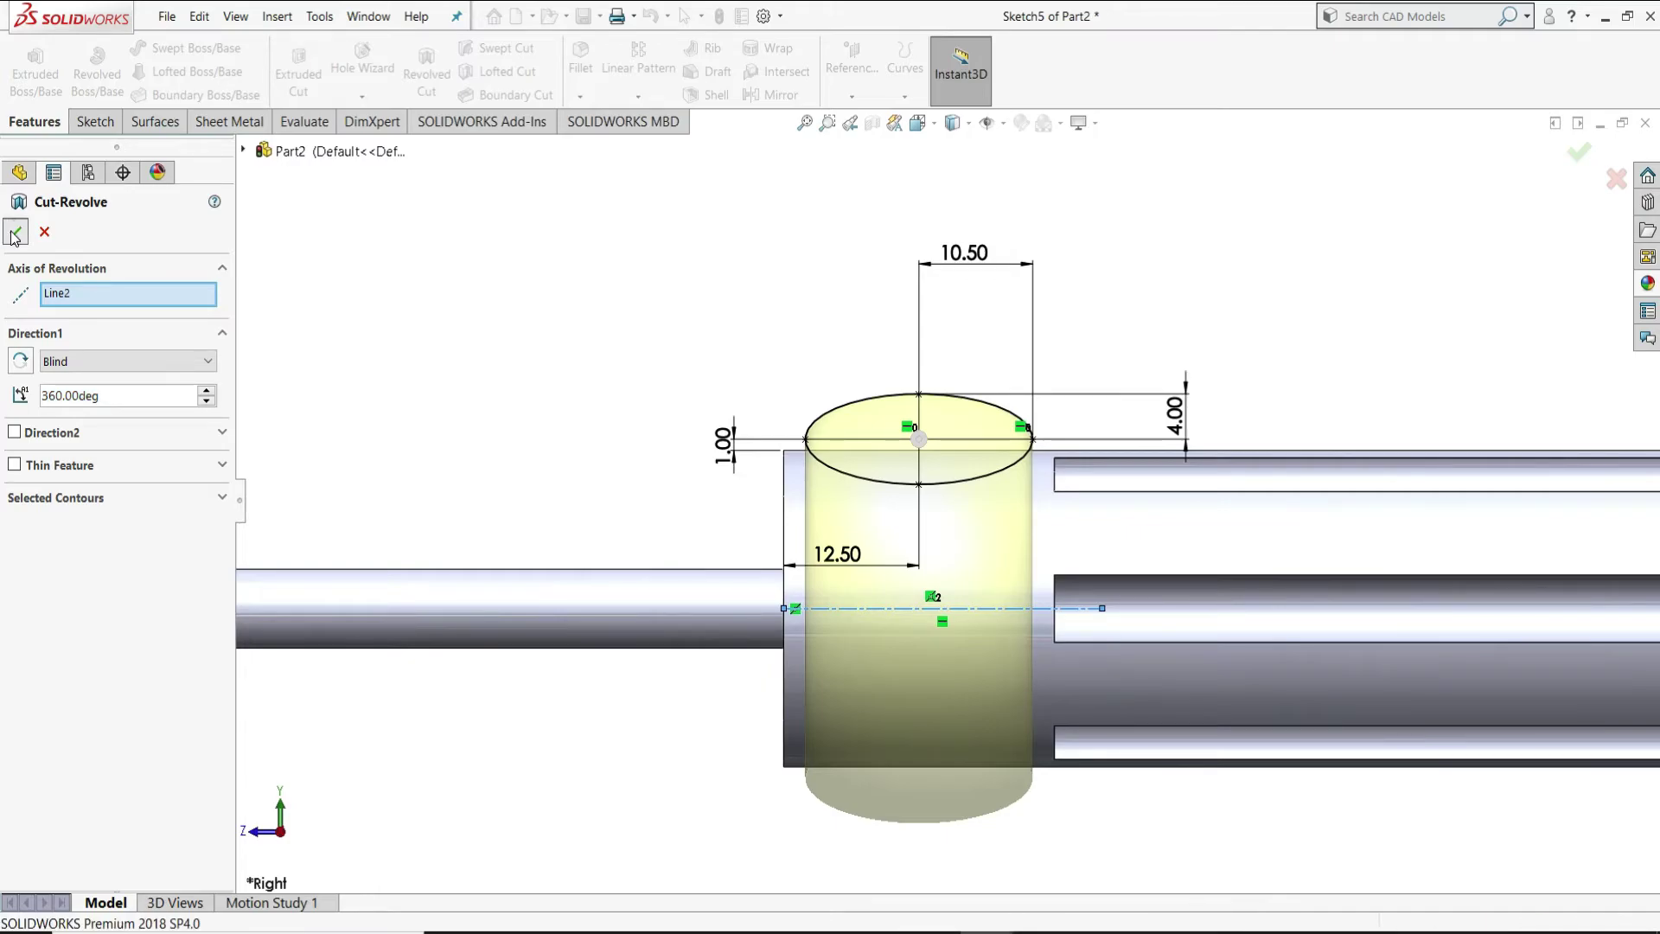
Fillet the outer edge of the handle's rear end face with a 12 mm radius.
{"action": "scroll", "coordinate": [943, 493], "scroll_direction": "up", "scroll_amount": 3}
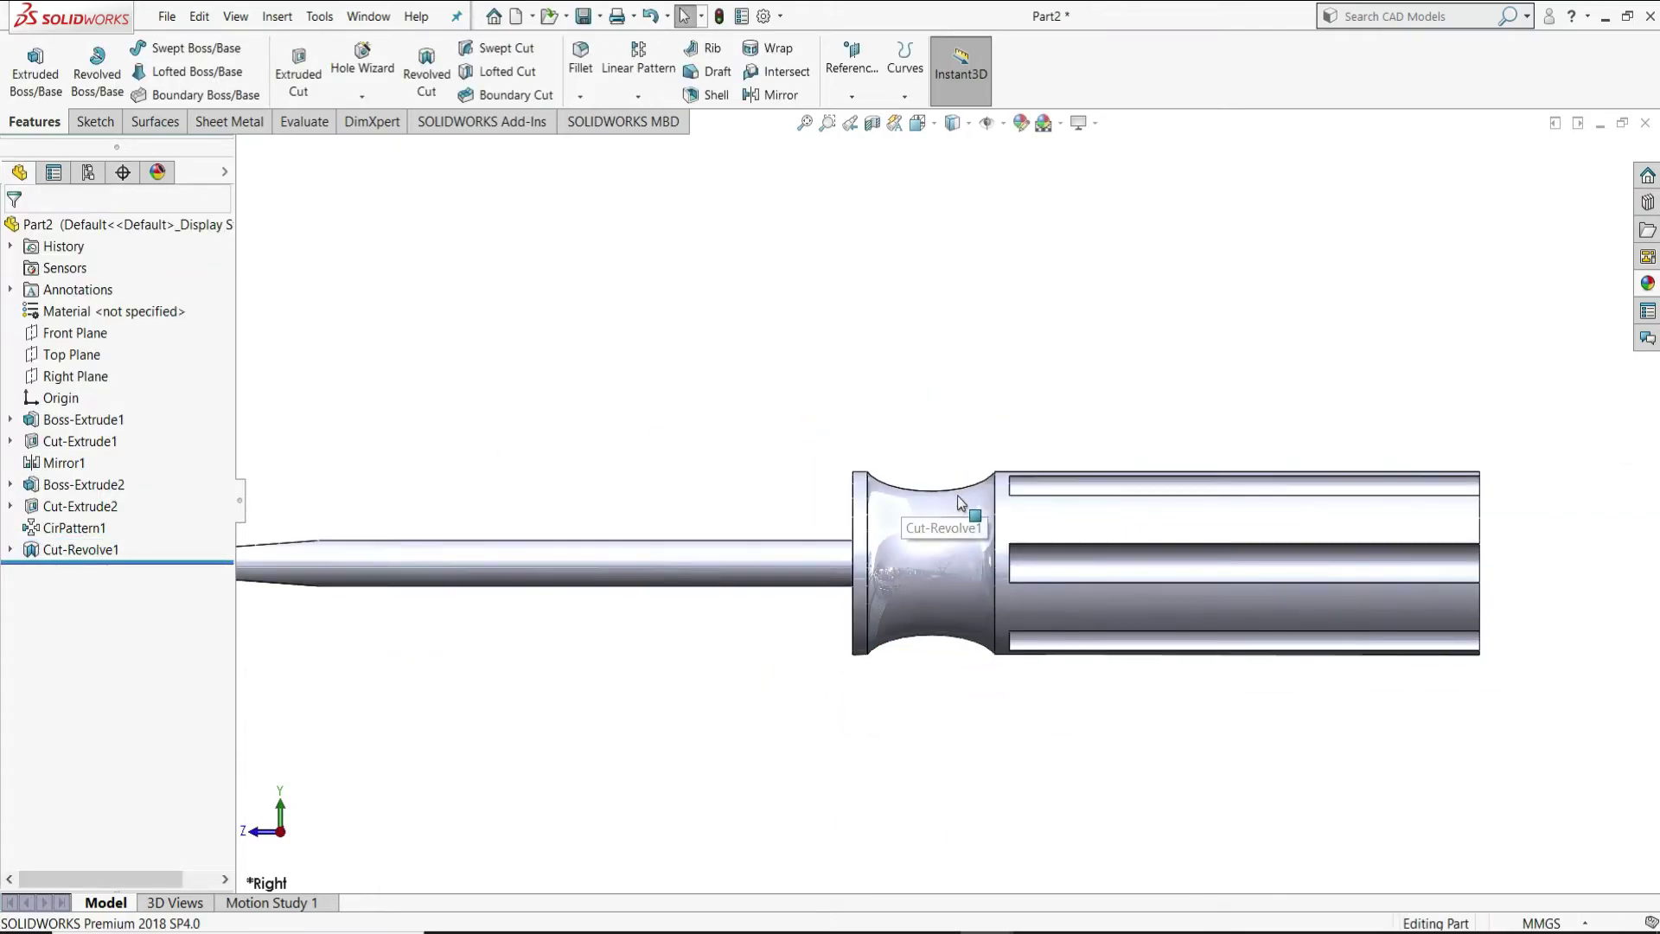
{"action": "scroll", "coordinate": [977, 484], "scroll_direction": "down", "scroll_amount": 1}
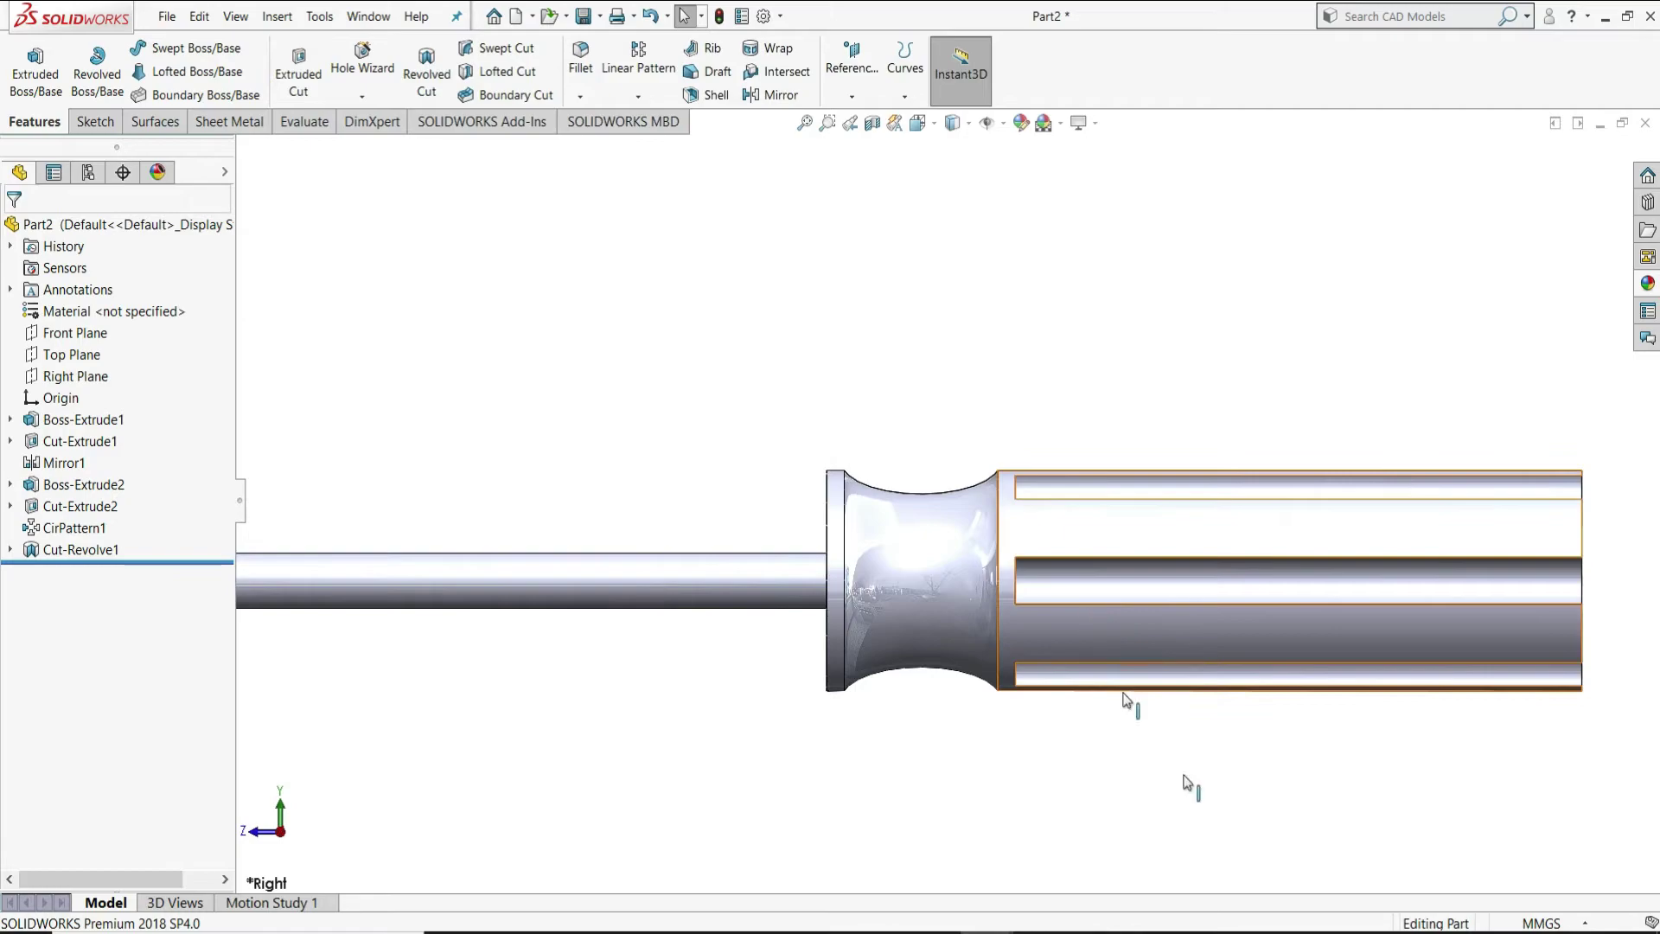
{"action": "scroll", "coordinate": [1144, 675], "scroll_direction": "up", "scroll_amount": 2}
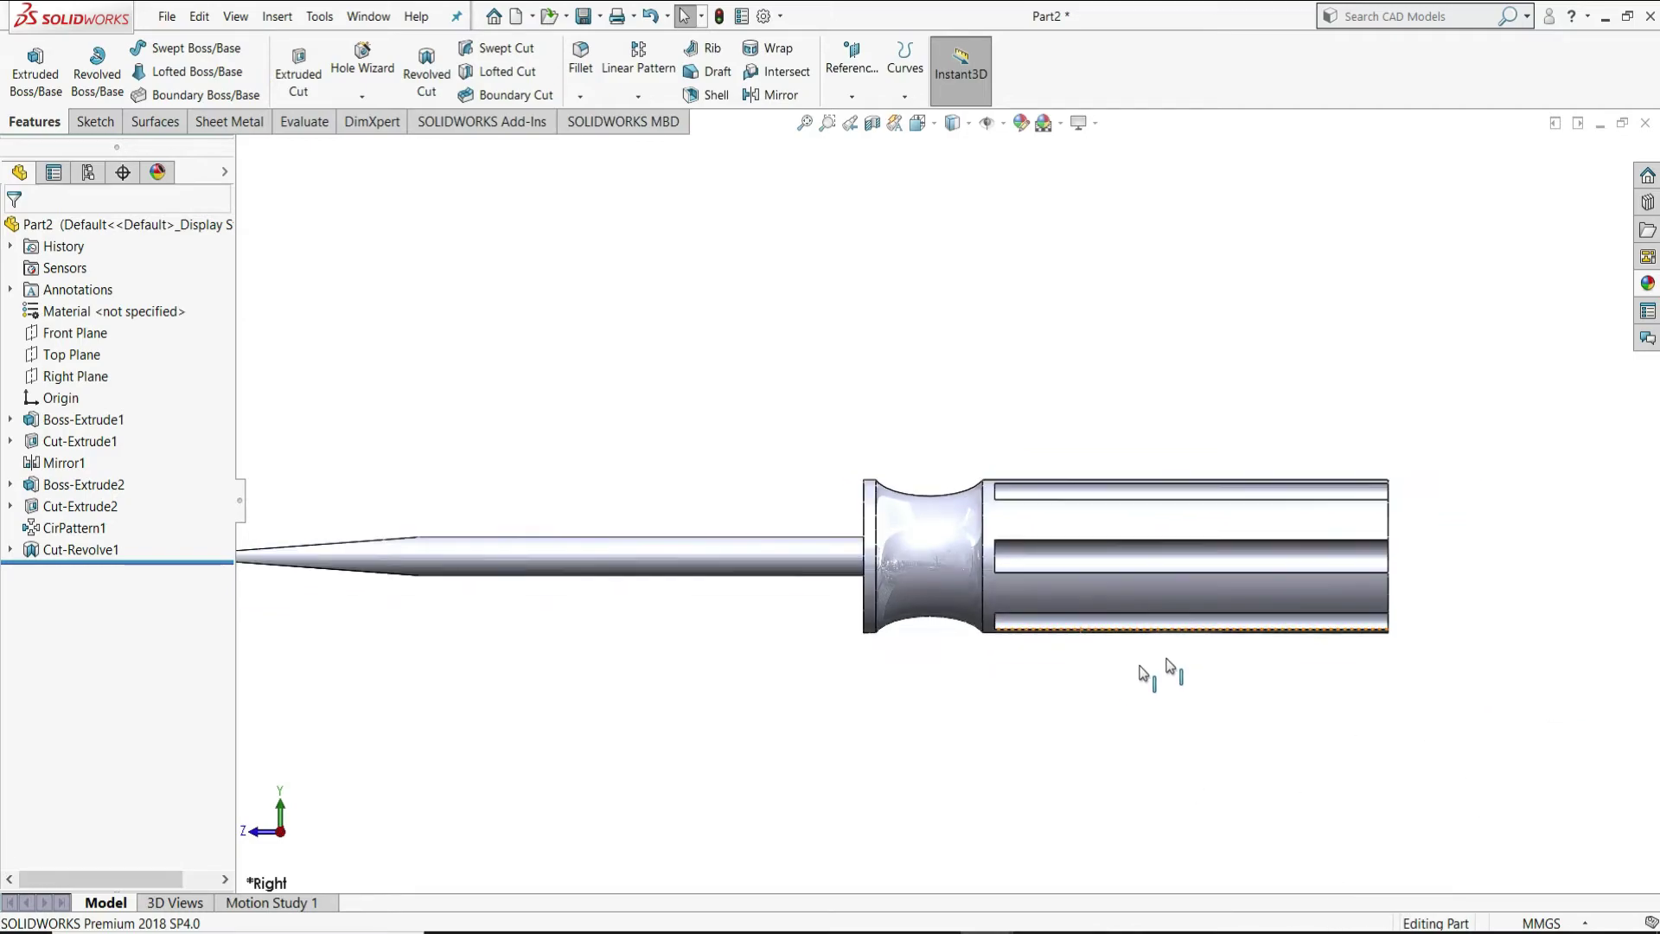
{"action": "scroll", "coordinate": [1204, 693], "scroll_direction": "down", "scroll_amount": 1}
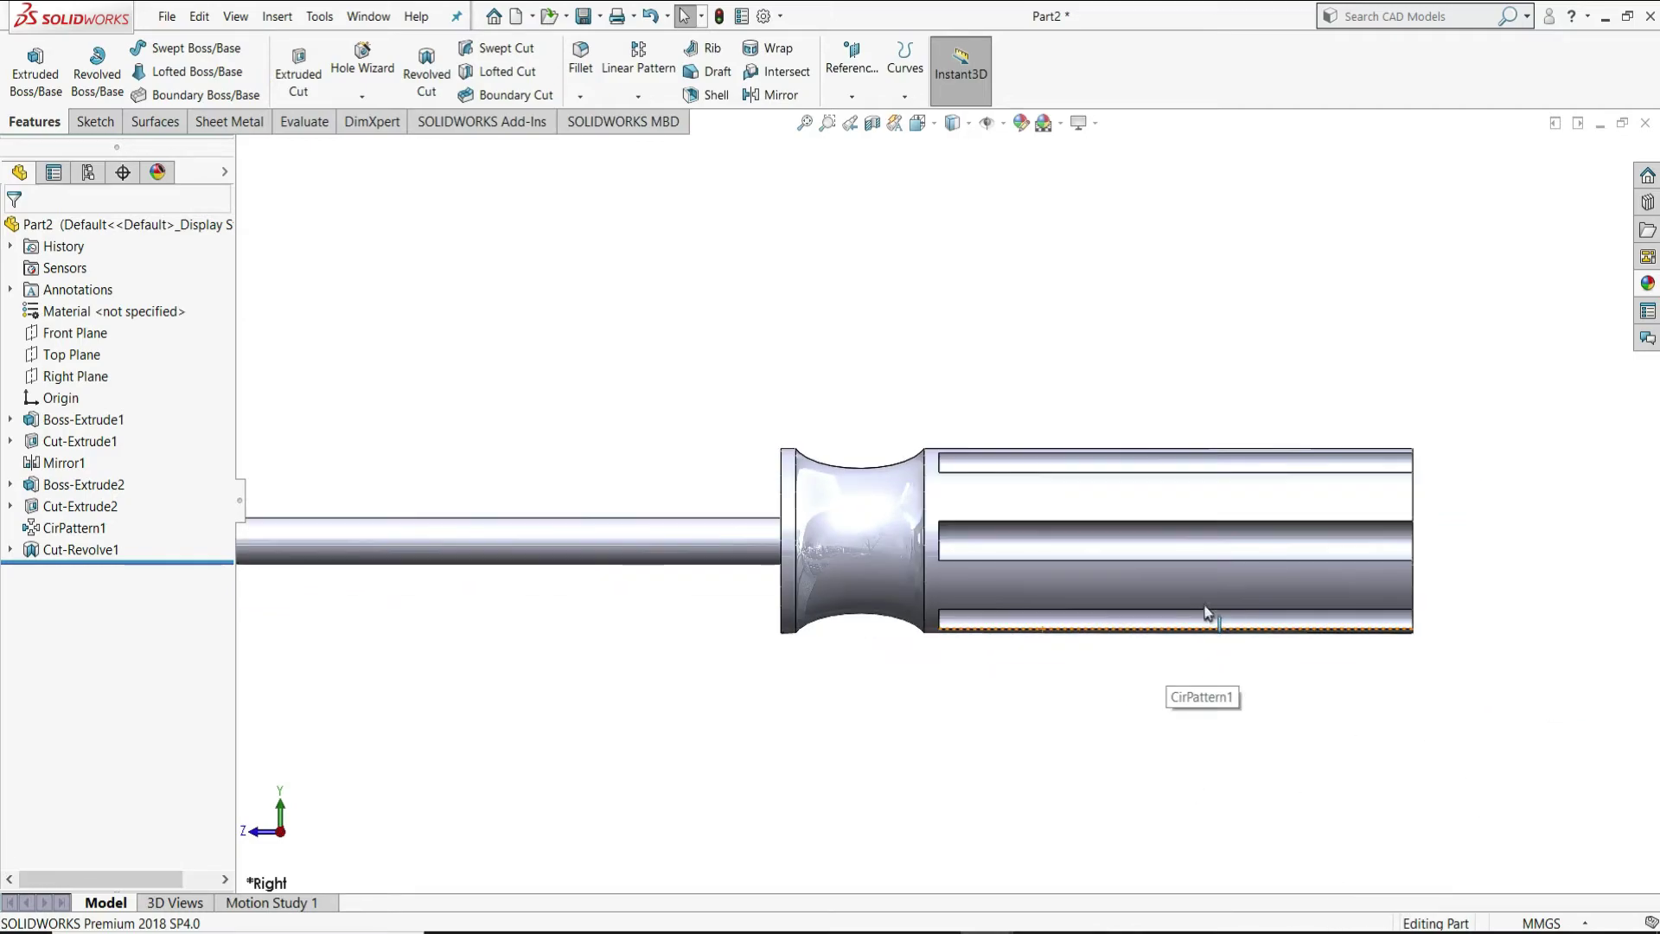
{"action": "left_click", "coordinate": [593, 67]}
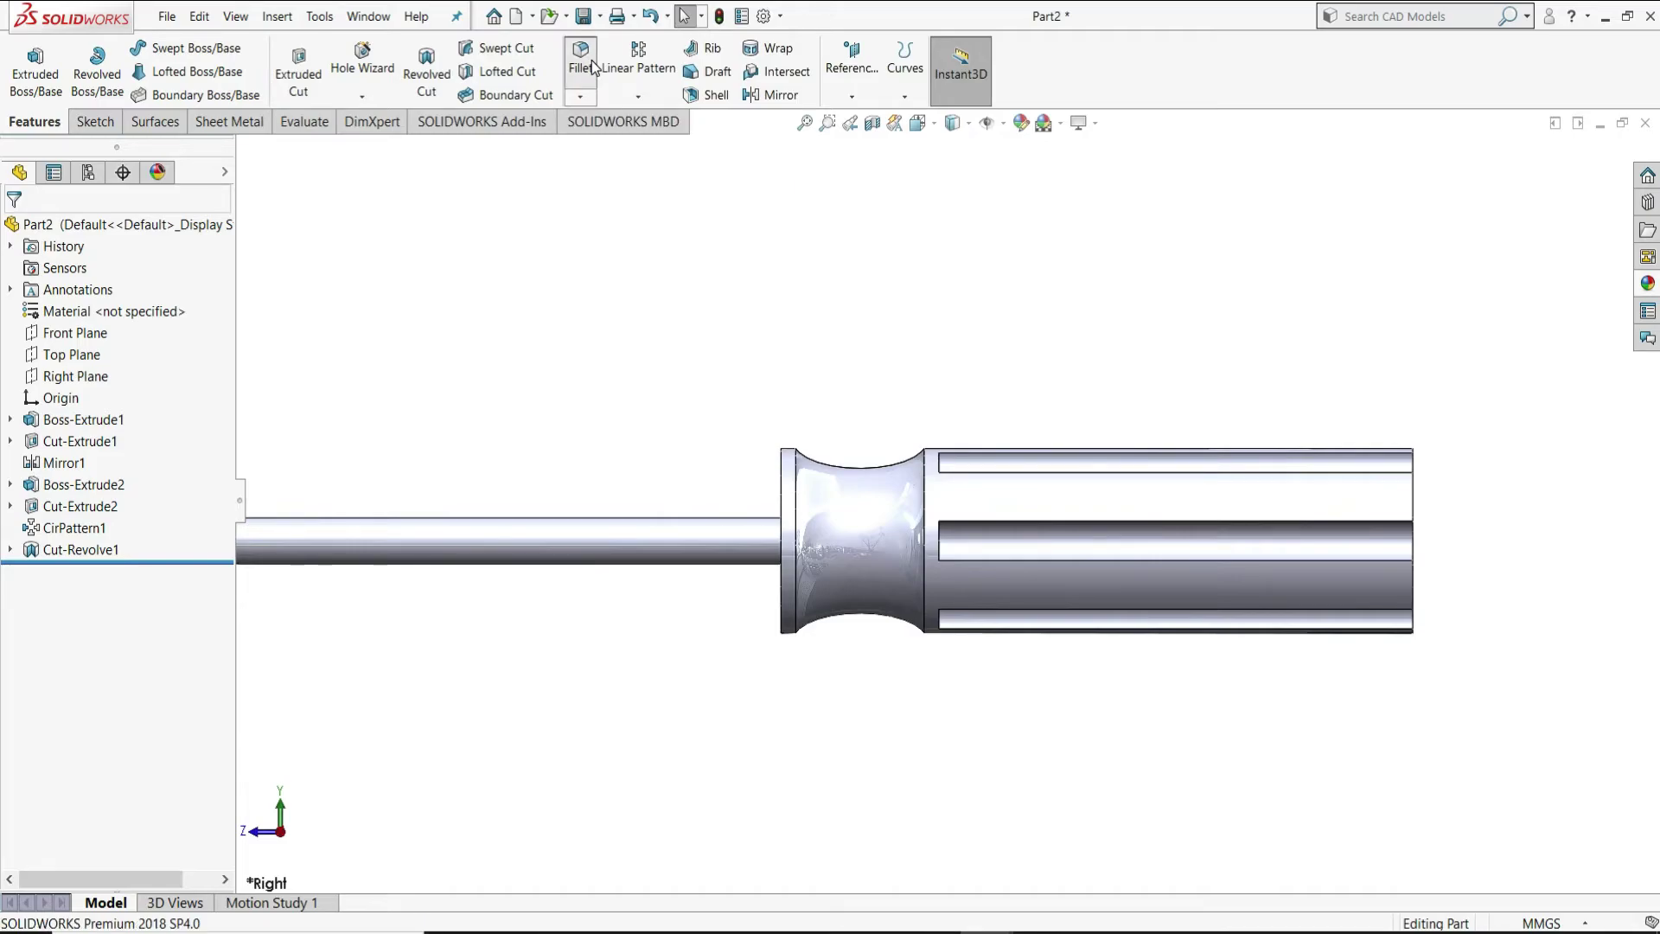
{"action": "middle_click_drag", "start_coordinate": [1356, 384], "coordinate": [783, 579]}
{"action": "left_click", "coordinate": [786, 559]}
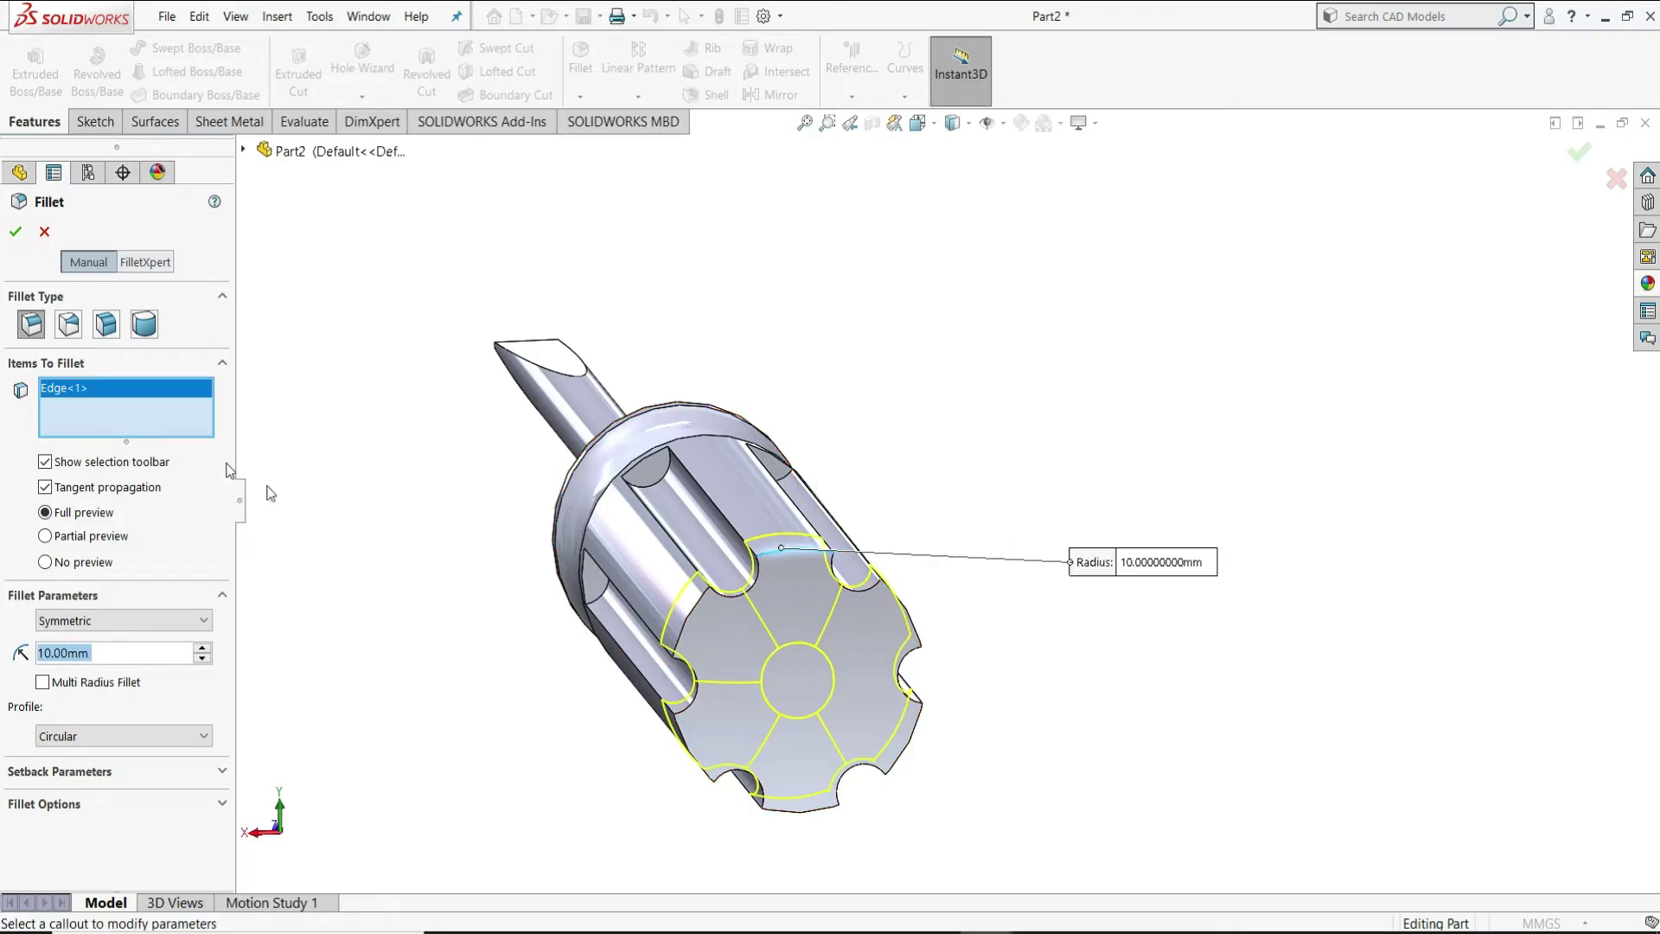
{"action": "type", "text": "12"}
{"action": "key", "text": "Return"}
{"action": "left_click", "coordinate": [13, 236]}
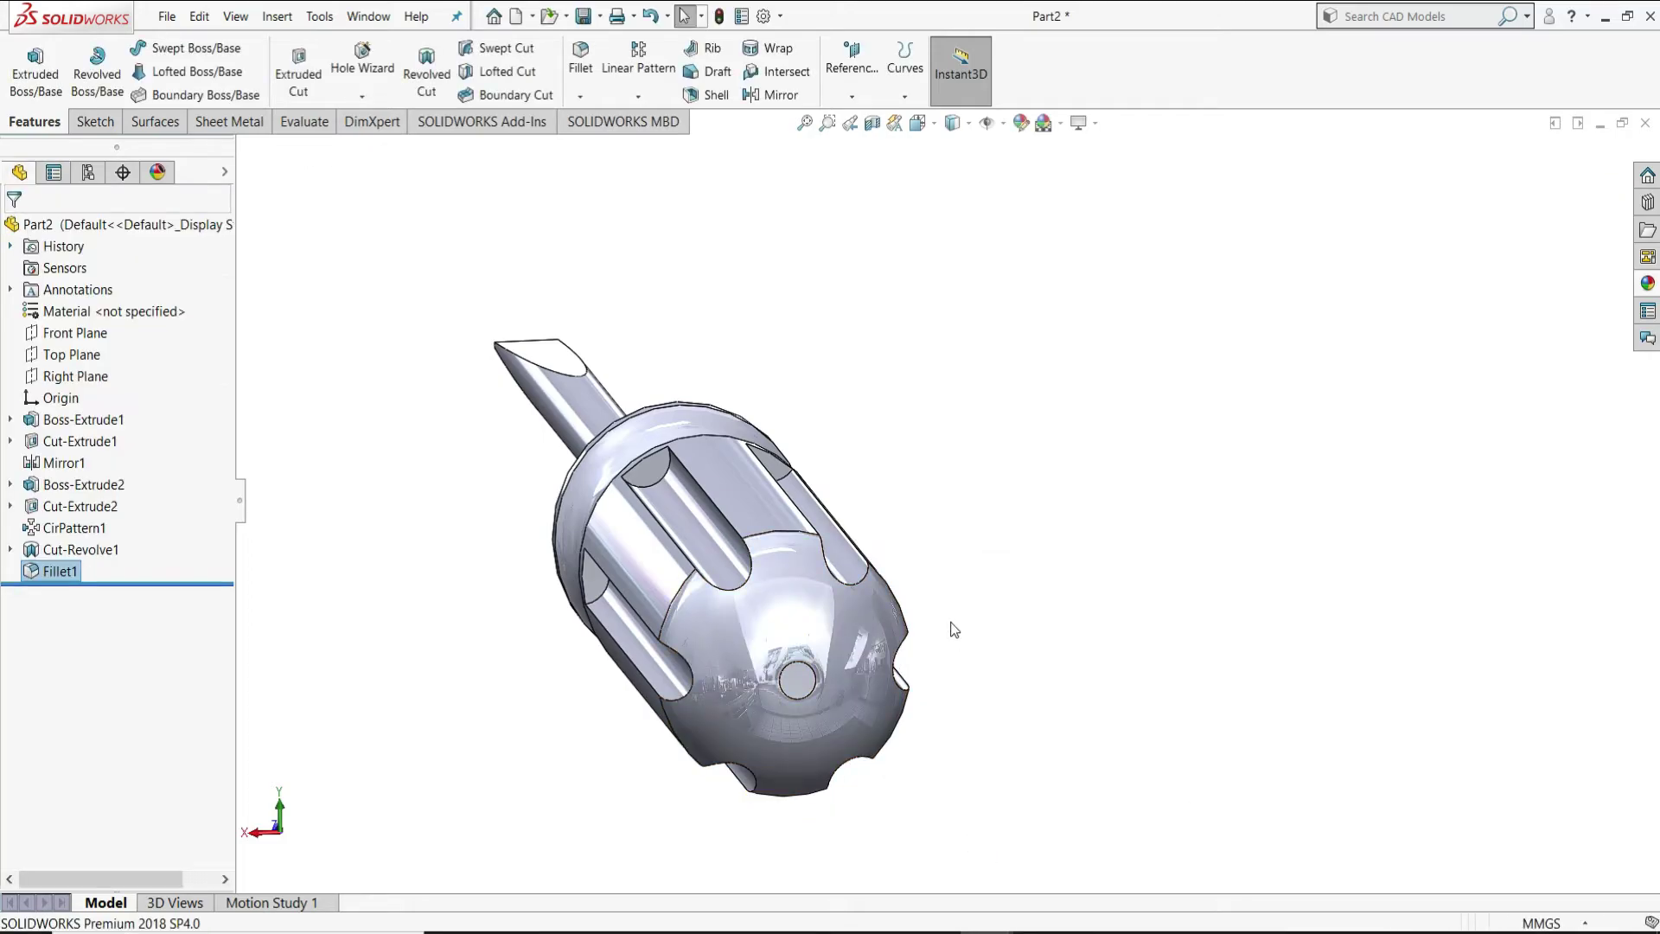
Fillet the outer edge of the handle's front face, on the rod side, with a 1.6 mm radius.
{"action": "key", "text": "ctrl+2"}
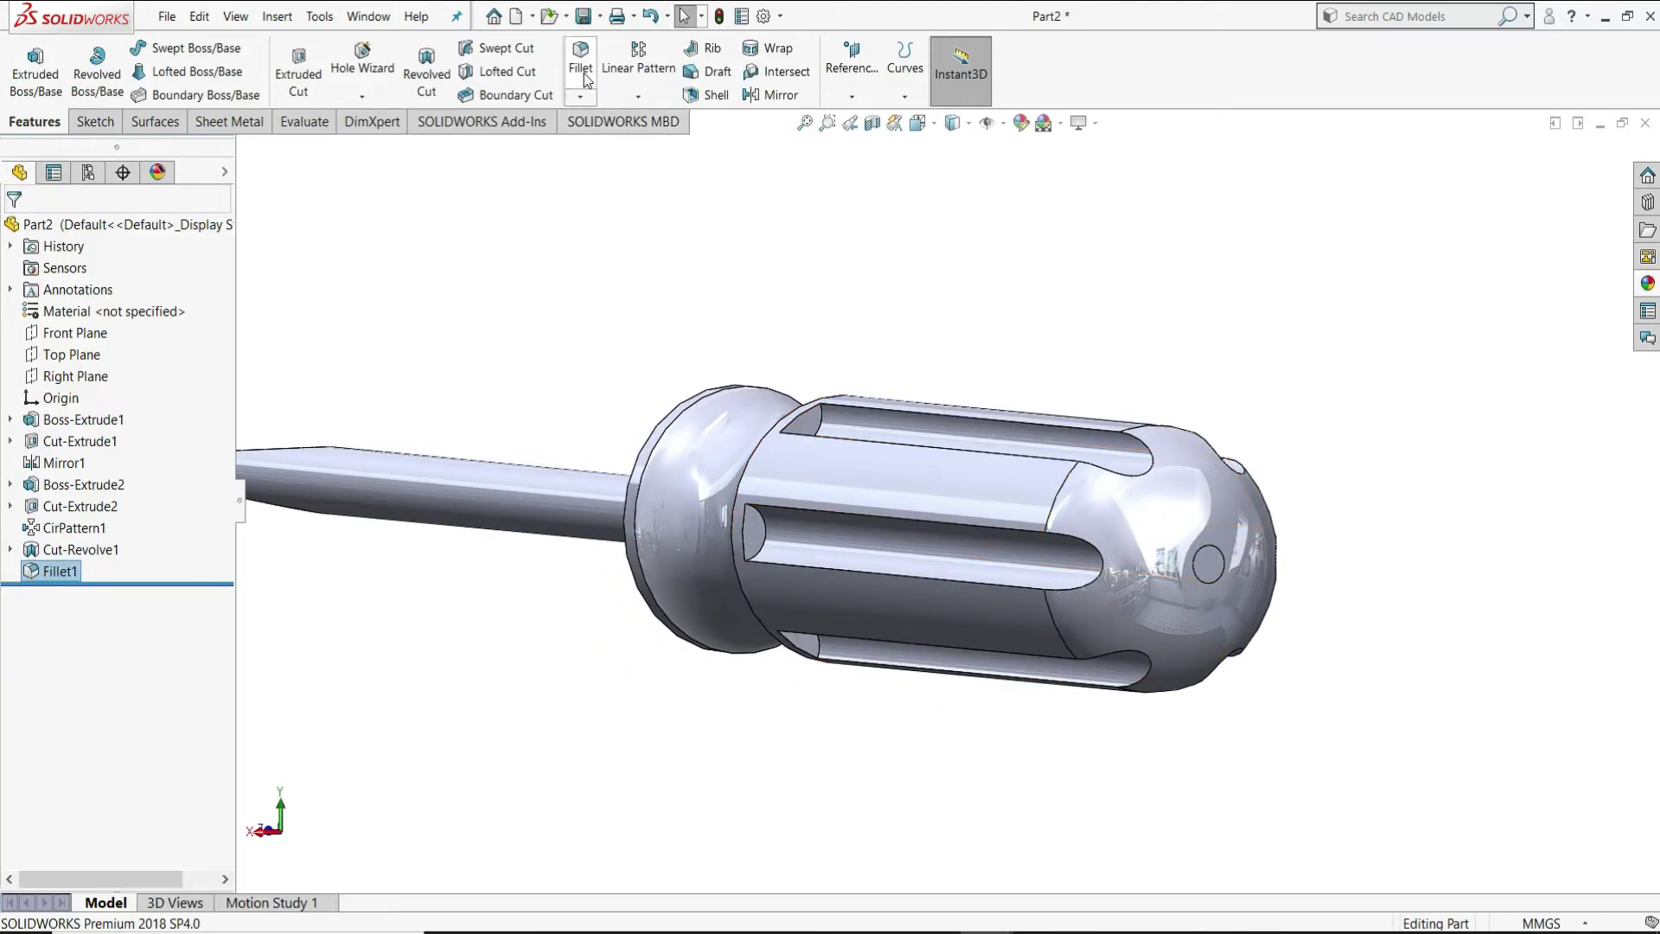
{"action": "left_click", "coordinate": [582, 74]}
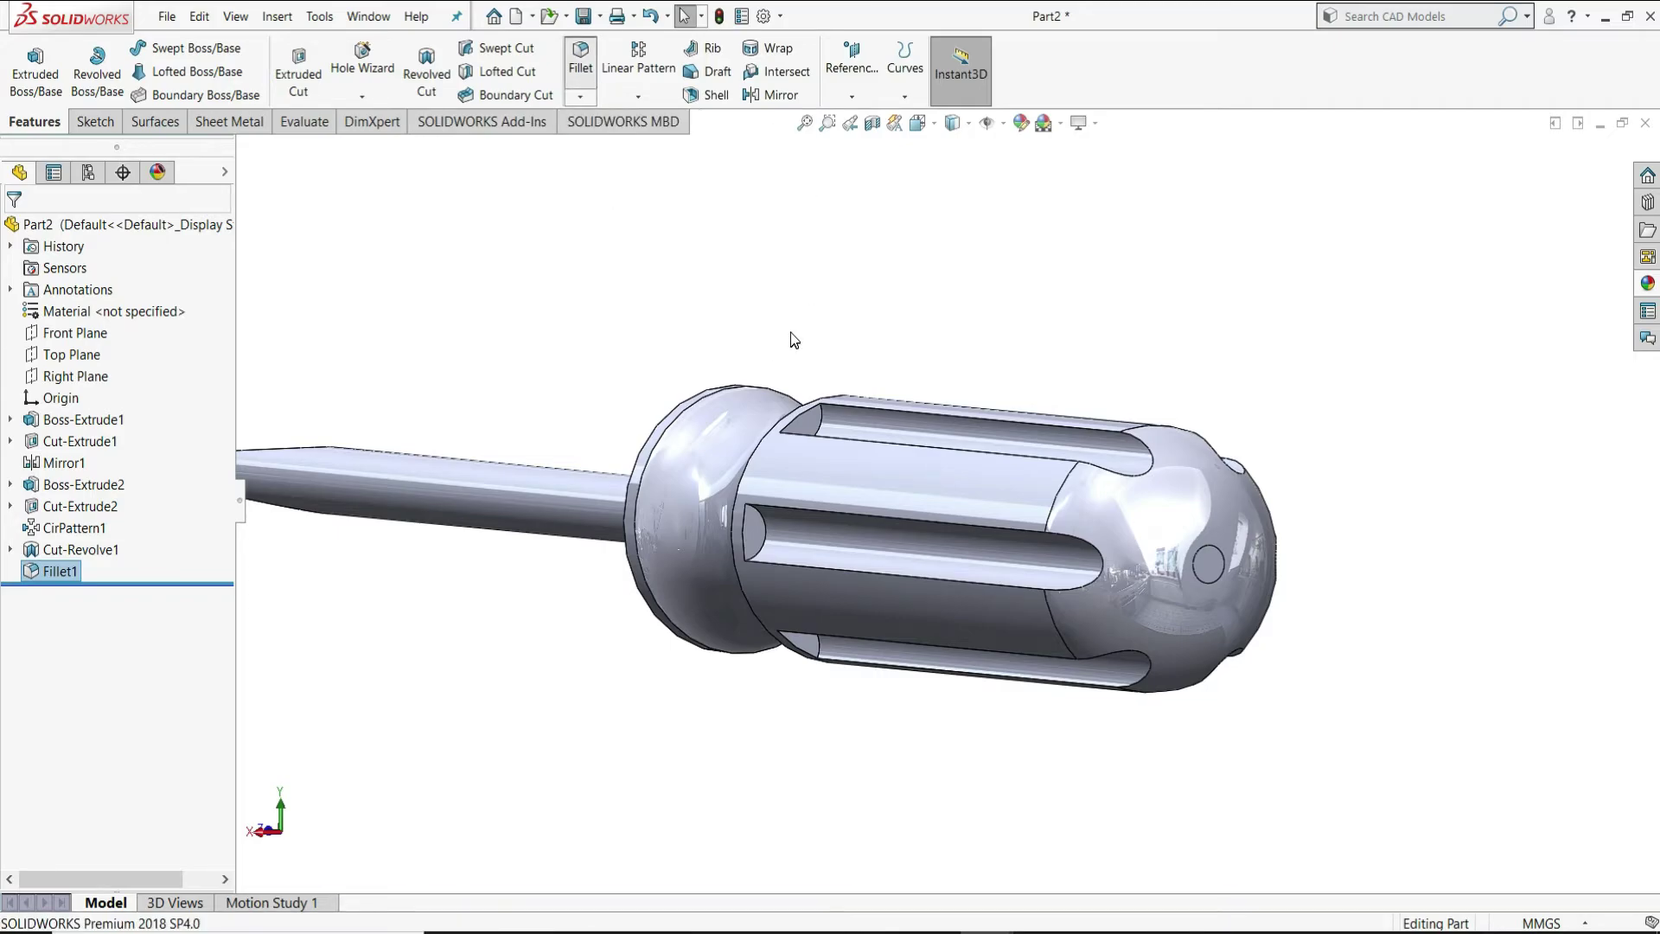
{"action": "middle_click_drag", "start_coordinate": [771, 314], "coordinate": [877, 381]}
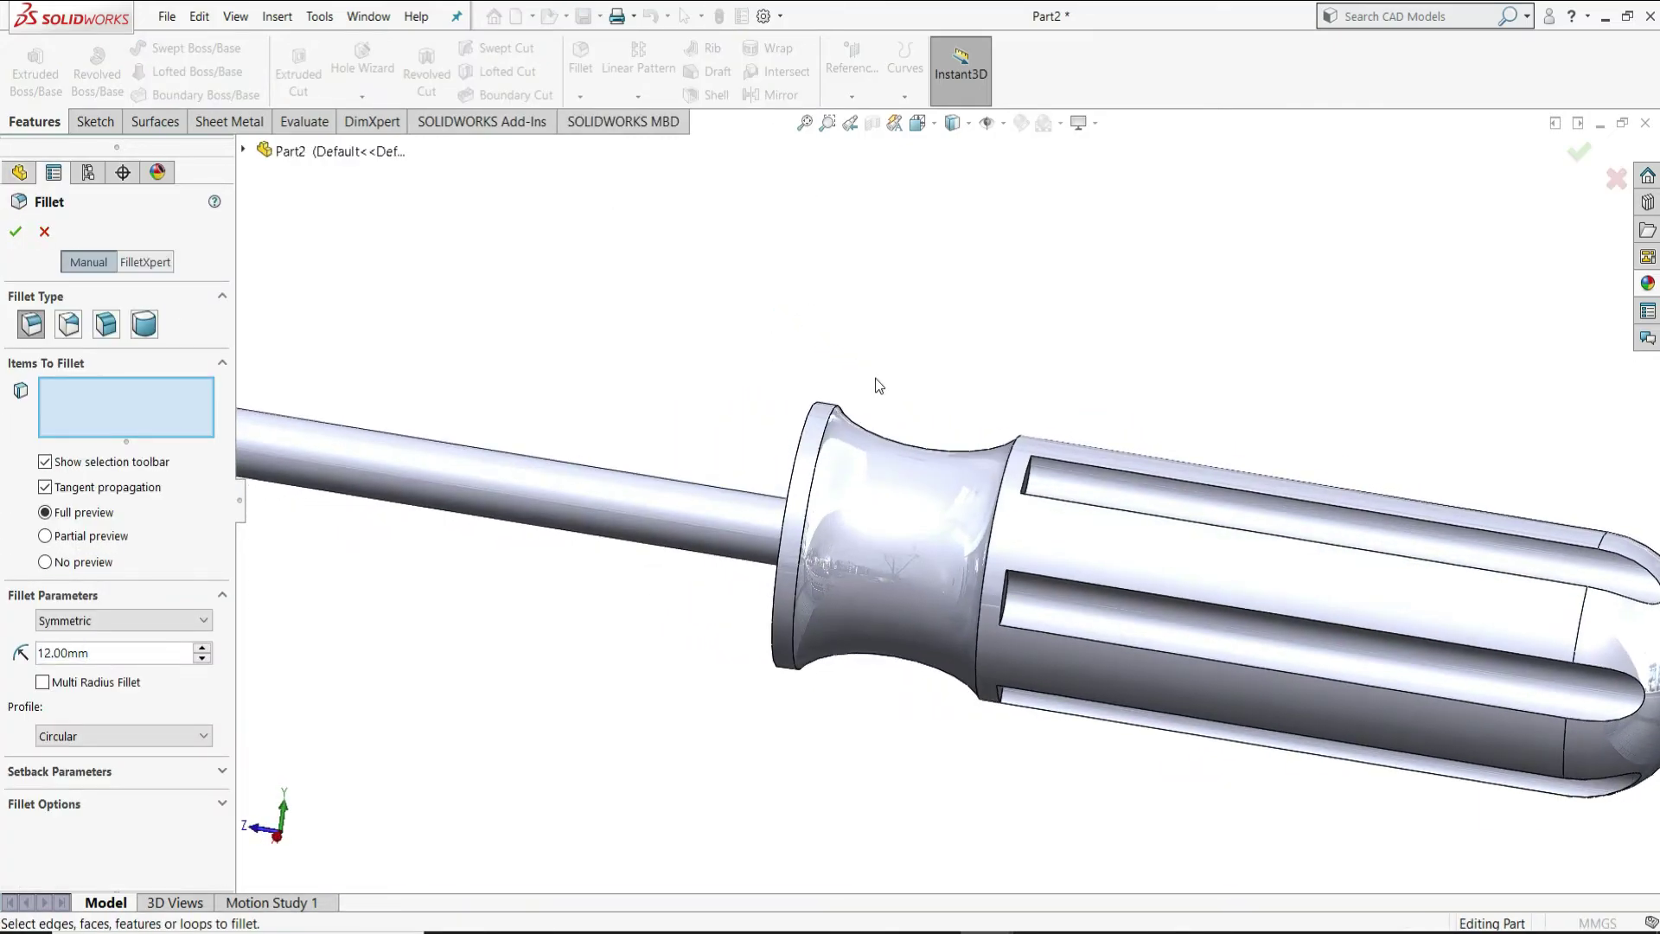
{"action": "left_click", "coordinate": [802, 424]}
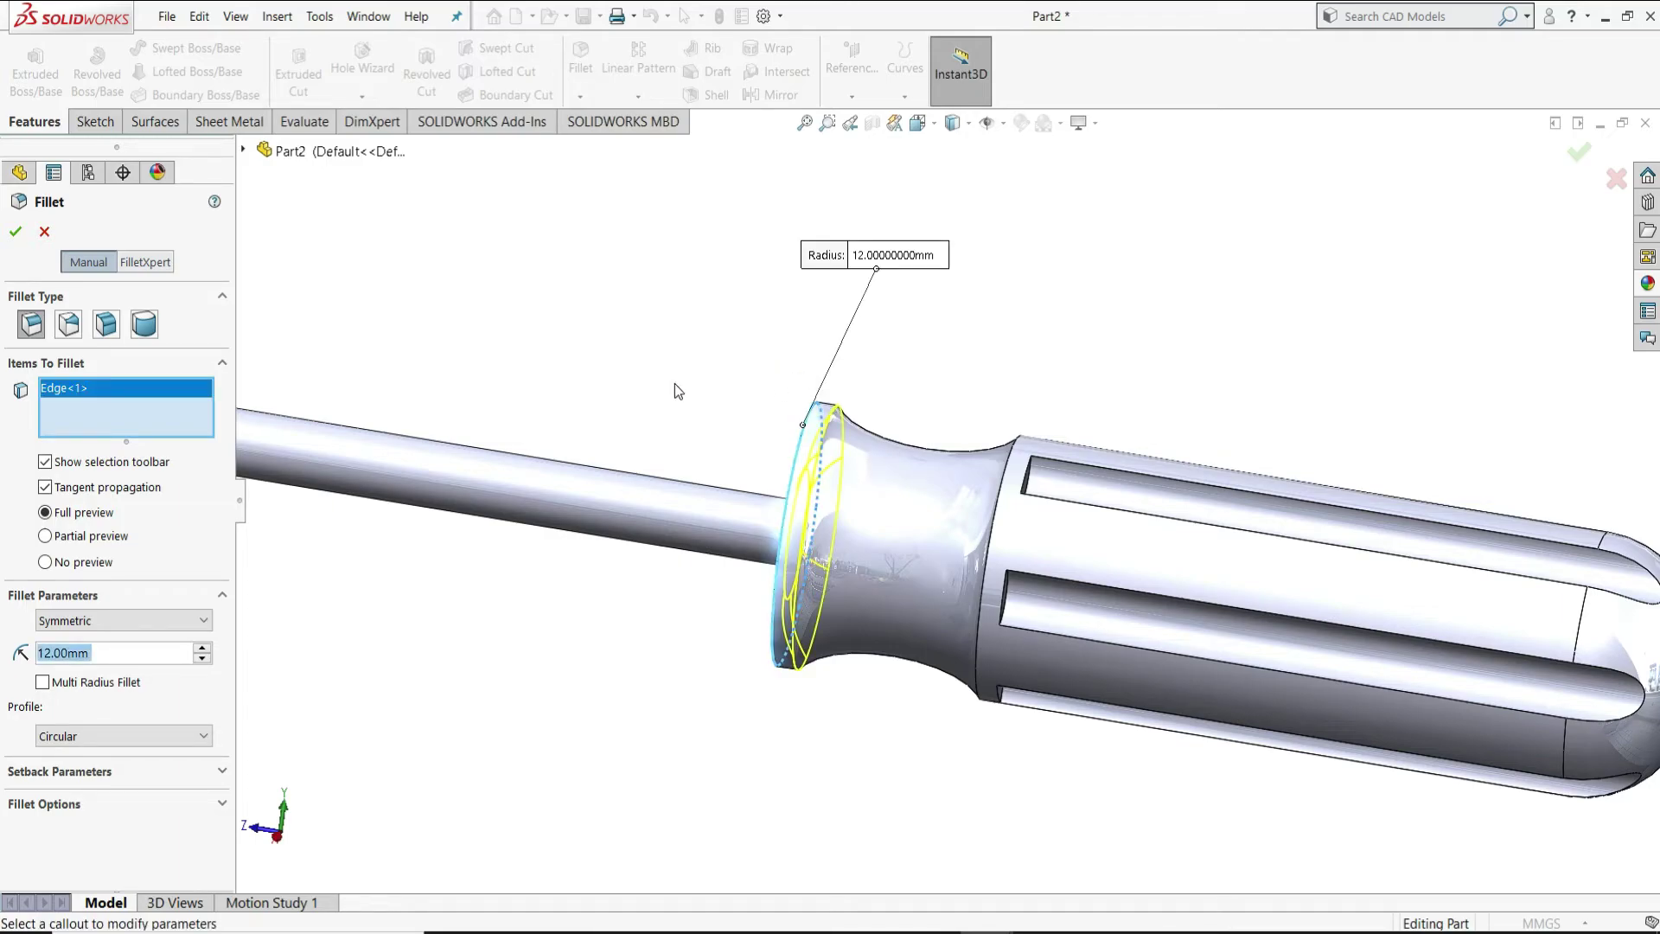
{"action": "type", "text": "1.6"}
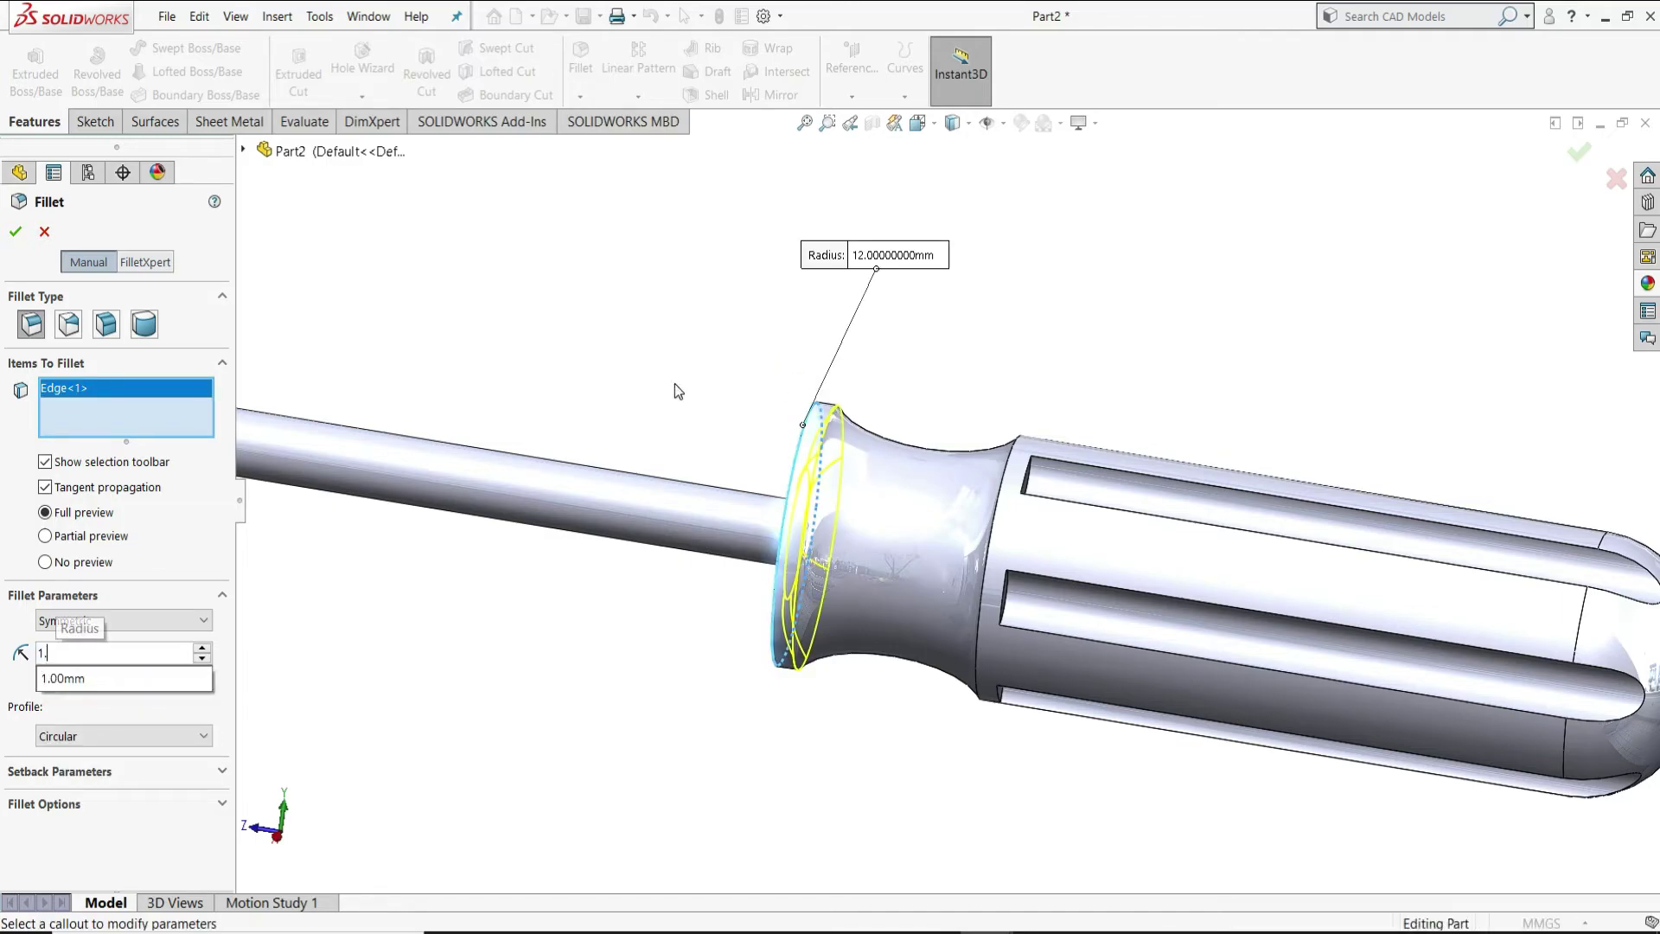
{"action": "key", "text": "Return"}
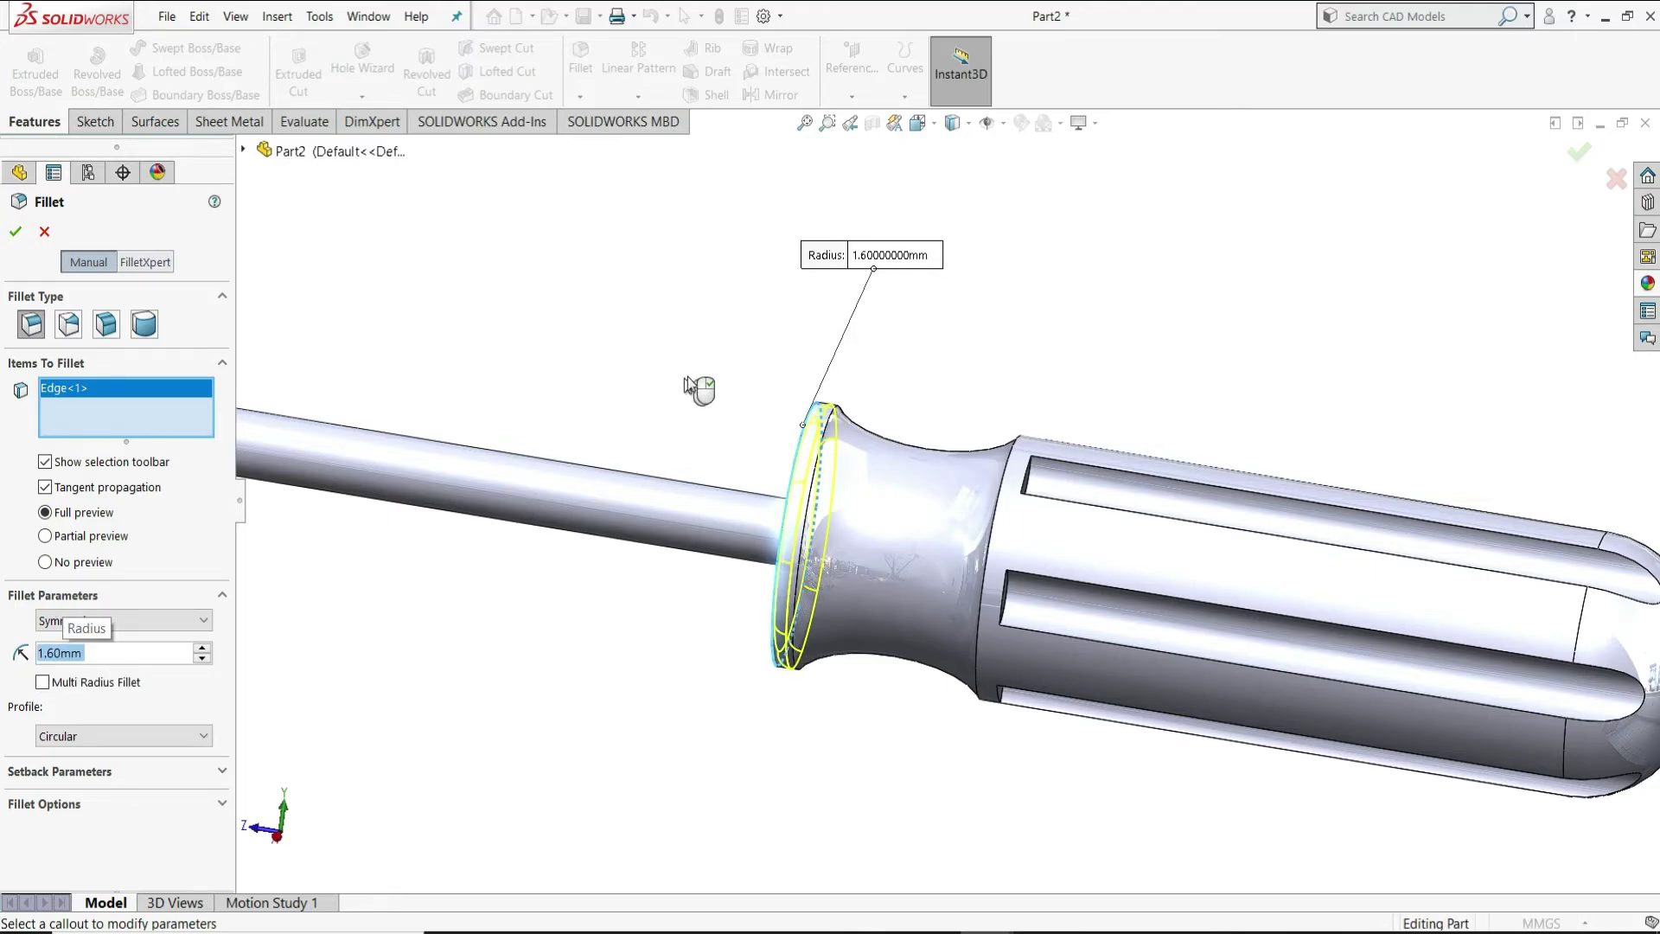
{"action": "left_click", "coordinate": [21, 235]}
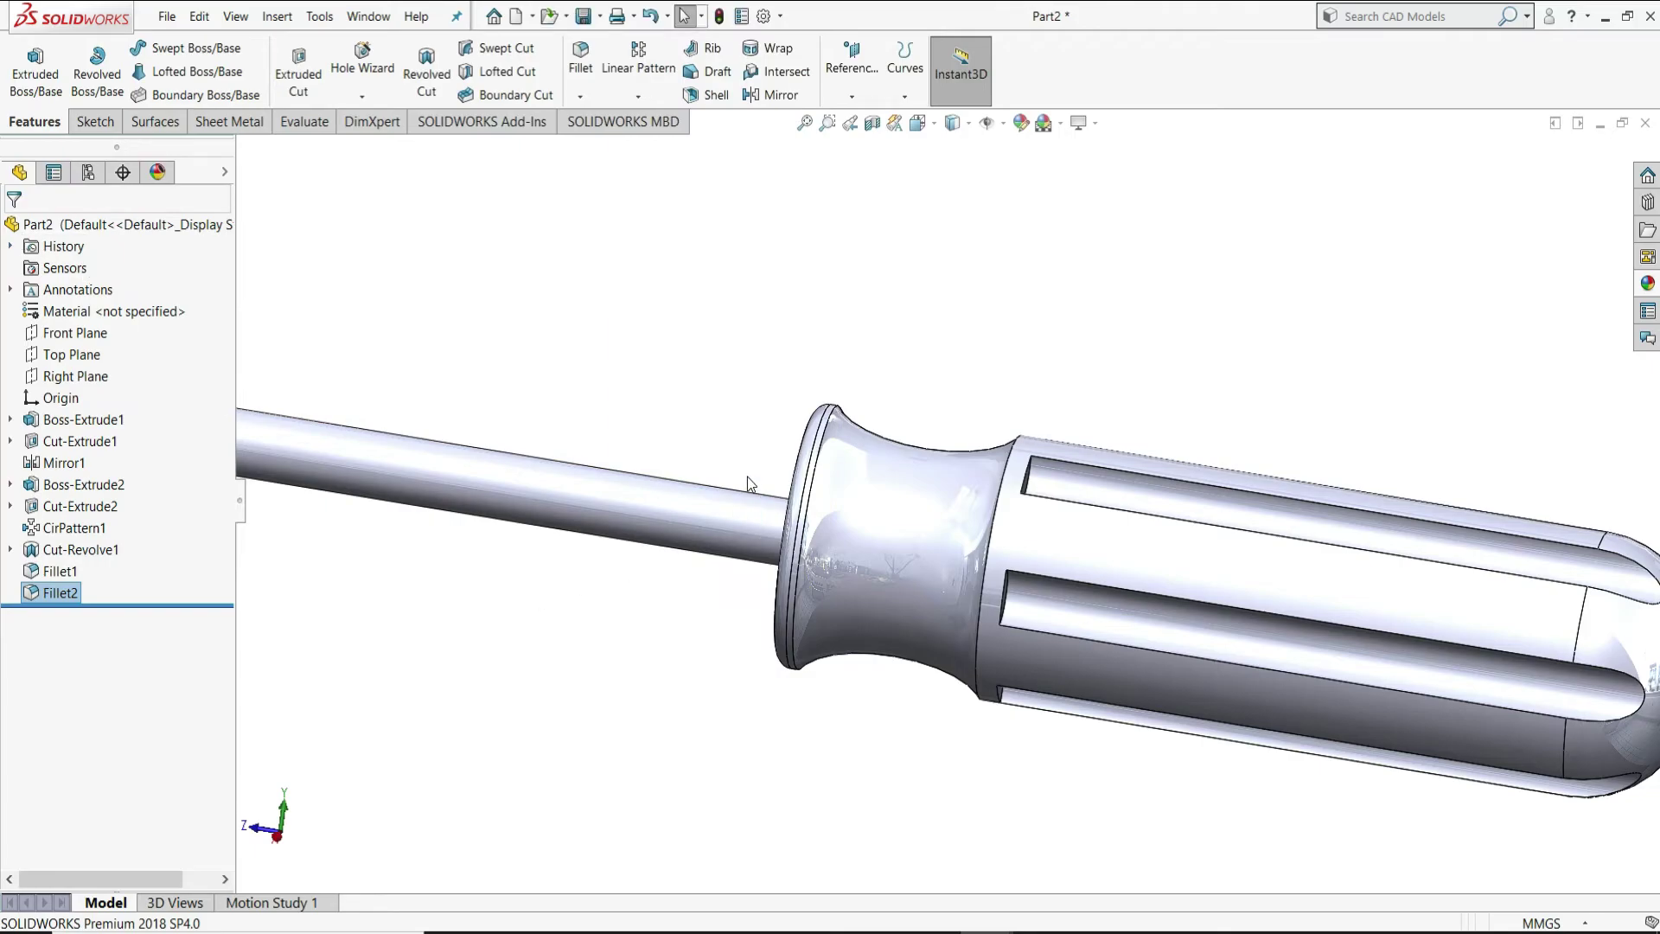
Fillet the two circular edges bounding the curved neck of the handle with a 1.2 mm radius.
{"action": "scroll", "coordinate": [749, 481], "scroll_direction": "down", "scroll_amount": 1}
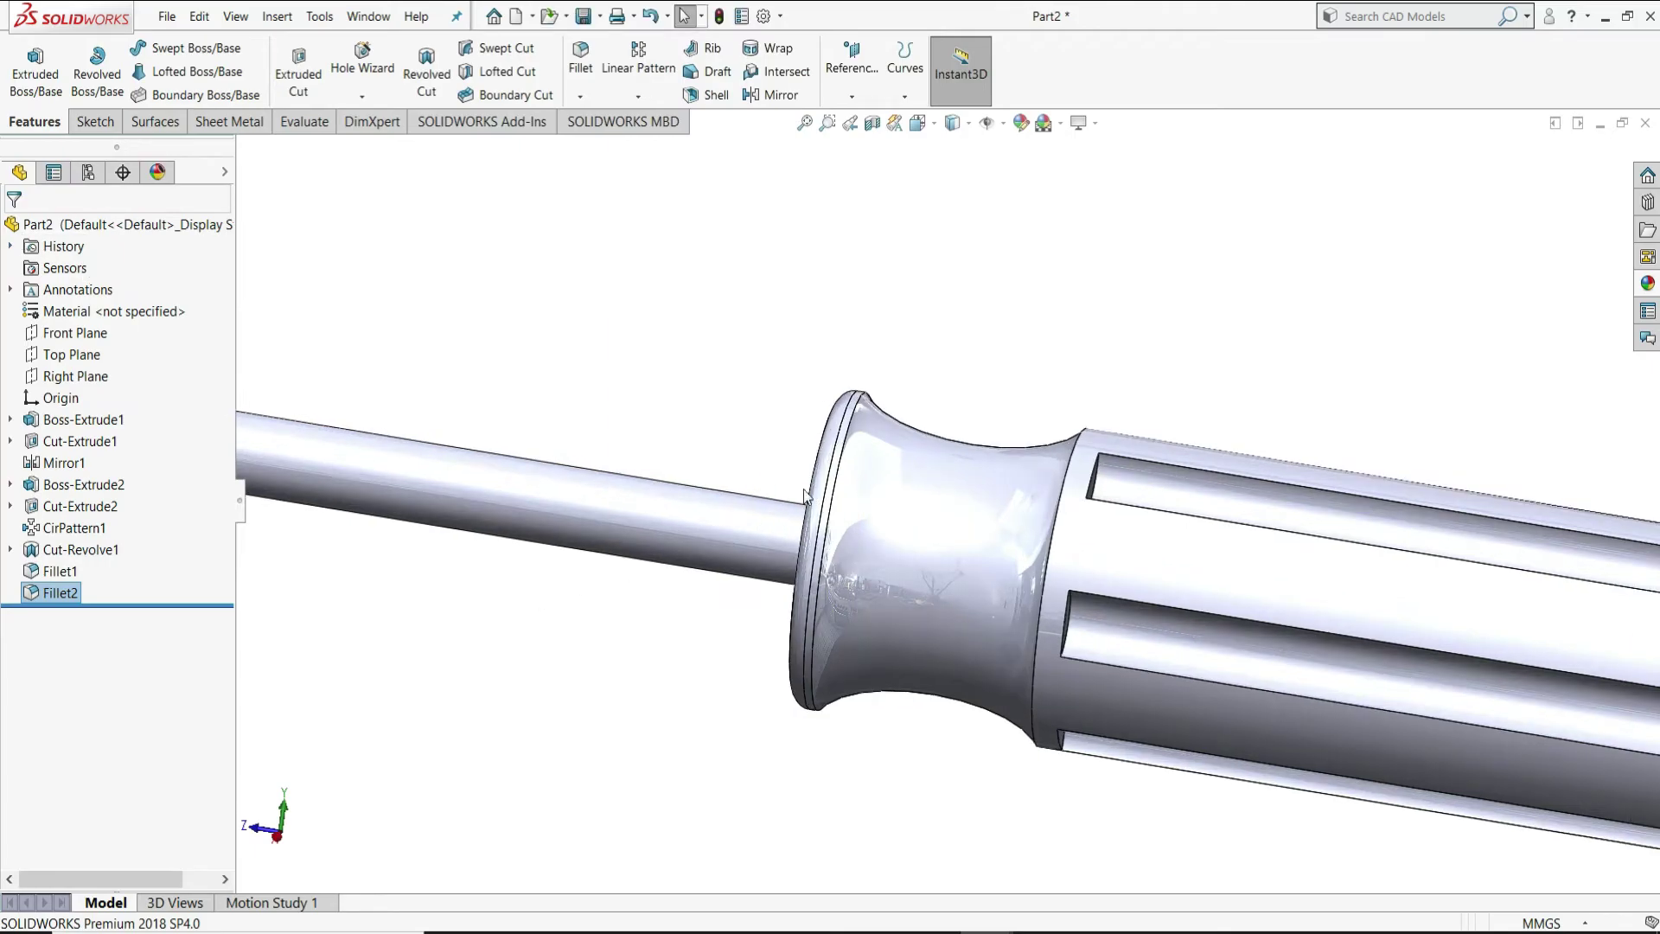
{"action": "left_click", "coordinate": [584, 64]}
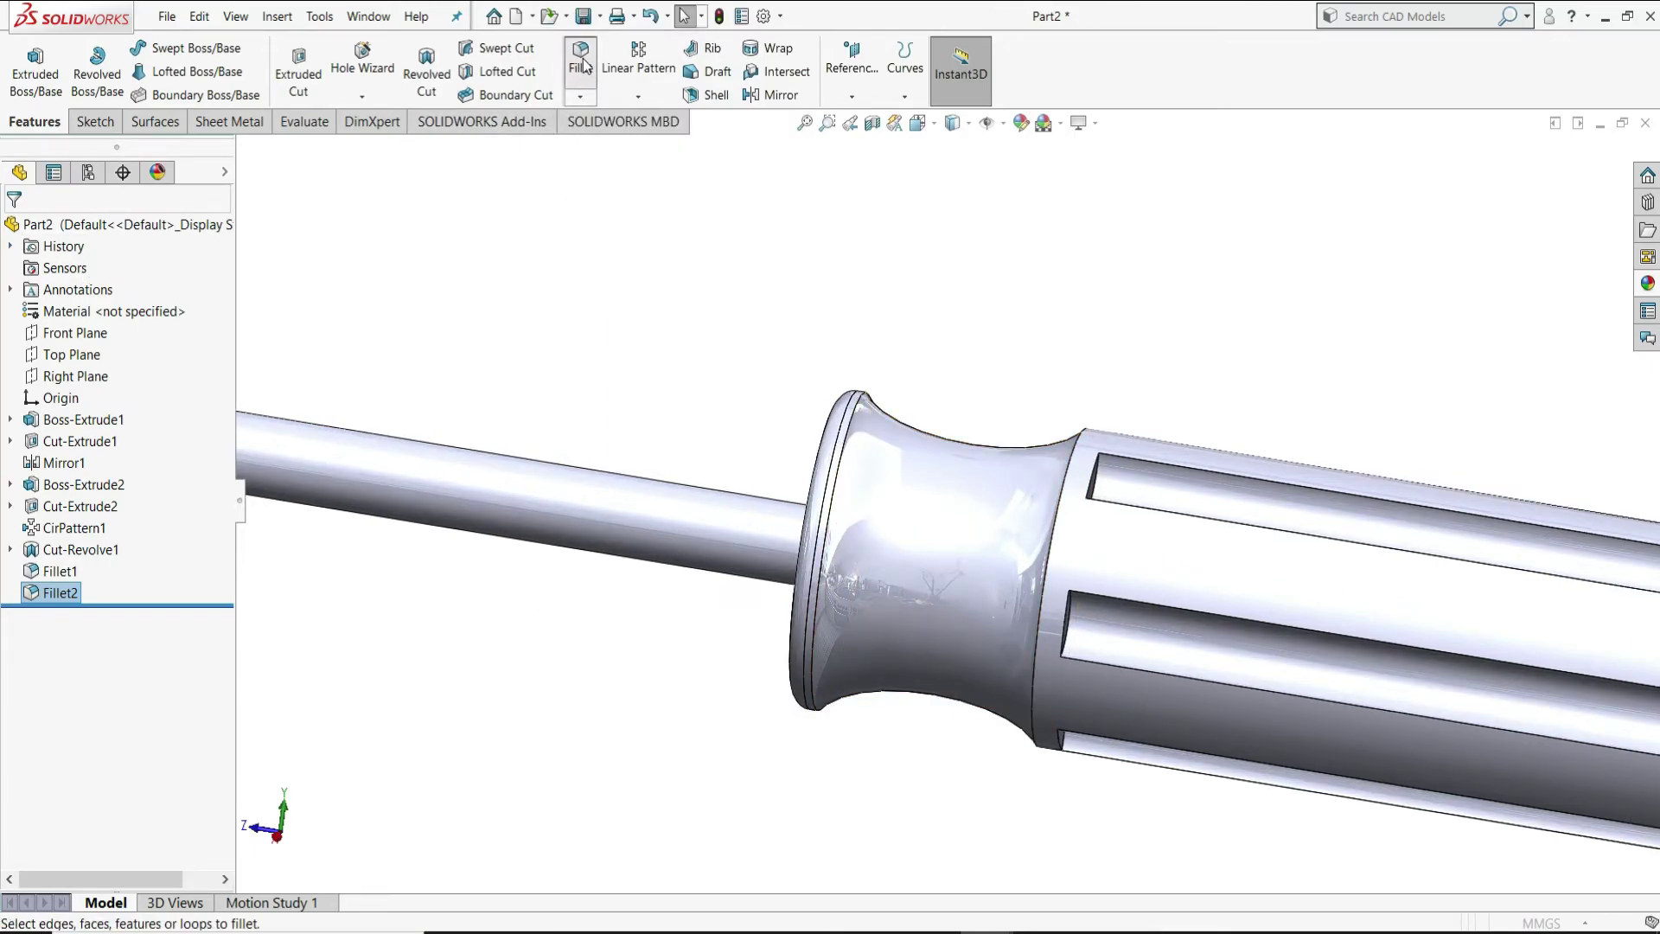
{"action": "left_click", "coordinate": [861, 402]}
{"action": "middle_click_drag", "start_coordinate": [860, 402], "coordinate": [1073, 456]}
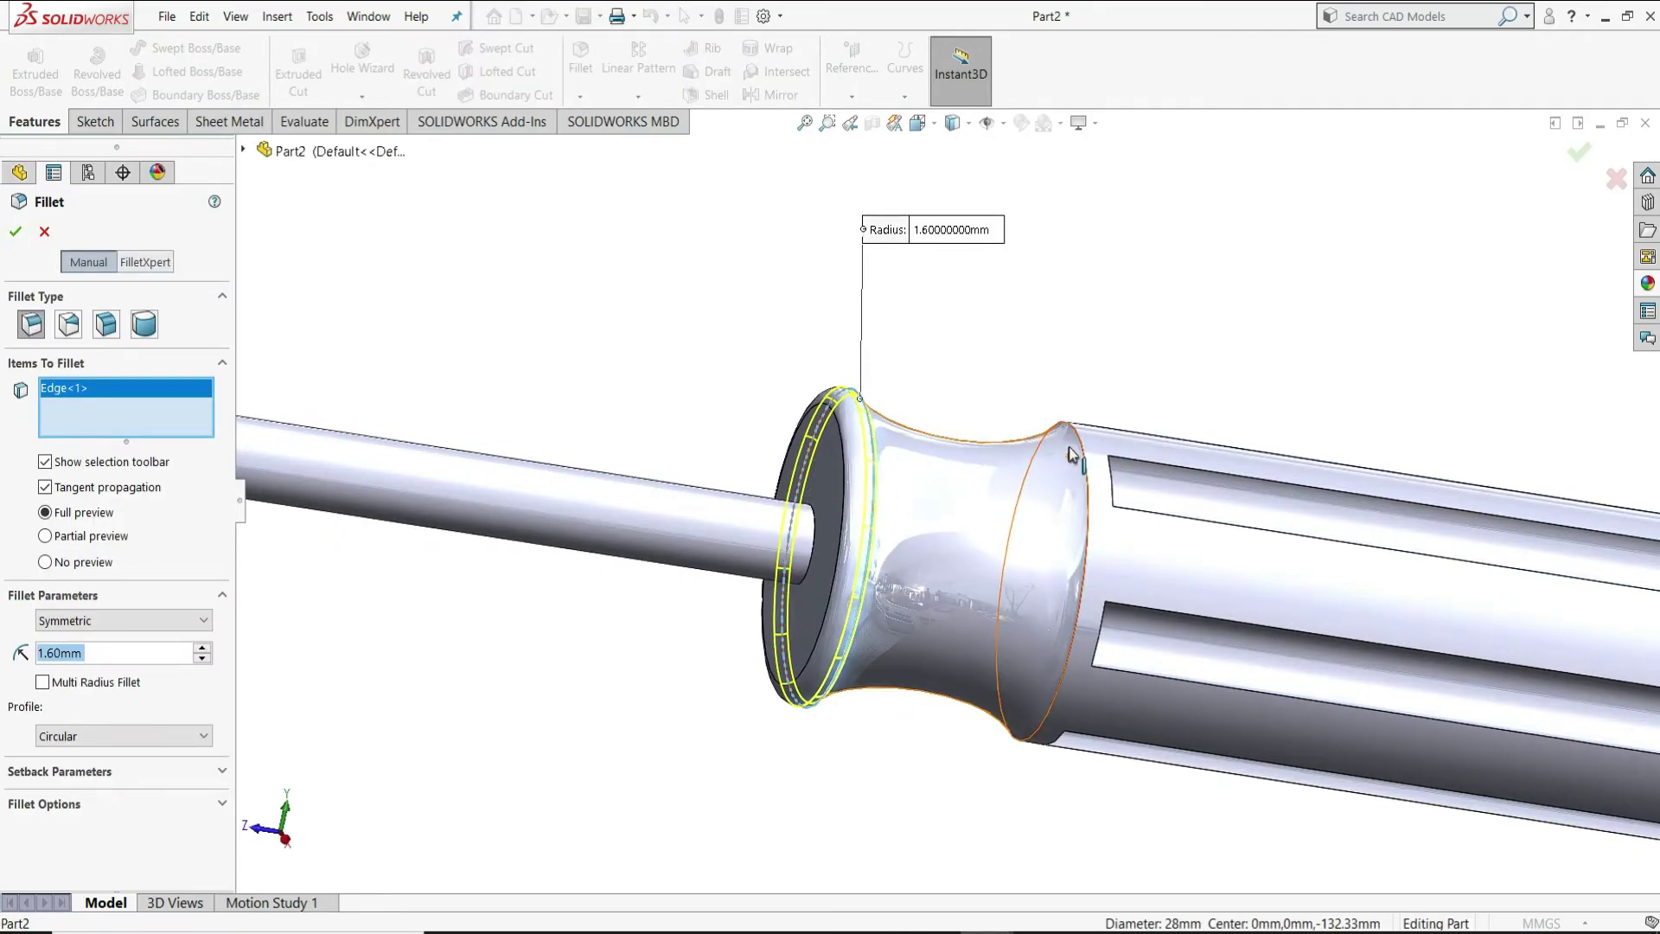
{"action": "left_click", "coordinate": [1072, 456]}
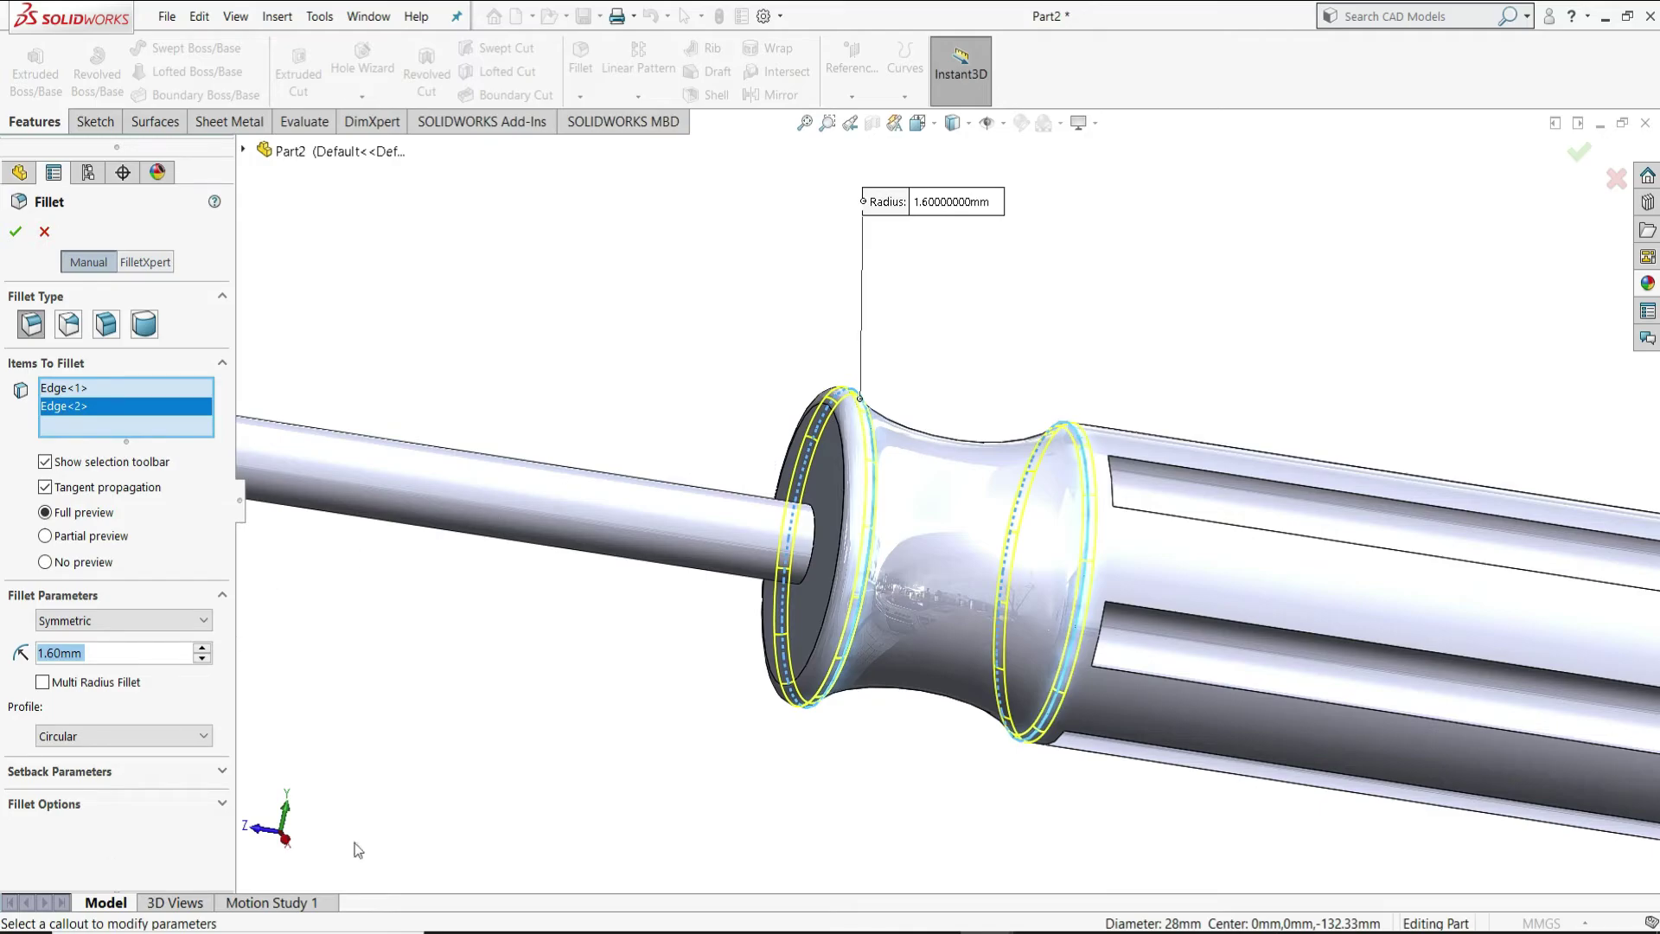
{"action": "type", "text": "1.2"}
{"action": "key", "text": "Return"}
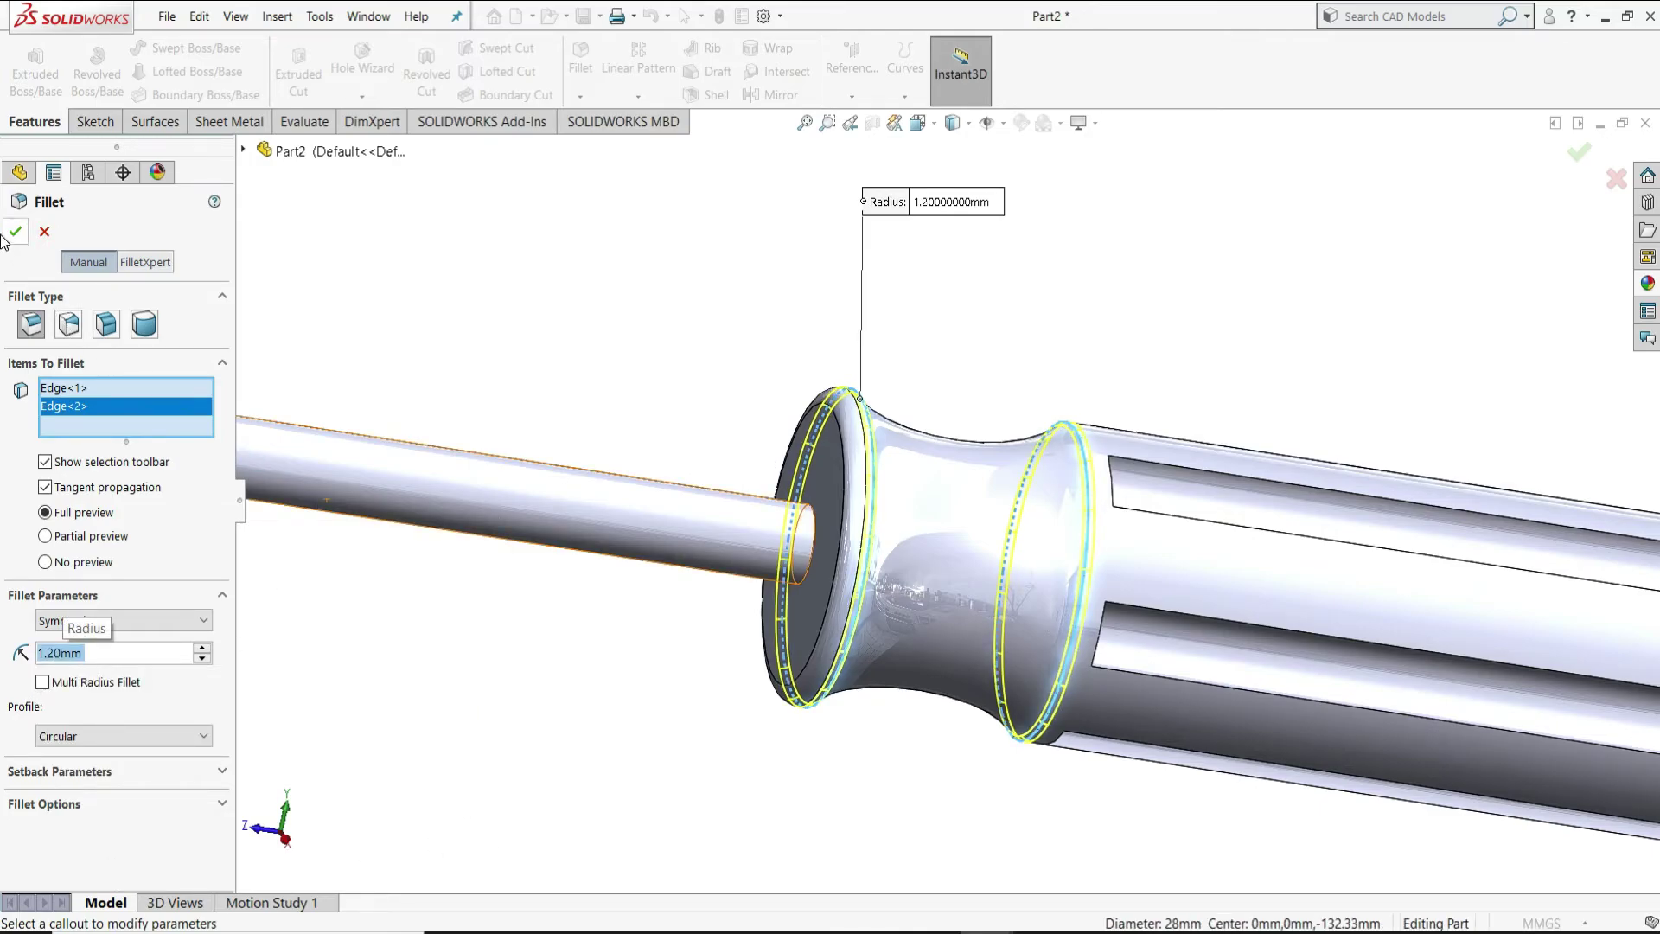
{"action": "left_click", "coordinate": [15, 232]}
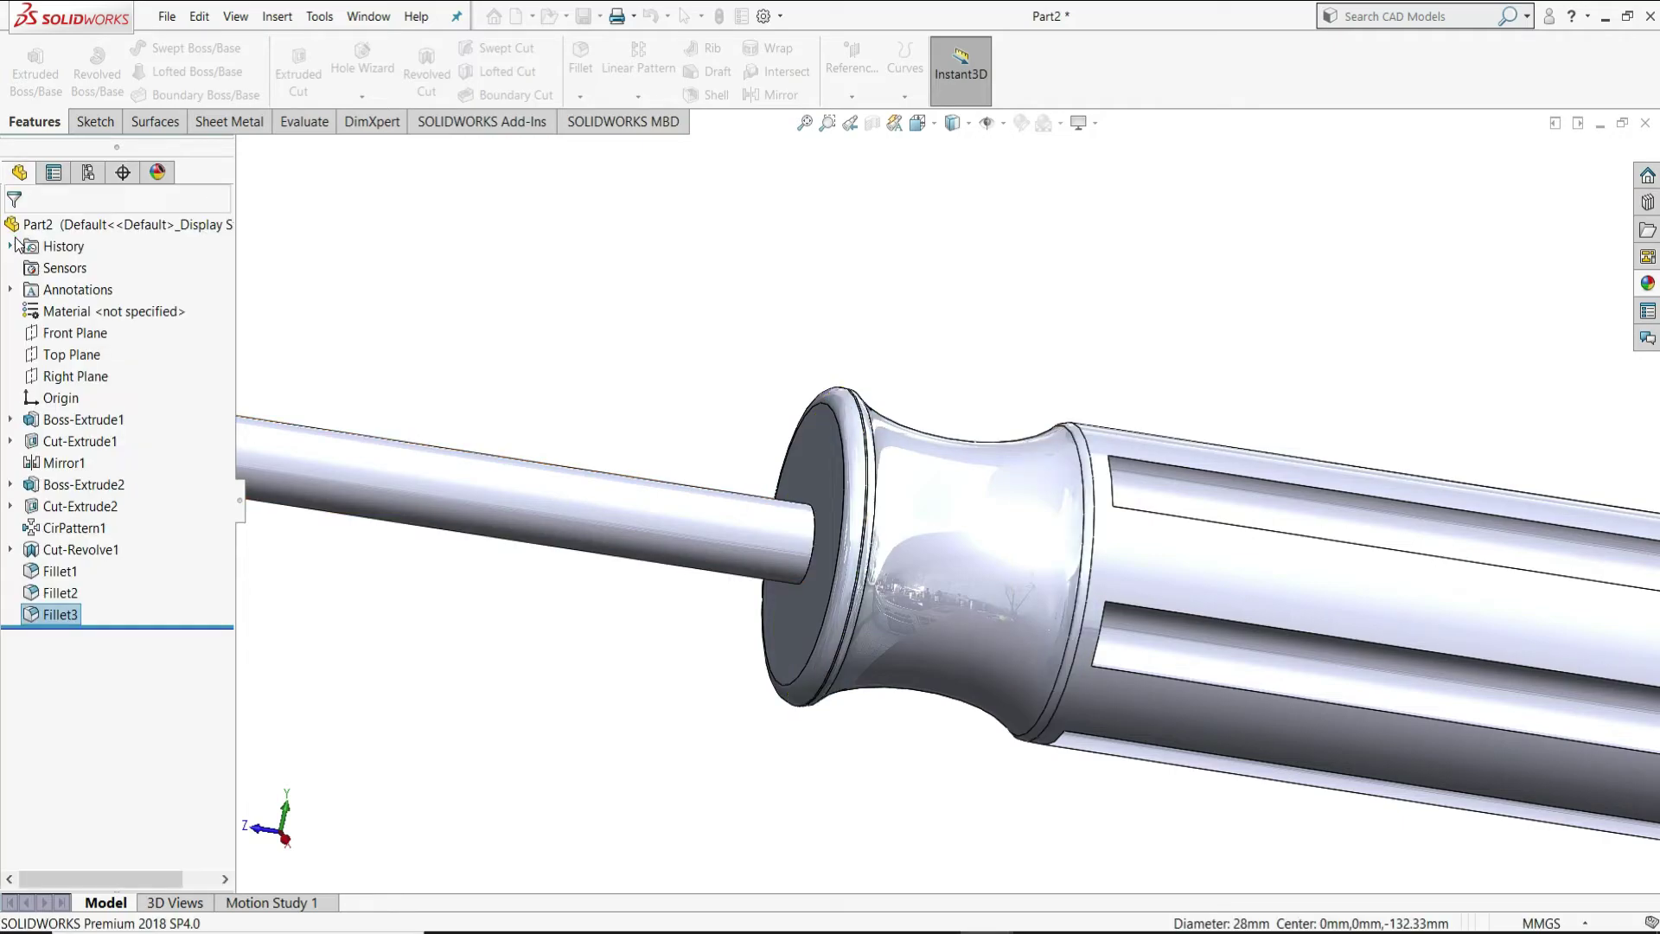
Fillet the edges of all six grip grooves on the handle with a 1.5 mm radius.
{"action": "scroll", "coordinate": [799, 559], "scroll_direction": "down", "scroll_amount": 4}
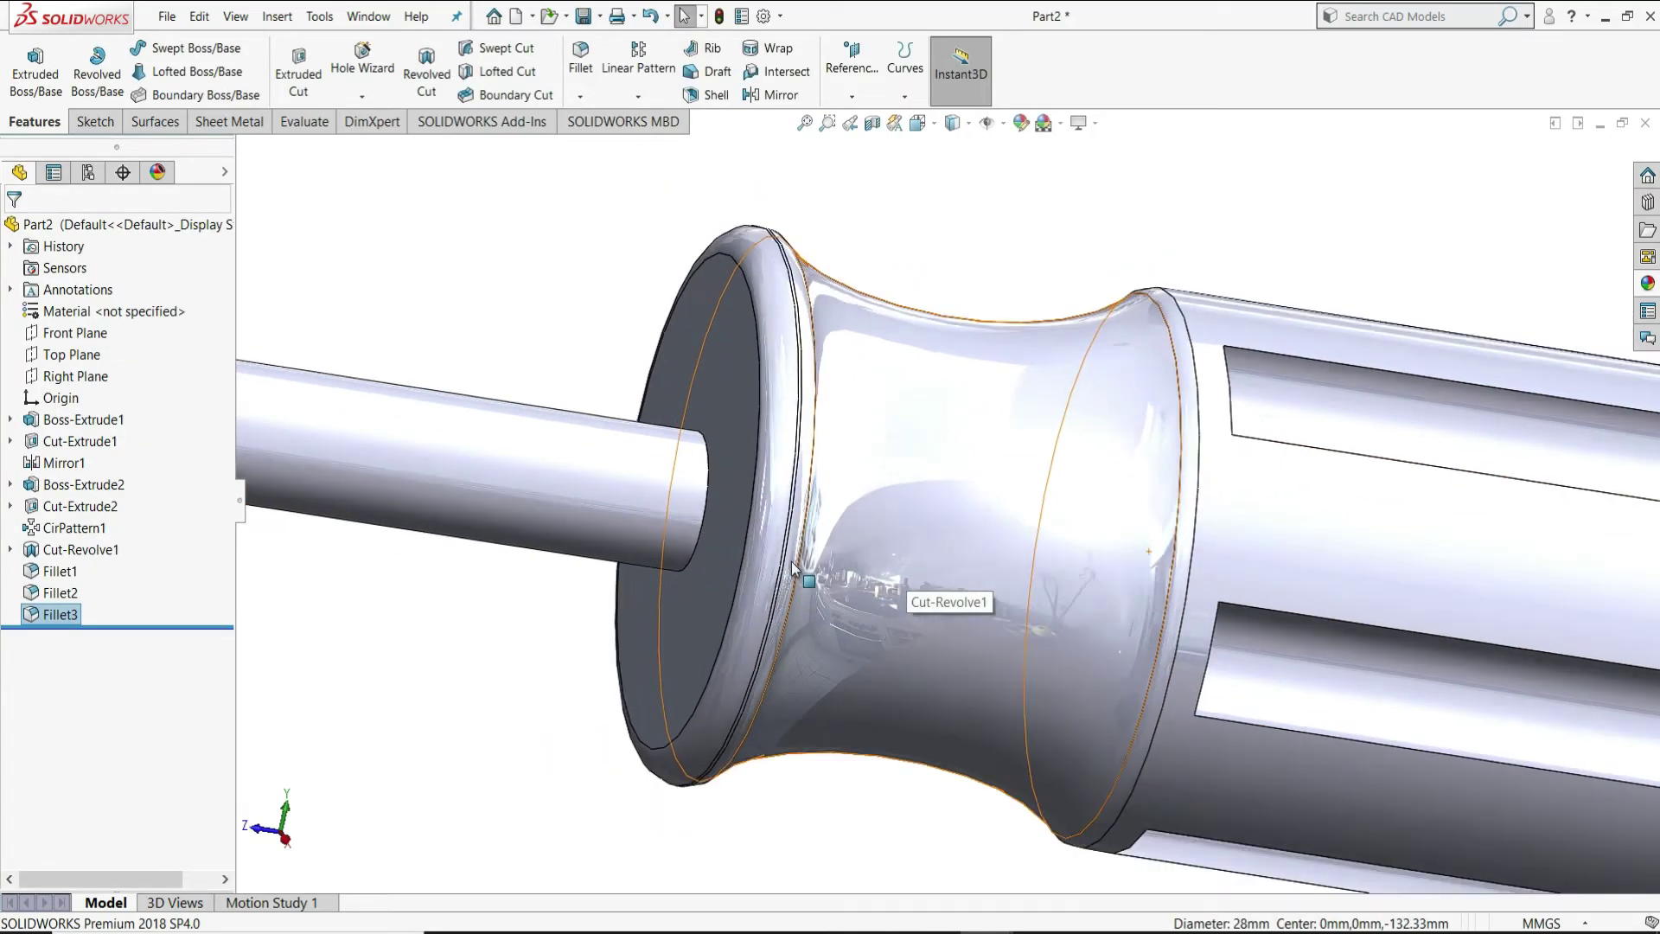
{"action": "scroll", "coordinate": [791, 562], "scroll_direction": "up", "scroll_amount": 6}
{"action": "scroll", "coordinate": [1331, 531], "scroll_direction": "up", "scroll_amount": 3}
{"action": "middle_click_drag", "start_coordinate": [1260, 475], "coordinate": [1071, 438]}
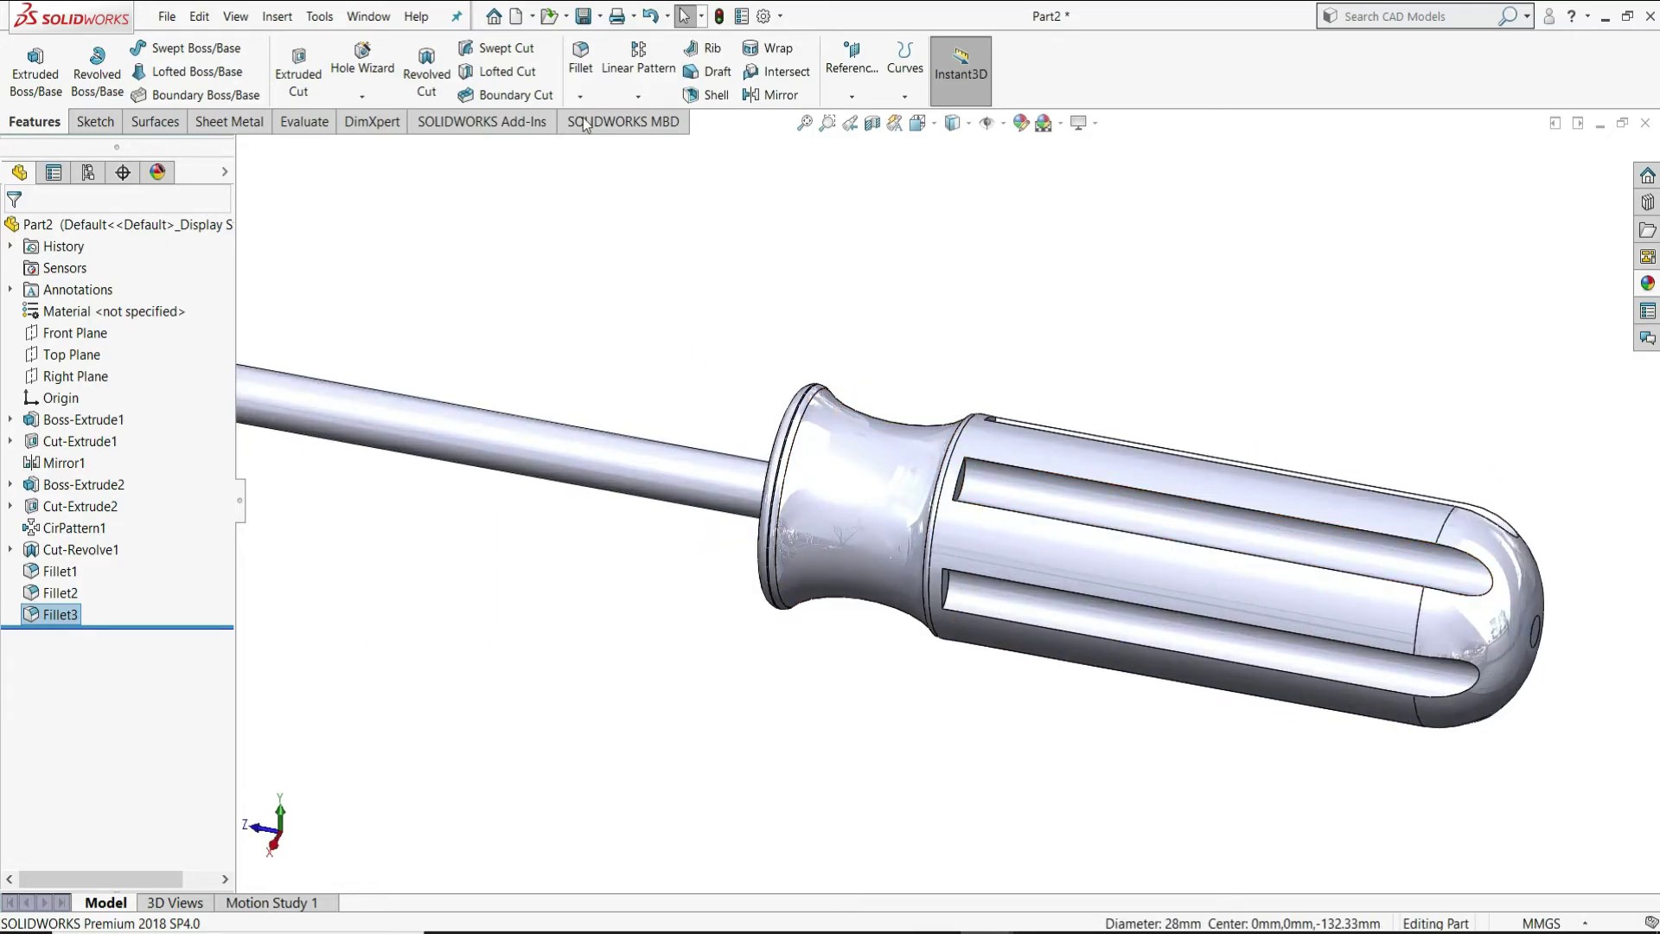
{"action": "left_click", "coordinate": [579, 68]}
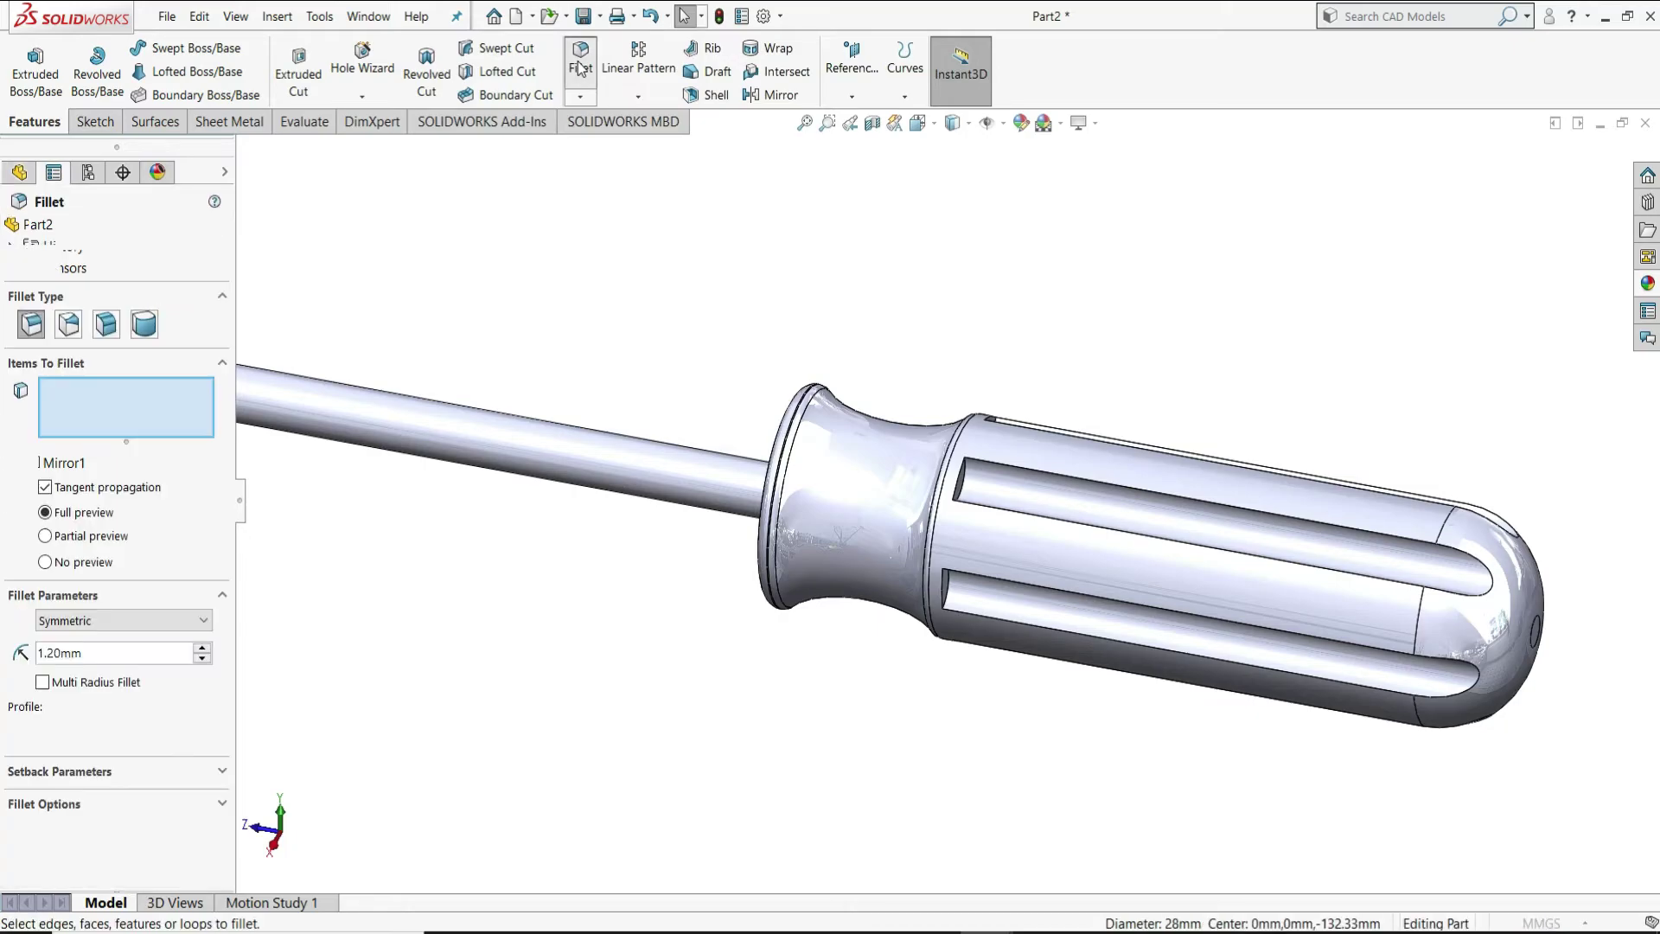
{"action": "left_click", "coordinate": [1248, 511]}
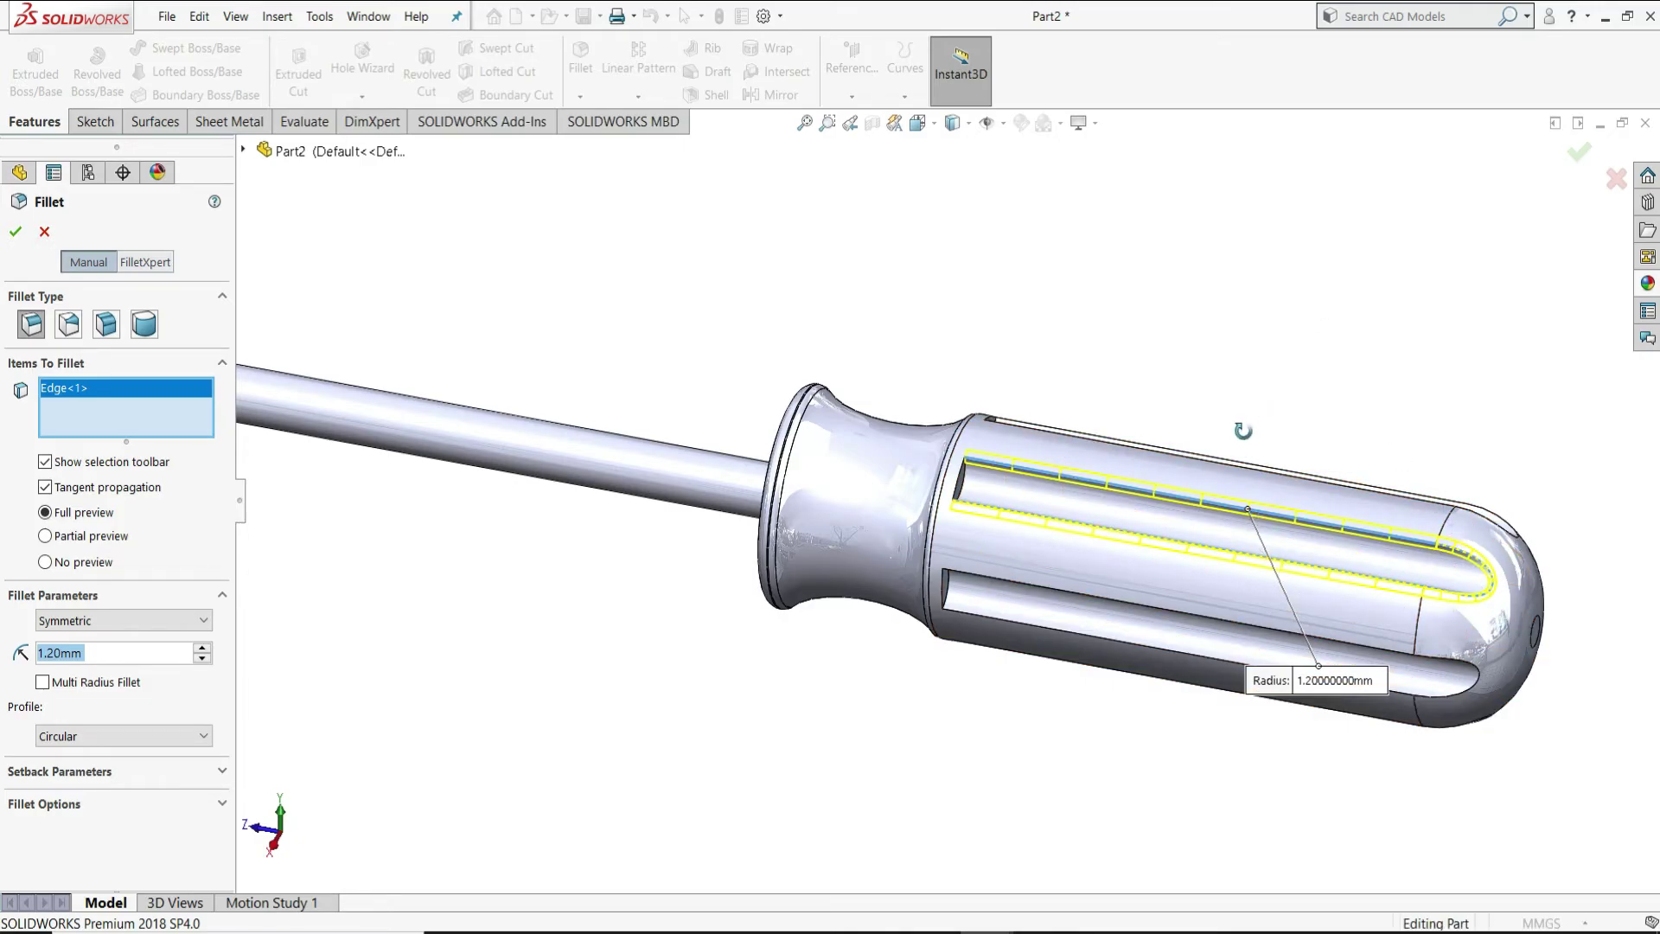
{"action": "middle_click_drag", "start_coordinate": [1251, 408], "coordinate": [1074, 590]}
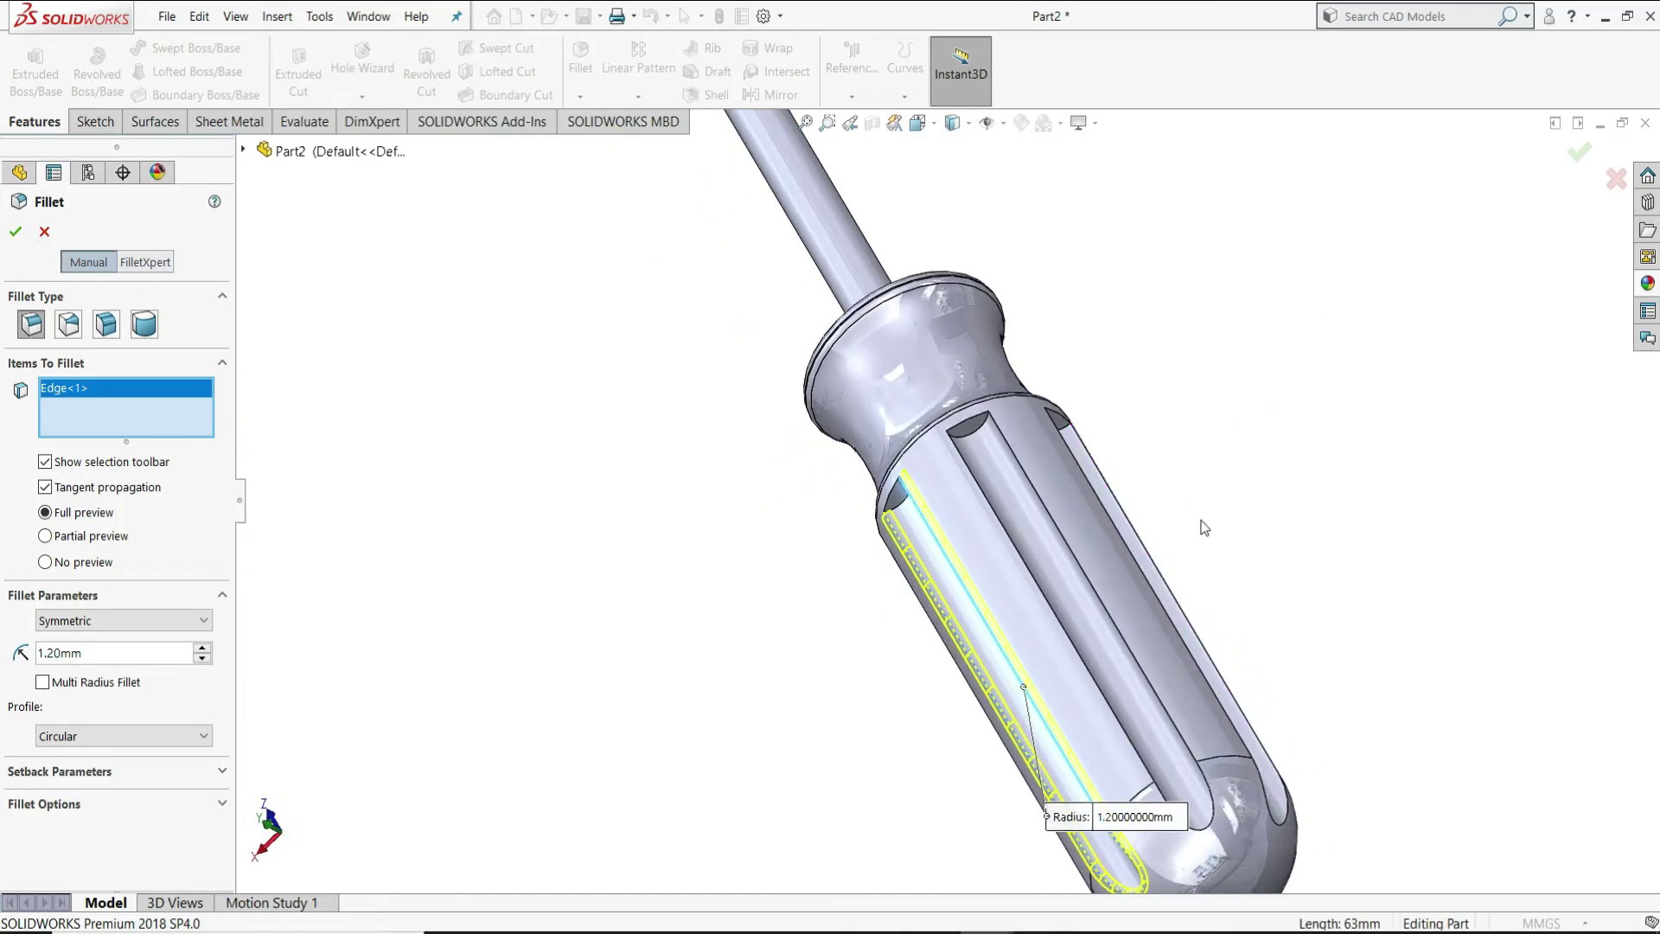
{"action": "left_click", "coordinate": [1032, 582]}
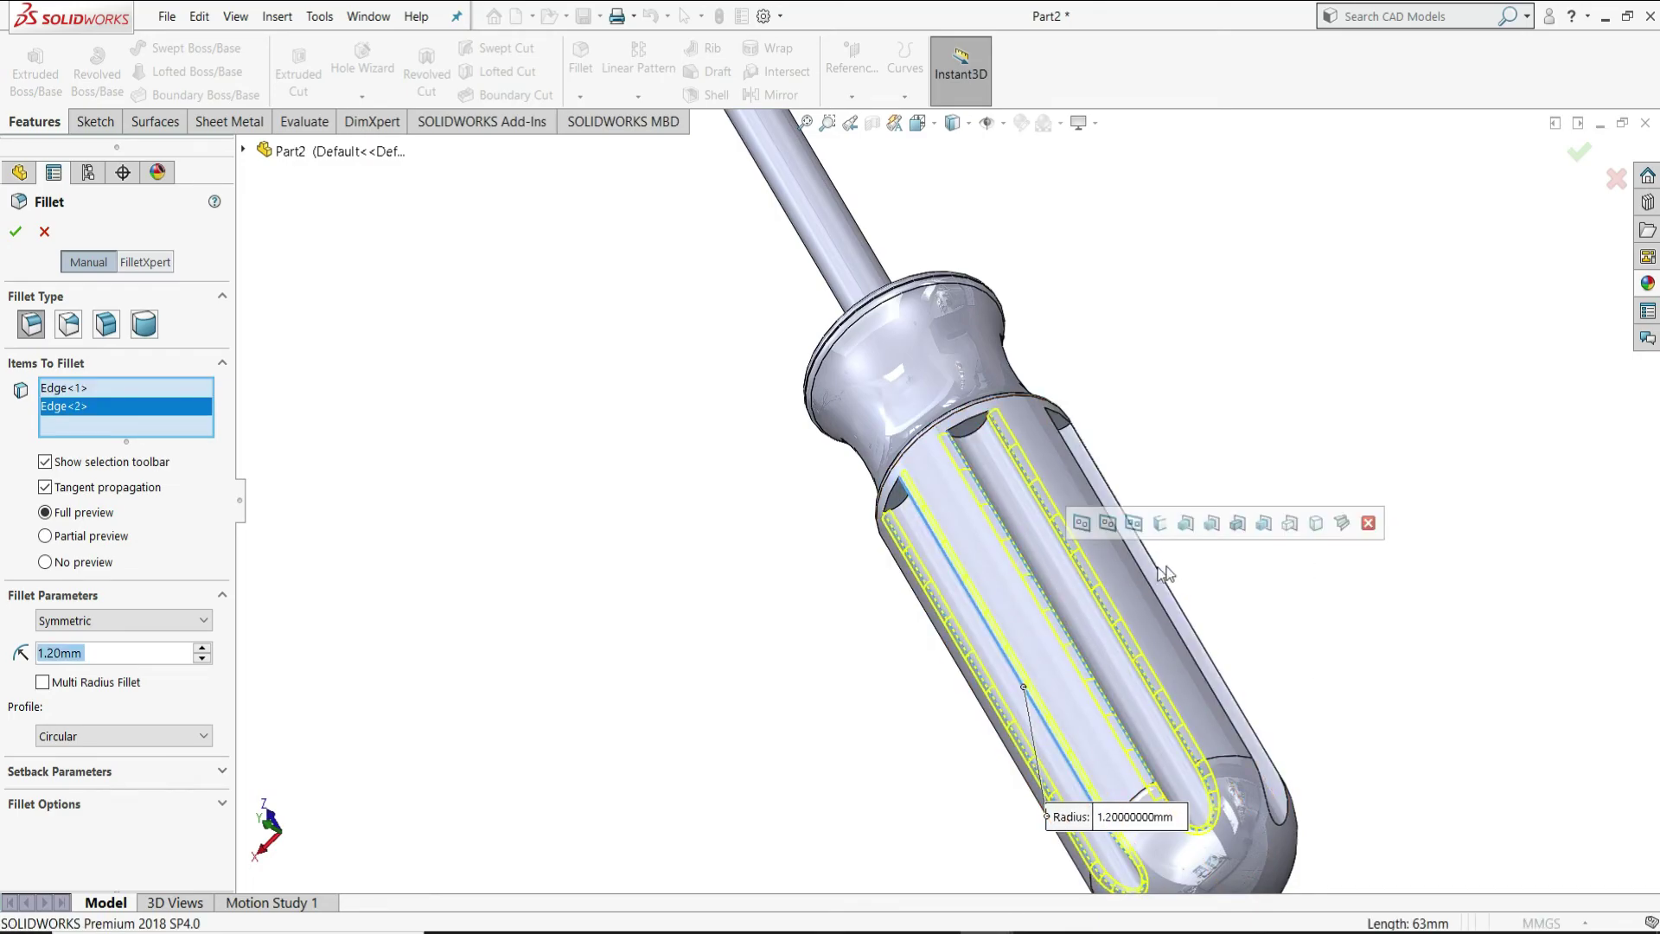
{"action": "left_click", "coordinate": [1134, 524]}
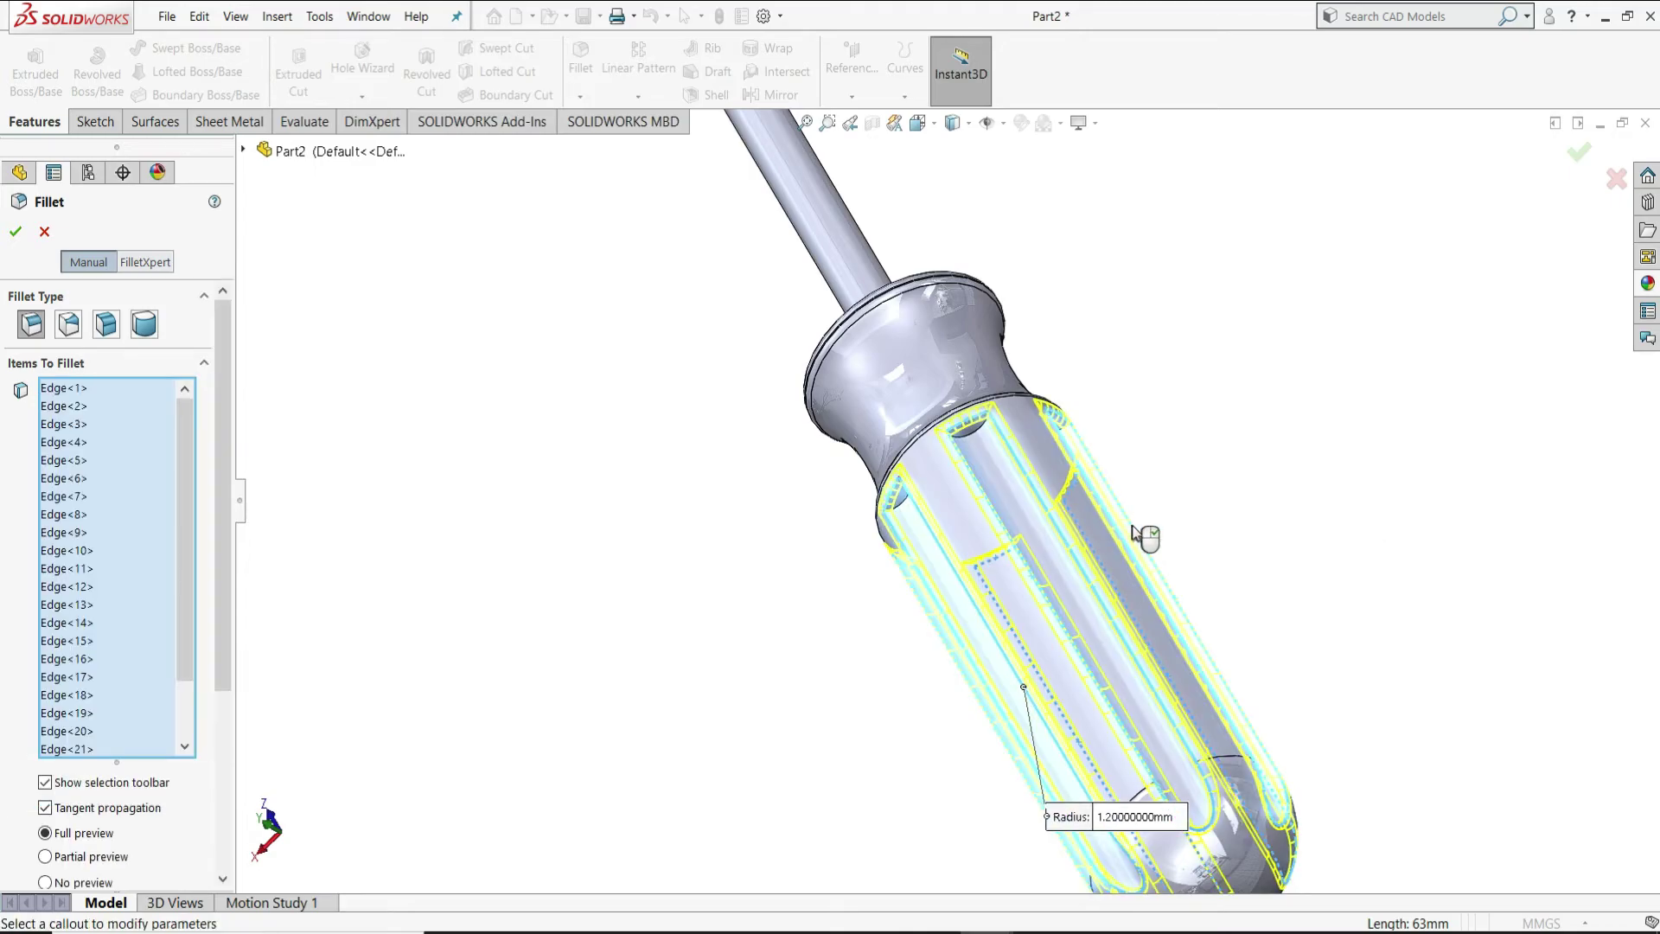
{"action": "middle_click_drag", "start_coordinate": [1186, 601], "coordinate": [1080, 704]}
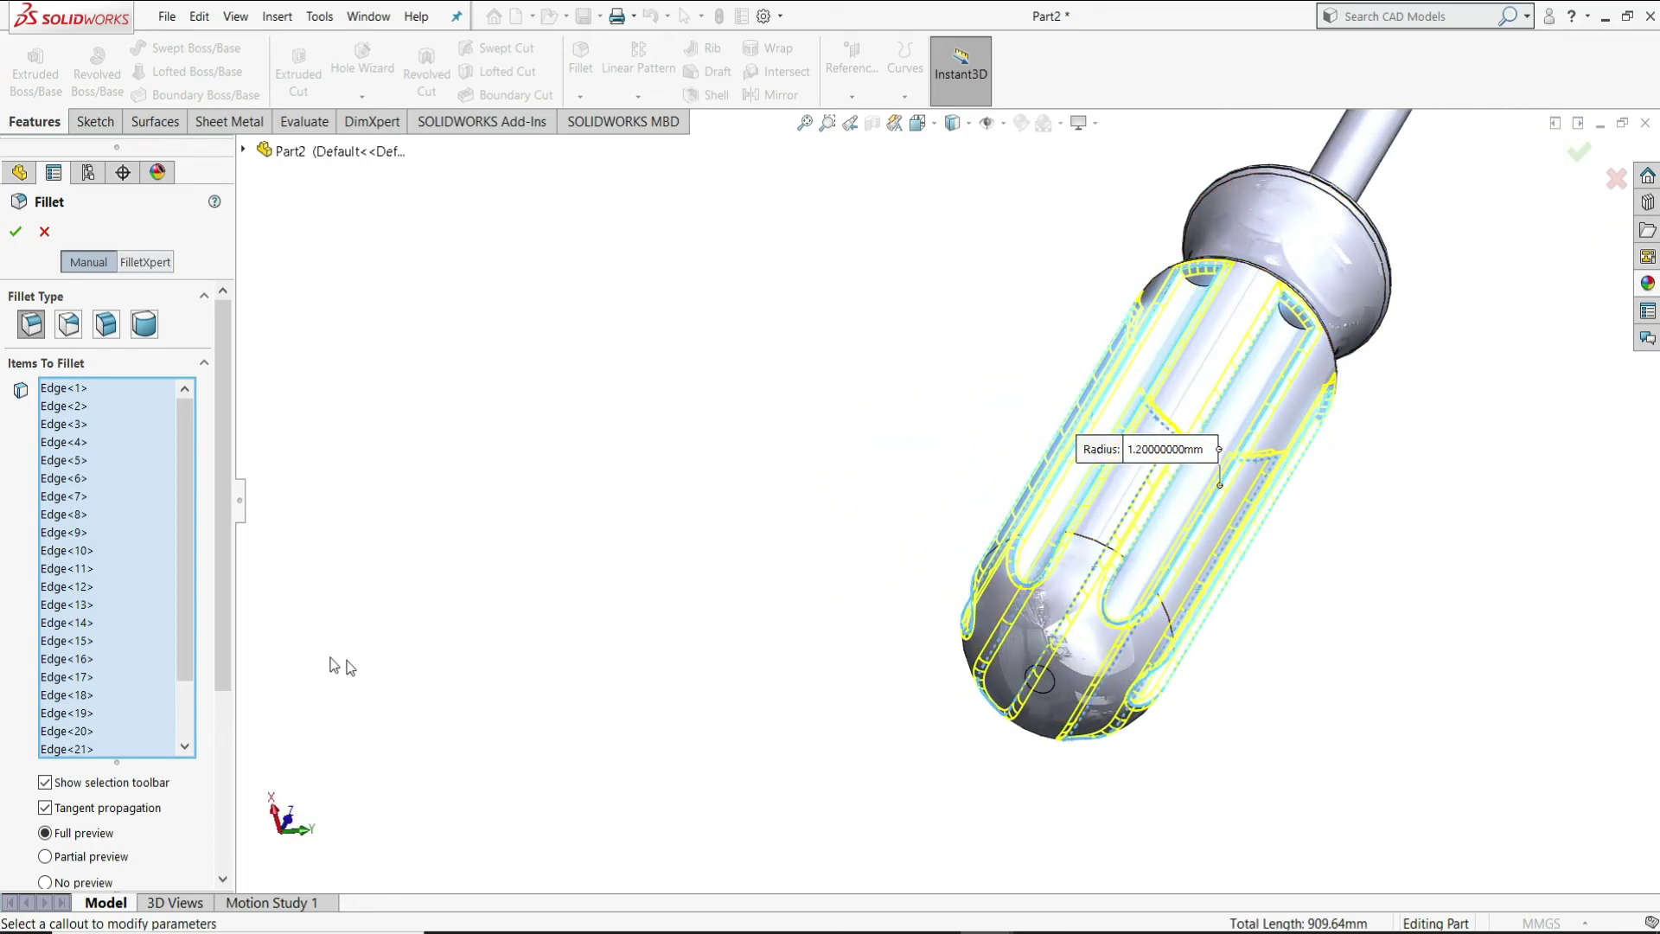
{"action": "scroll", "coordinate": [208, 642], "scroll_direction": "down", "scroll_amount": 3}
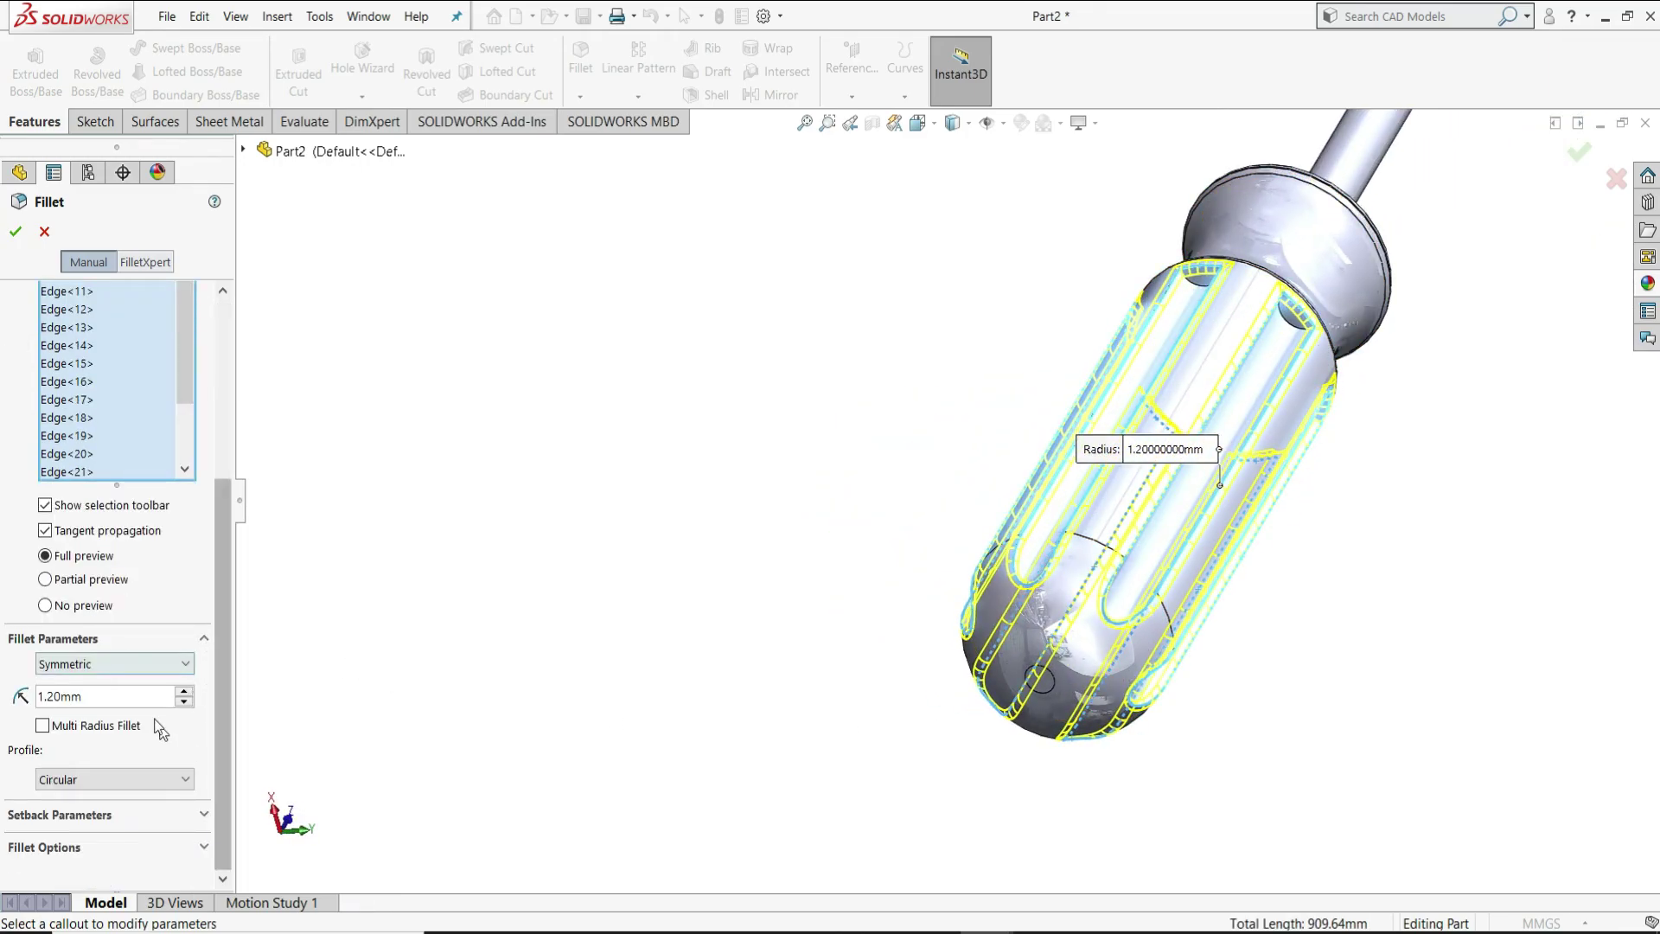
{"action": "left_click_drag", "start_coordinate": [84, 697], "coordinate": [9, 707]}
{"action": "type", "text": "2"}
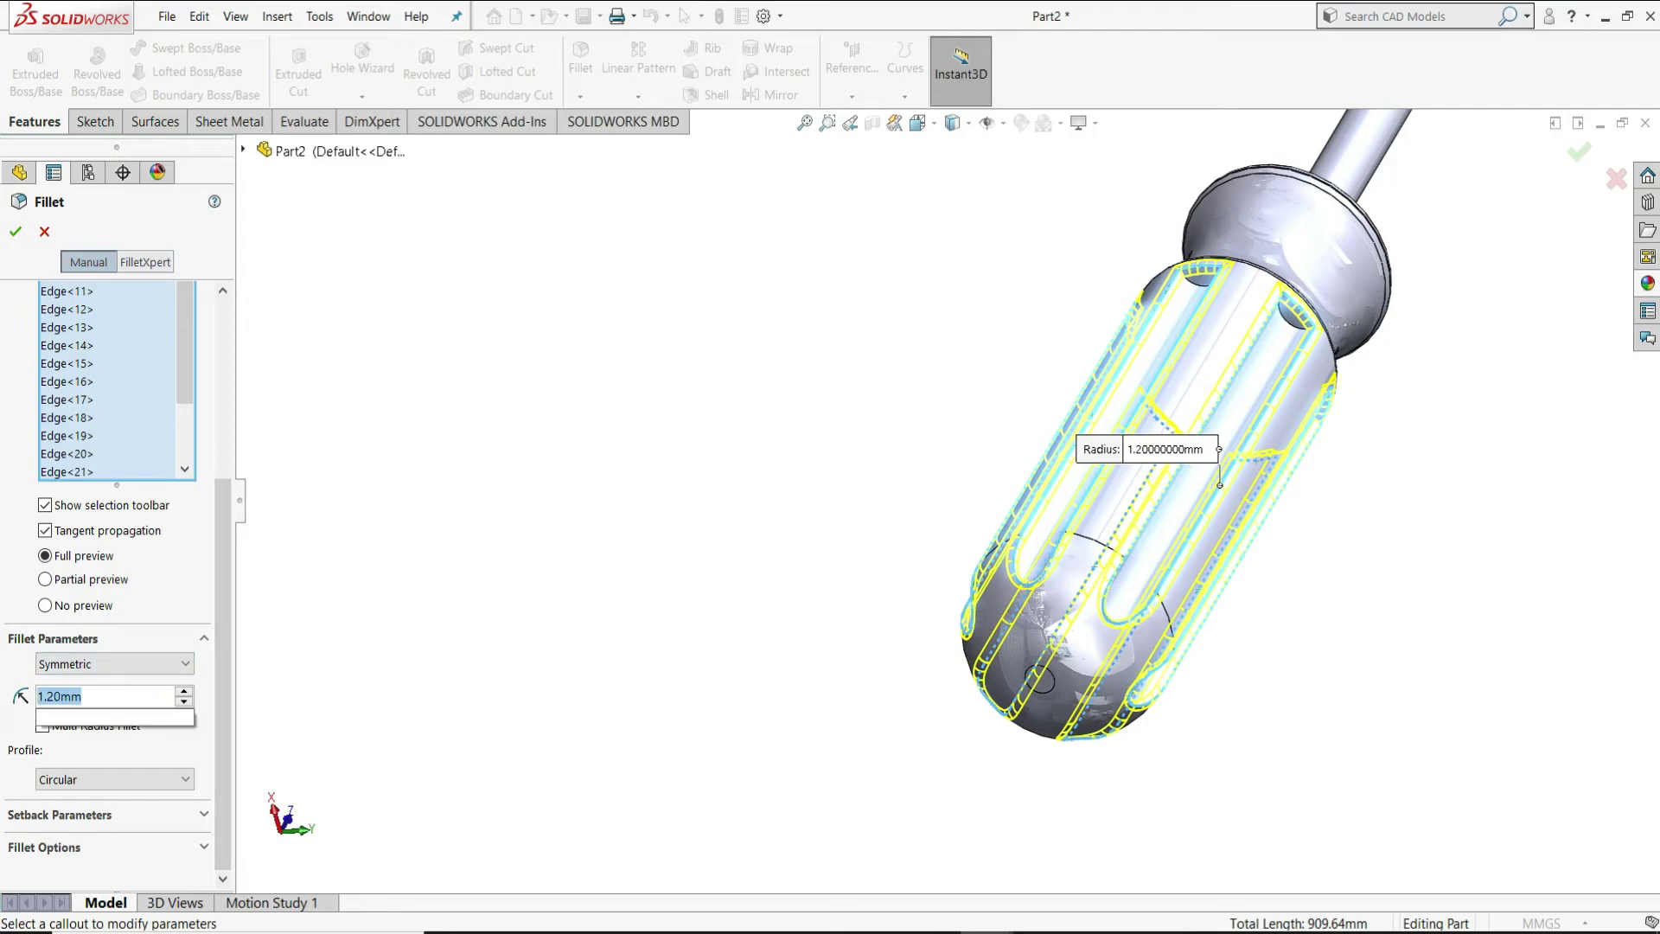
{"action": "key", "text": "Return"}
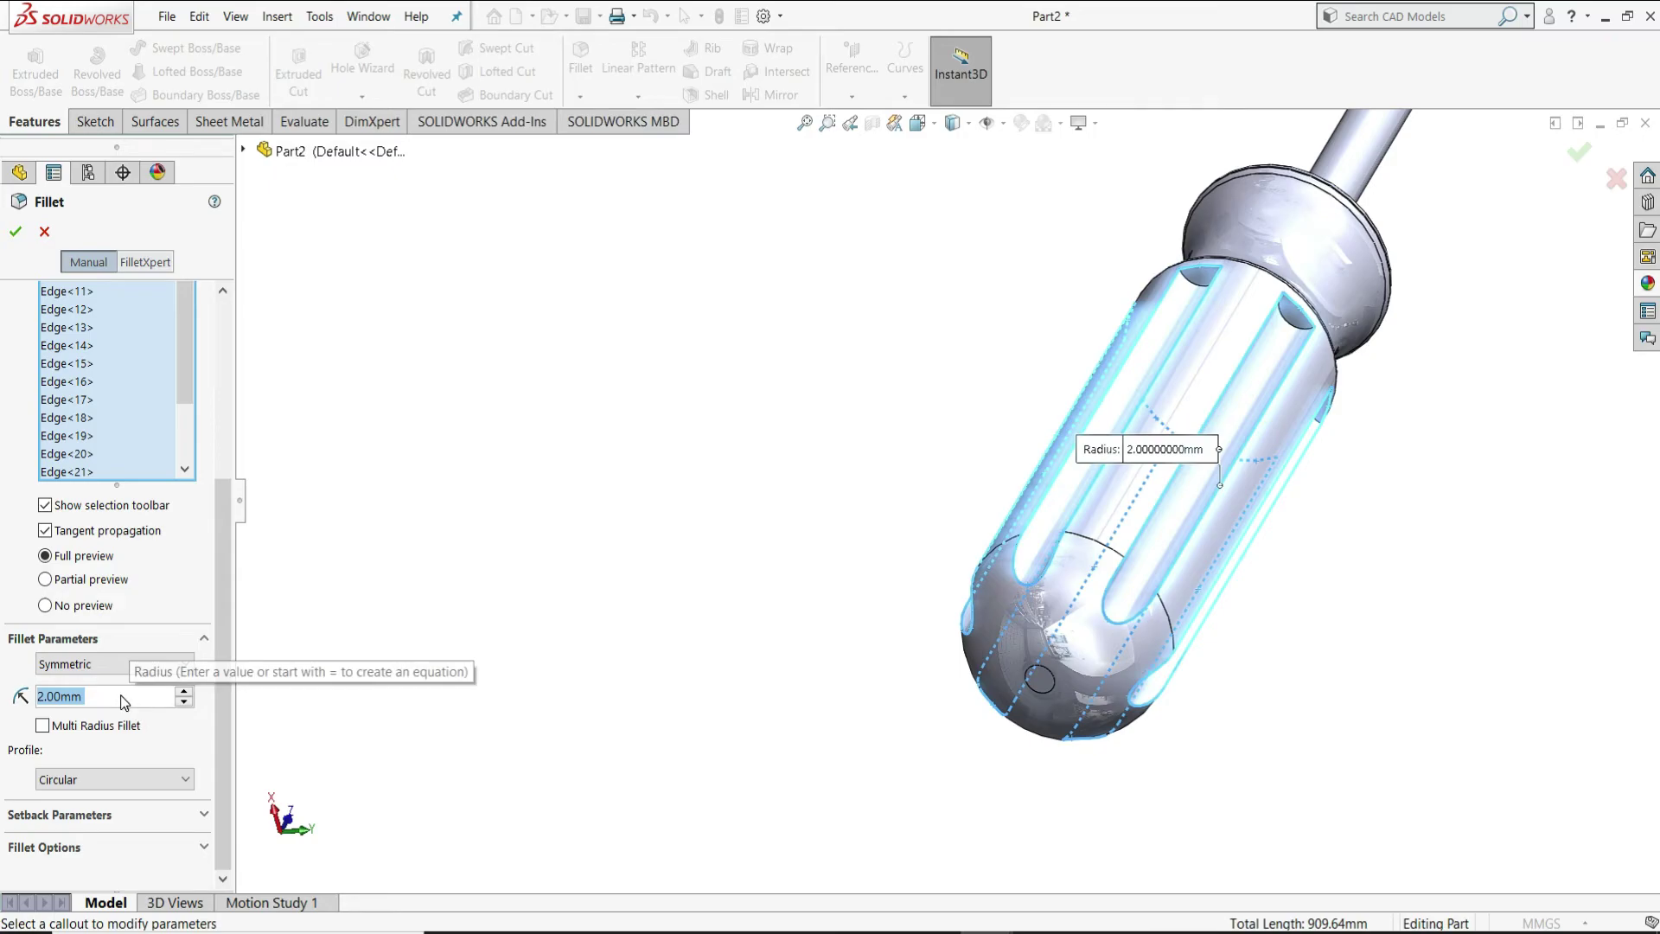
{"action": "type", "text": "1.5"}
{"action": "key", "text": "Return"}
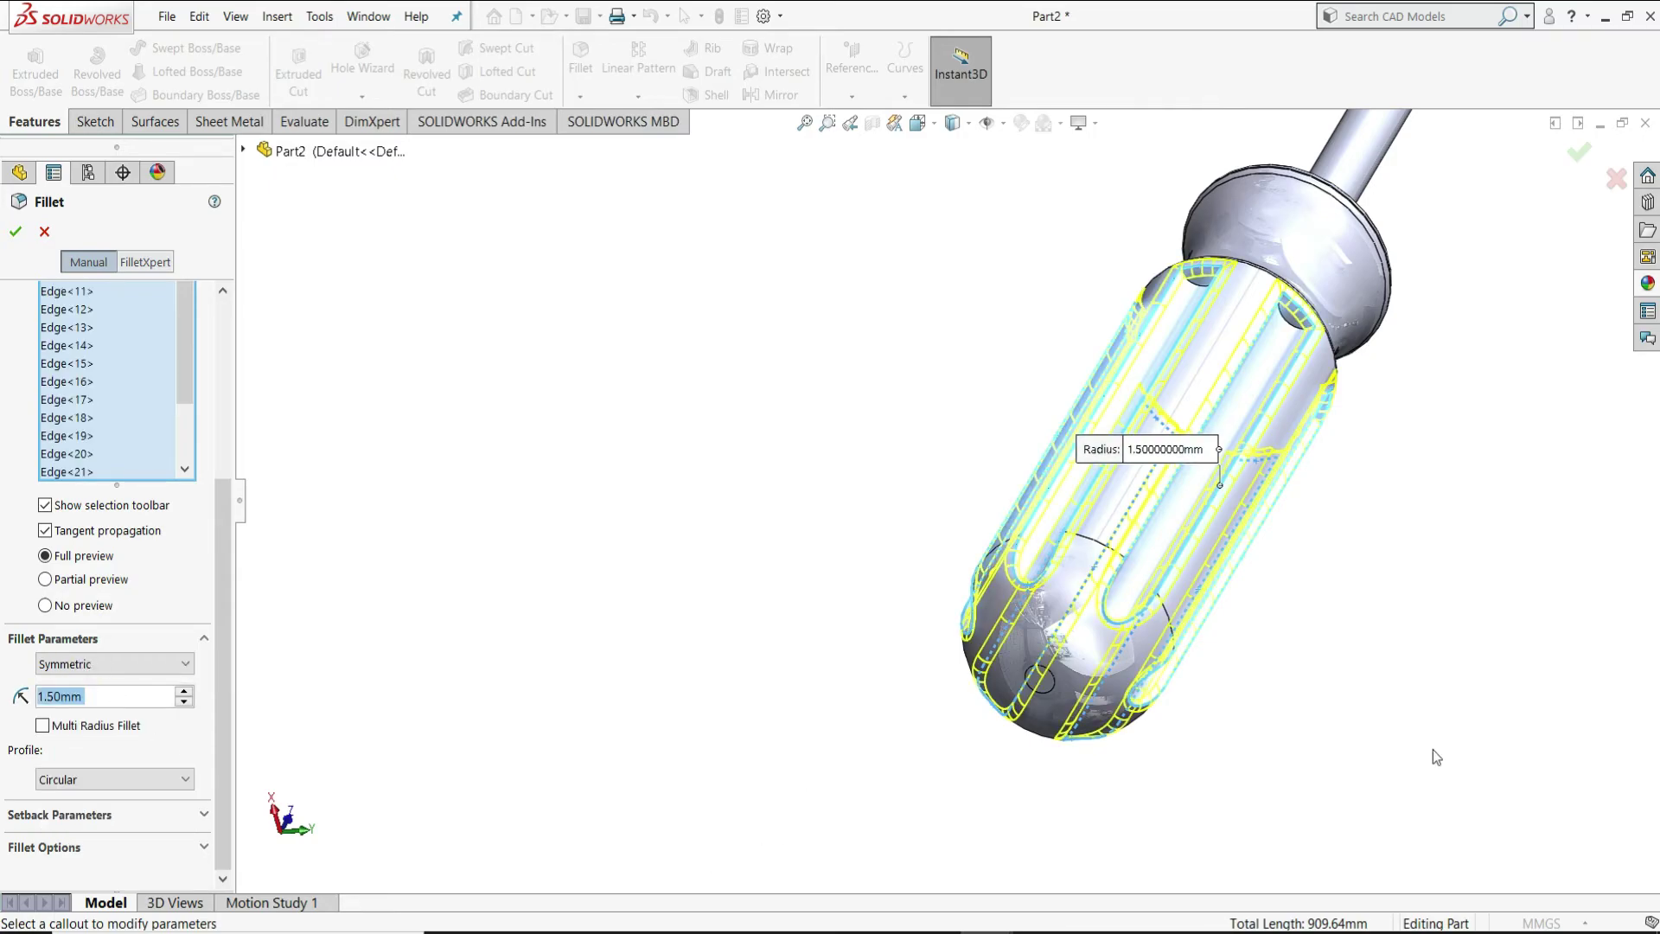
{"action": "left_click", "coordinate": [17, 232]}
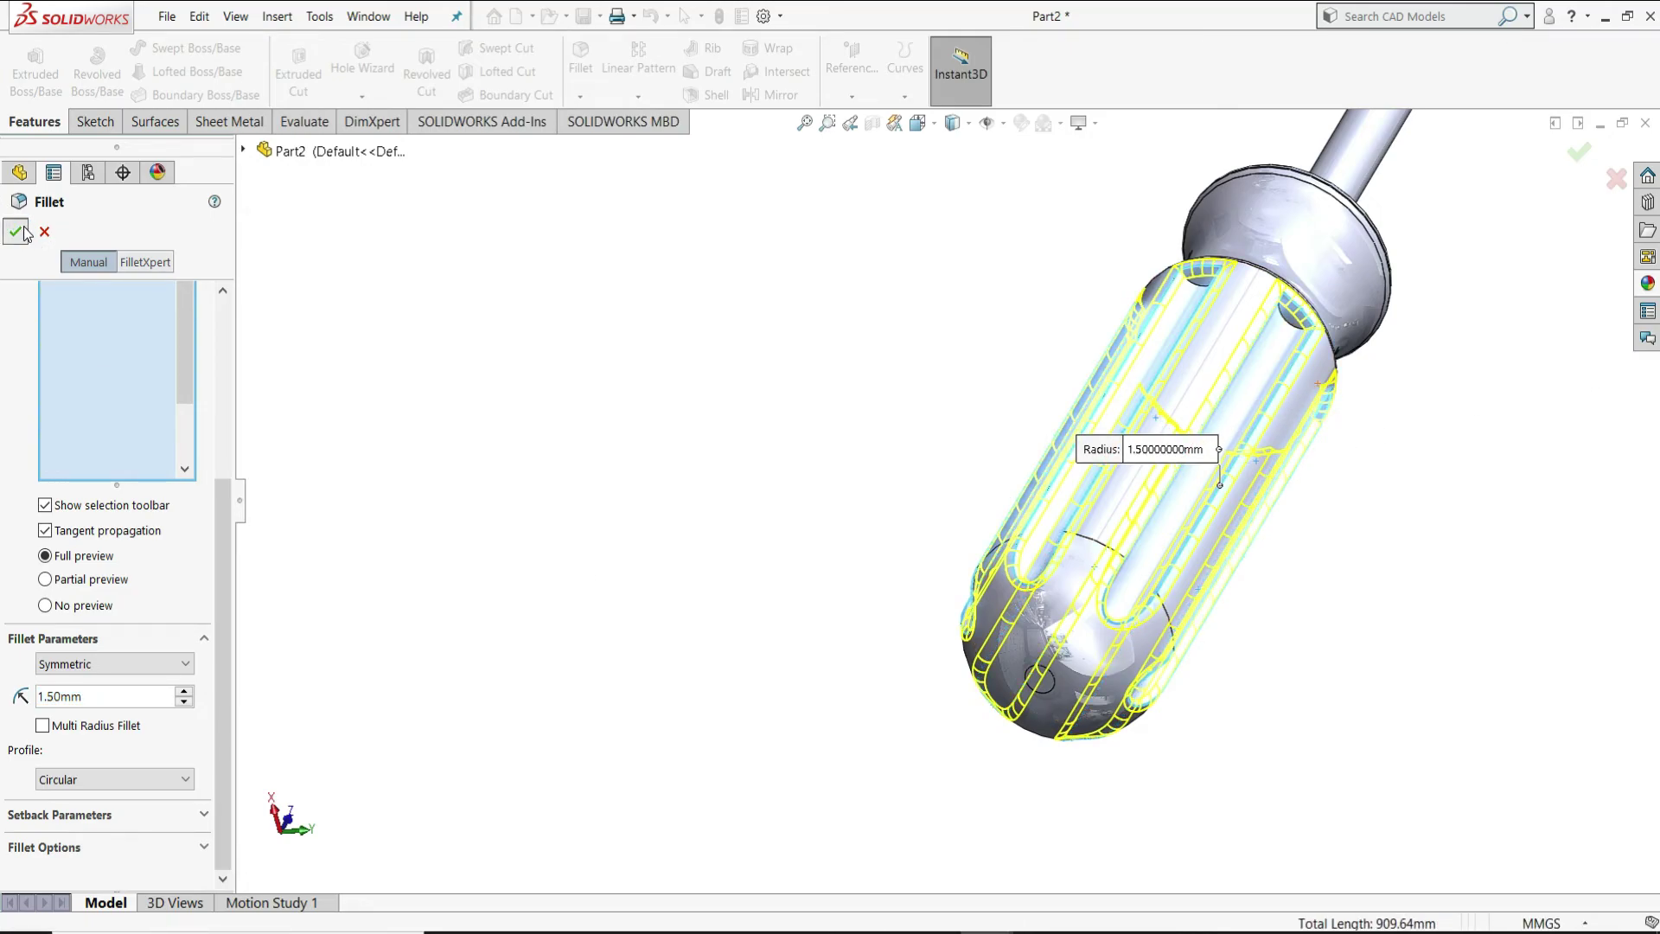
{"action": "left_click", "coordinate": [531, 458]}
{"action": "middle_click_drag", "start_coordinate": [1278, 339], "coordinate": [981, 534]}
{"action": "scroll", "coordinate": [1208, 500], "scroll_direction": "up", "scroll_amount": 3}
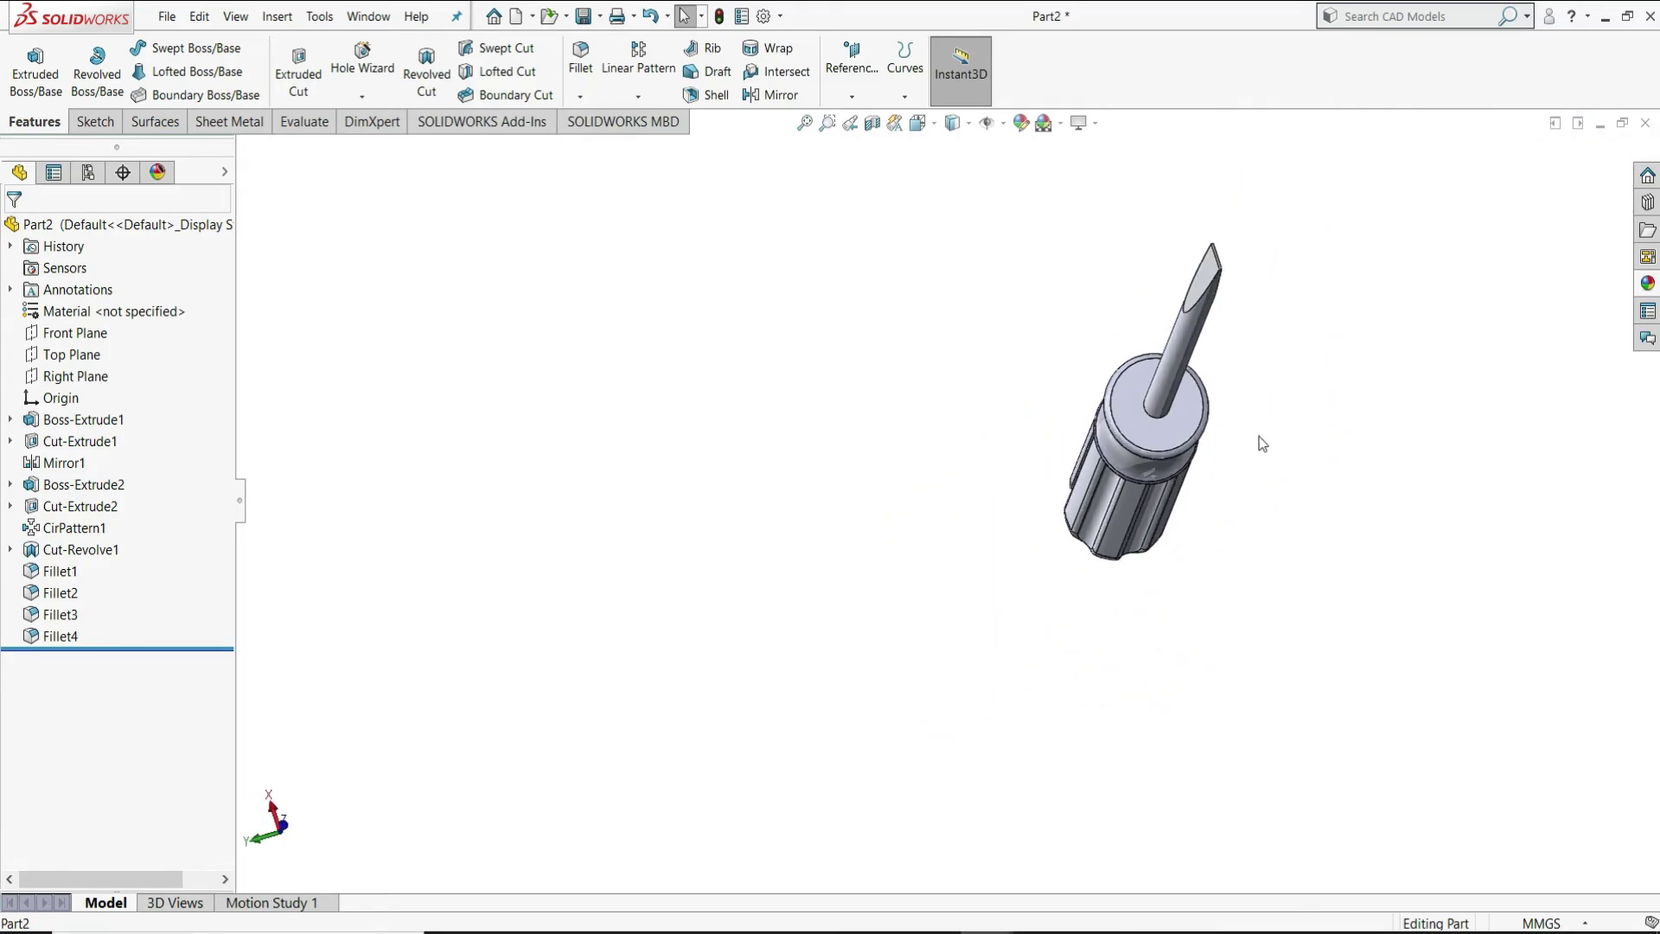
{"action": "middle_click_drag", "start_coordinate": [1115, 342], "coordinate": [1404, 386]}
{"action": "scroll", "coordinate": [1427, 352], "scroll_direction": "down", "scroll_amount": 2}
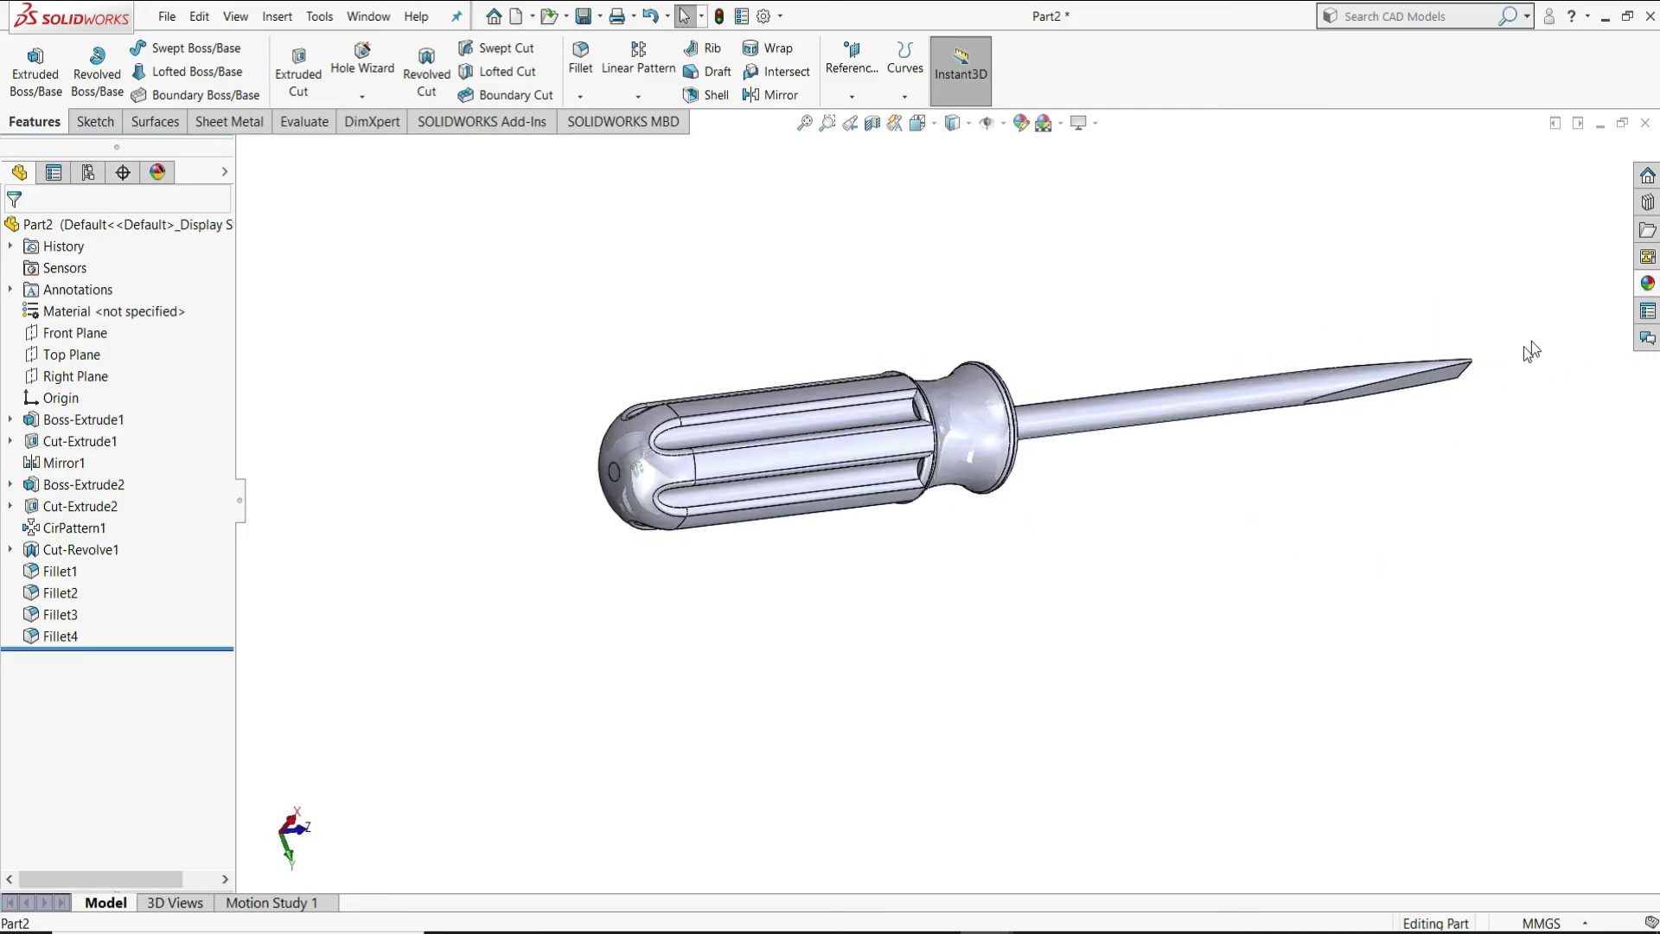
{"action": "scroll", "coordinate": [1259, 387], "scroll_direction": "down", "scroll_amount": 1}
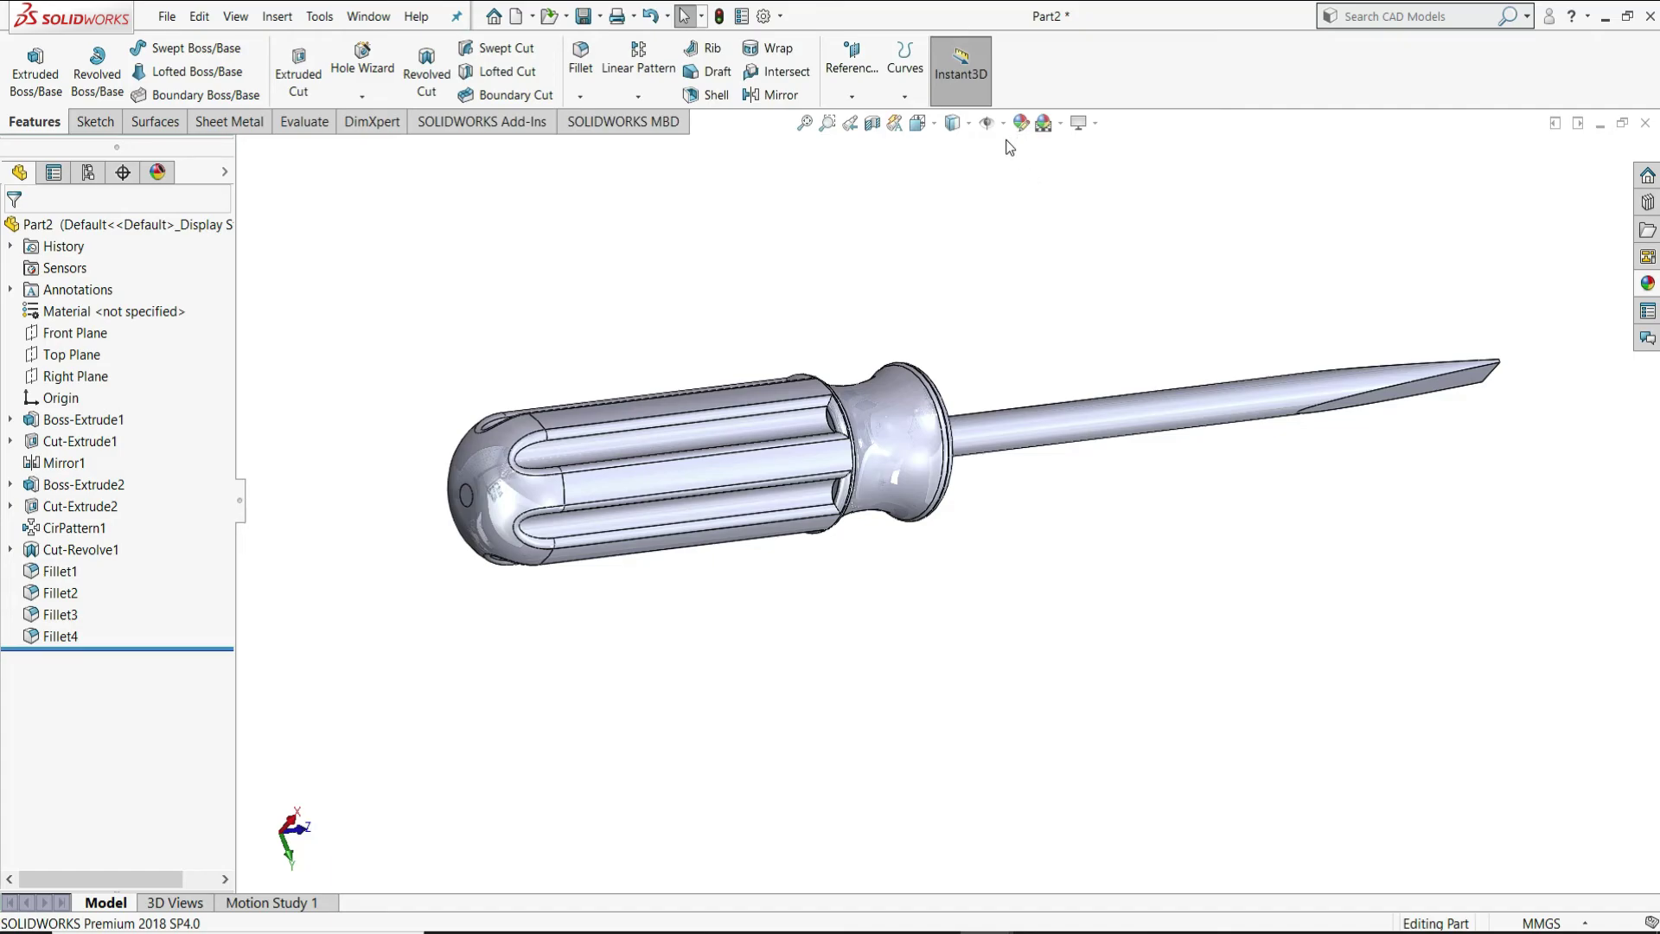
{"action": "left_click", "coordinate": [82, 420]}
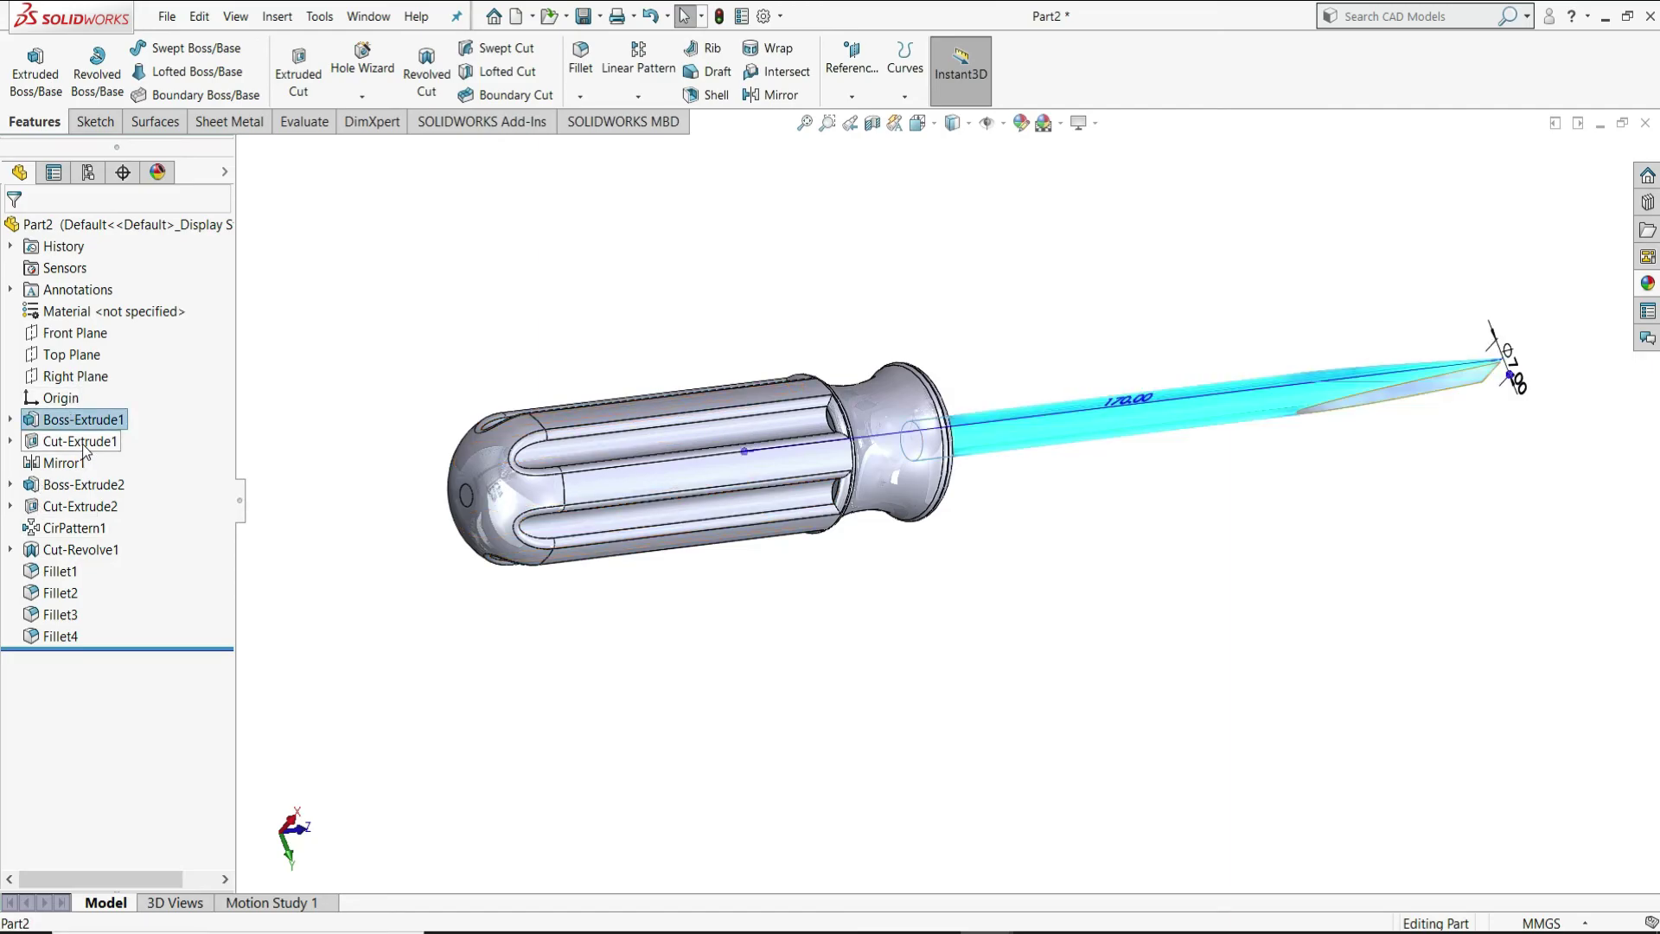
{"action": "left_click", "coordinate": [80, 442], "text": "ctrl"}
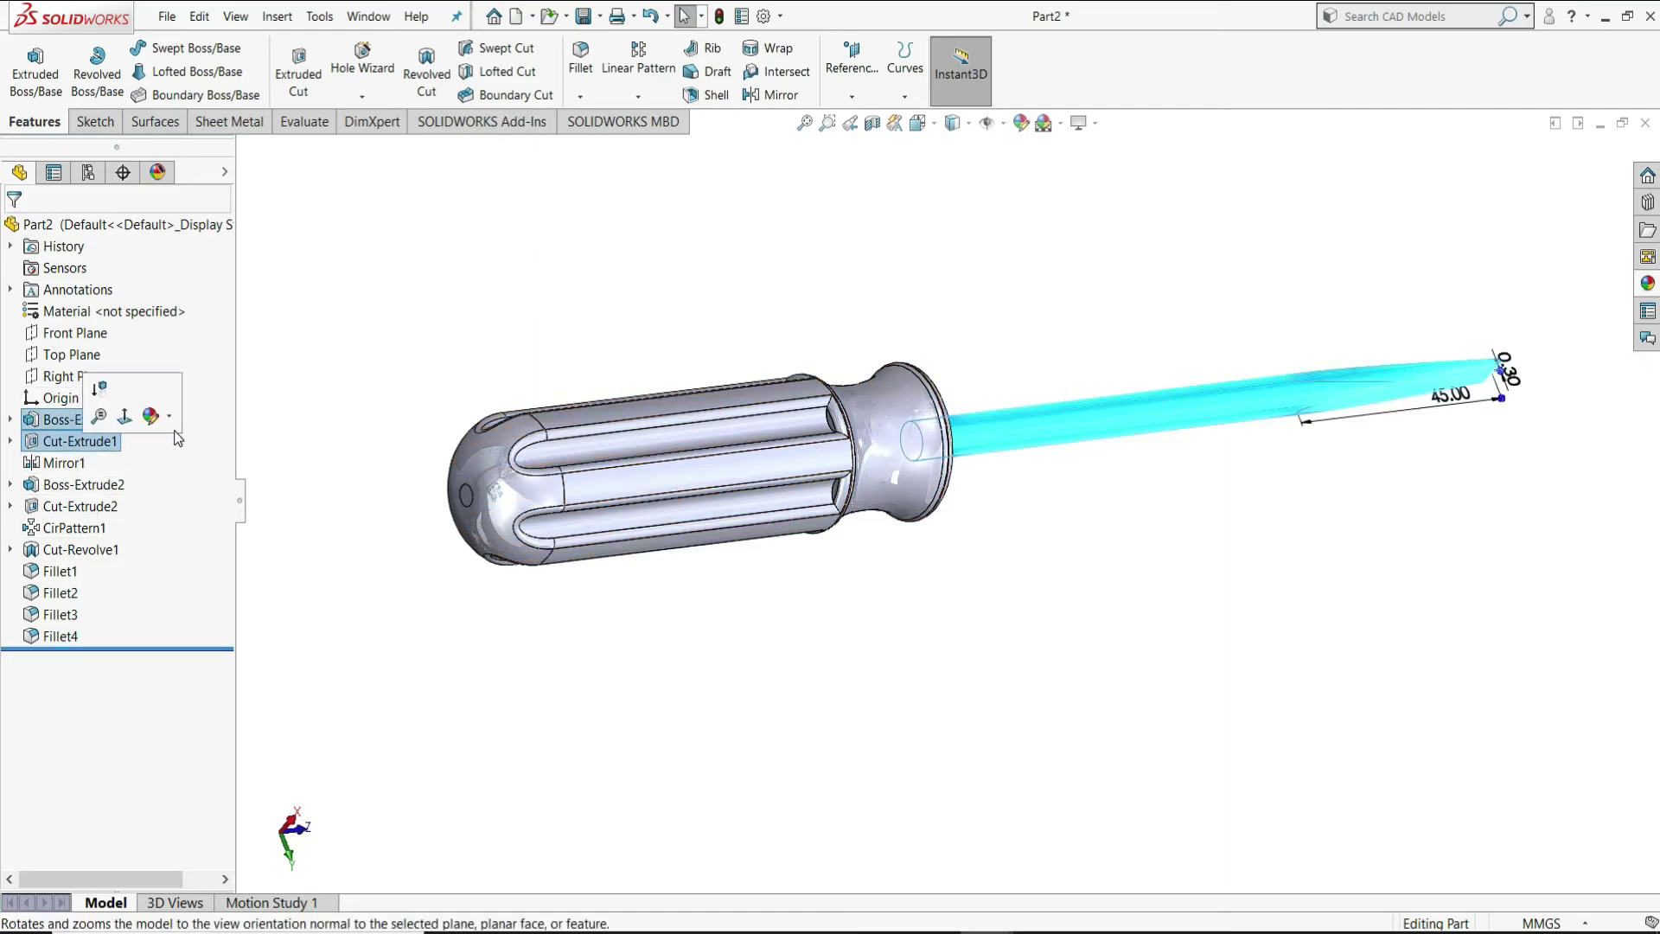
{"action": "left_click", "coordinate": [309, 433]}
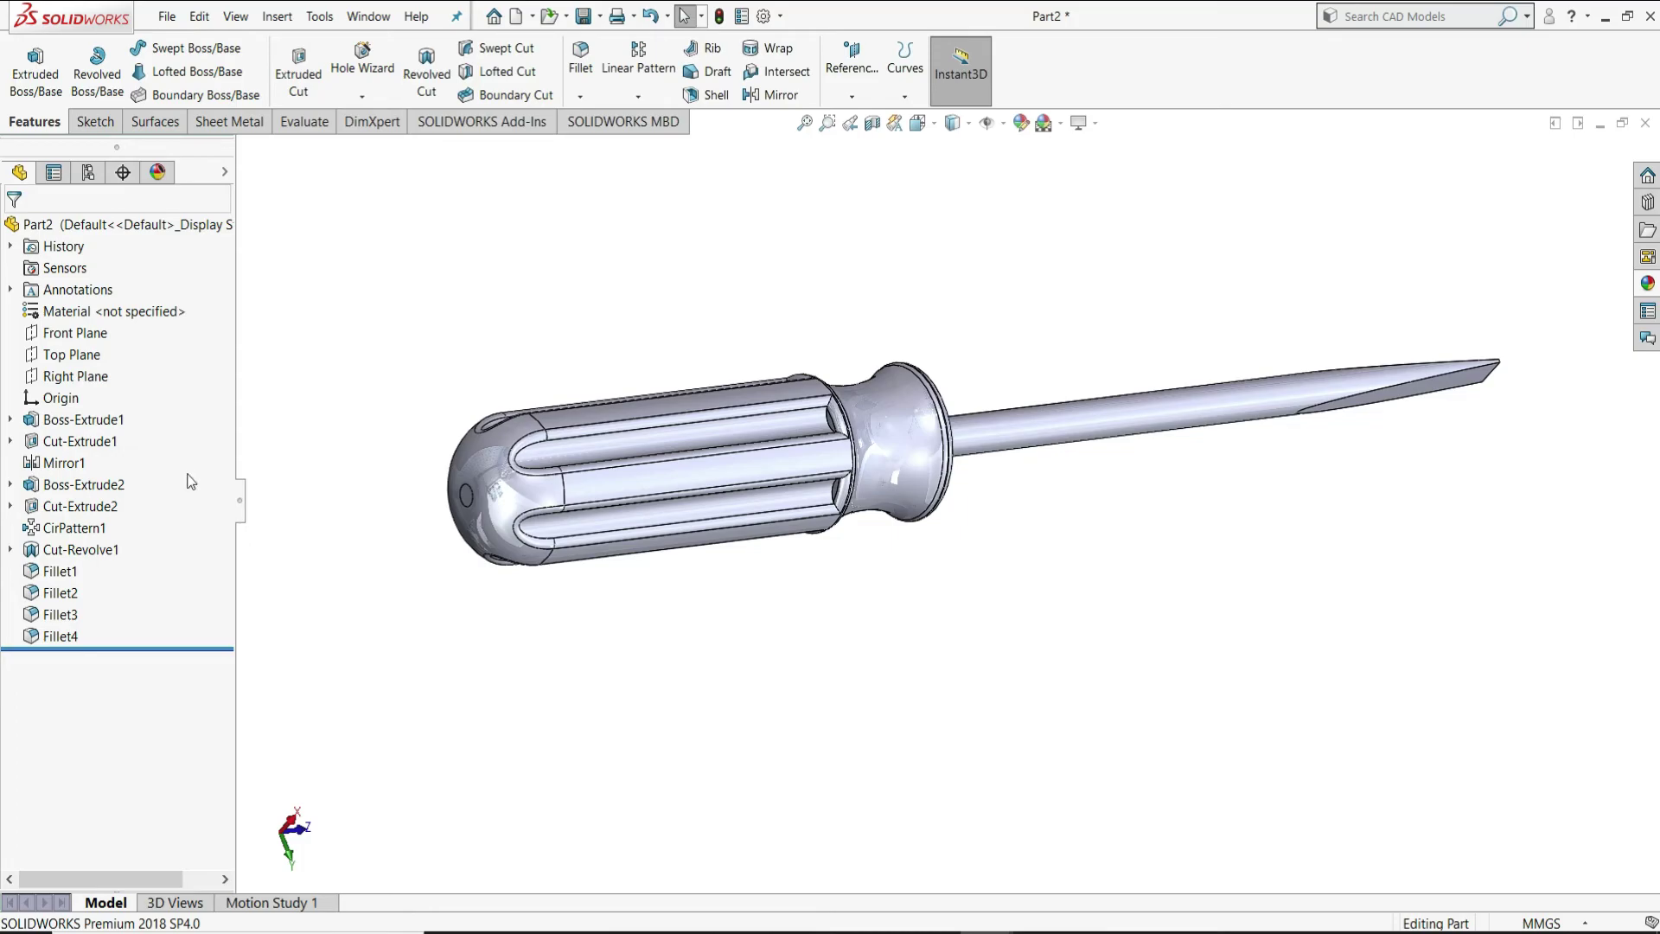
Apply the metallic gold car paint appearance to all handle features: Boss-Extrude2, Cut-Extrude2, CirPattern1, Cut-Revolve1 and Fillet1 to Fillet4.
{"action": "left_click", "coordinate": [104, 489]}
{"action": "left_click", "coordinate": [82, 506], "text": "ctrl"}
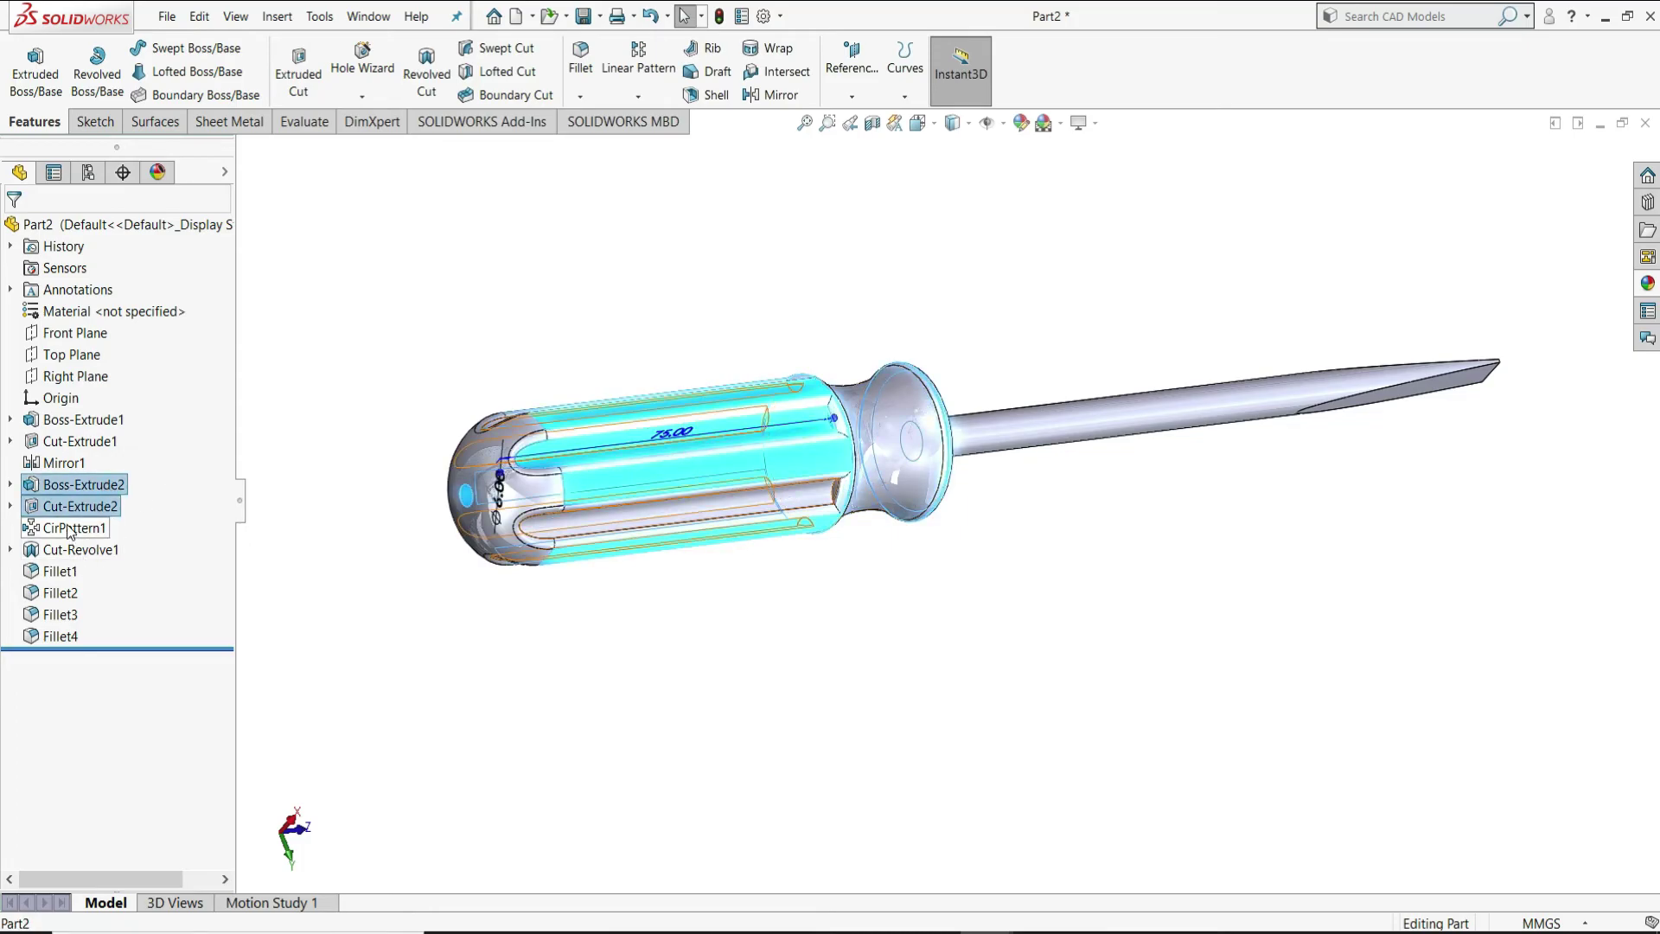
{"action": "left_click", "coordinate": [71, 529], "text": "ctrl"}
{"action": "left_click", "coordinate": [69, 552], "text": "ctrl"}
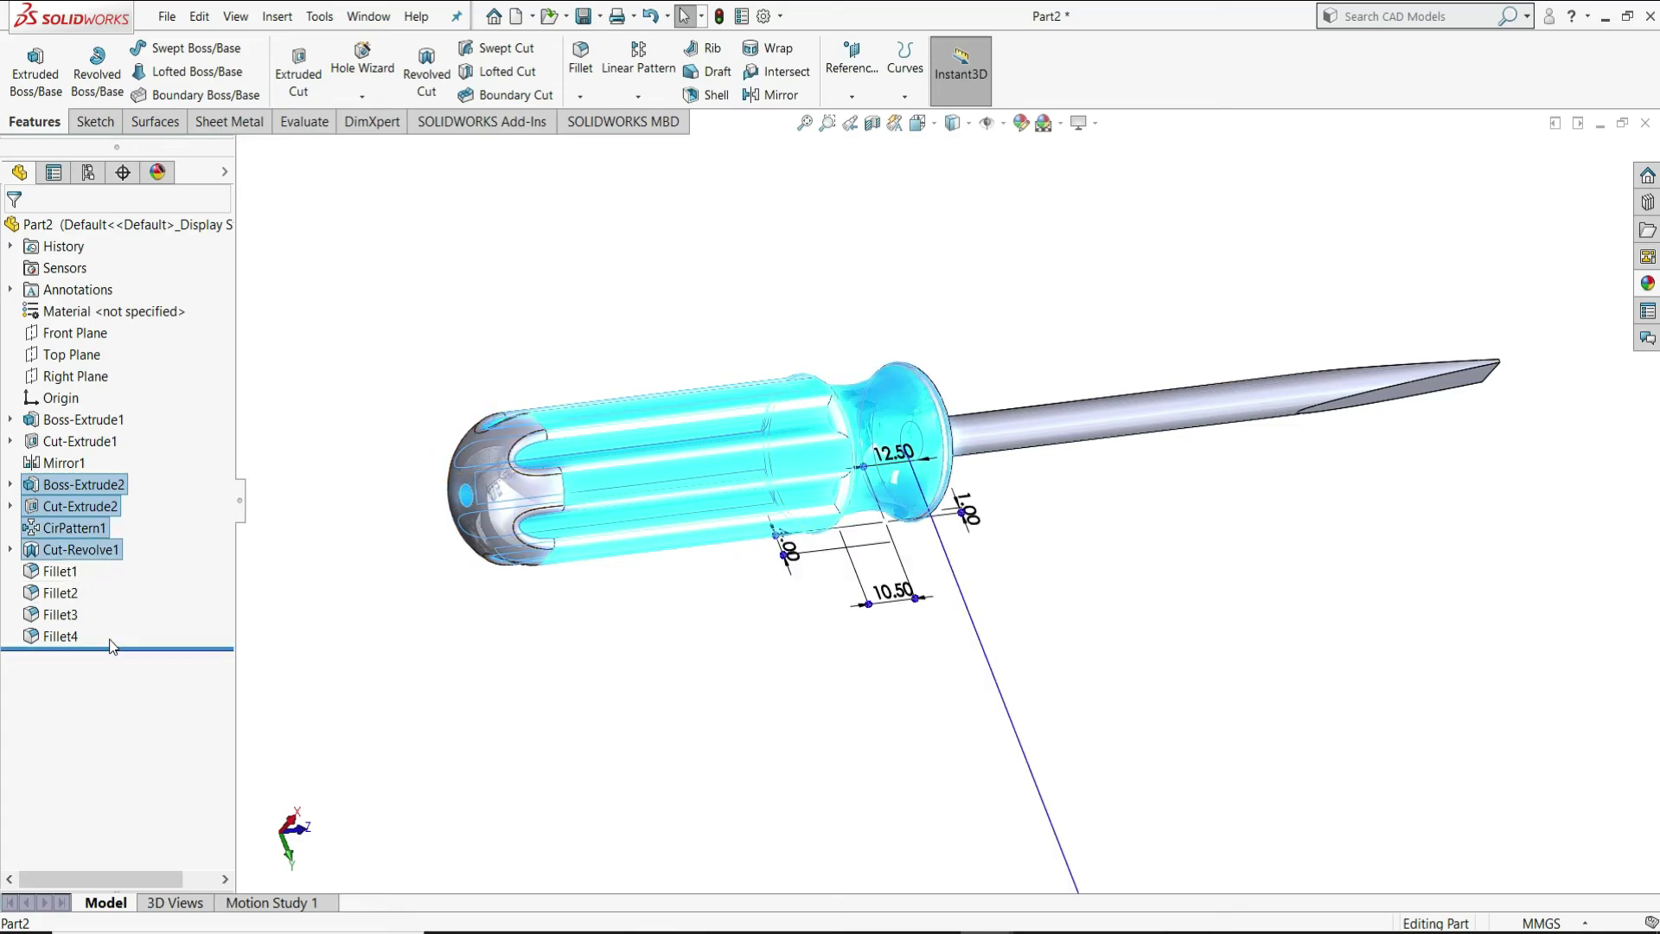
{"action": "left_click_drag", "start_coordinate": [52, 595], "coordinate": [50, 588]}
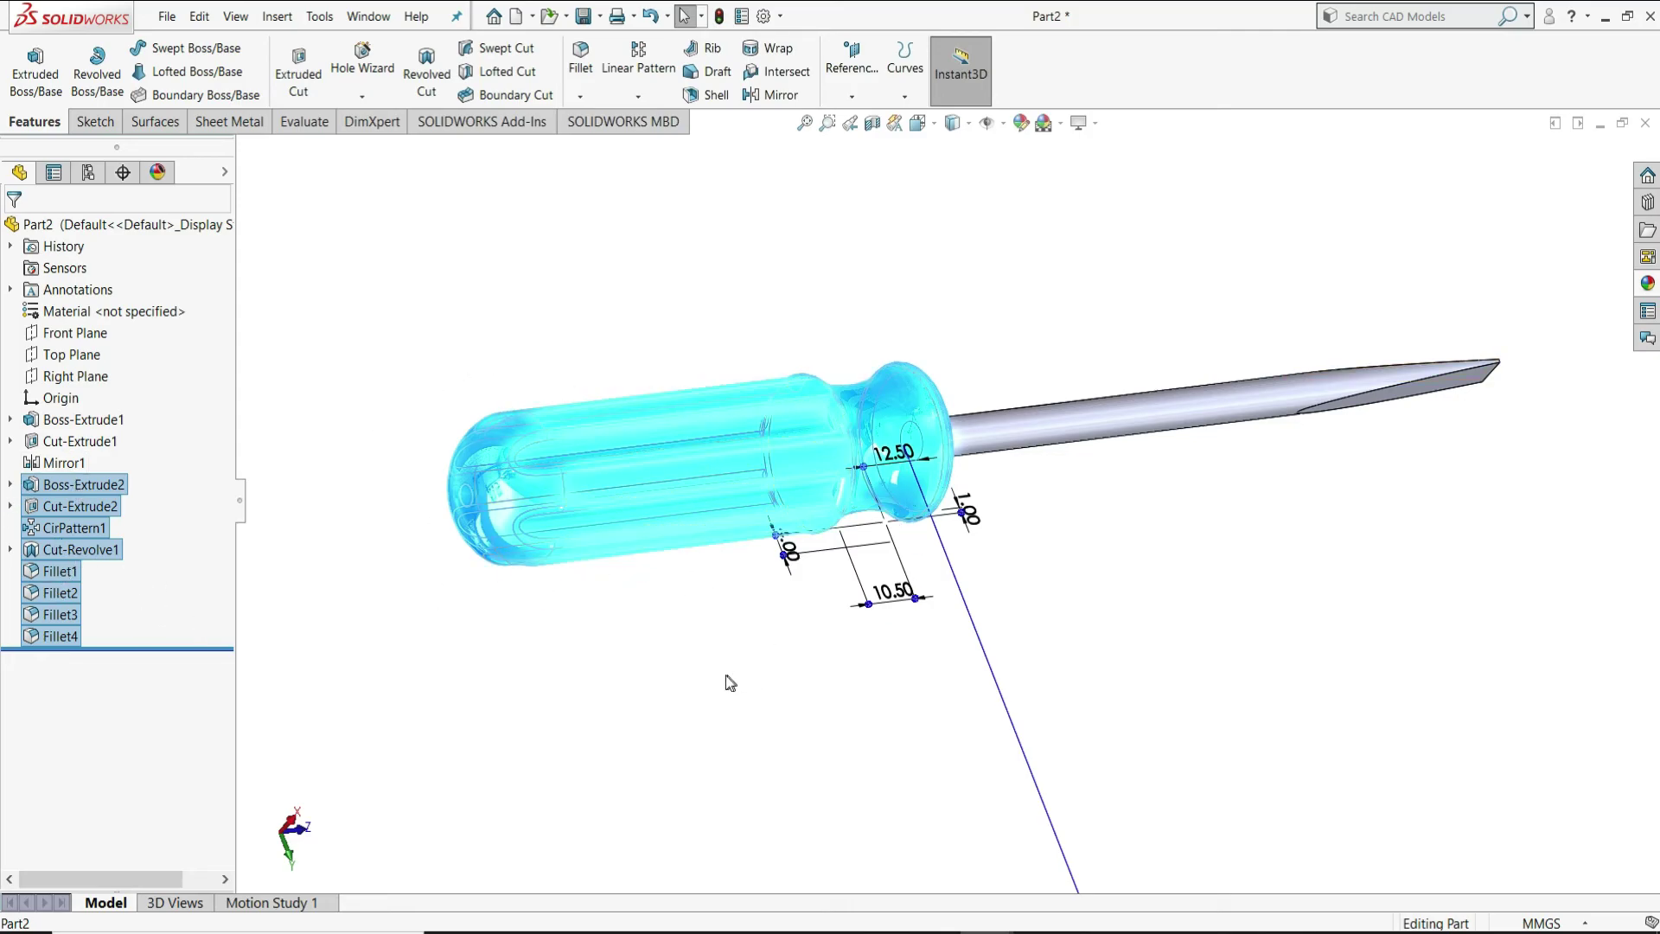
{"action": "left_click", "coordinate": [1648, 285]}
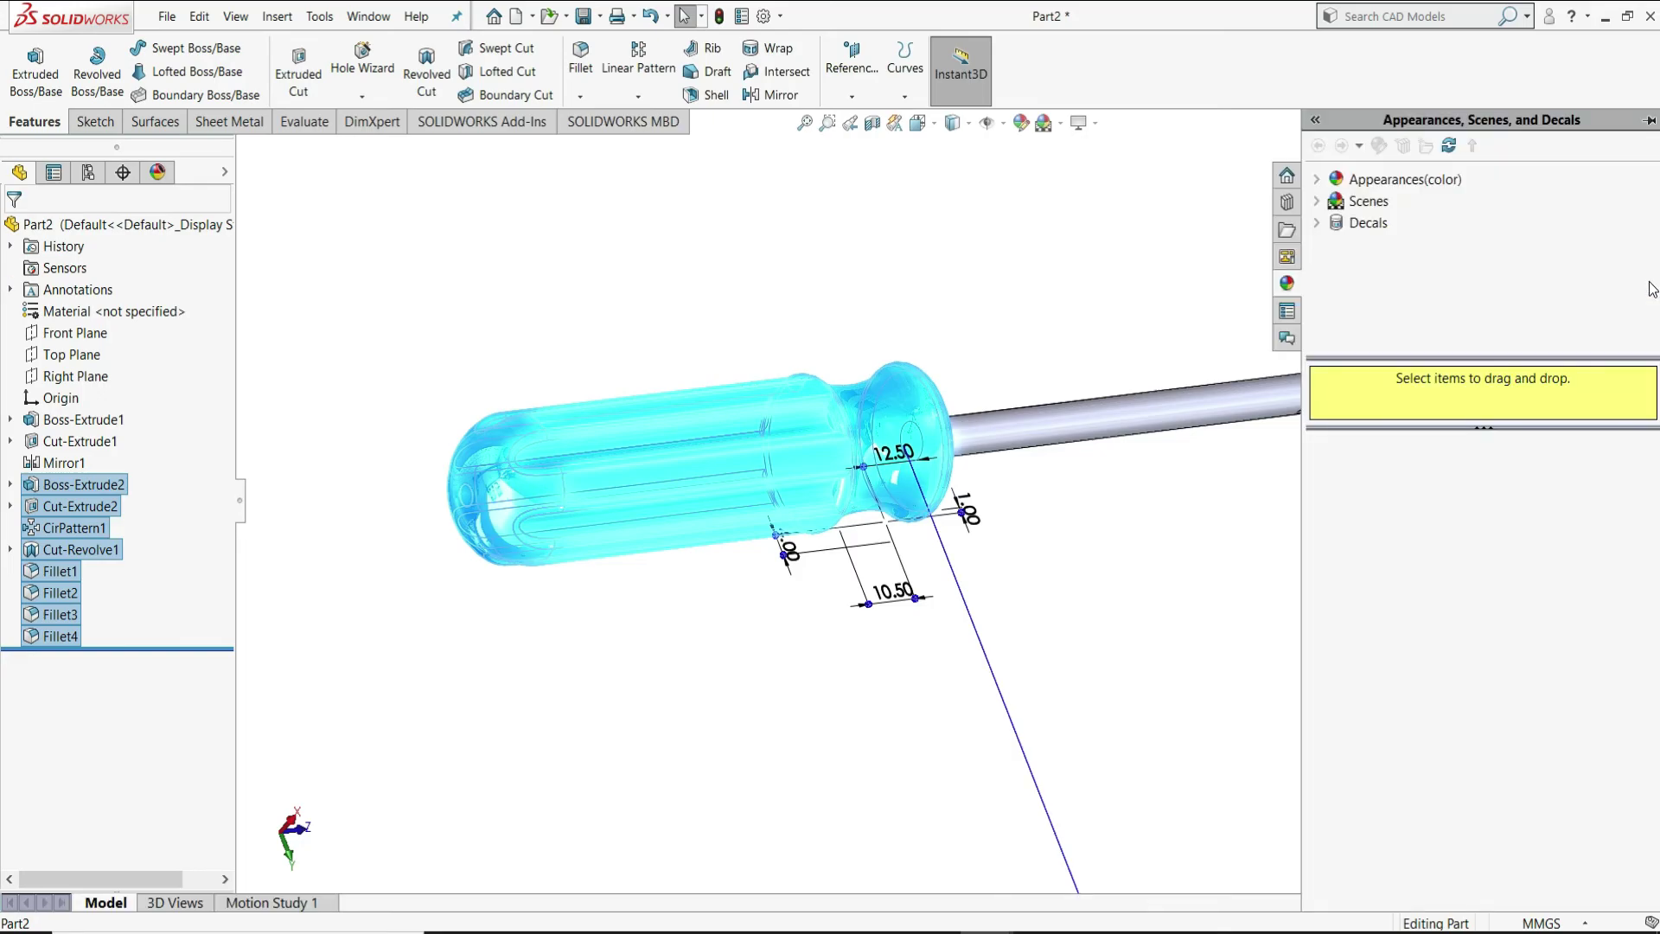
{"action": "left_click", "coordinate": [1318, 179]}
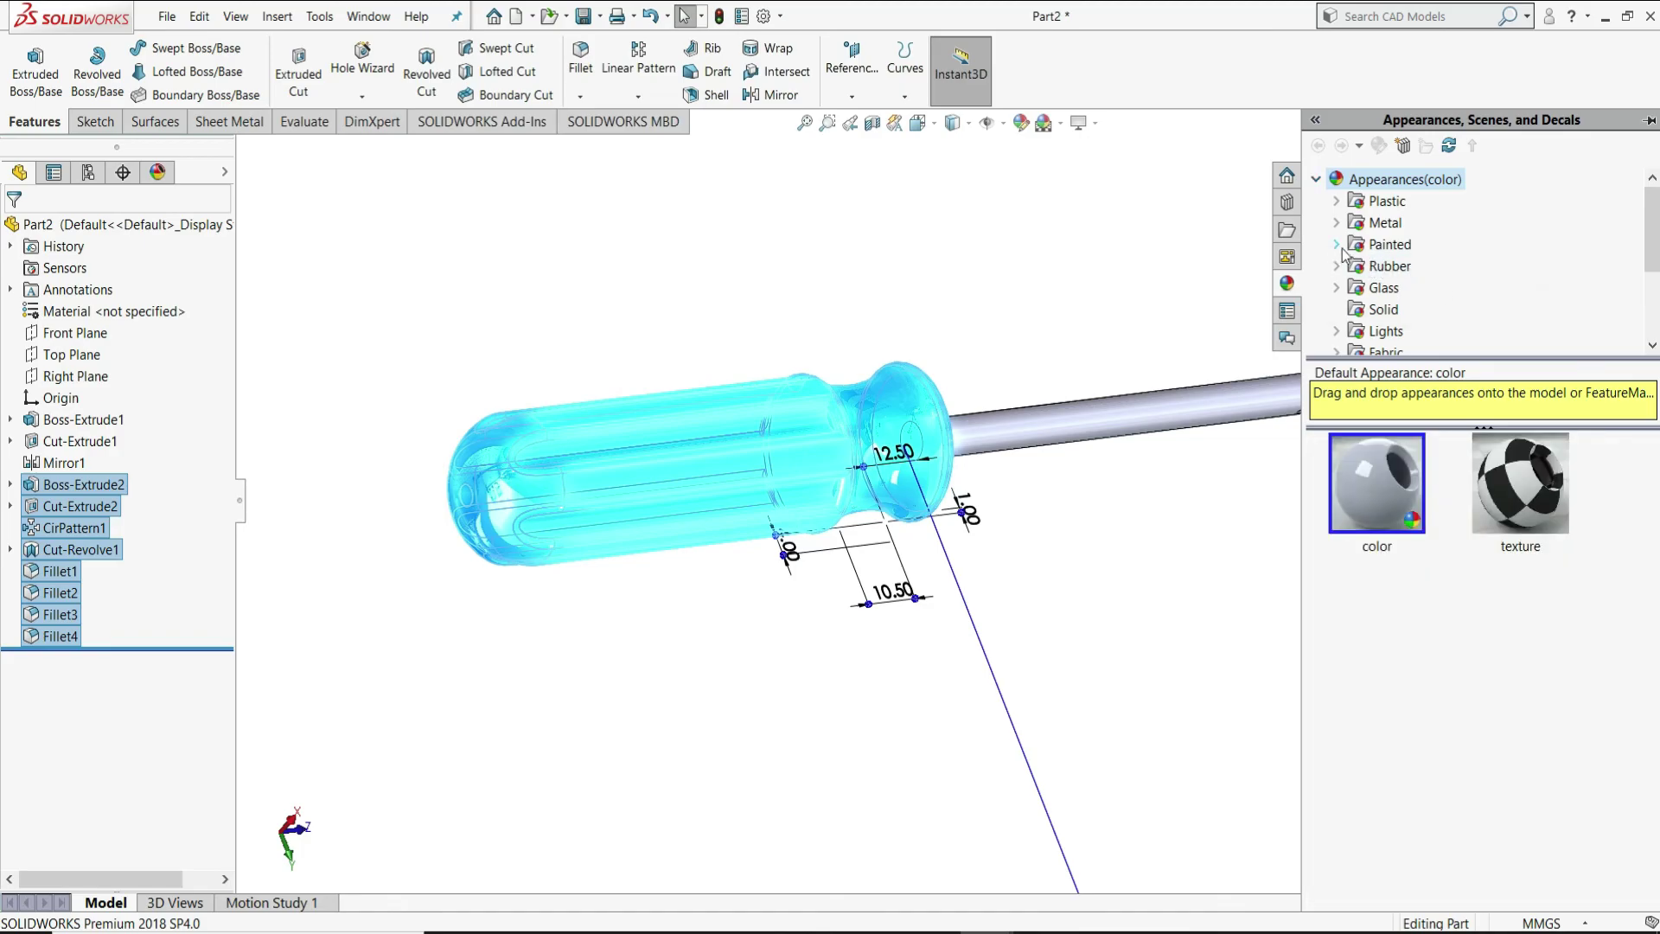
{"action": "left_click", "coordinate": [1337, 246]}
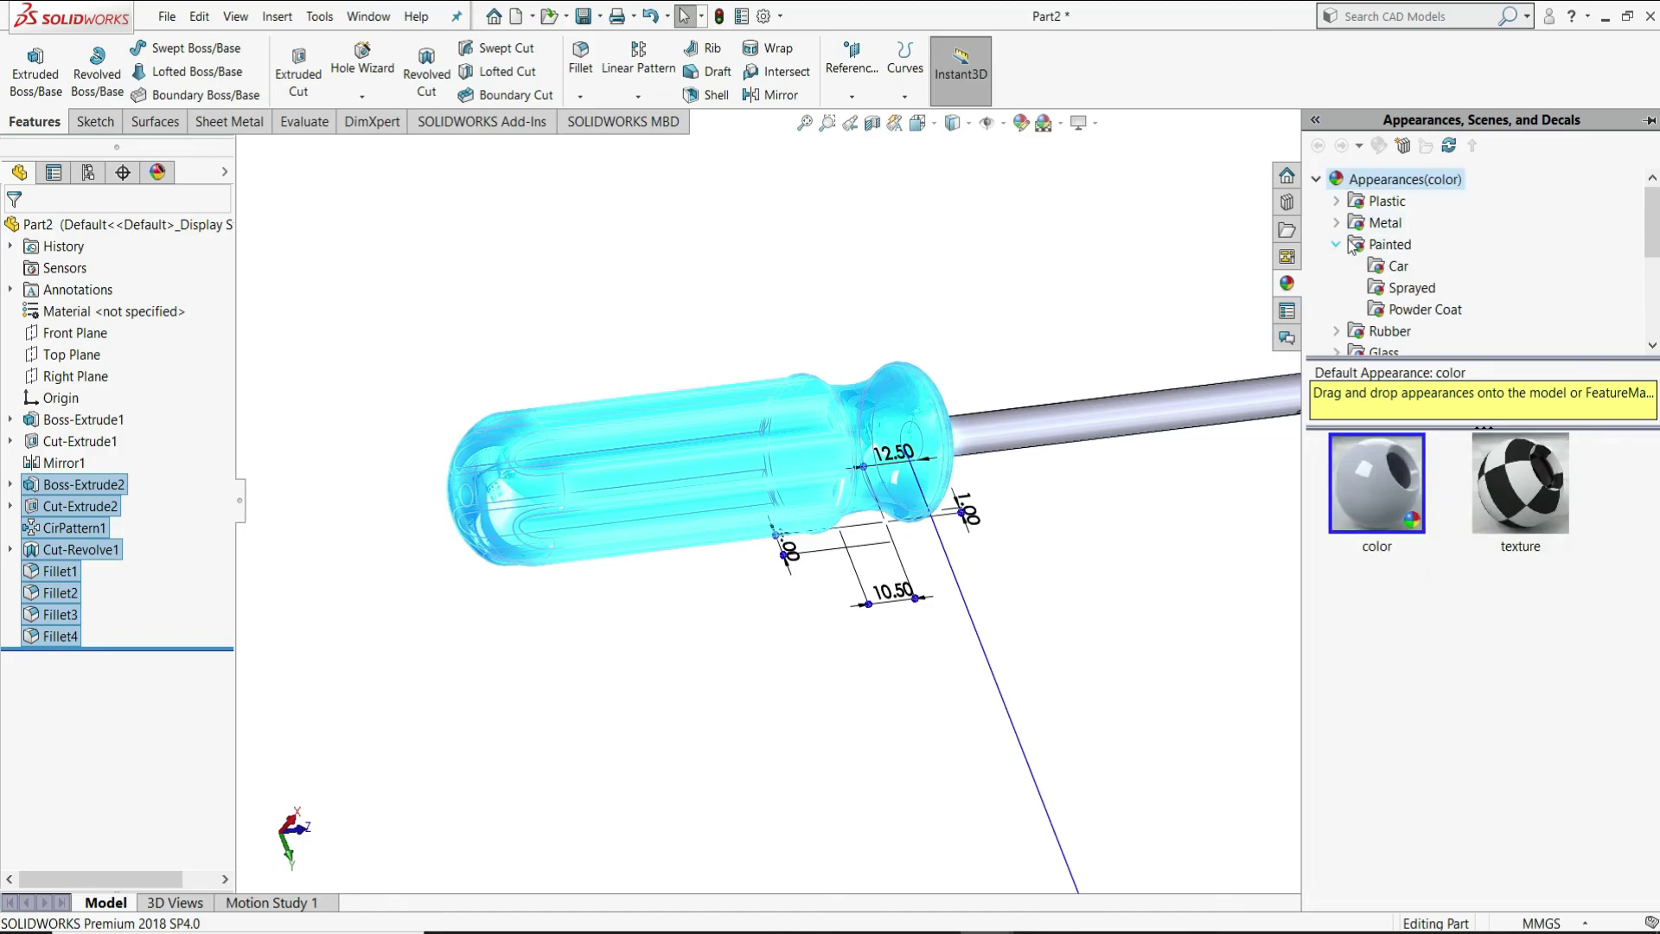
{"action": "left_click", "coordinate": [1398, 268]}
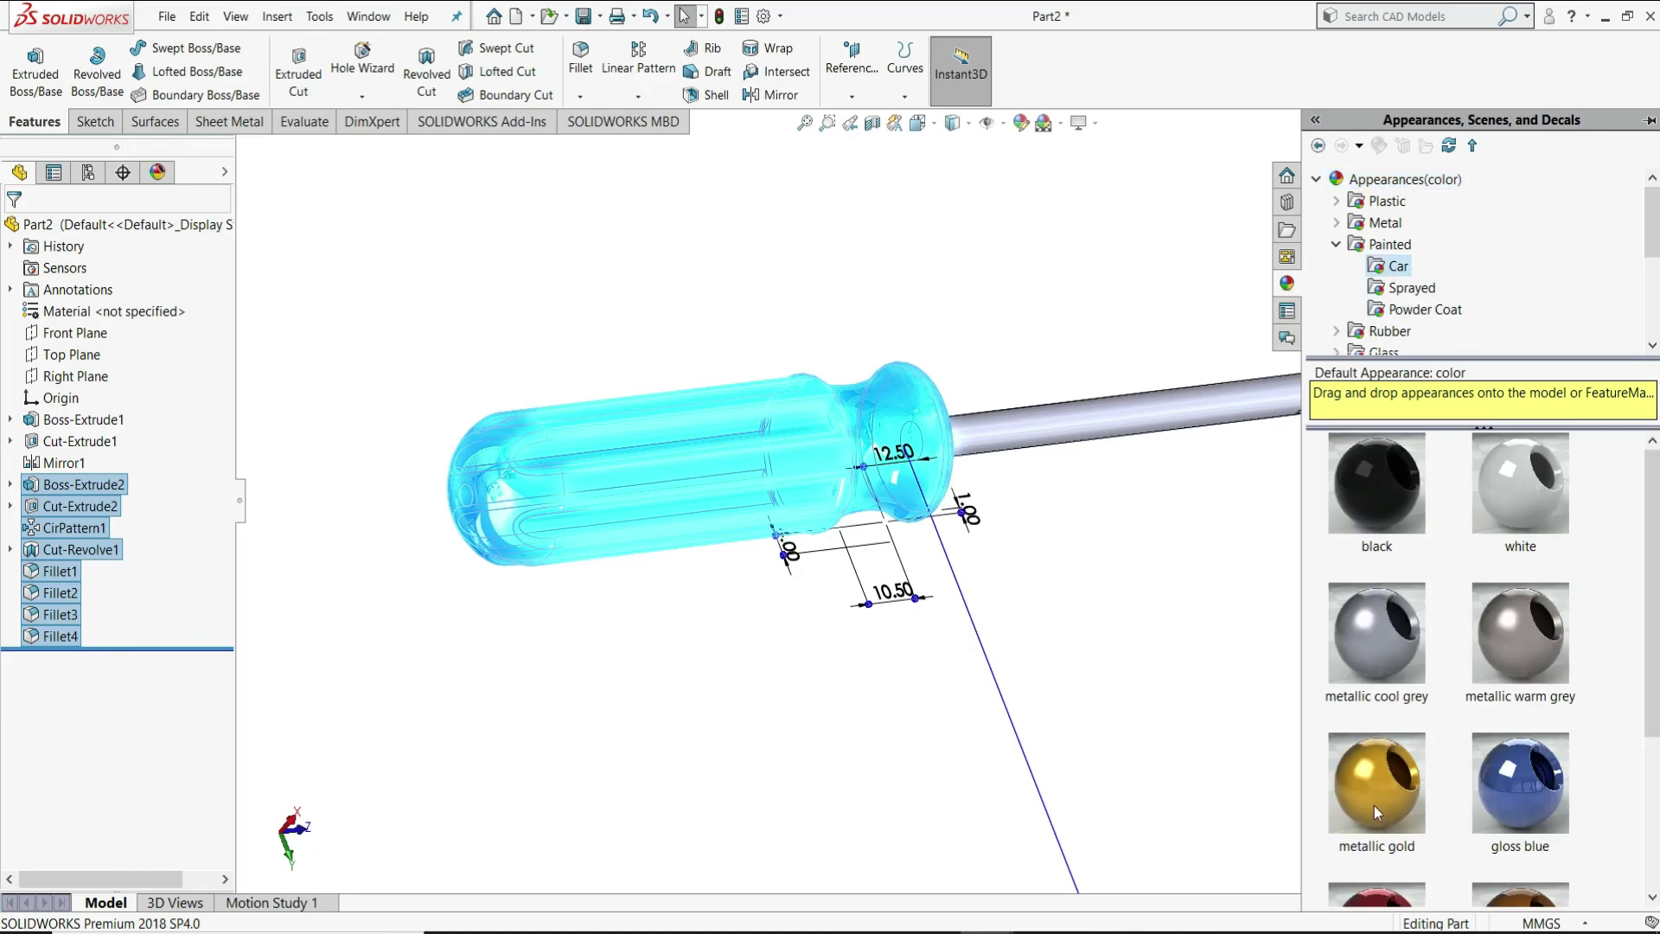
{"action": "double_click", "coordinate": [1374, 786]}
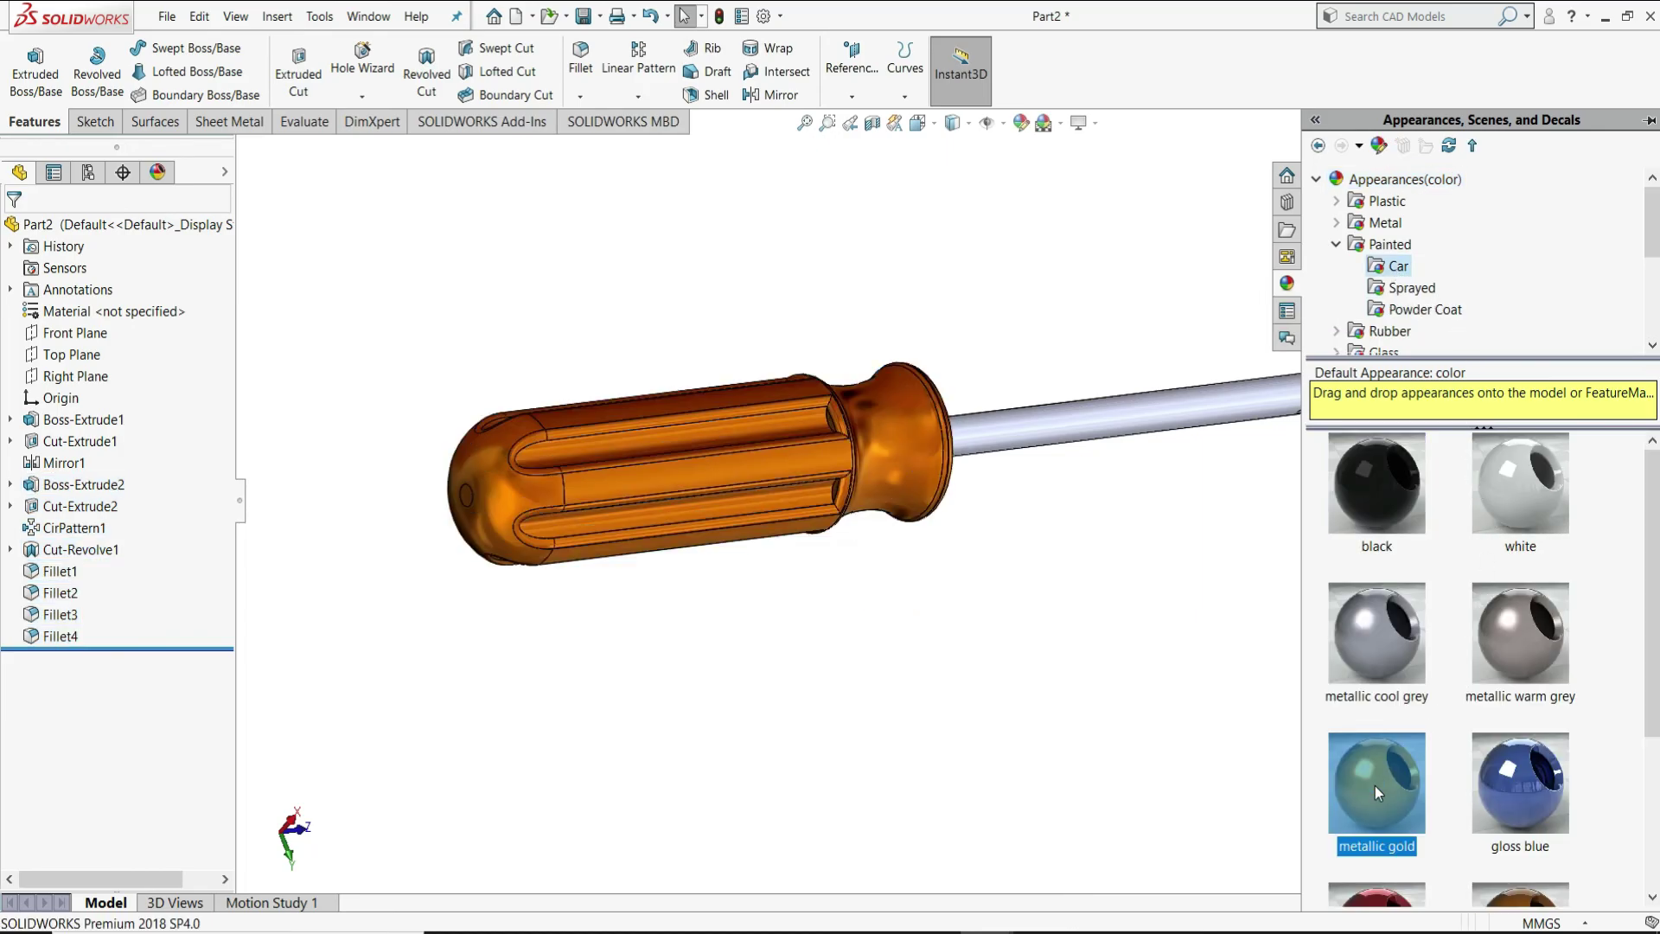
Apply the polished steel appearance to the rest of the part, covering the rod and blade.
{"action": "scroll", "coordinate": [884, 413], "scroll_direction": "down", "scroll_amount": 5}
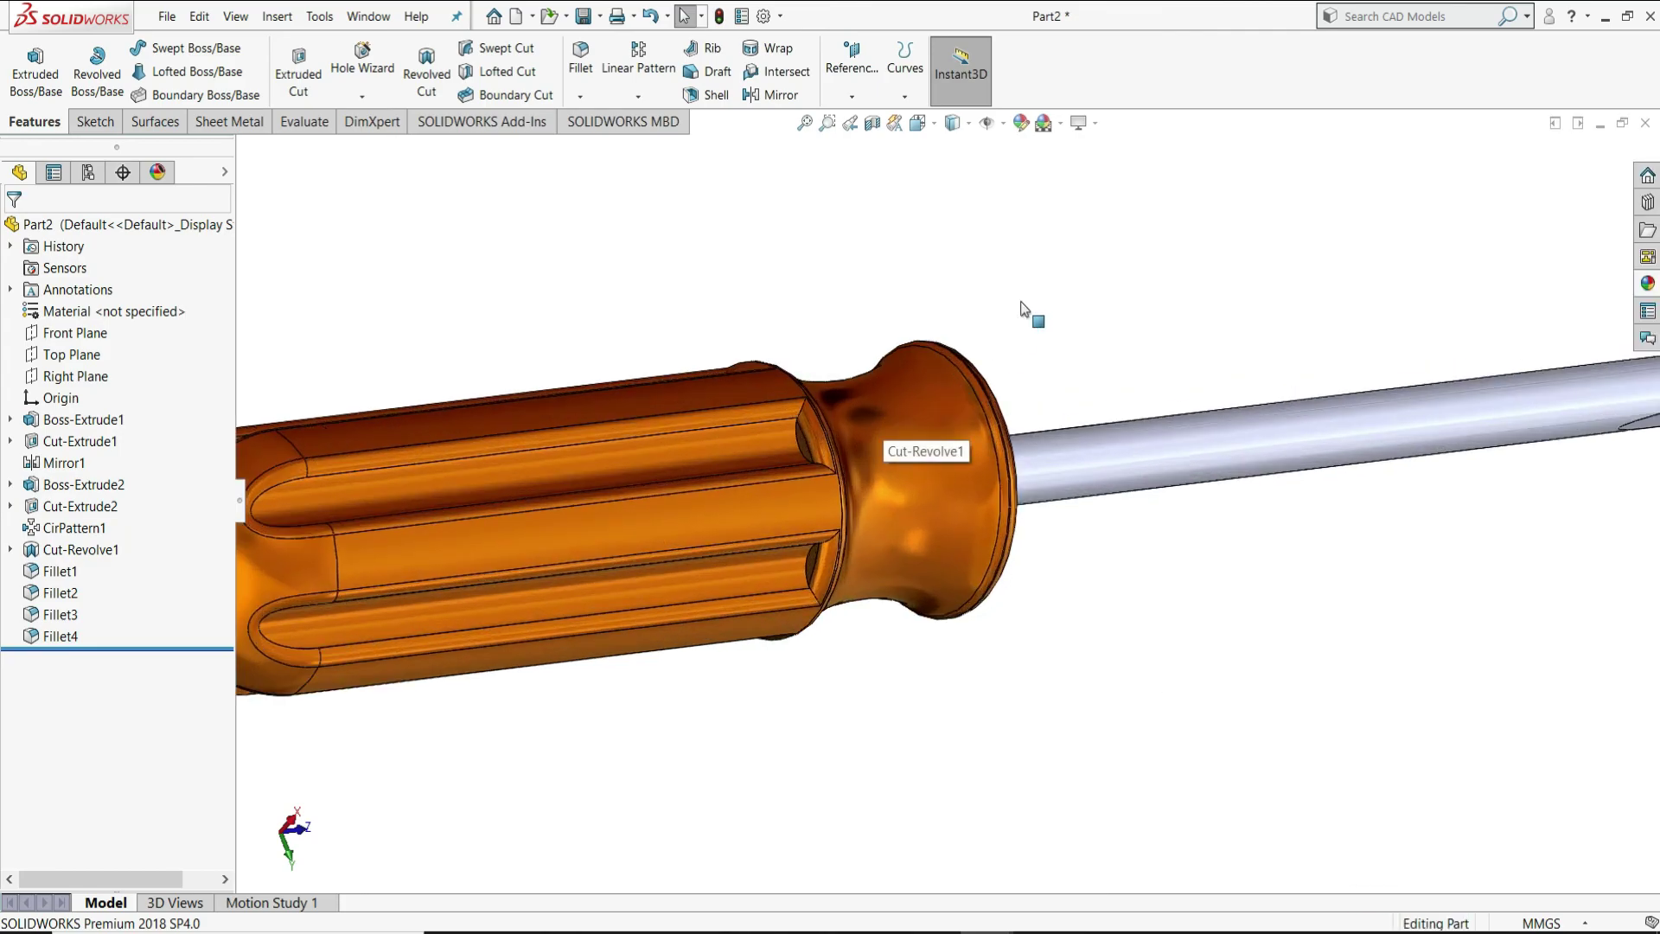
{"action": "scroll", "coordinate": [967, 335], "scroll_direction": "up", "scroll_amount": 2}
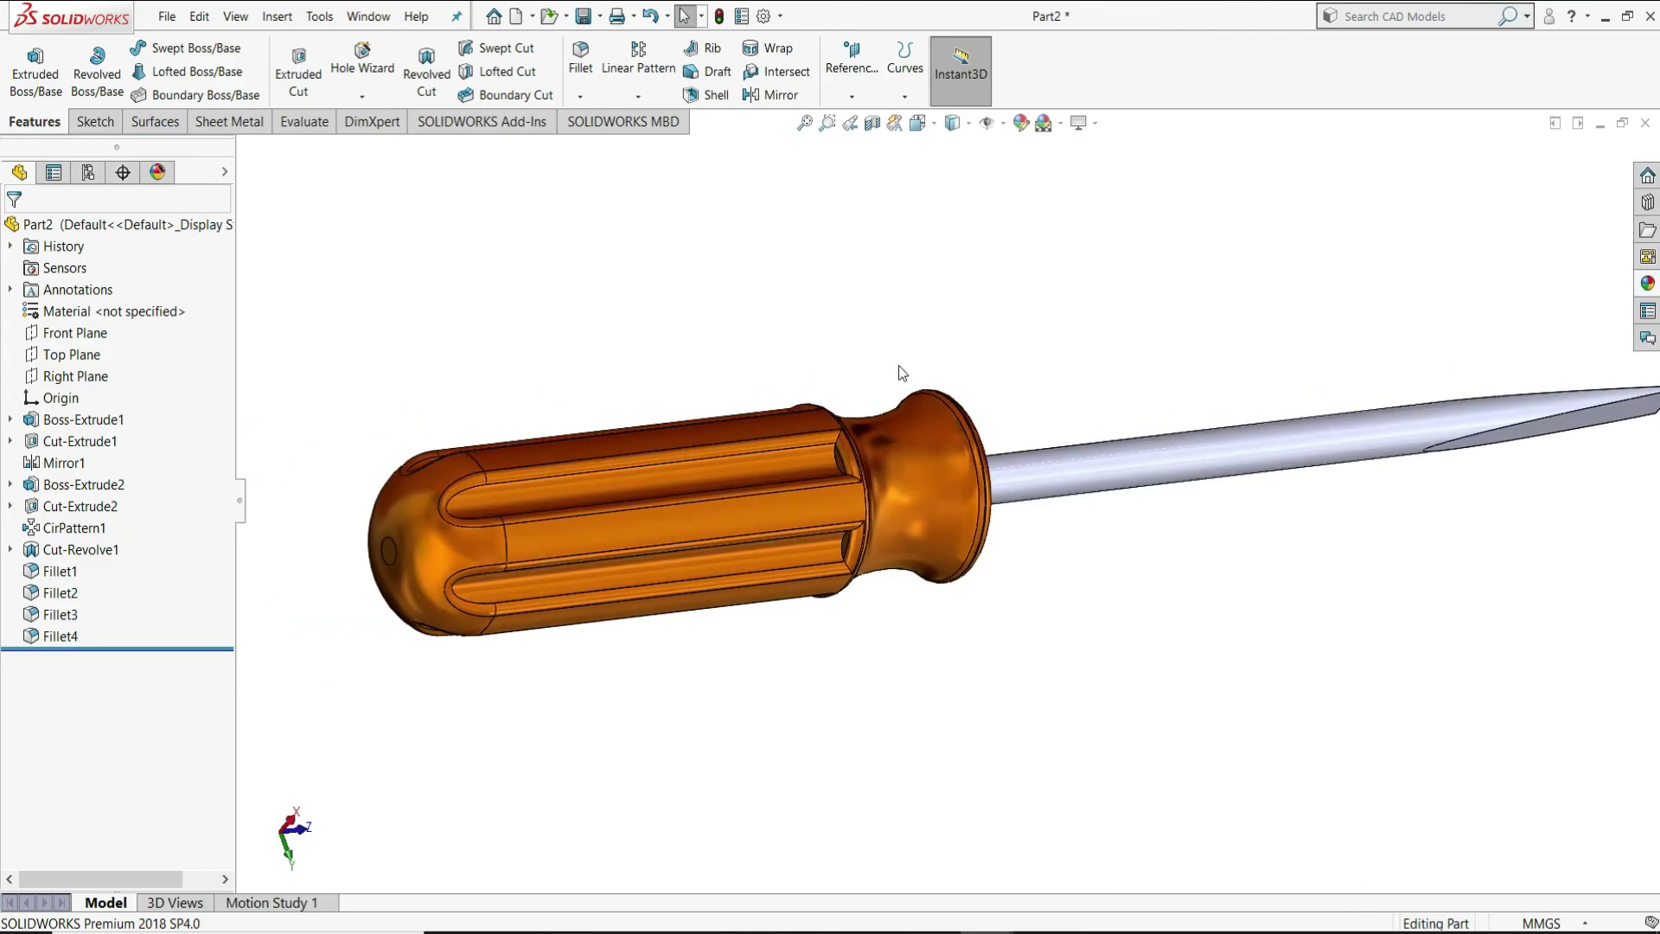
{"action": "middle_click_drag", "start_coordinate": [1096, 378], "coordinate": [1017, 543]}
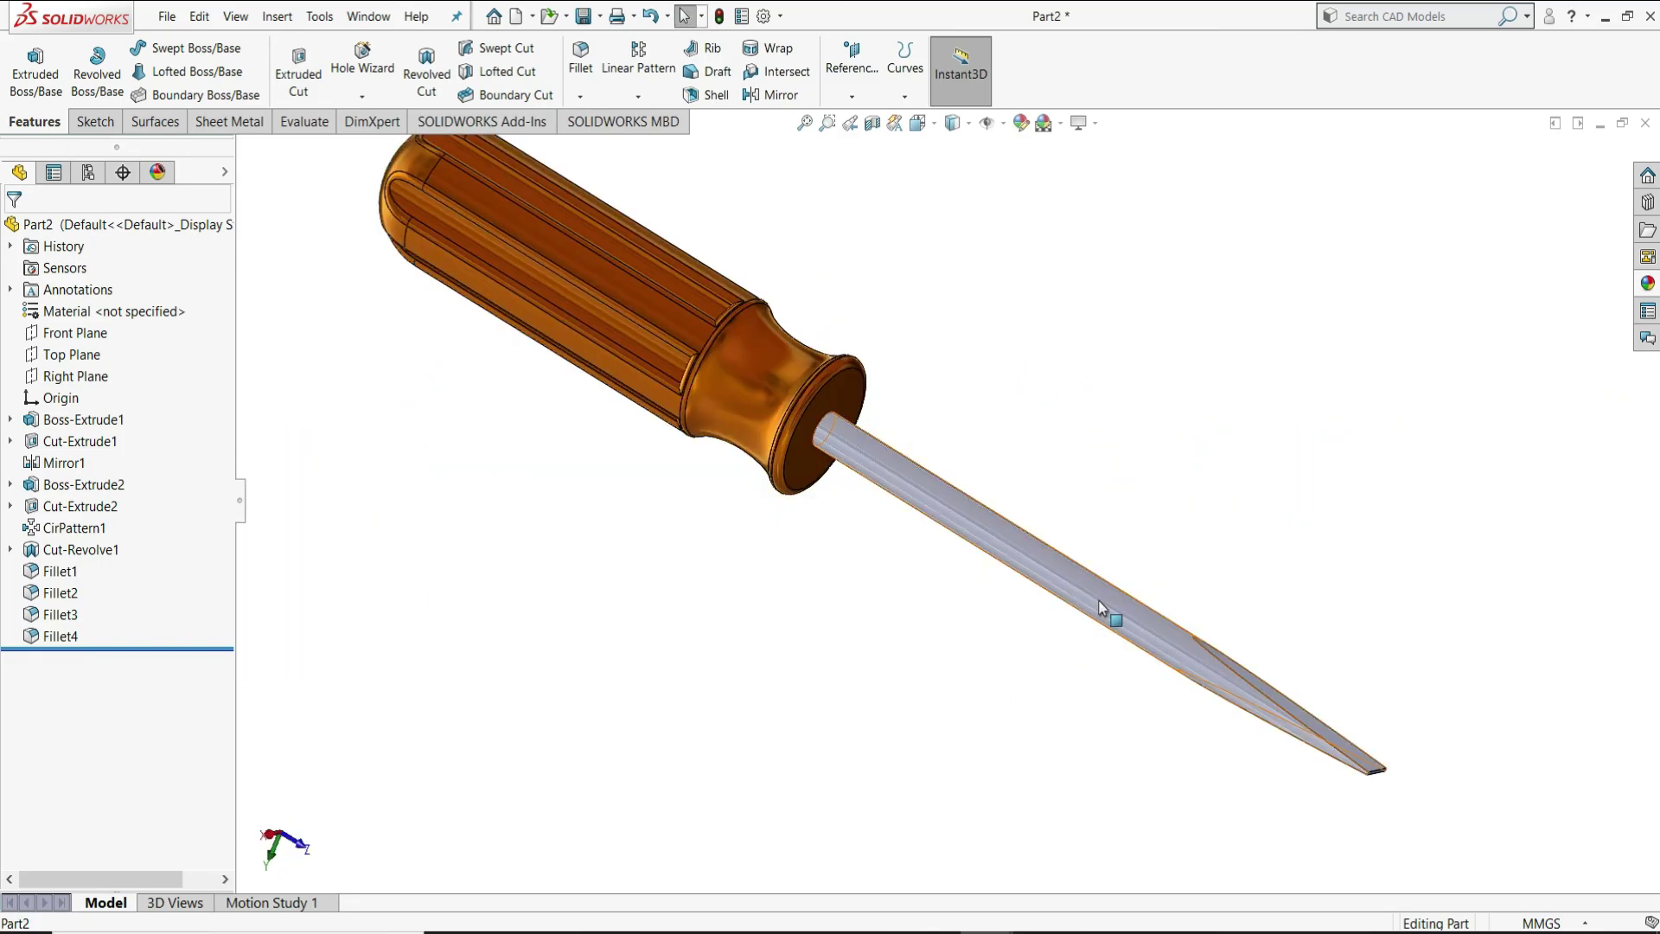
{"action": "left_click", "coordinate": [1647, 285]}
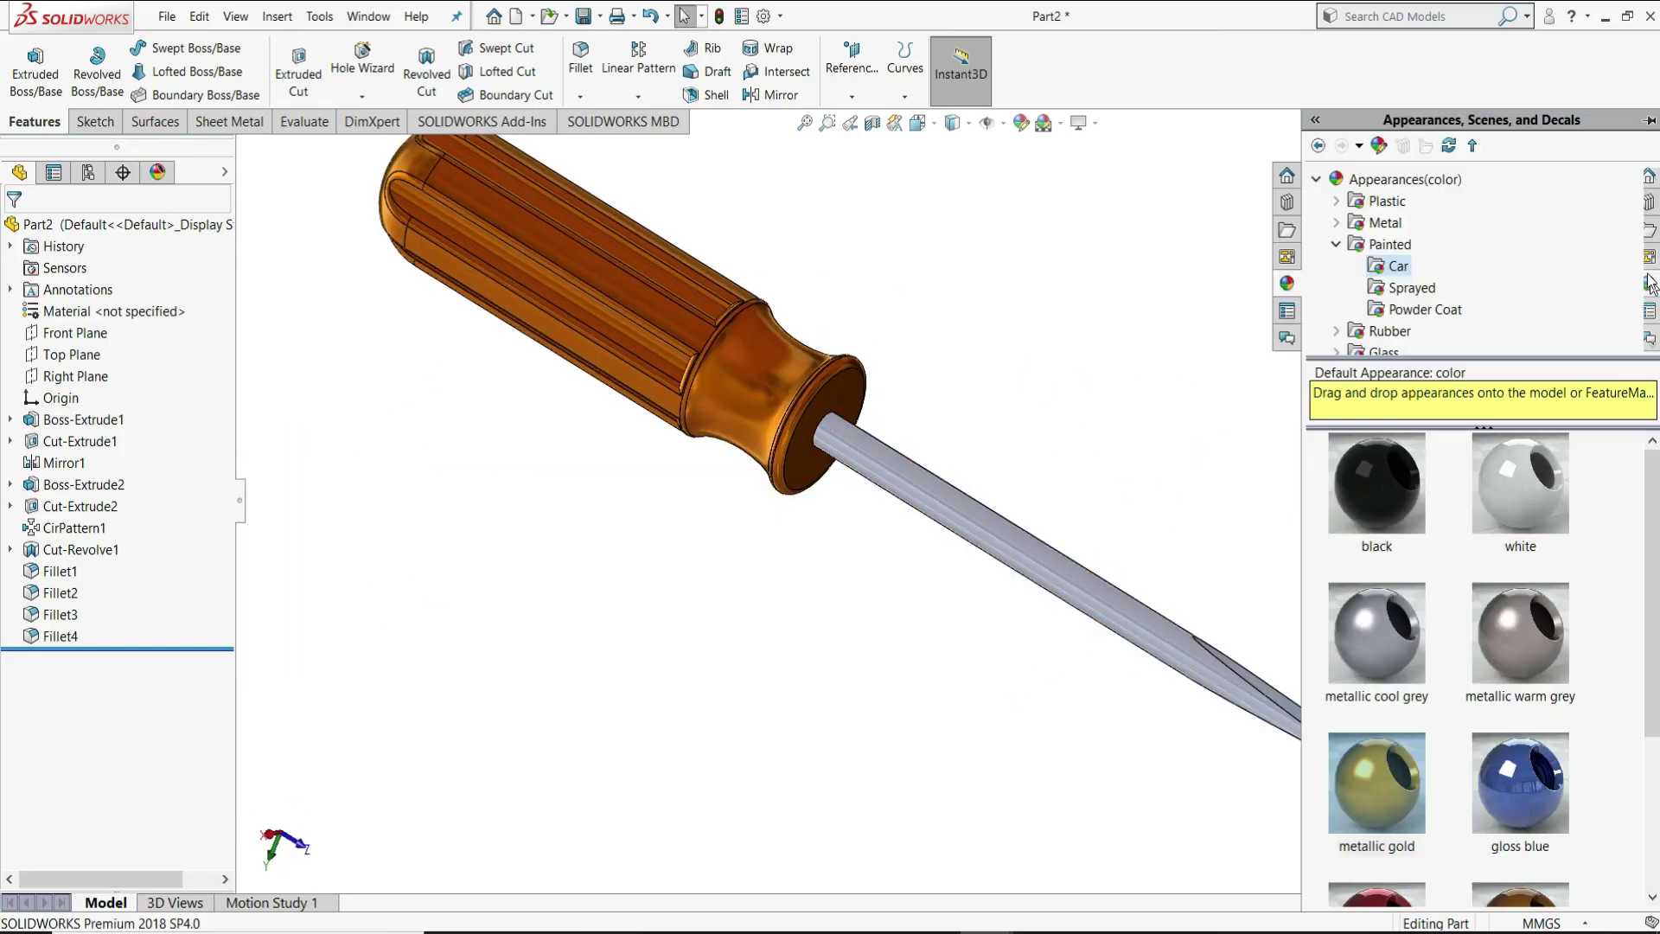
{"action": "left_click", "coordinate": [1338, 223]}
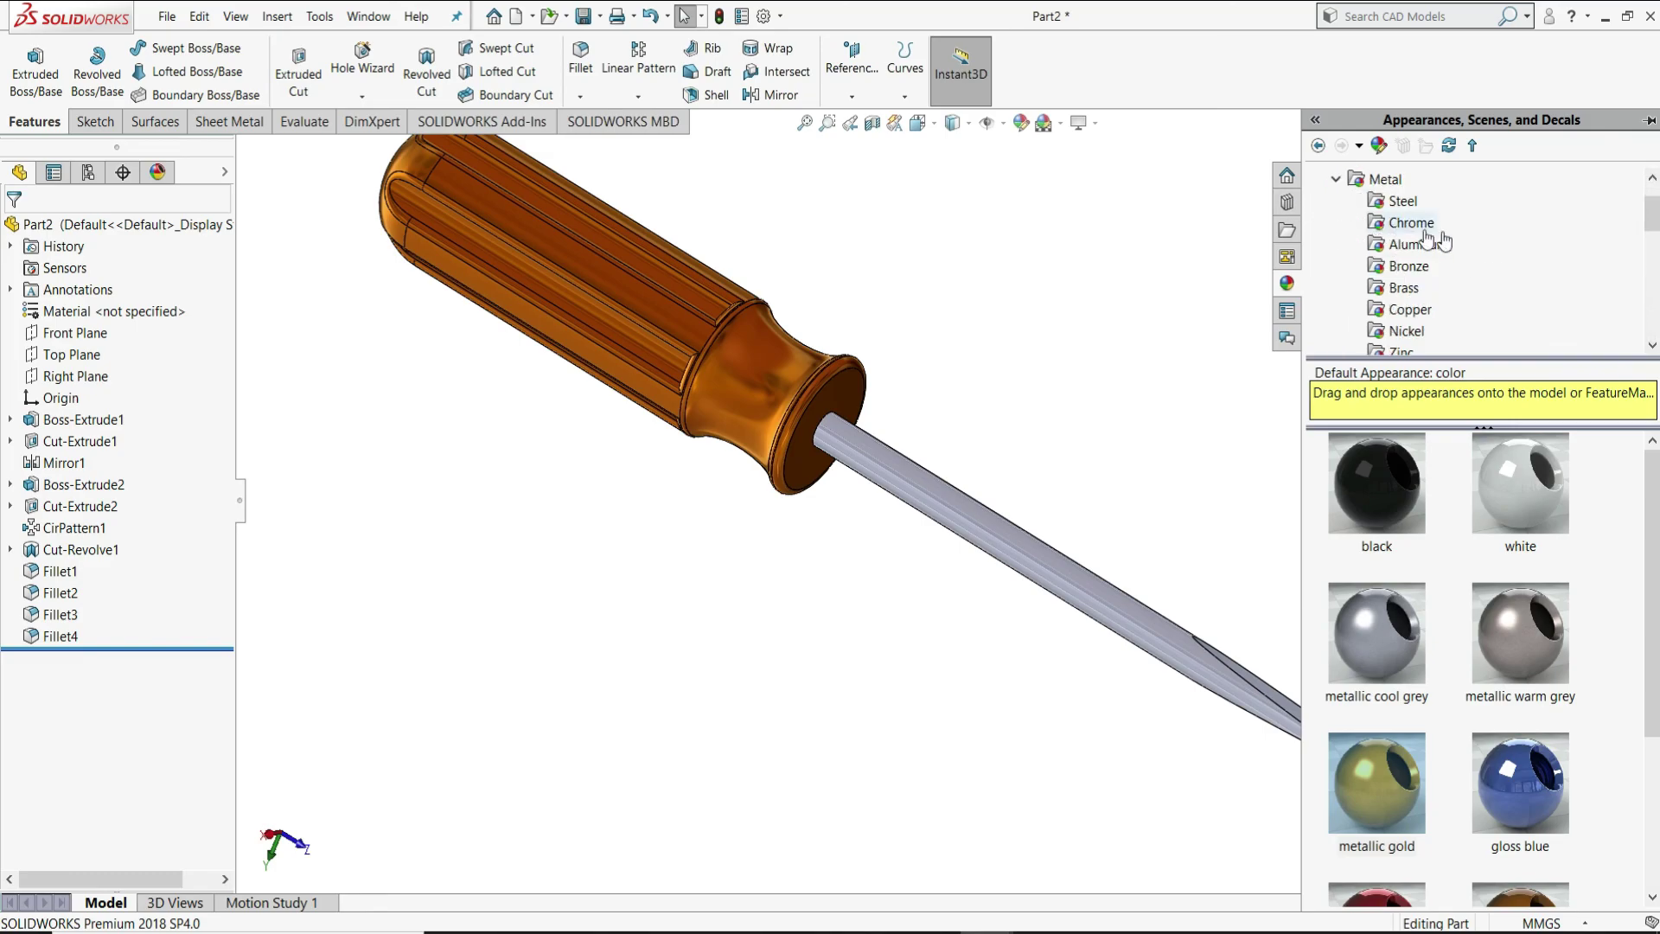
{"action": "left_click", "coordinate": [1403, 202]}
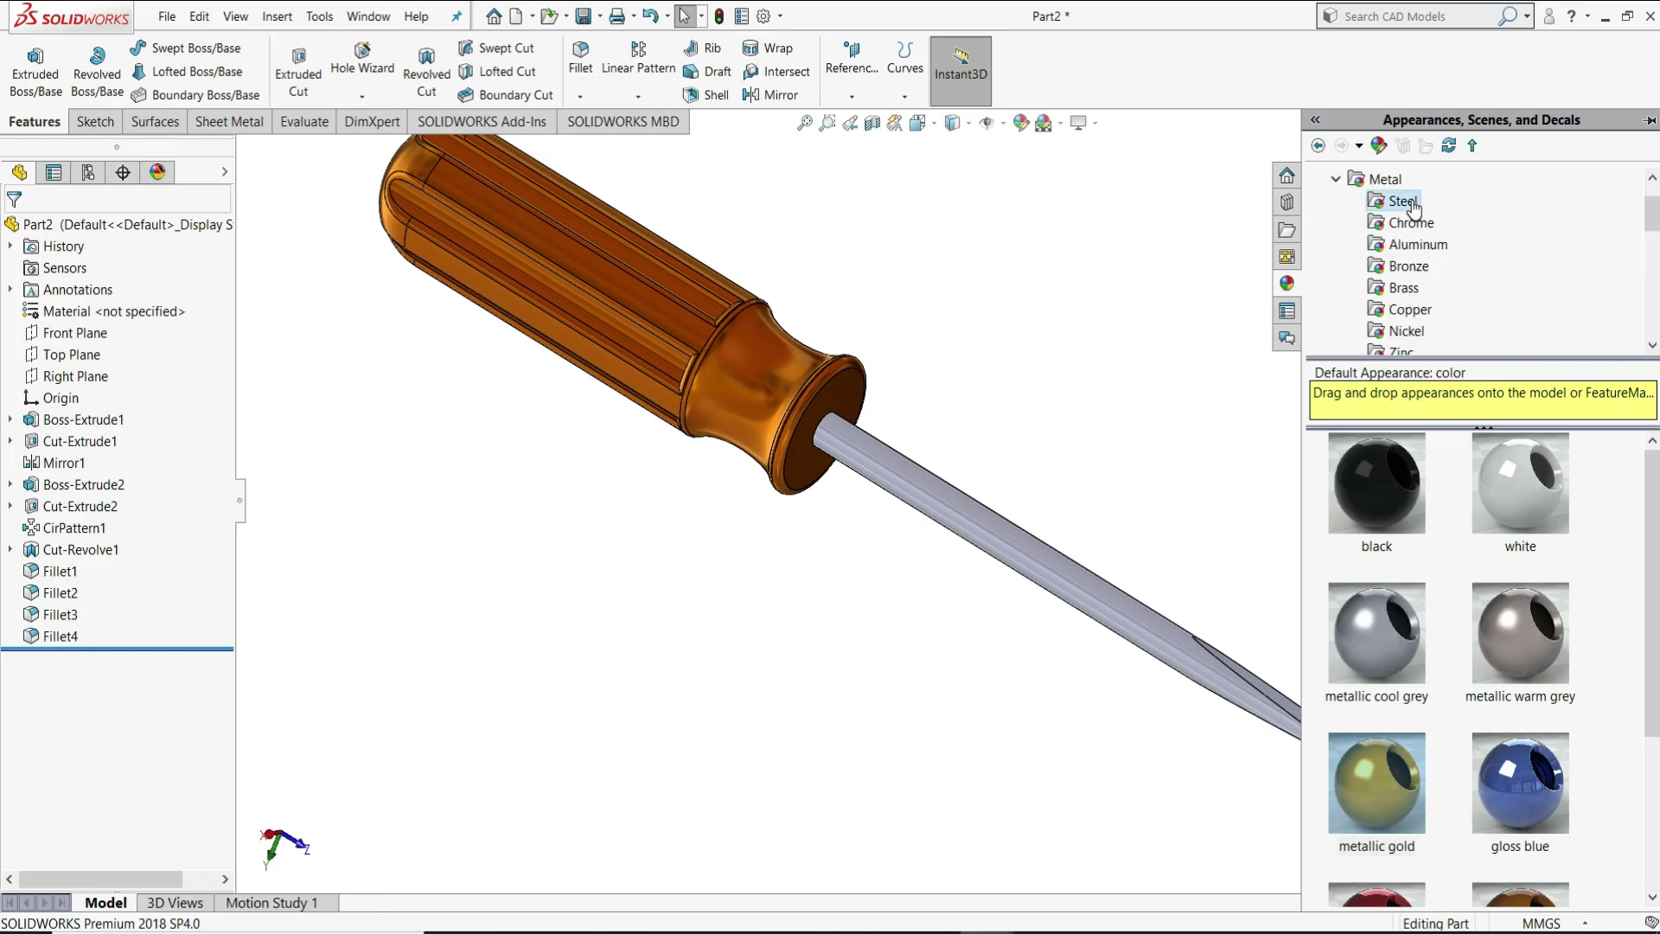
{"action": "double_click", "coordinate": [1399, 481]}
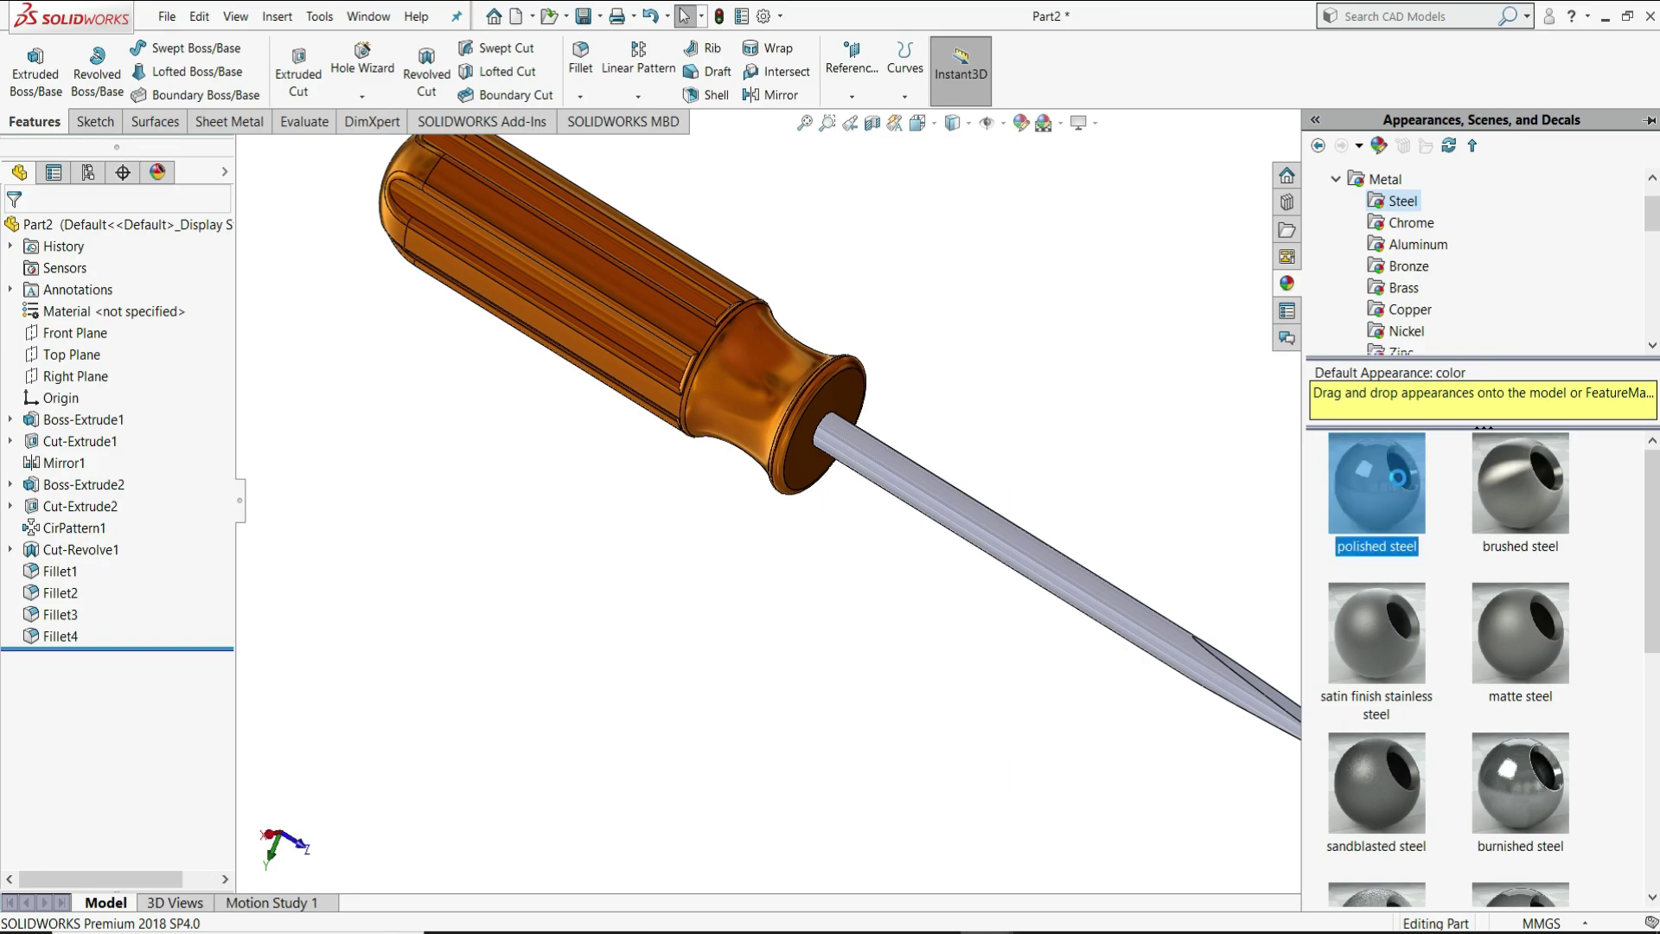
{"action": "left_click", "coordinate": [1102, 486]}
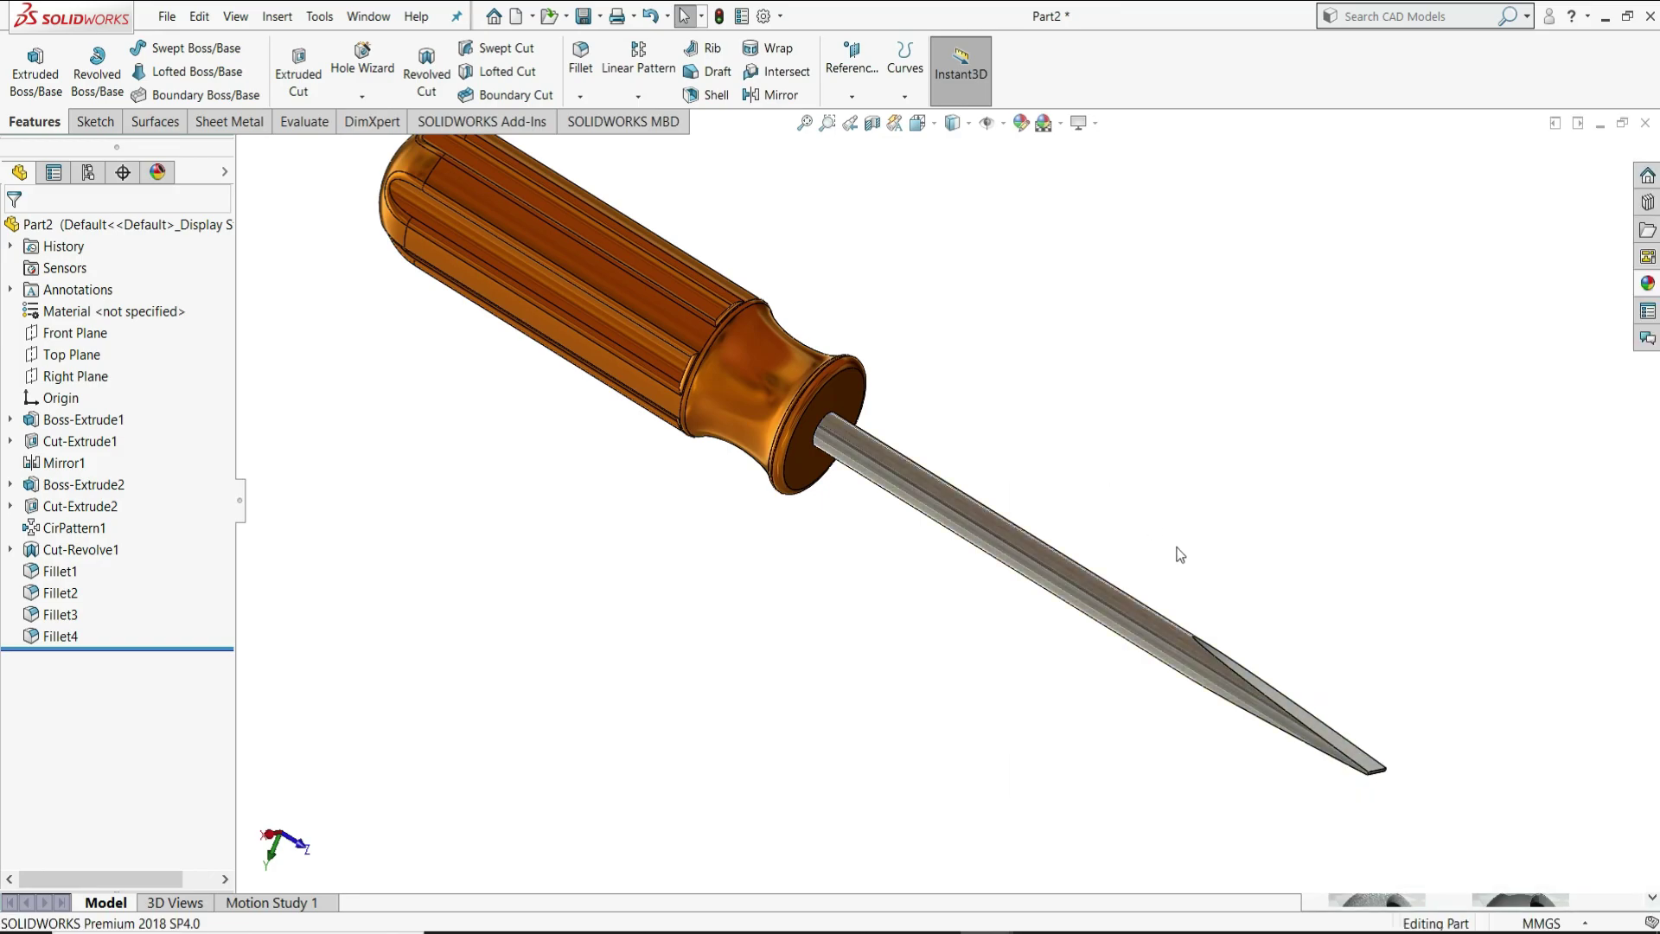
{"action": "middle_click_drag", "start_coordinate": [937, 419], "coordinate": [1163, 441]}
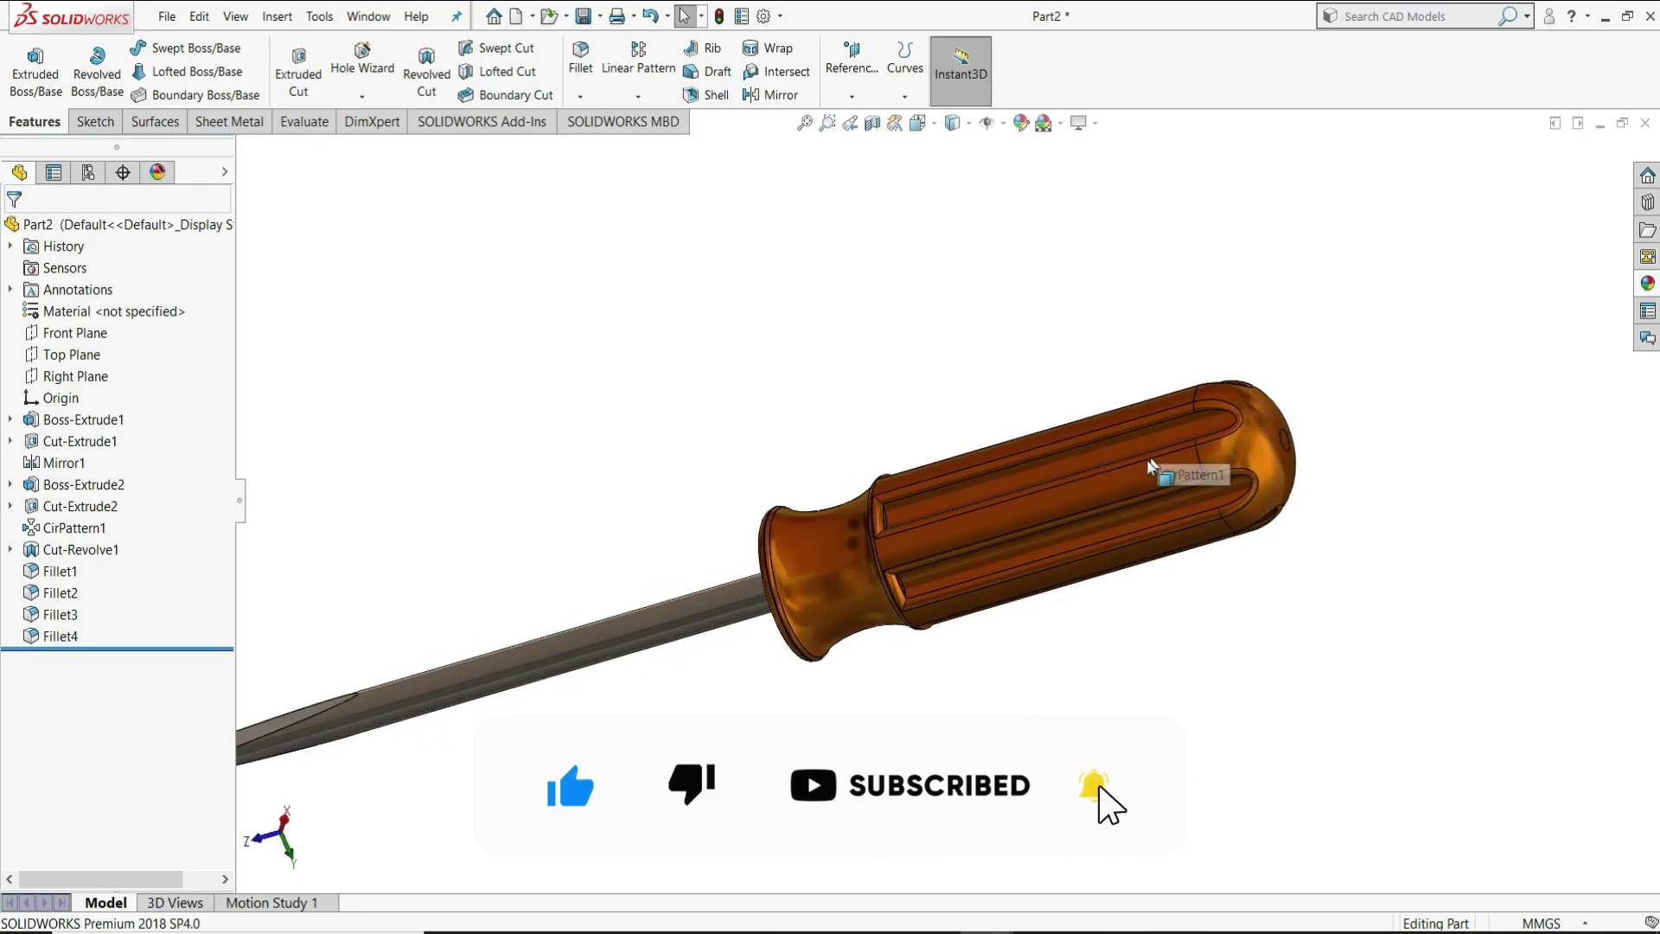